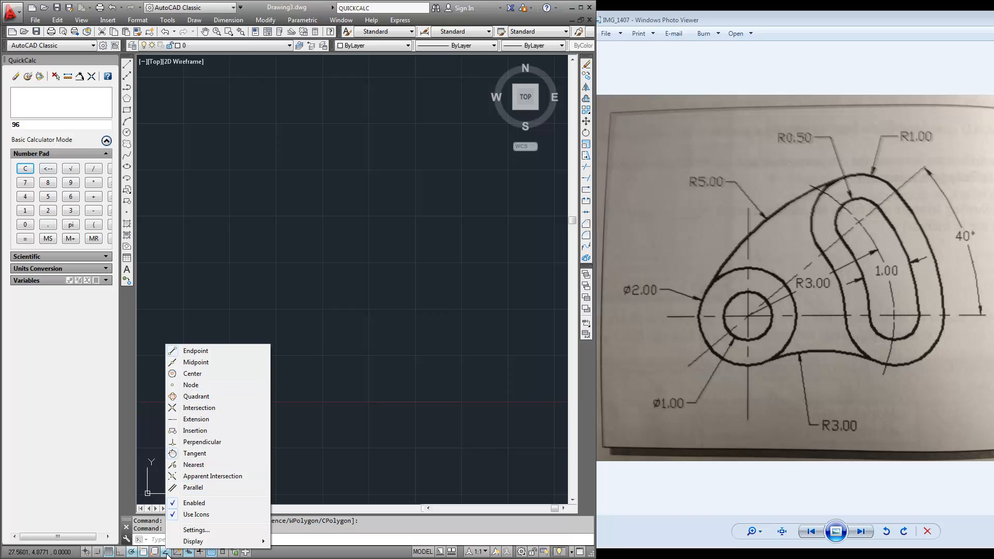
Step: Turn off object snap tracking and close the QuickCalc palette
{"action": "left_click", "coordinate": [167, 552]}
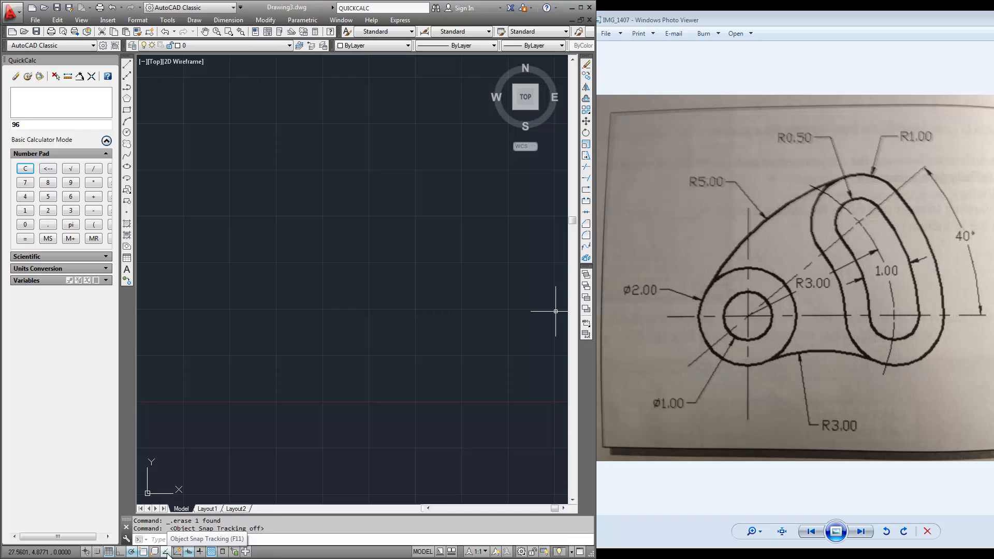
{"action": "right_click", "coordinate": [168, 551]}
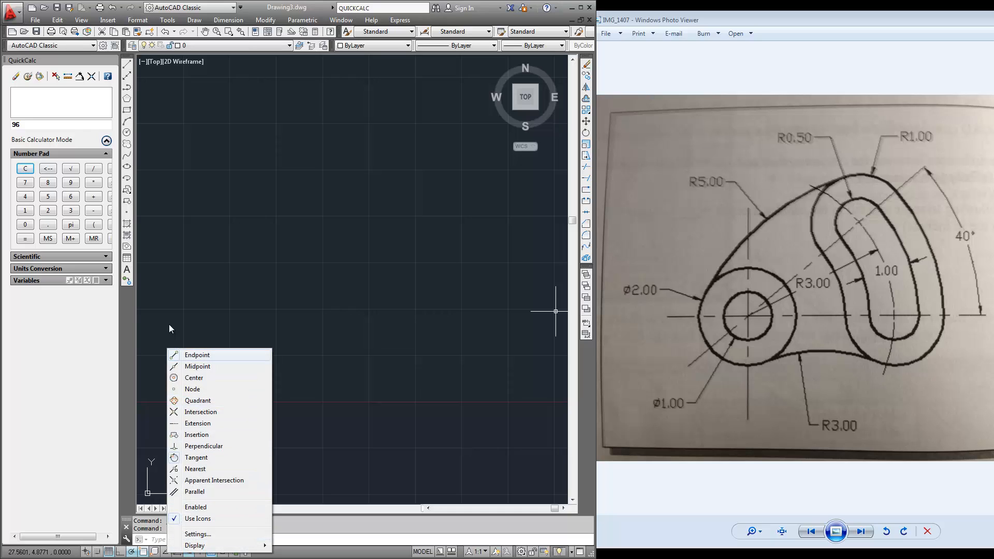
{"action": "left_click", "coordinate": [260, 10]}
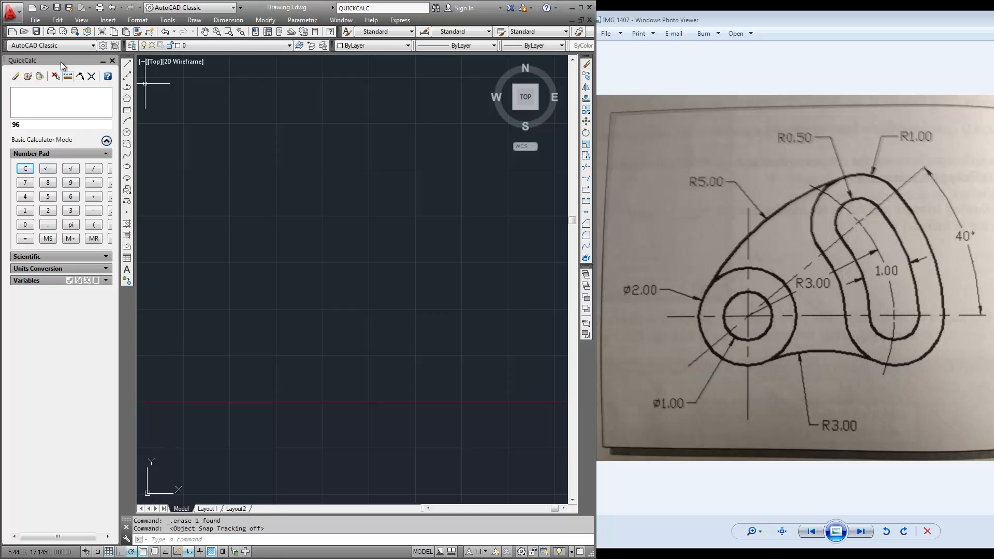
{"action": "left_click", "coordinate": [115, 60]}
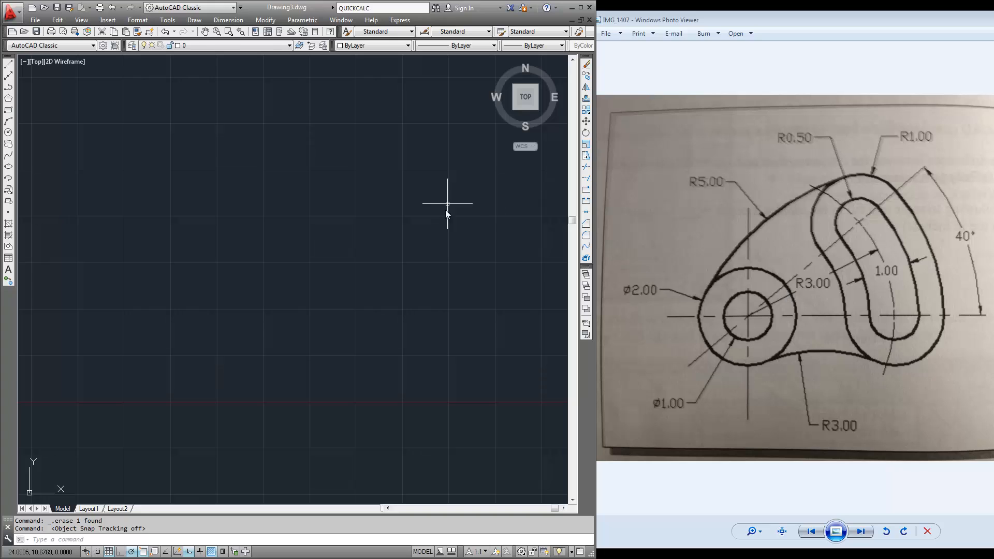
Step: Turn on grid snap and draw a circle of diameter 1 centred at 7.5, 5
{"action": "left_click", "coordinate": [194, 19]}
{"action": "mouse_move", "coordinate": [225, 168]}
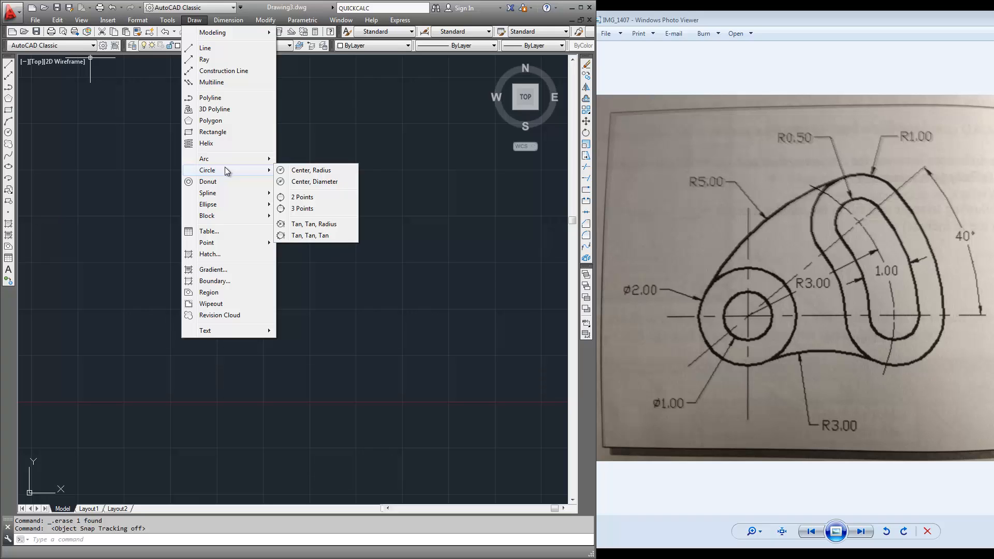
{"action": "left_click", "coordinate": [307, 182]}
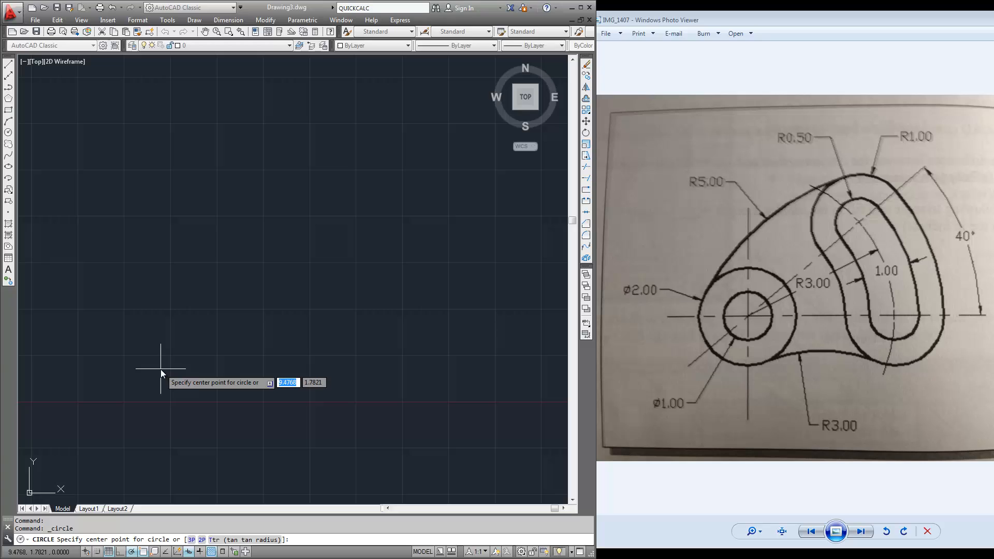
{"action": "left_click", "coordinate": [98, 552]}
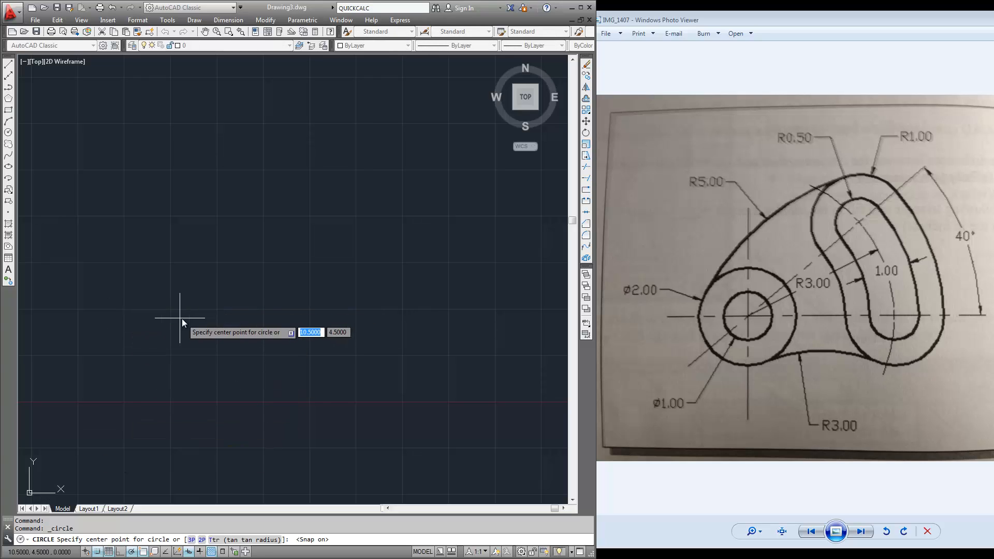
{"action": "left_click", "coordinate": [124, 309]}
{"action": "type", "text": "d"}
{"action": "key", "text": "Return"}
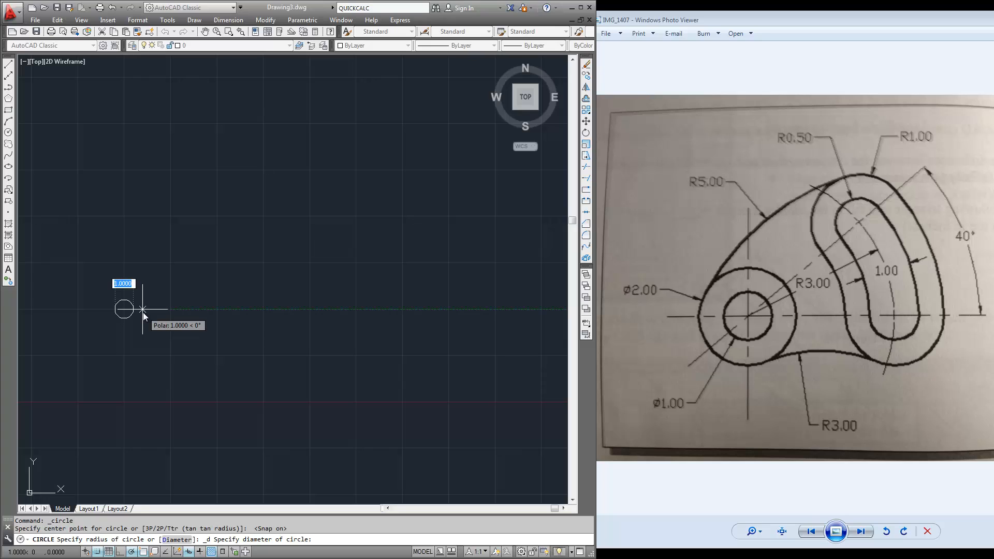
{"action": "type", "text": "1"}
{"action": "key", "text": "Return"}
Step: Draw a circle of diameter 2 concentric with the existing circle
{"action": "scroll", "coordinate": [119, 298], "scroll_direction": "up", "scroll_amount": 6}
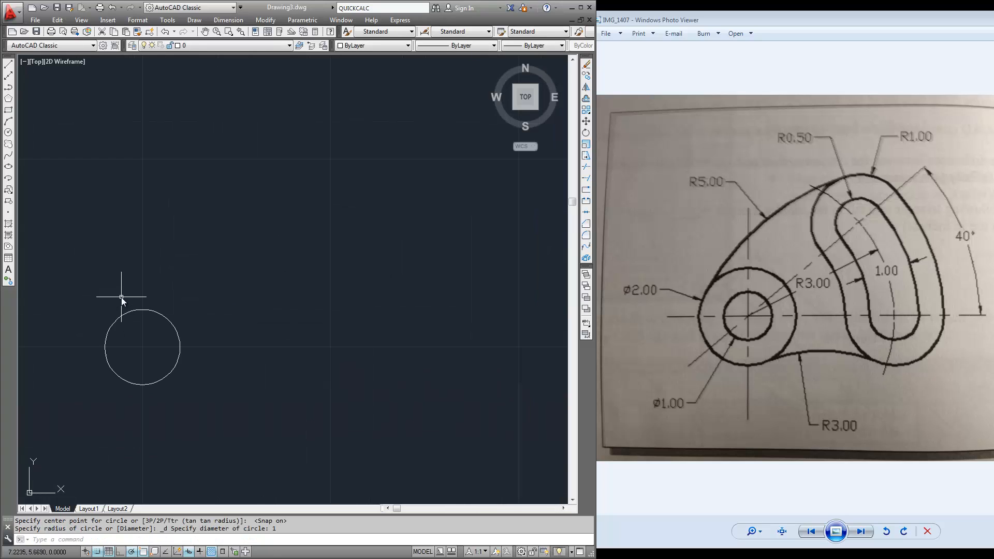
{"action": "scroll", "coordinate": [256, 399], "scroll_direction": "down", "scroll_amount": 4}
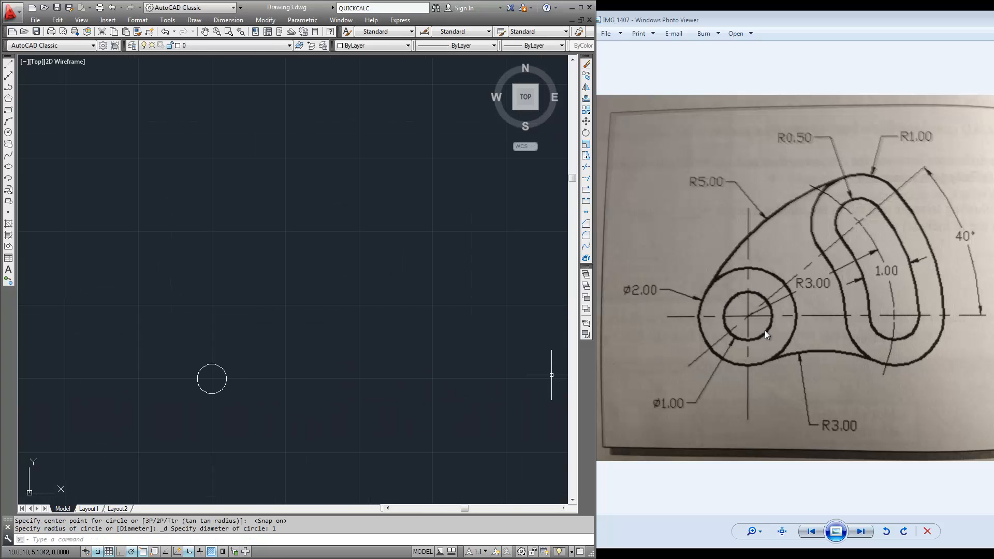
{"action": "right_click", "coordinate": [166, 274]}
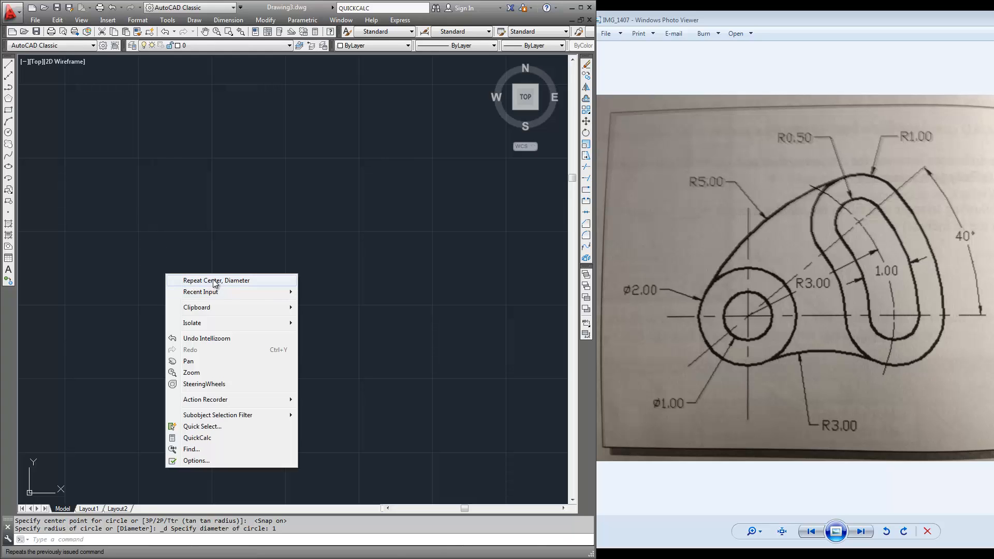
{"action": "left_click", "coordinate": [224, 282]}
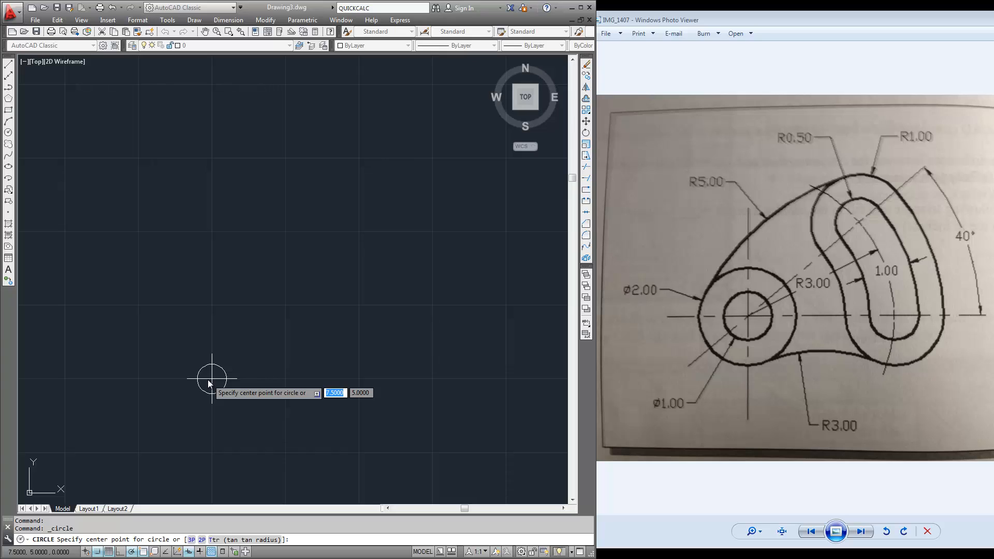
{"action": "left_click", "coordinate": [208, 381]}
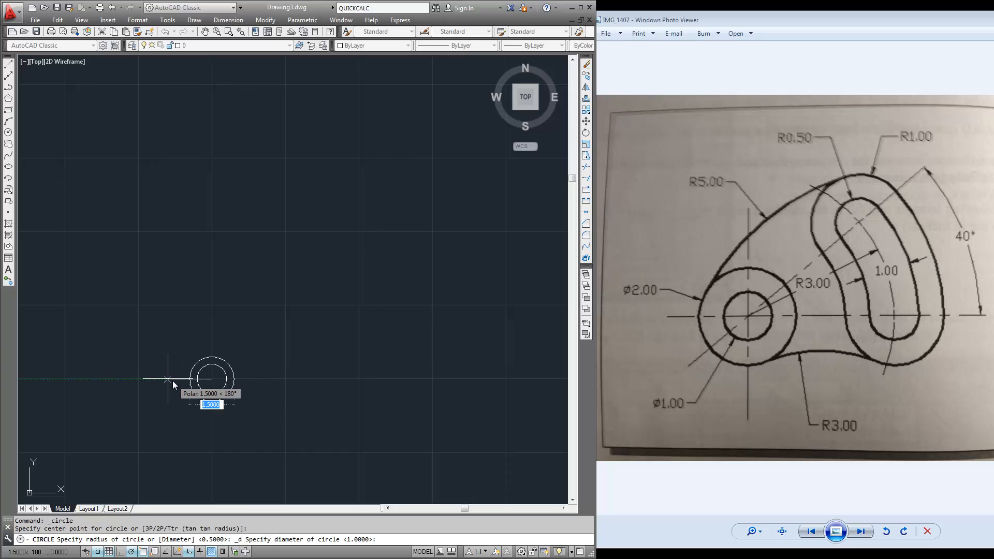
{"action": "type", "text": "2"}
{"action": "key", "text": "Return"}
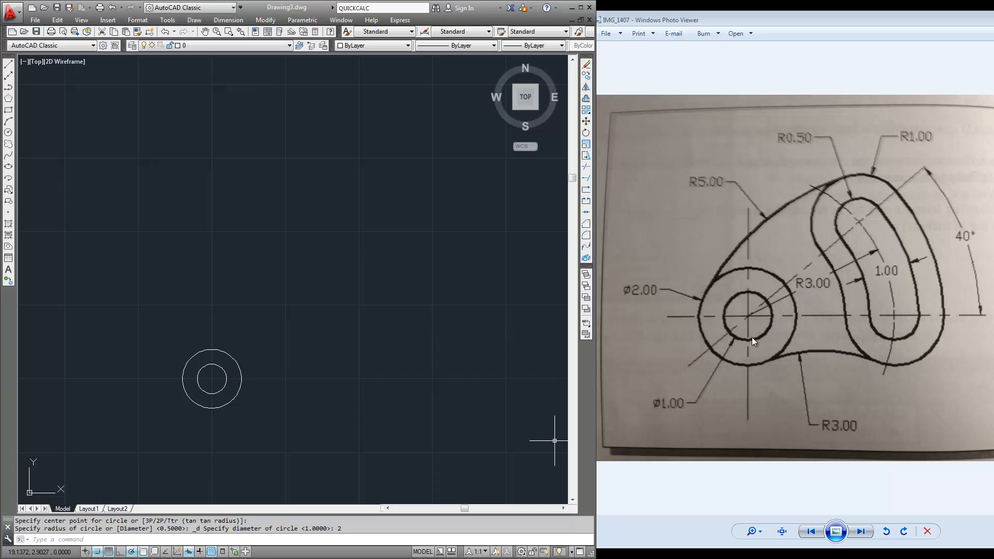
Step: Draw a horizontal line 3 units long to the right from the centre of the concentric circles
{"action": "left_click", "coordinate": [8, 64]}
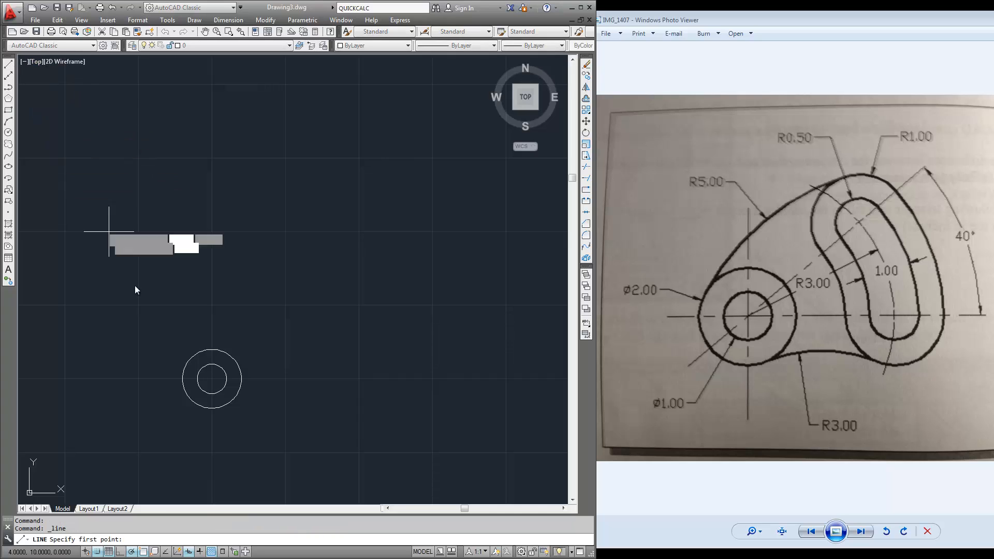
{"action": "left_click", "coordinate": [212, 380]}
{"action": "type", "text": "32"}
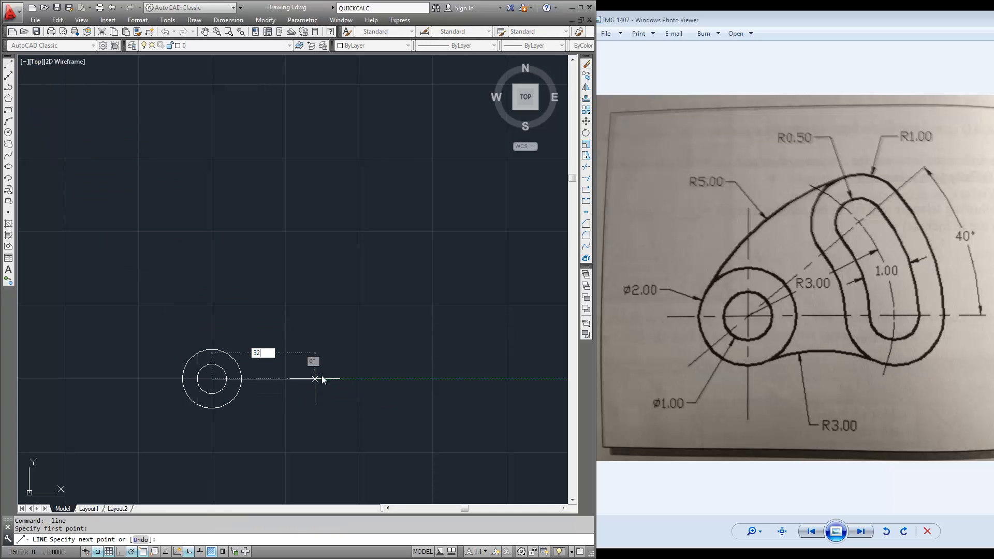
{"action": "key", "text": "BackSpace"}
{"action": "key", "text": "Return"}
{"action": "key", "text": "Return"}
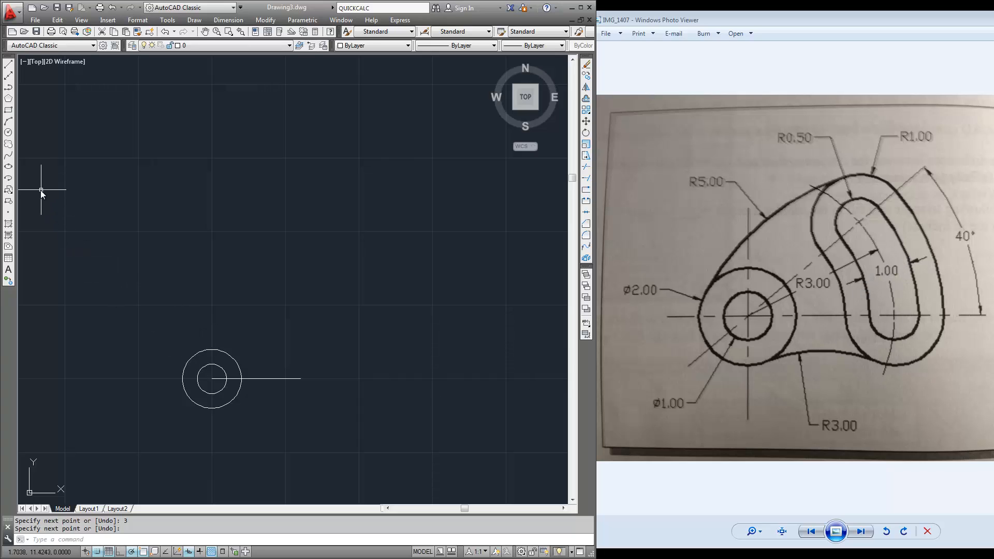
Step: With grid snap off and object snap tracking on, draw a circle of diameter 1 centred on the horizontal line's right endpoint
{"action": "left_click", "coordinate": [194, 19]}
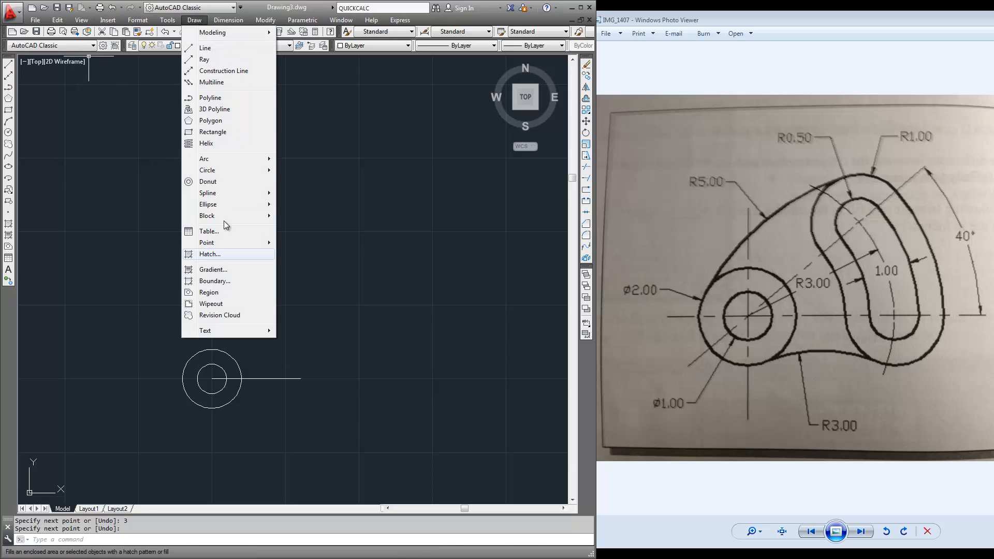
{"action": "mouse_move", "coordinate": [222, 170]}
{"action": "left_click", "coordinate": [321, 182]}
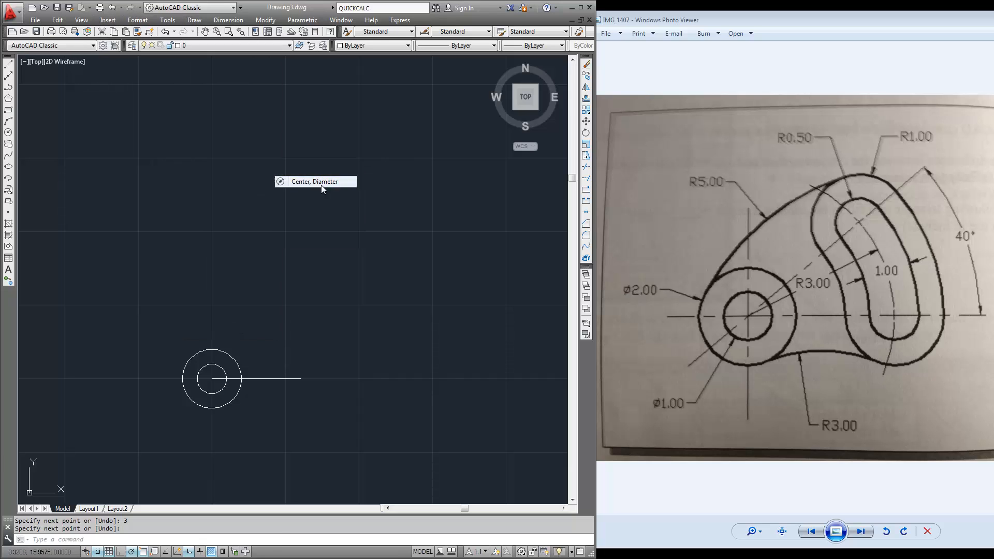
{"action": "left_click", "coordinate": [97, 550]}
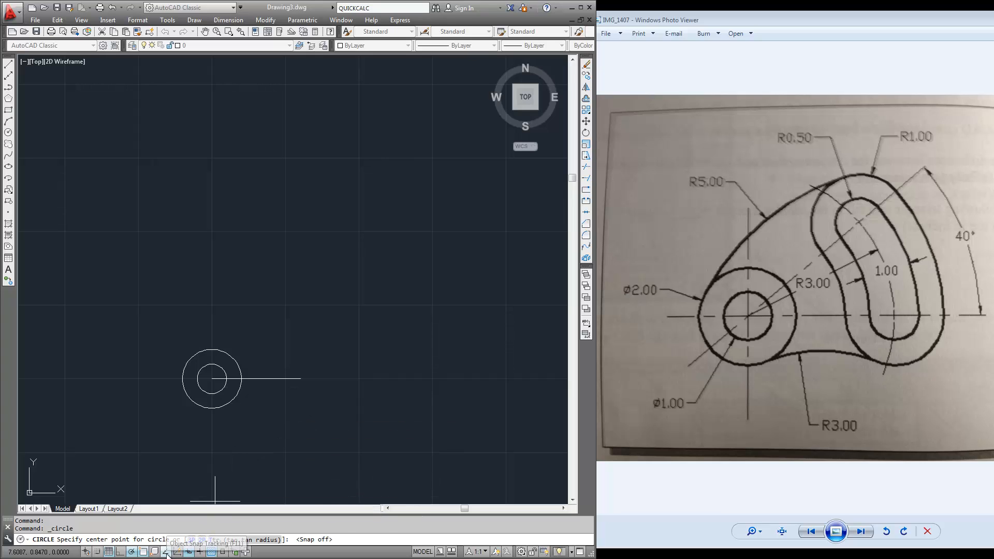
{"action": "left_click", "coordinate": [166, 551]}
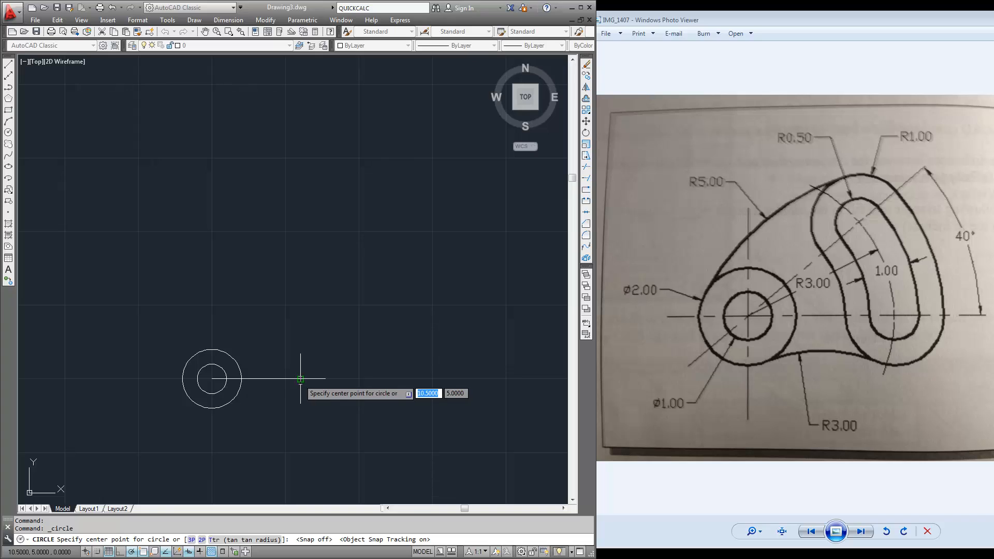
{"action": "left_click", "coordinate": [300, 379]}
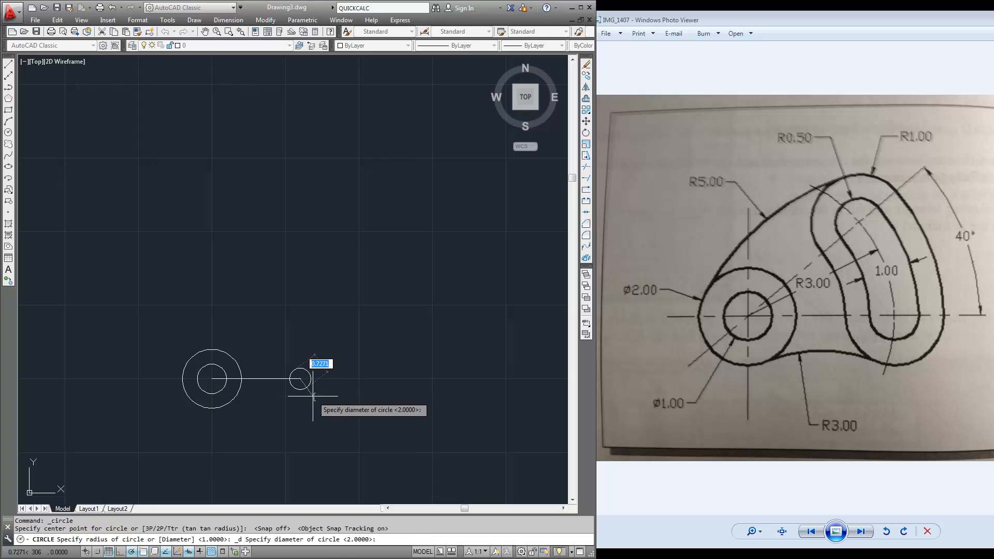
{"action": "type", "text": "1"}
{"action": "key", "text": "Return"}
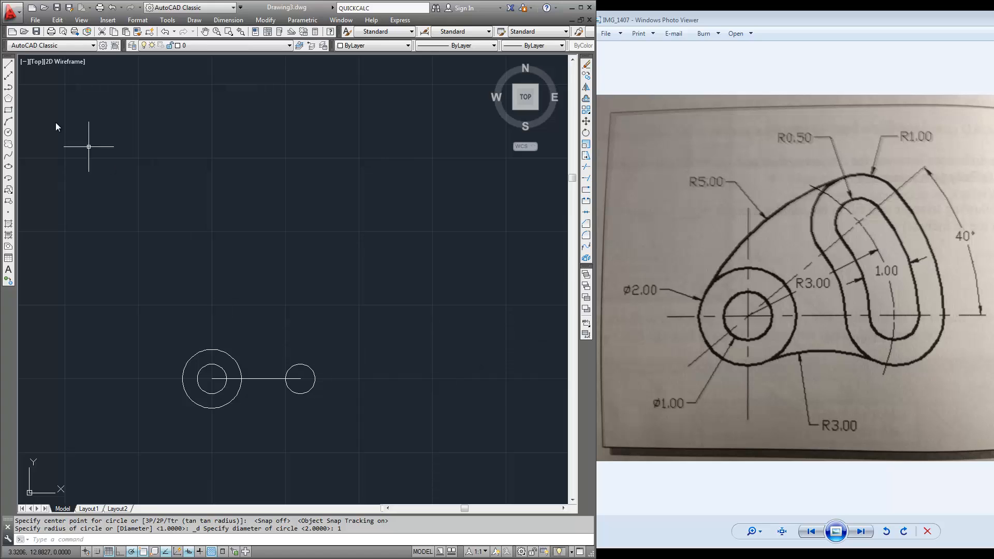
Step: Draw a line 3 units long at 40° from the centre of the concentric circles
{"action": "left_click", "coordinate": [8, 64]}
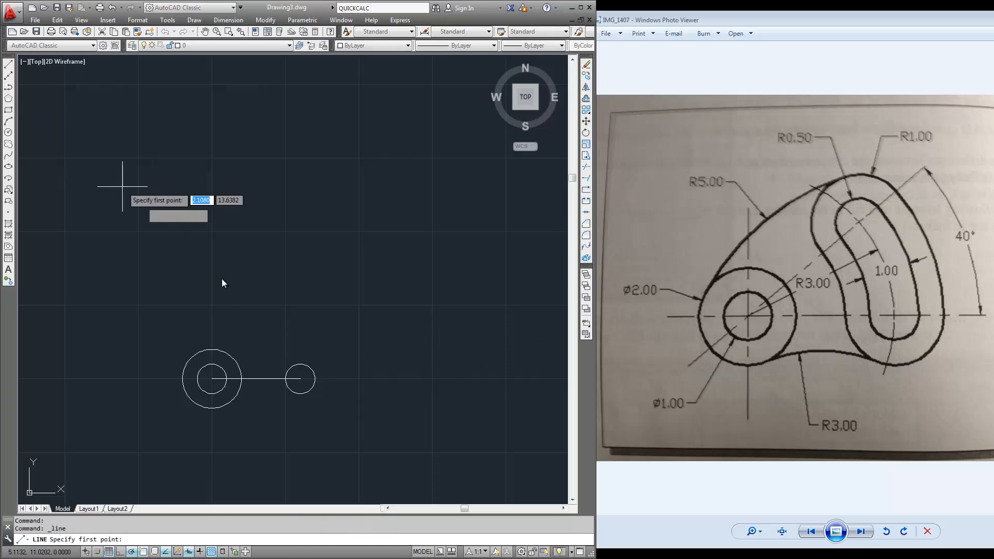
{"action": "left_click", "coordinate": [212, 380]}
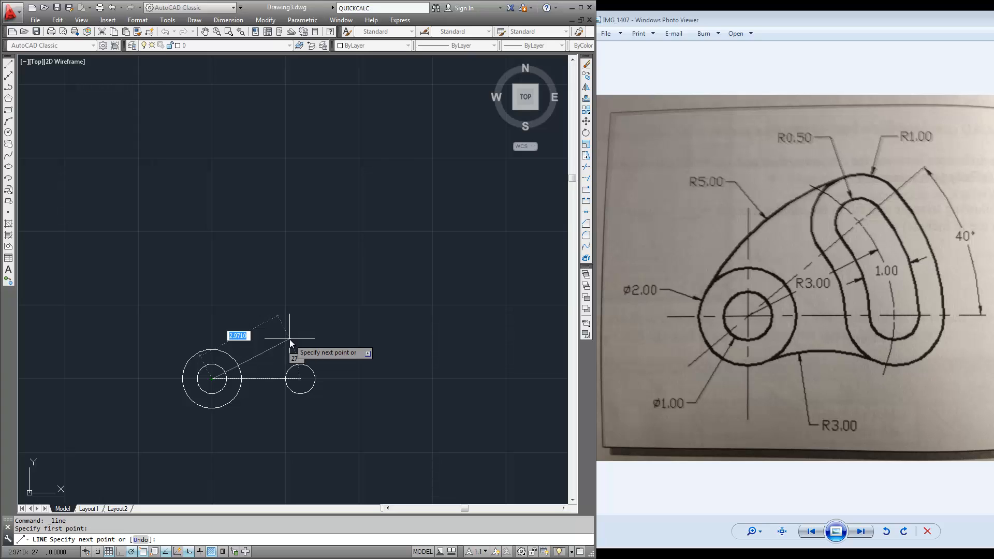
{"action": "type", "text": "3"}
{"action": "key", "text": "Tab"}
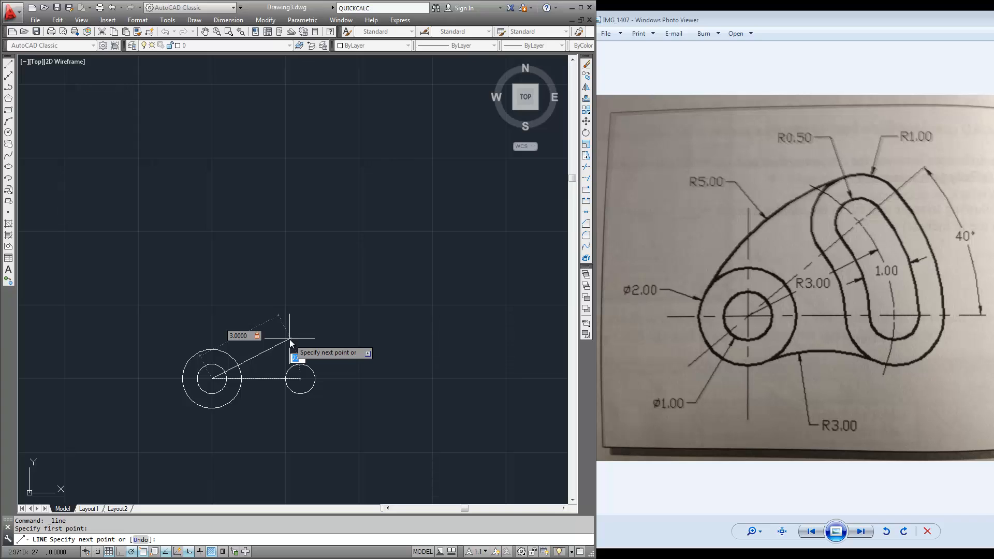
{"action": "type", "text": "40"}
{"action": "key", "text": "Return"}
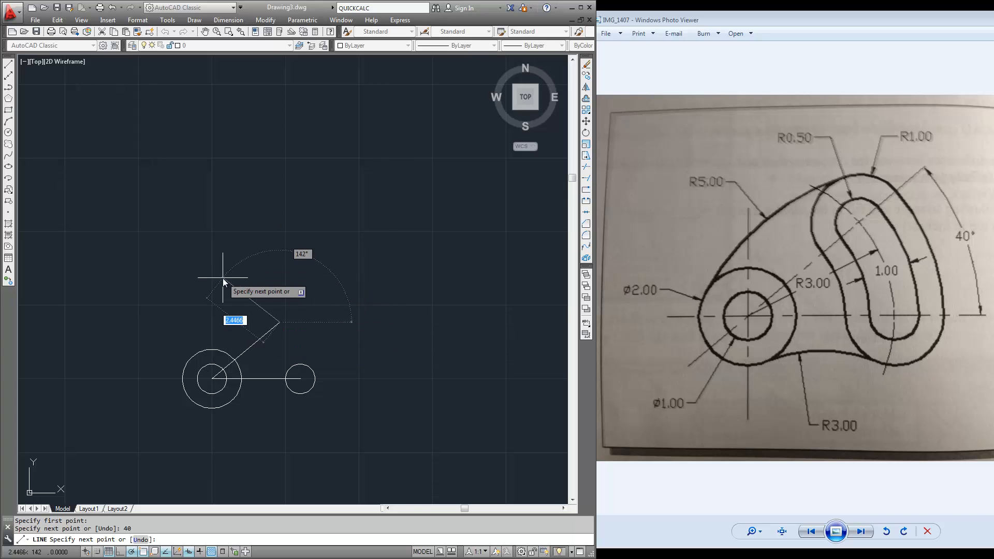
{"action": "key", "text": "Return"}
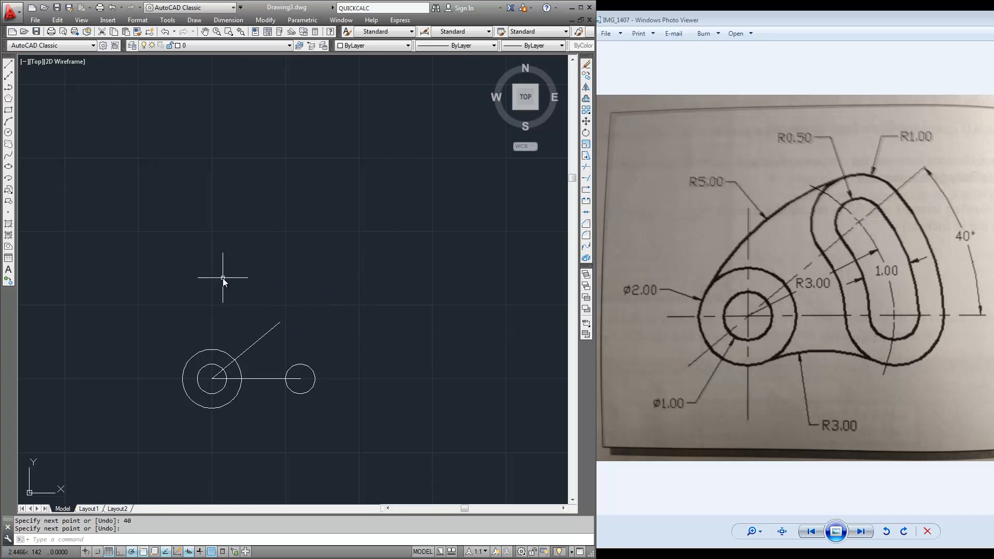
Step: Draw a circle of diameter 1 centred on the free end of the 40° line
{"action": "left_click", "coordinate": [132, 552]}
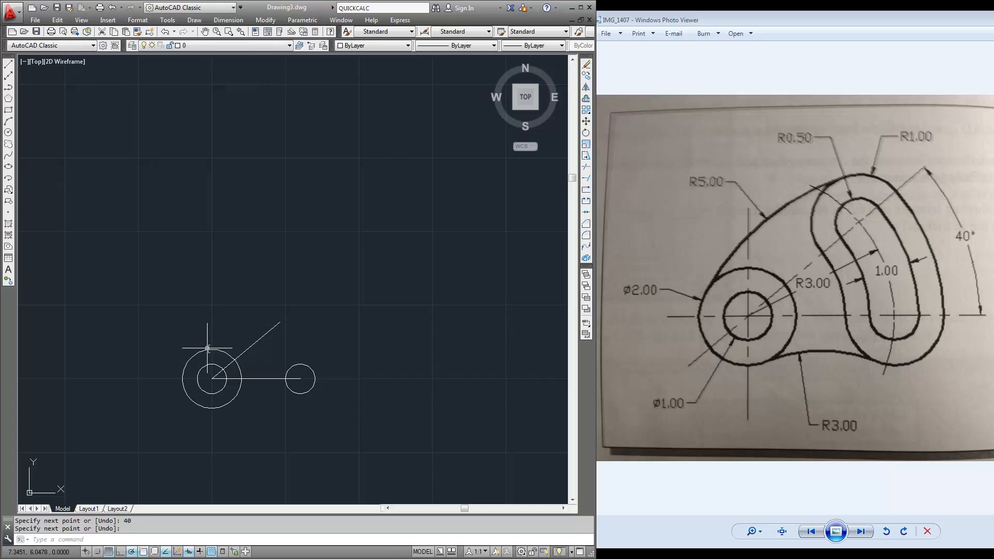
{"action": "left_click", "coordinate": [194, 20]}
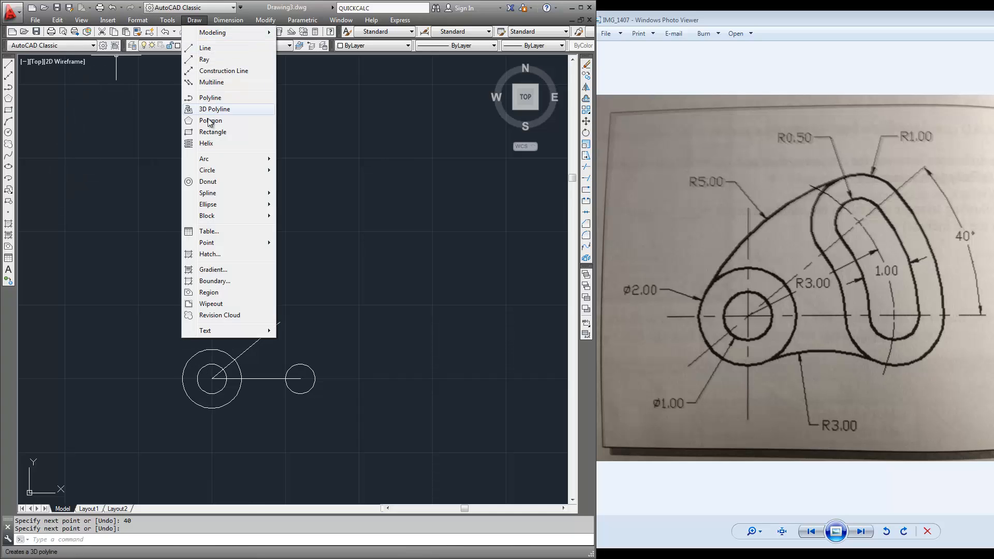
{"action": "mouse_move", "coordinate": [229, 170]}
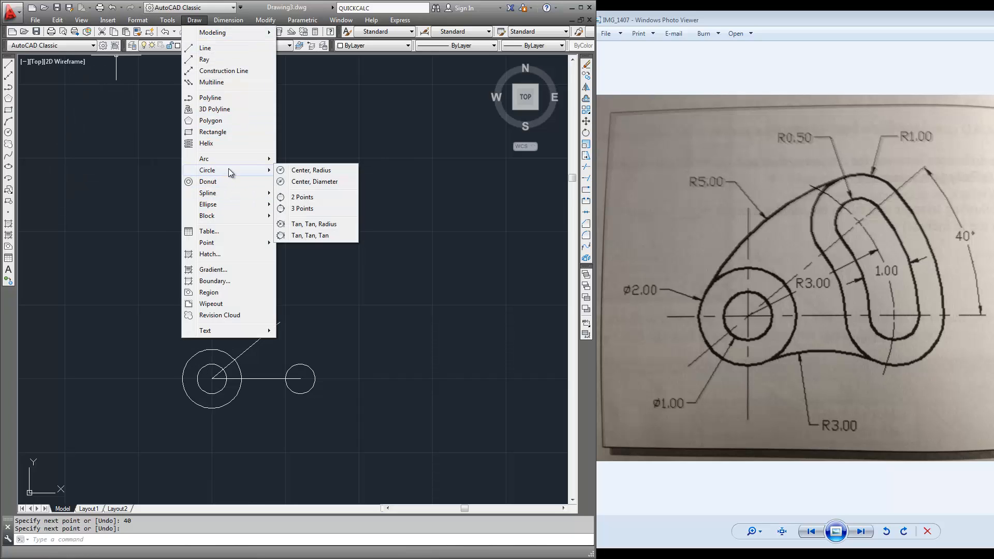
{"action": "left_click", "coordinate": [305, 171]}
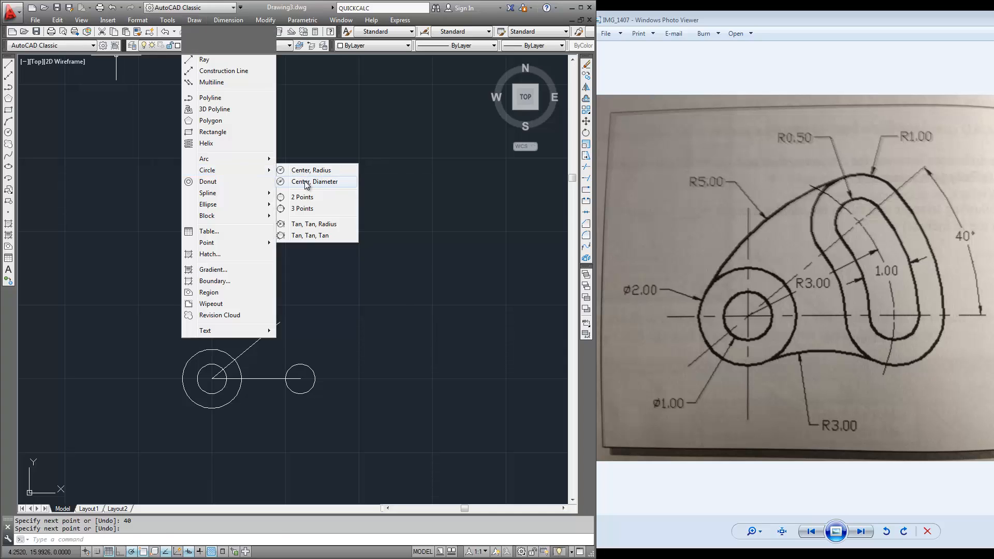
{"action": "left_click", "coordinate": [279, 321]}
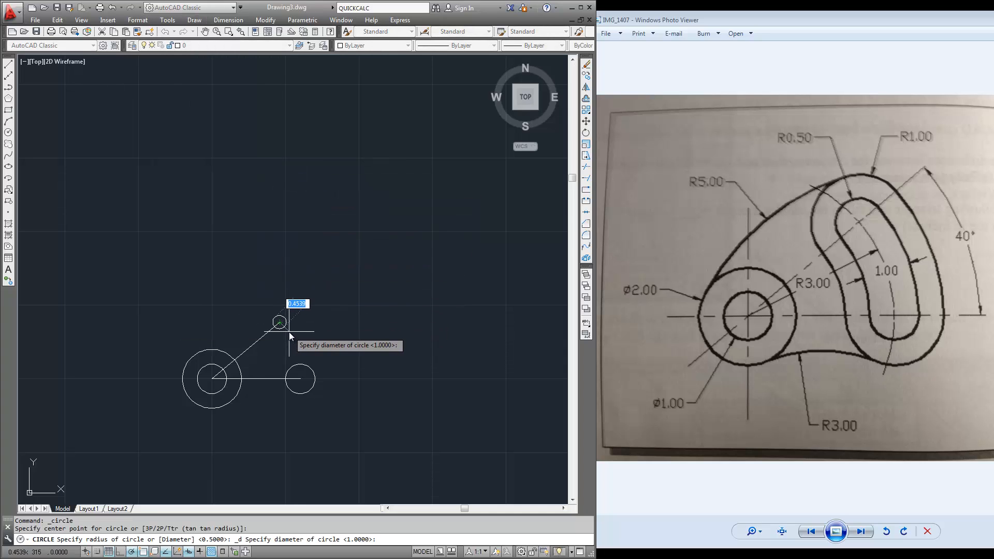
{"action": "type", "text": "1"}
{"action": "key", "text": "Return"}
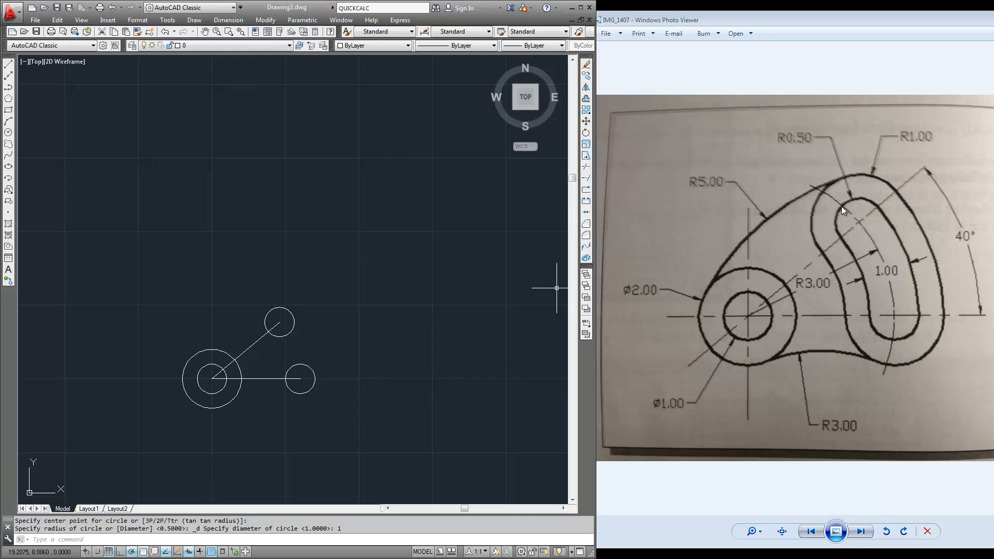
Step: Draw a circle of radius 1 centred on the free end of the 40° line
{"action": "left_click", "coordinate": [194, 20]}
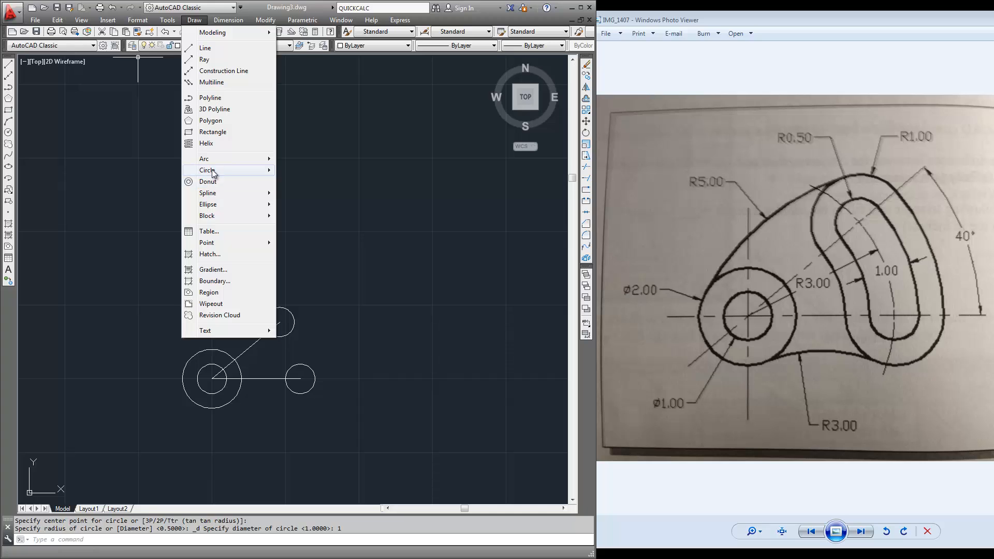
{"action": "mouse_move", "coordinate": [214, 171]}
{"action": "left_click", "coordinate": [285, 171]}
{"action": "left_click", "coordinate": [280, 322]}
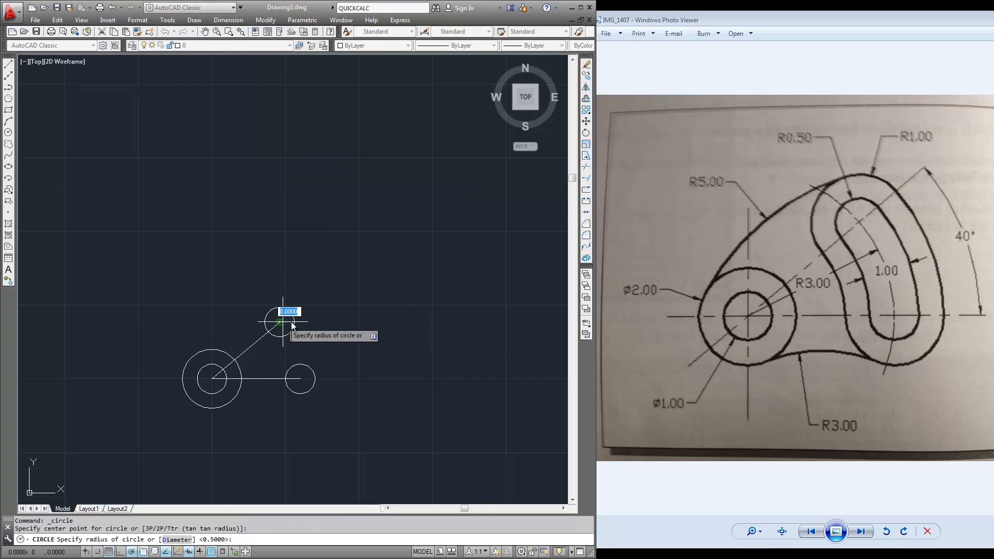
{"action": "type", "text": "1"}
{"action": "key", "text": "Return"}
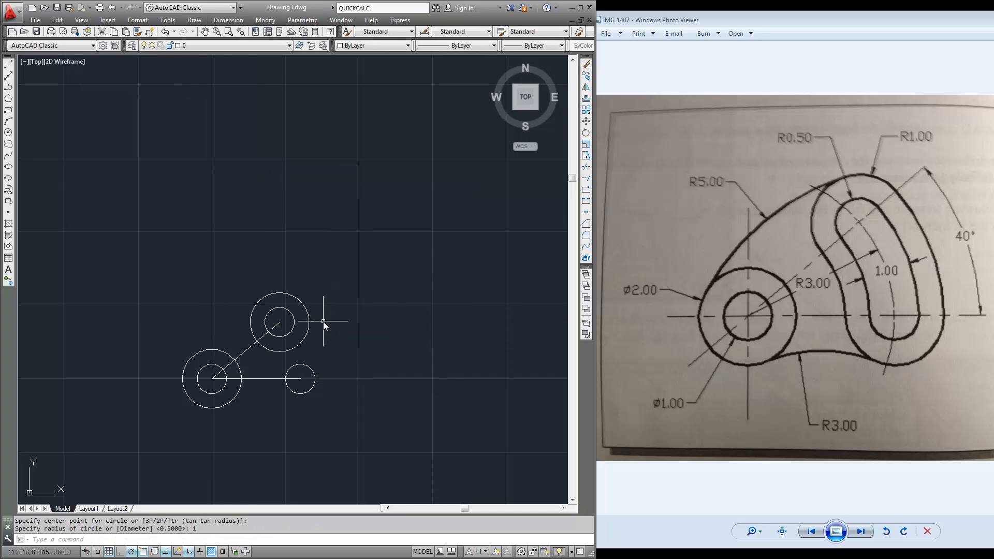
Step: Draw a circle of radius 1 centred on the horizontal line's right endpoint
{"action": "right_click", "coordinate": [322, 340]}
{"action": "left_click", "coordinate": [341, 283]}
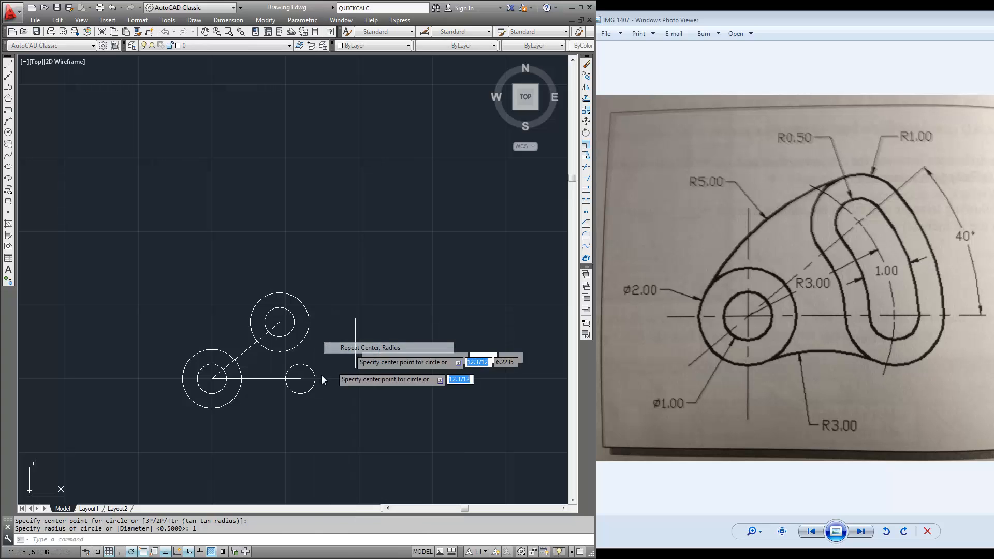
{"action": "left_click", "coordinate": [306, 383]}
{"action": "type", "text": "1"}
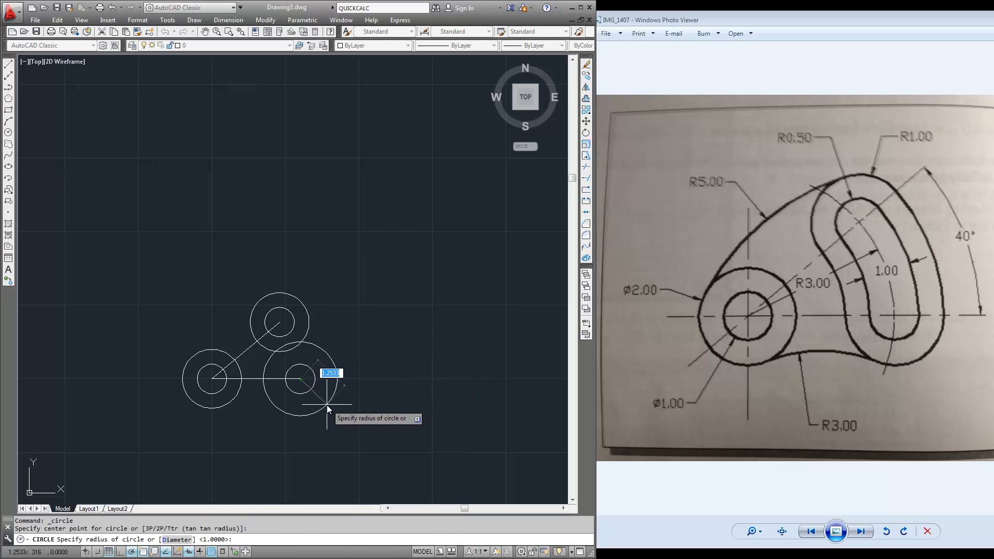
{"action": "key", "text": "Return"}
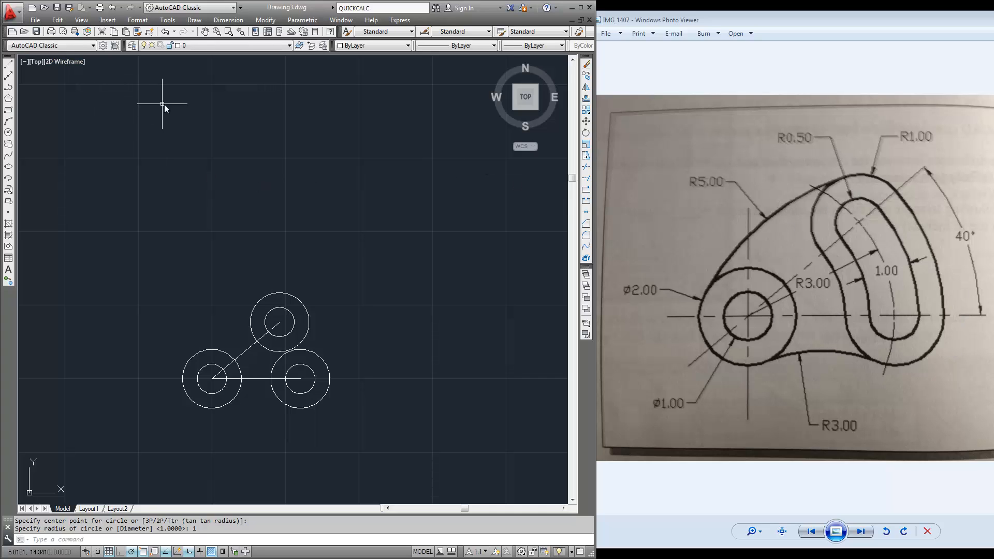
Step: Draw a Tan, Tan, Radius circle of radius 5 enclosing and touching the upper-left sides of the left and upper outer circles
{"action": "left_click", "coordinate": [194, 20]}
{"action": "mouse_move", "coordinate": [222, 170]}
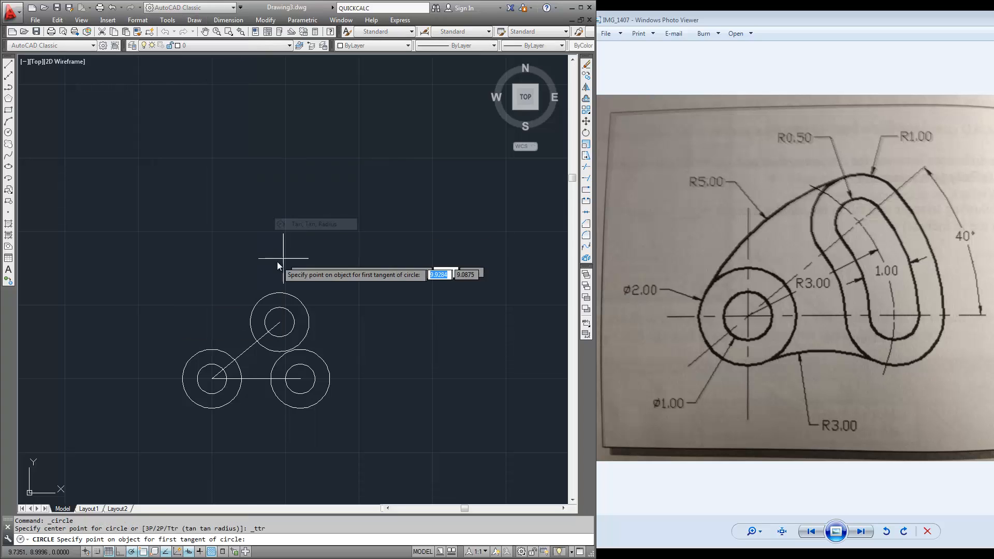
{"action": "left_click", "coordinate": [311, 223]}
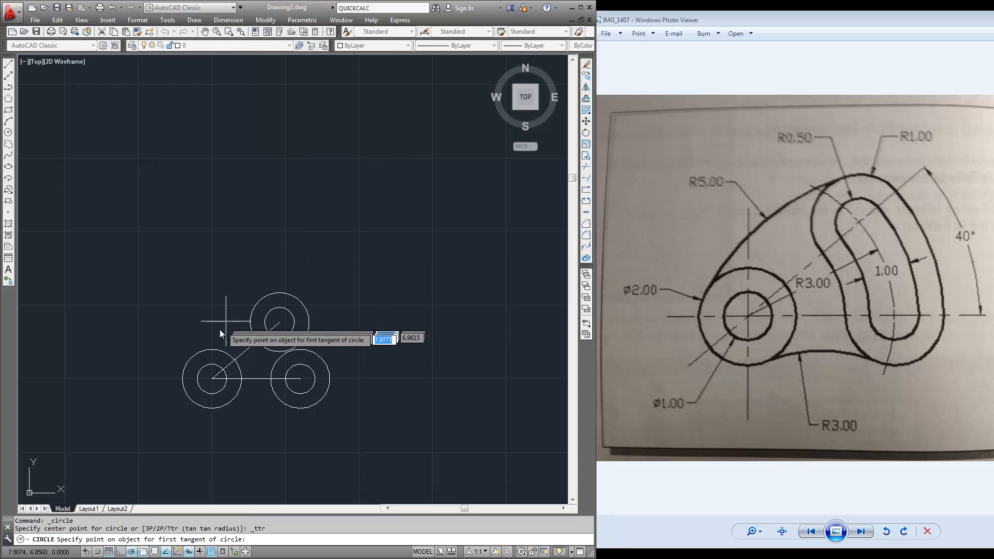
{"action": "left_click", "coordinate": [189, 362]}
{"action": "left_click", "coordinate": [280, 293]}
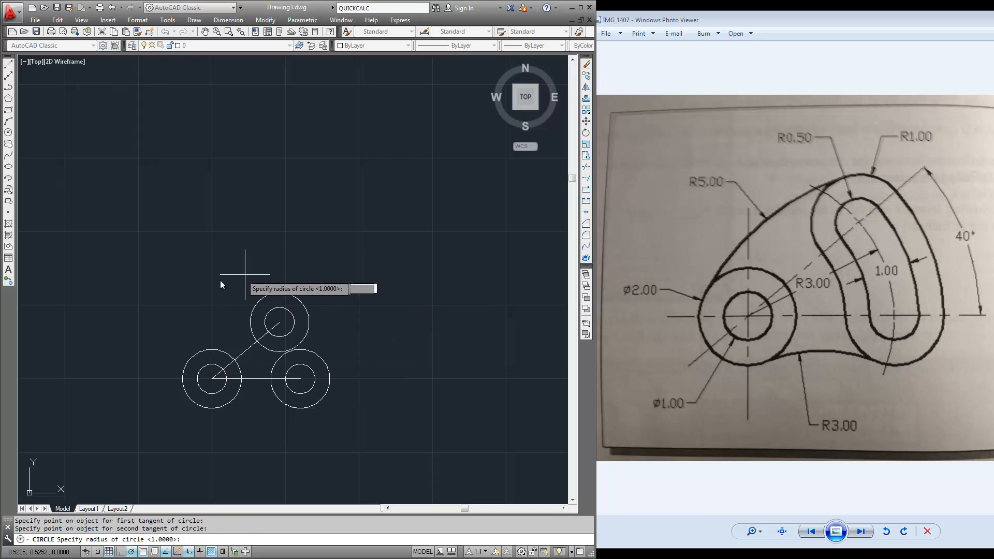
{"action": "type", "text": "5"}
{"action": "key", "text": "Return"}
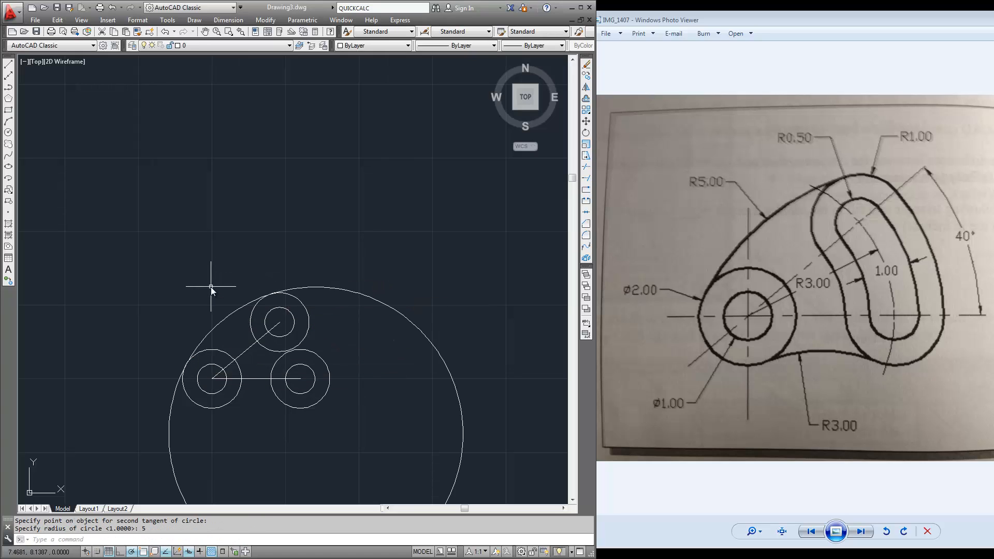
Step: Draw a Tan, Tan, Radius circle of radius 3 touching the undersides of the left and right outer circles from below
{"action": "right_click", "coordinate": [249, 266]}
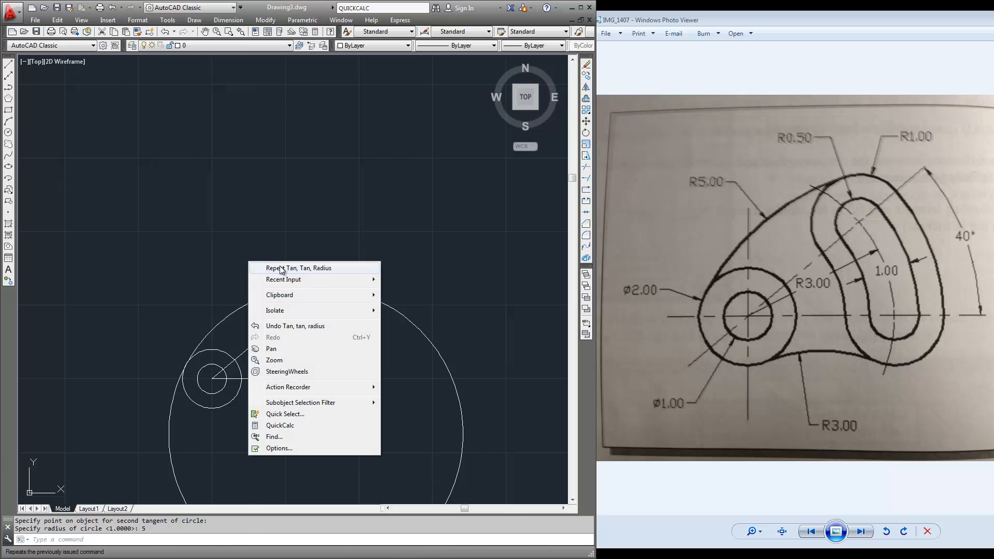
{"action": "left_click", "coordinate": [284, 269]}
{"action": "left_click", "coordinate": [240, 403]}
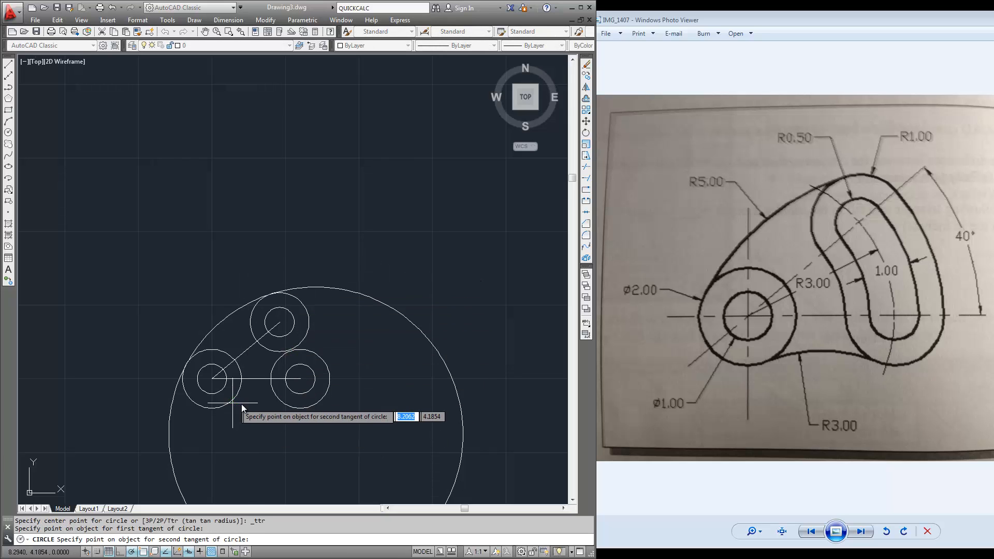
{"action": "left_click", "coordinate": [277, 399]}
{"action": "type", "text": "3"}
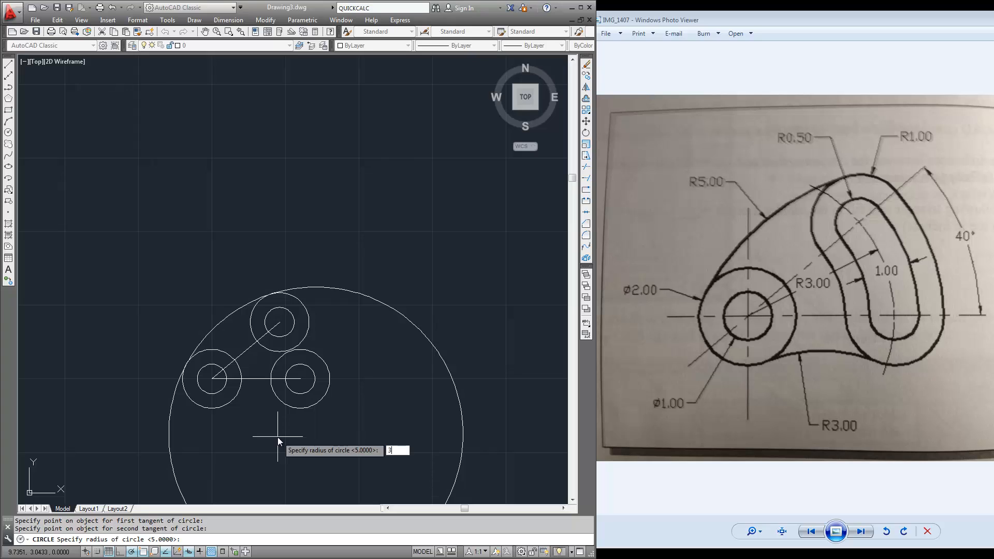
{"action": "key", "text": "Return"}
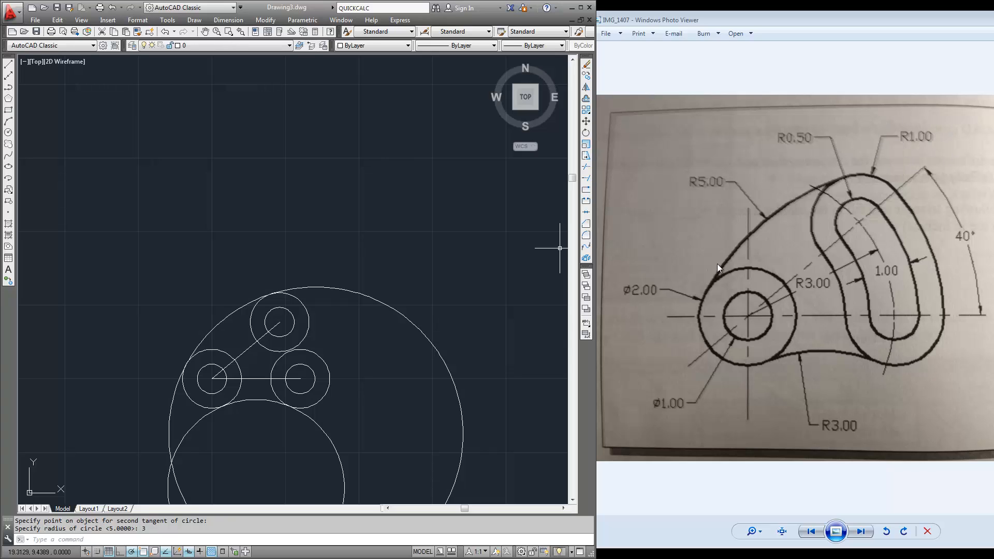
Step: Draw a Tan, Tan, Radius circle of radius 4 tangent to the far right sides of the two radius 1 circles at the slot ends
{"action": "right_click", "coordinate": [251, 222]}
{"action": "left_click", "coordinate": [285, 229]}
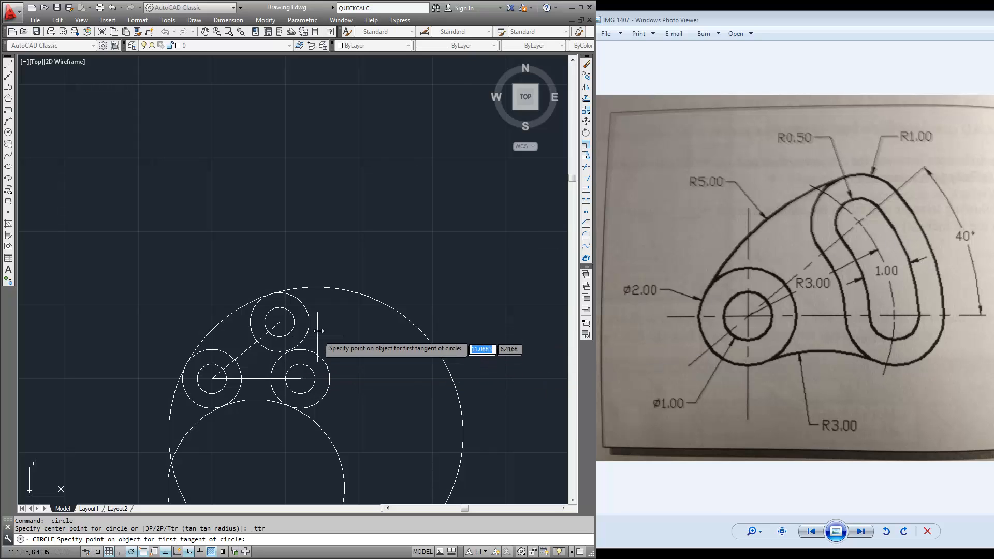
{"action": "left_click", "coordinate": [305, 304]}
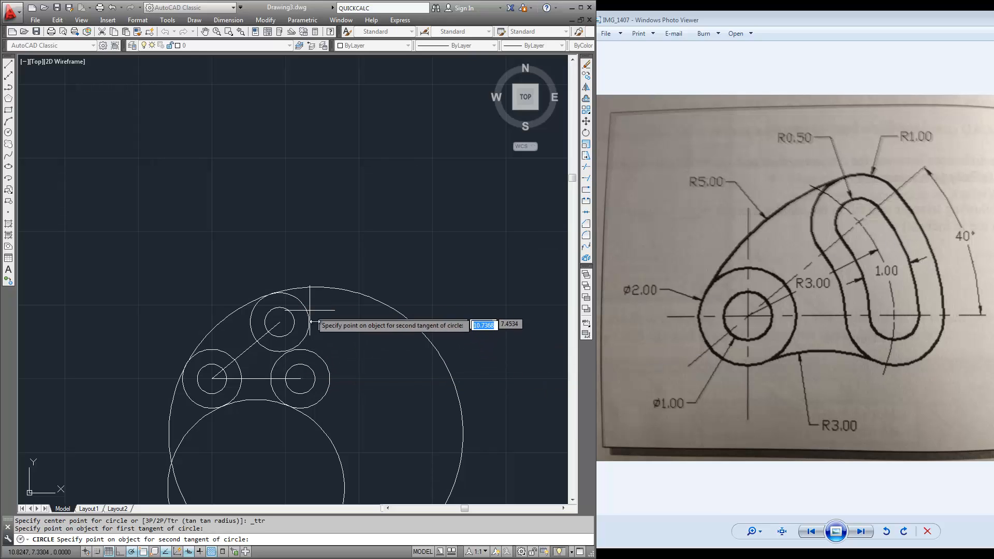
{"action": "left_click", "coordinate": [330, 379]}
{"action": "type", "text": "4"}
{"action": "key", "text": "Return"}
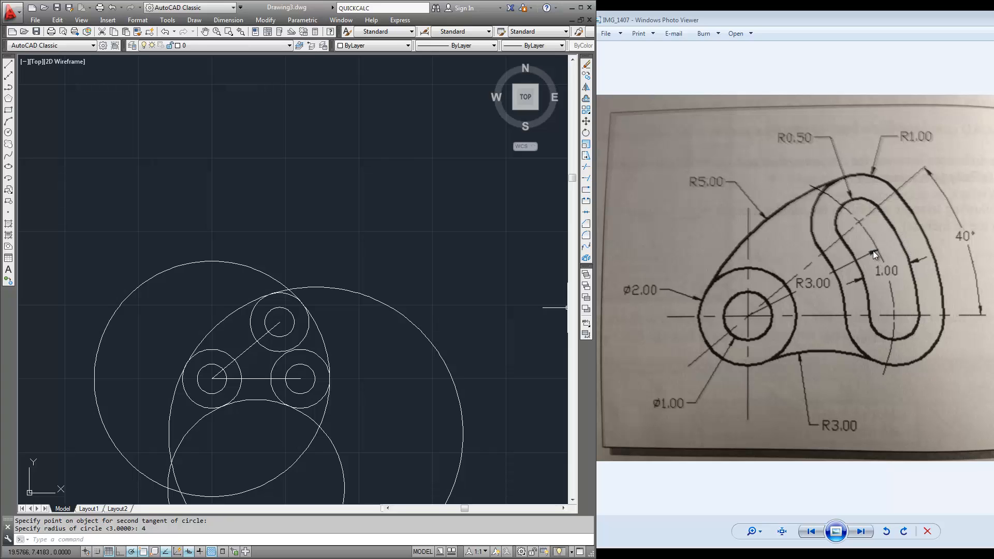
Step: Try a Tan, Tan, Radius circle of radius 3.5 on the two small slot-end circles and erase it
{"action": "right_click", "coordinate": [332, 232]}
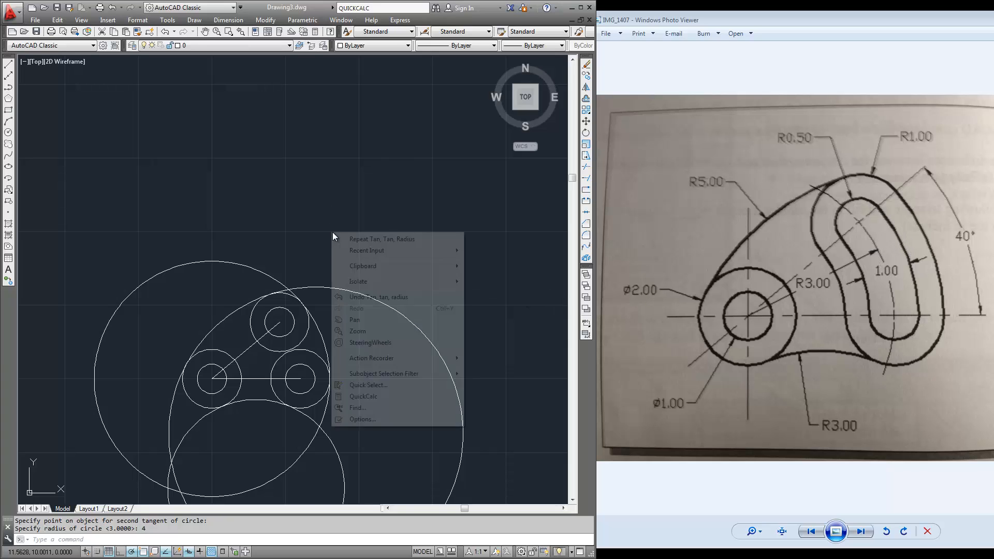
{"action": "left_click", "coordinate": [366, 239]}
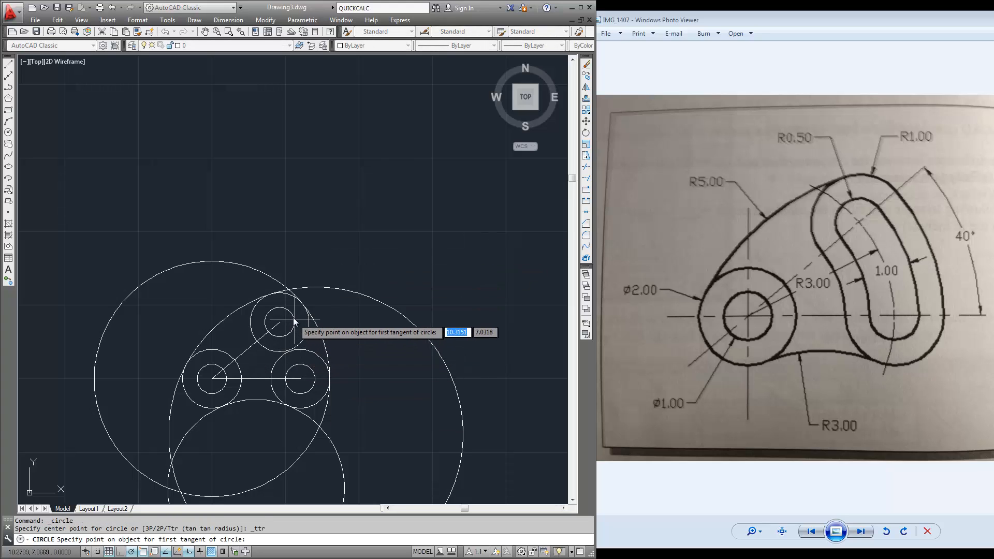
{"action": "left_click", "coordinate": [304, 334]}
{"action": "left_click", "coordinate": [313, 367]}
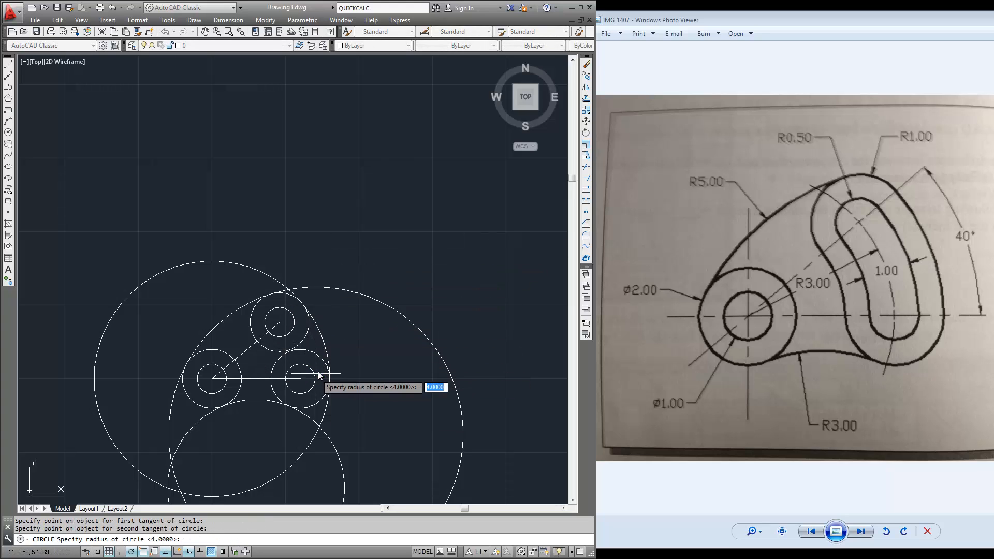
{"action": "type", "text": "3.5"}
{"action": "key", "text": "Return"}
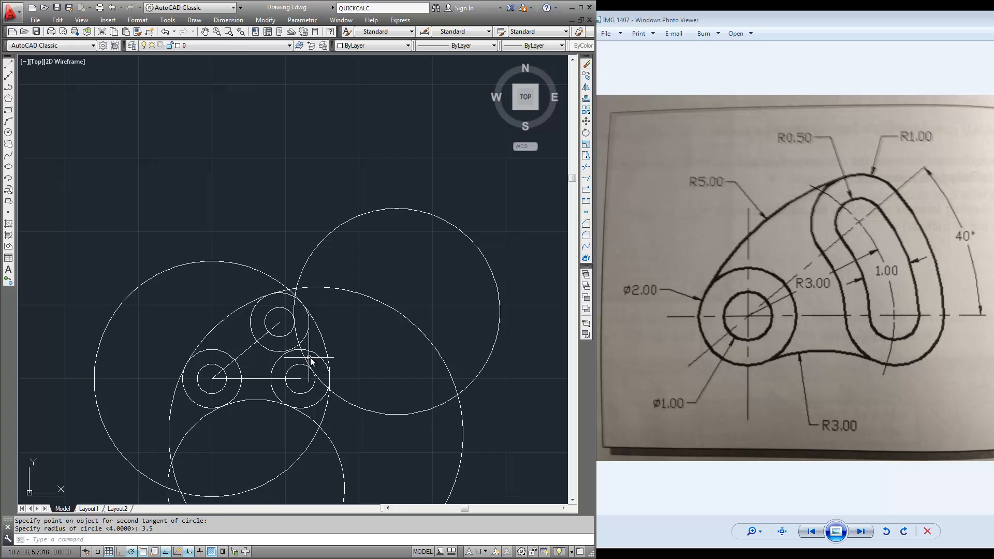
{"action": "left_click", "coordinate": [383, 209]}
{"action": "key", "text": "Delete"}
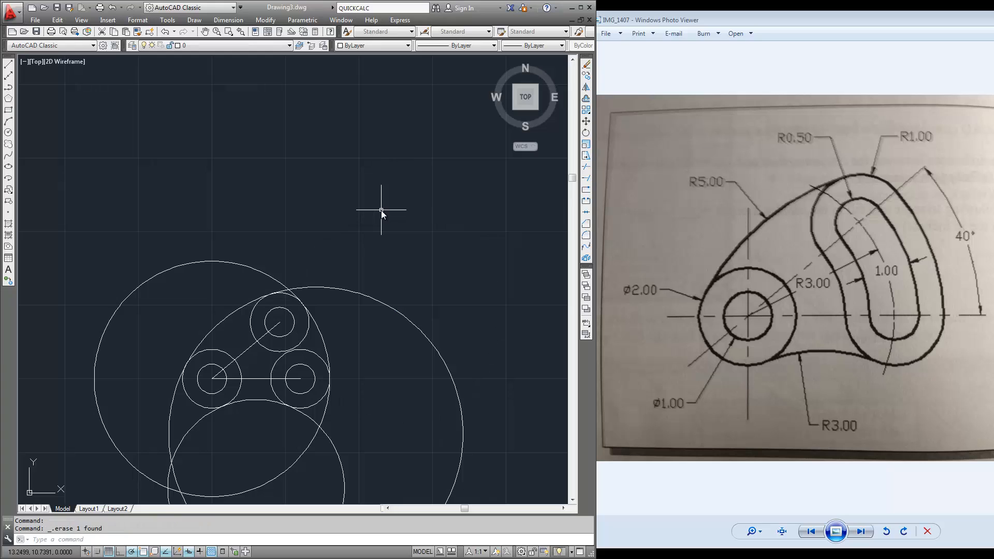
Step: Draw a Tan, Tan, Radius circle of radius 3.5 tangent to the outer sides of the two small slot-end circles
{"action": "left_click", "coordinate": [194, 20]}
{"action": "mouse_move", "coordinate": [222, 170]}
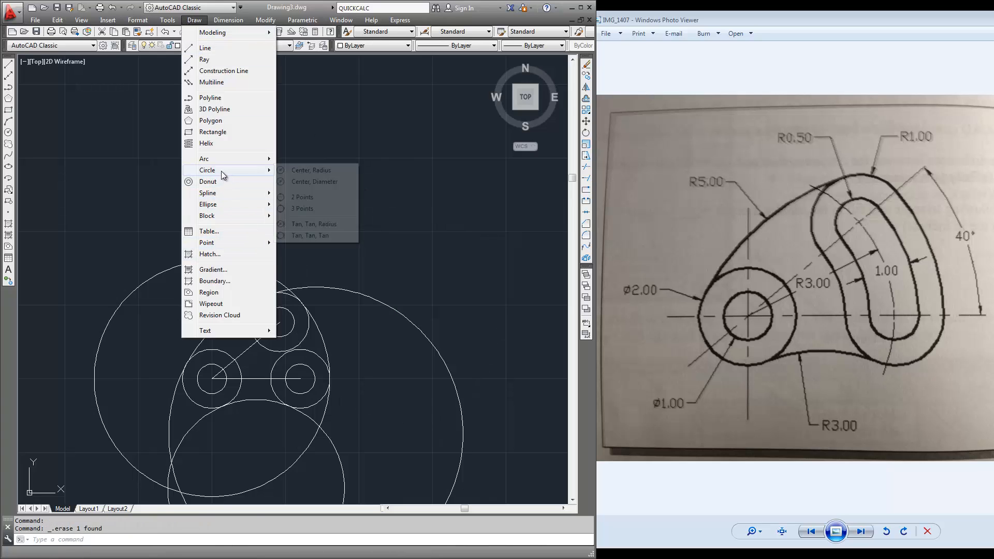
{"action": "left_click", "coordinate": [311, 224]}
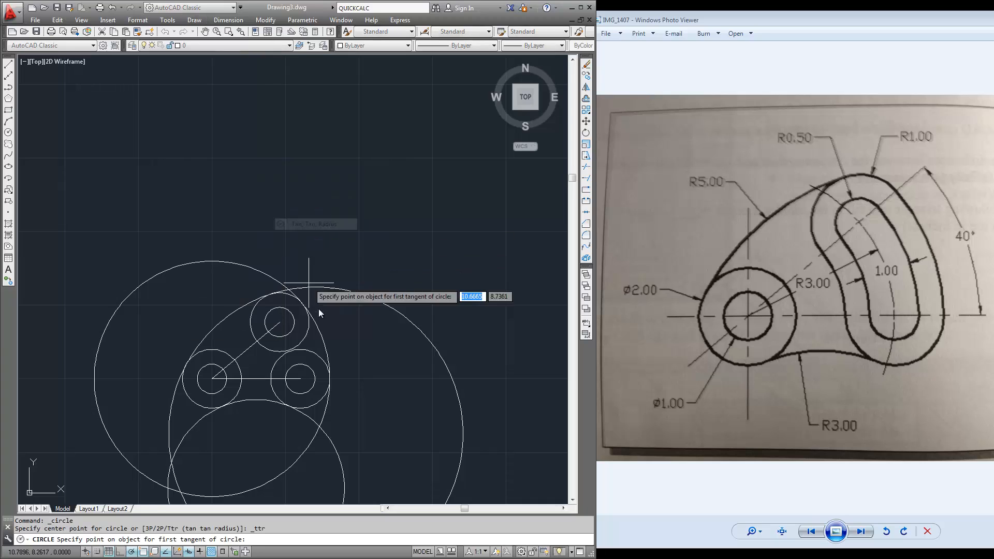
{"action": "left_click", "coordinate": [278, 309]}
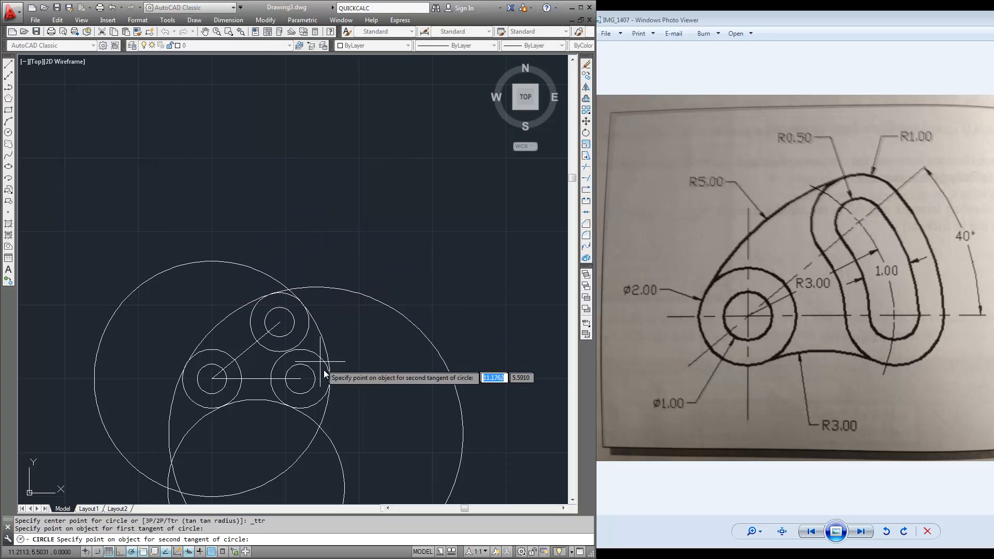
{"action": "left_click", "coordinate": [317, 377]}
{"action": "type", "text": "3."}
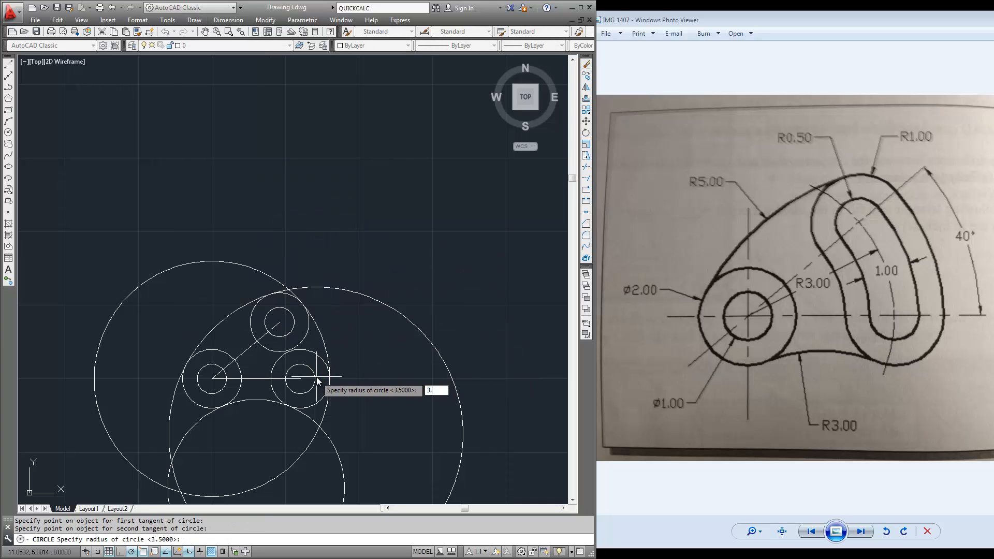
{"action": "type", "text": "5"}
{"action": "key", "text": "Return"}
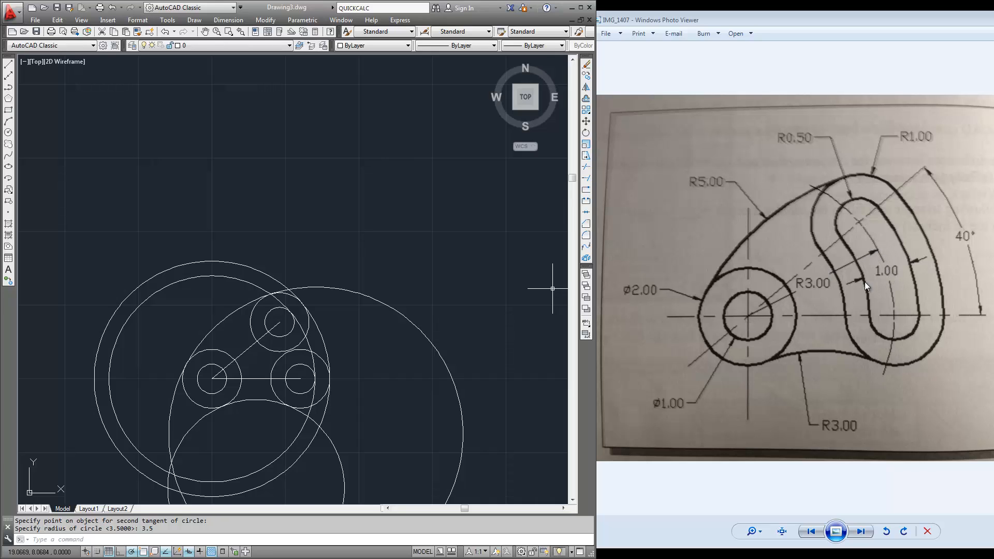
Step: Draw a Tan, Tan, Radius circle of radius 2.5 tangent to the inner sides of the two small slot-end circles
{"action": "right_click", "coordinate": [207, 296]}
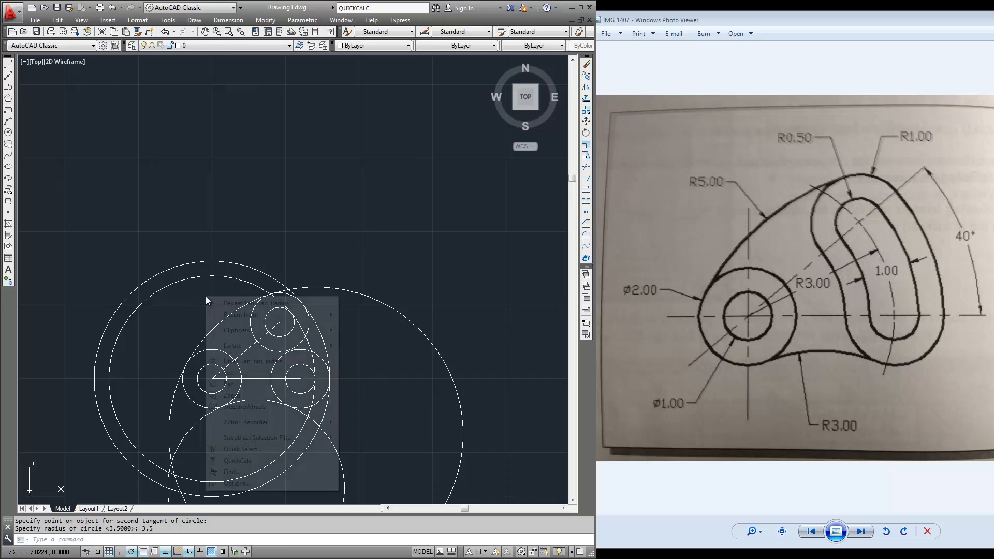
{"action": "left_click", "coordinate": [241, 303]}
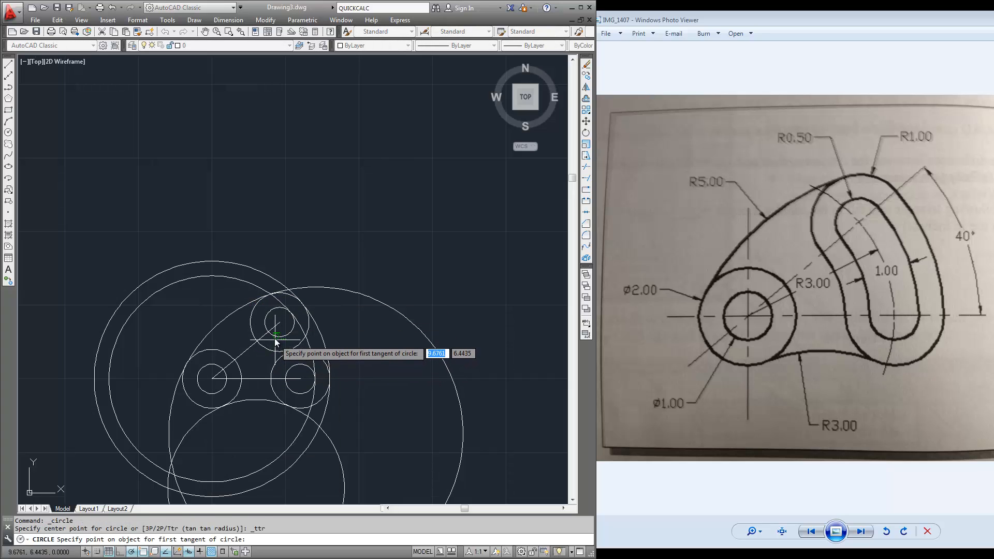
{"action": "left_click", "coordinate": [283, 357]}
{"action": "left_click", "coordinate": [289, 371]}
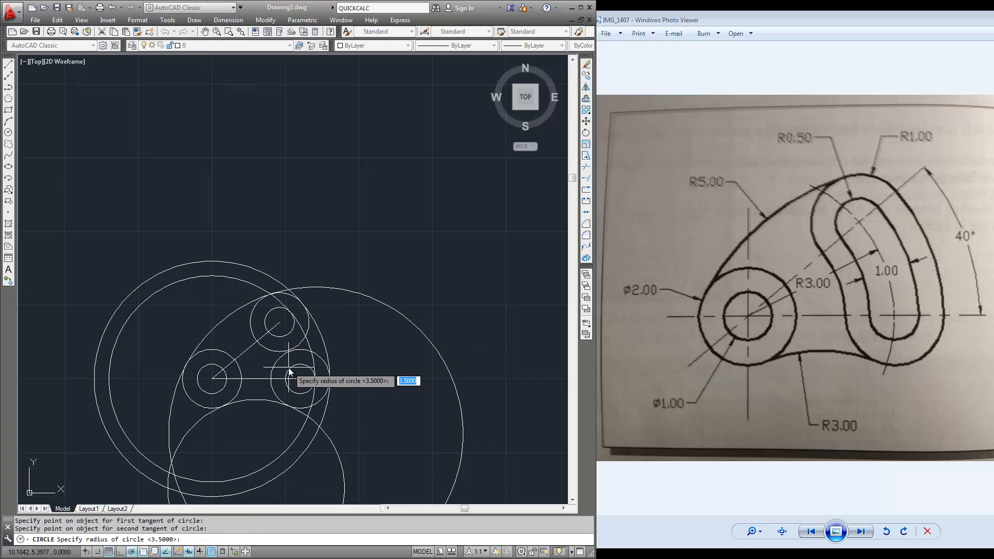
{"action": "key", "text": "Return"}
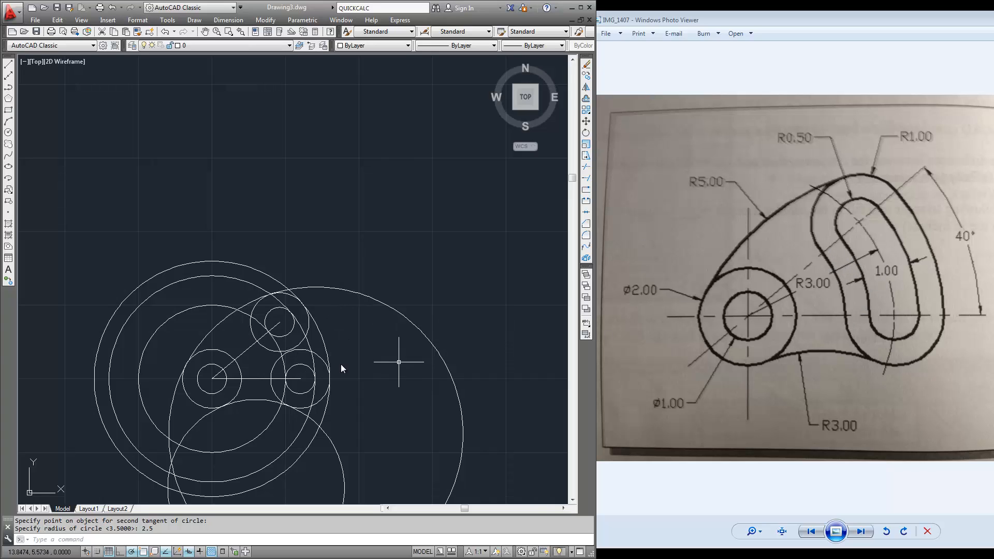
Step: Draw a Tan, Tan, Radius circle of radius 2 tangent to the inner sides of the two radius 1 circles at the slot ends
{"action": "right_click", "coordinate": [237, 227]}
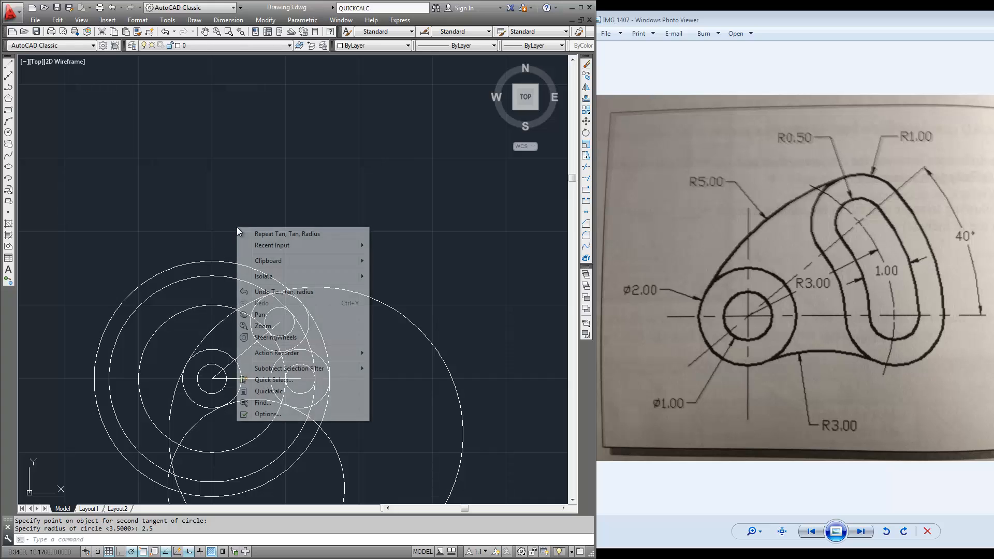
{"action": "left_click", "coordinate": [280, 231]}
{"action": "left_click", "coordinate": [263, 348]}
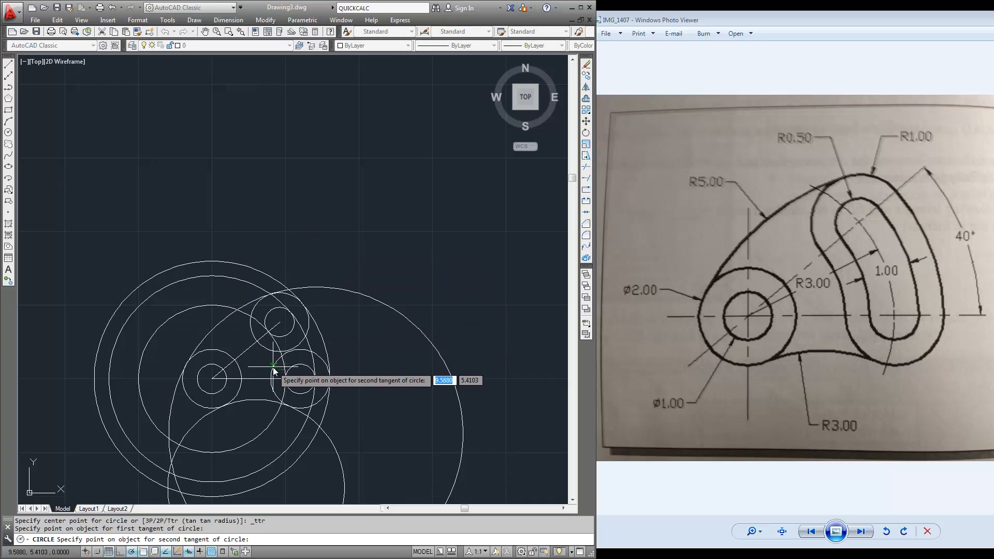
{"action": "left_click", "coordinate": [273, 371]}
{"action": "type", "text": "2"}
{"action": "key", "text": "Return"}
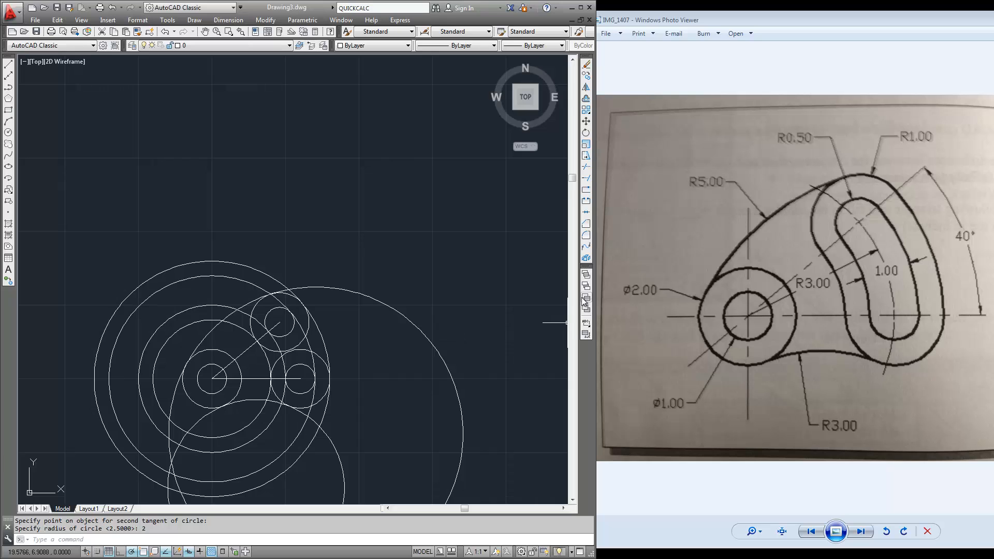
{"action": "scroll", "coordinate": [266, 396], "scroll_direction": "down", "scroll_amount": 2}
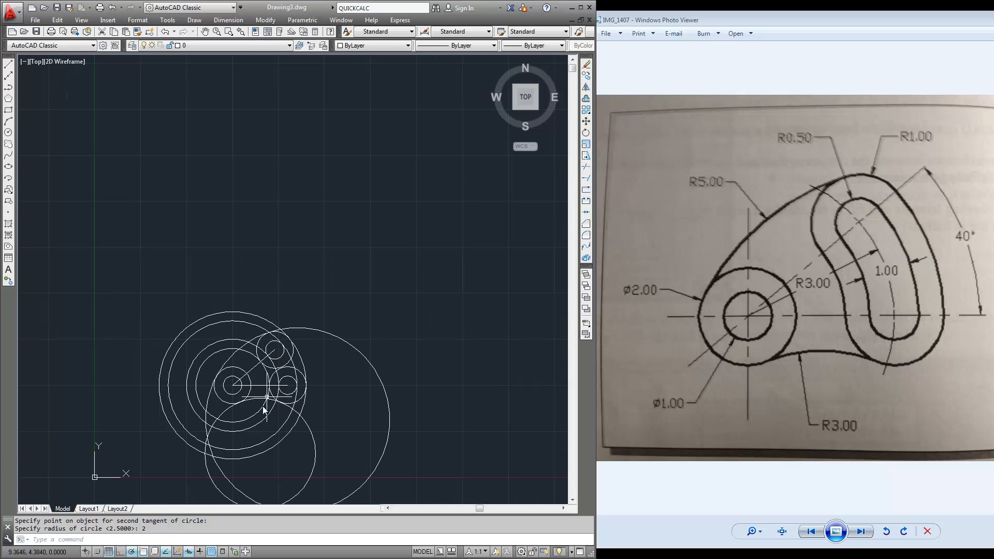
Step: Trim away the lower portions of the two large tangent circles, using all circles and lines as cutting edges
{"action": "scroll", "coordinate": [271, 449], "scroll_direction": "up", "scroll_amount": 3}
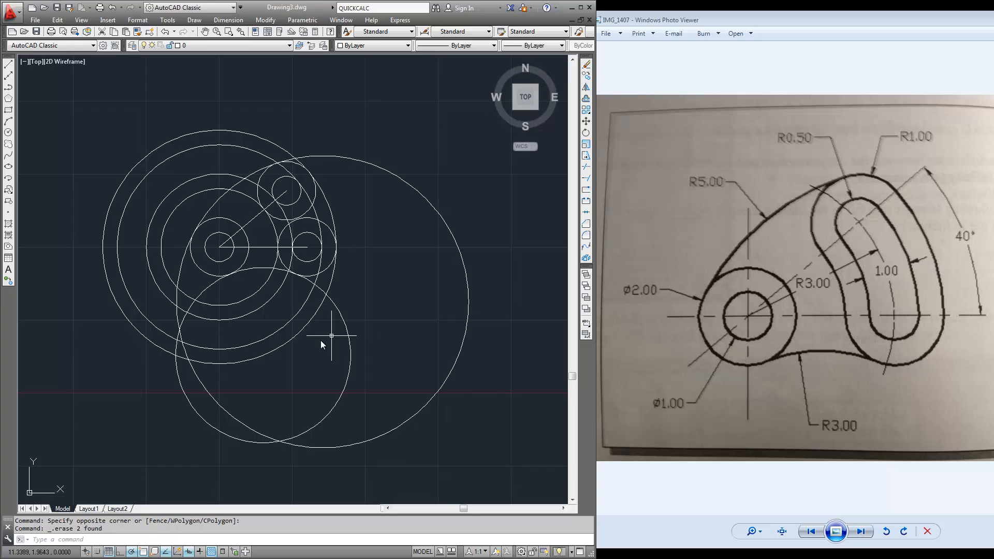
{"action": "scroll", "coordinate": [304, 346], "scroll_direction": "down", "scroll_amount": 3}
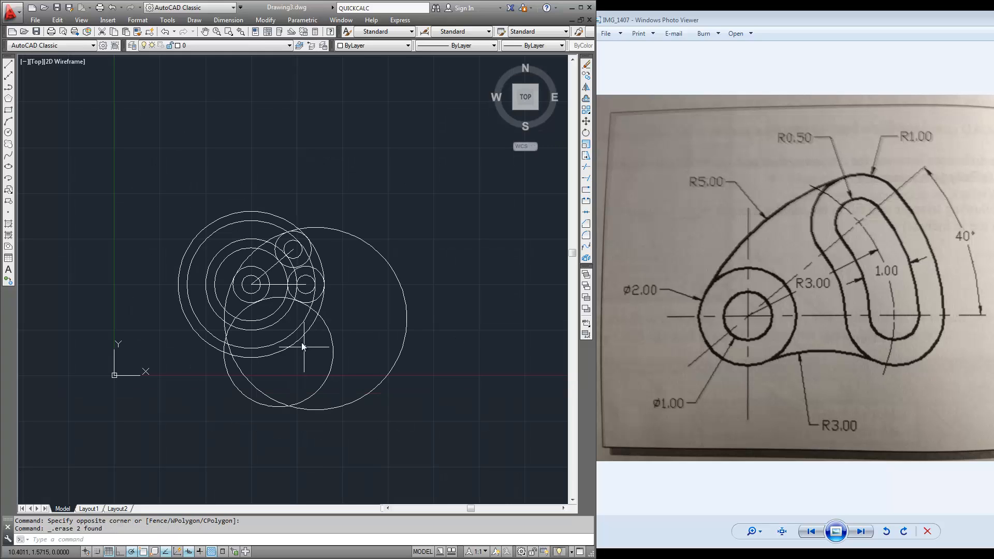
{"action": "middle_click_drag", "start_coordinate": [317, 288], "coordinate": [335, 262]}
{"action": "scroll", "coordinate": [334, 257], "scroll_direction": "up", "scroll_amount": 2}
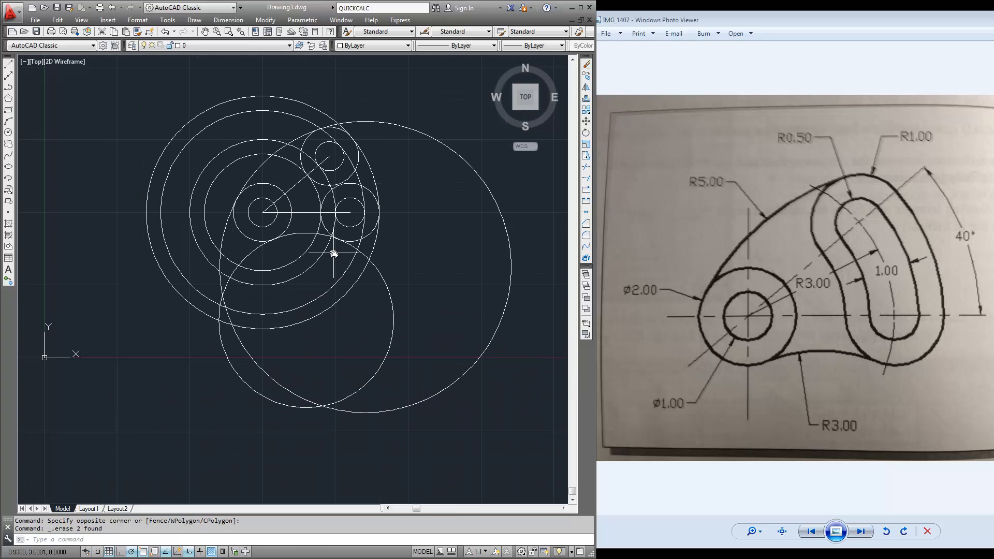
{"action": "type", "text": "RIM"}
{"action": "key", "text": "Return"}
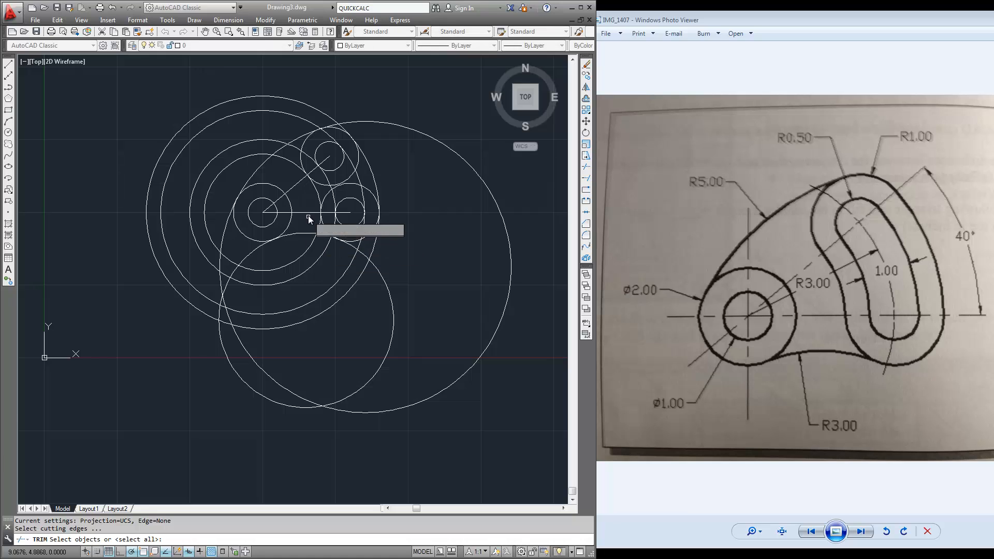
{"action": "scroll", "coordinate": [308, 219], "scroll_direction": "down", "scroll_amount": 4}
{"action": "left_click", "coordinate": [413, 125]}
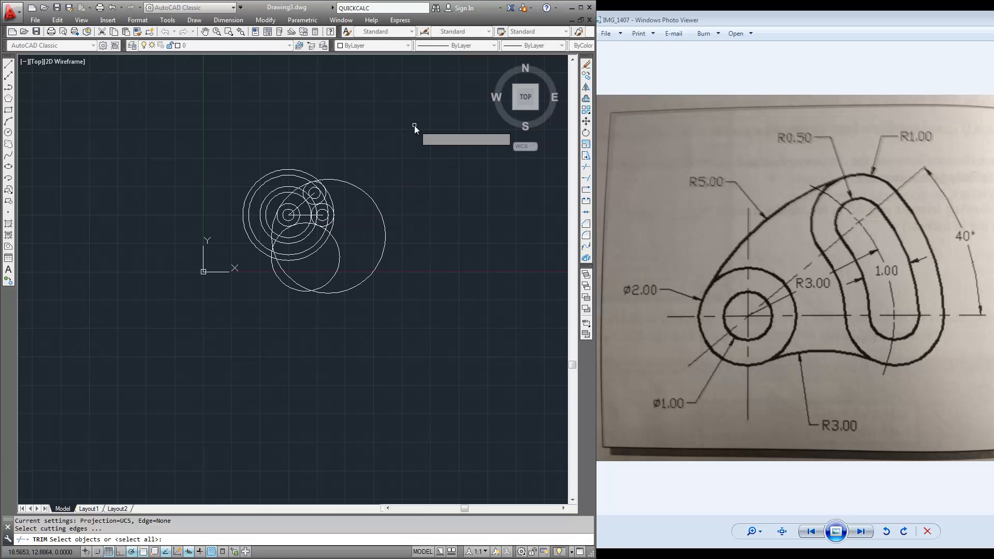
{"action": "left_click", "coordinate": [220, 354]}
{"action": "scroll", "coordinate": [290, 240], "scroll_direction": "up", "scroll_amount": 4}
{"action": "left_click", "coordinate": [404, 330]}
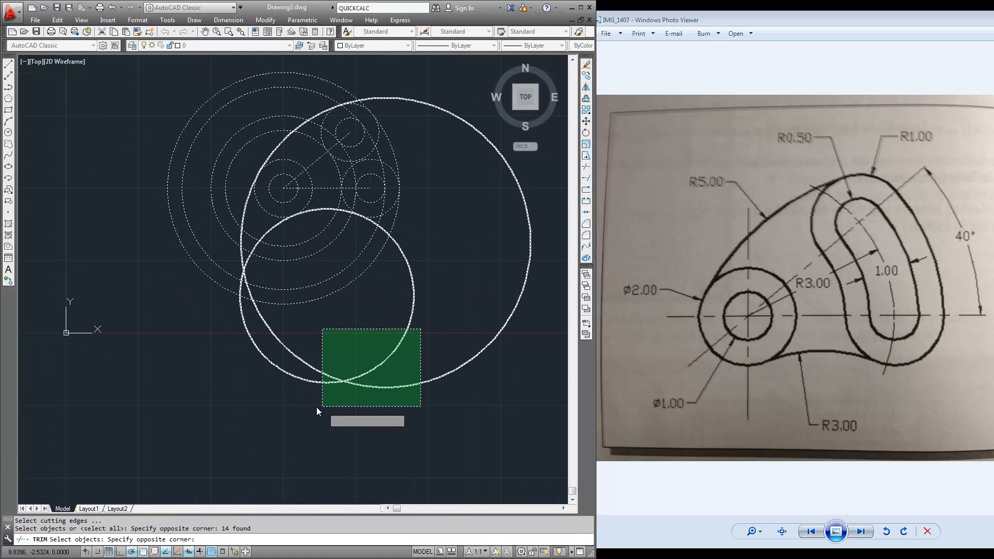
{"action": "left_click", "coordinate": [317, 408]}
{"action": "key", "text": "Return"}
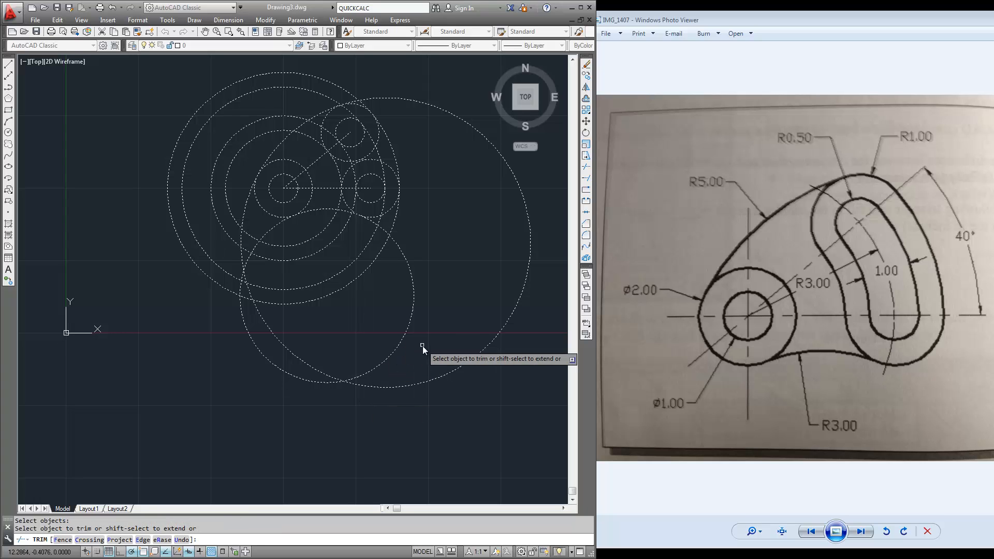
{"action": "left_click", "coordinate": [434, 328]}
{"action": "left_click", "coordinate": [323, 408]}
Step: Trim away the far sides of the large concentric circles and their overlapping arcs around and below the hub
{"action": "left_click", "coordinate": [223, 76]}
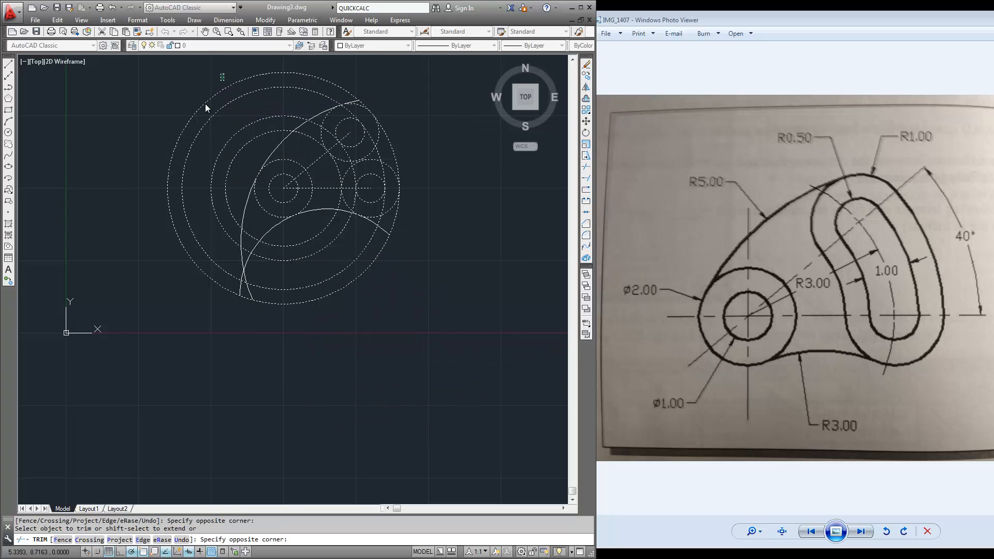
{"action": "left_click", "coordinate": [193, 122]}
{"action": "scroll", "coordinate": [333, 232], "scroll_direction": "up", "scroll_amount": 2}
{"action": "left_click", "coordinate": [237, 291]}
{"action": "left_click", "coordinate": [150, 396]}
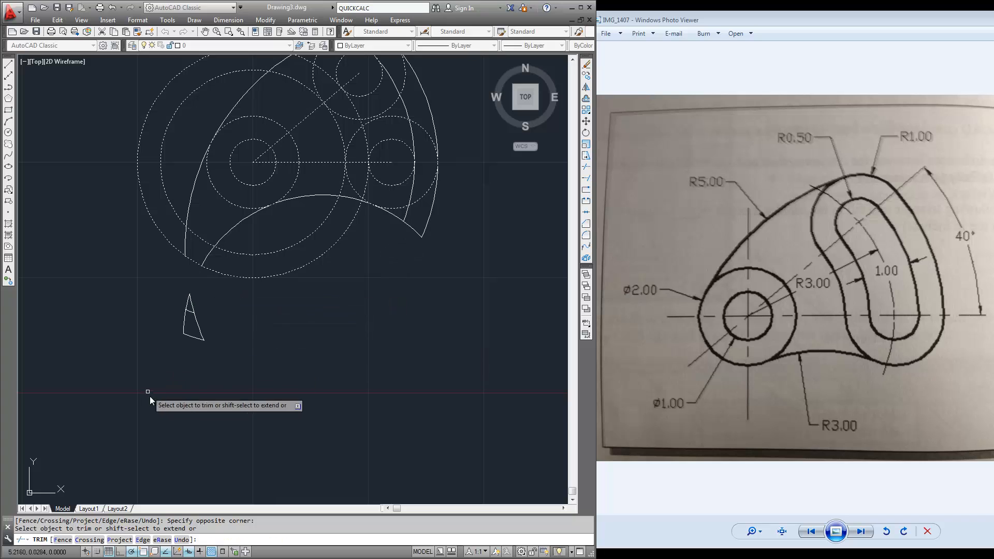
{"action": "left_click", "coordinate": [256, 233]}
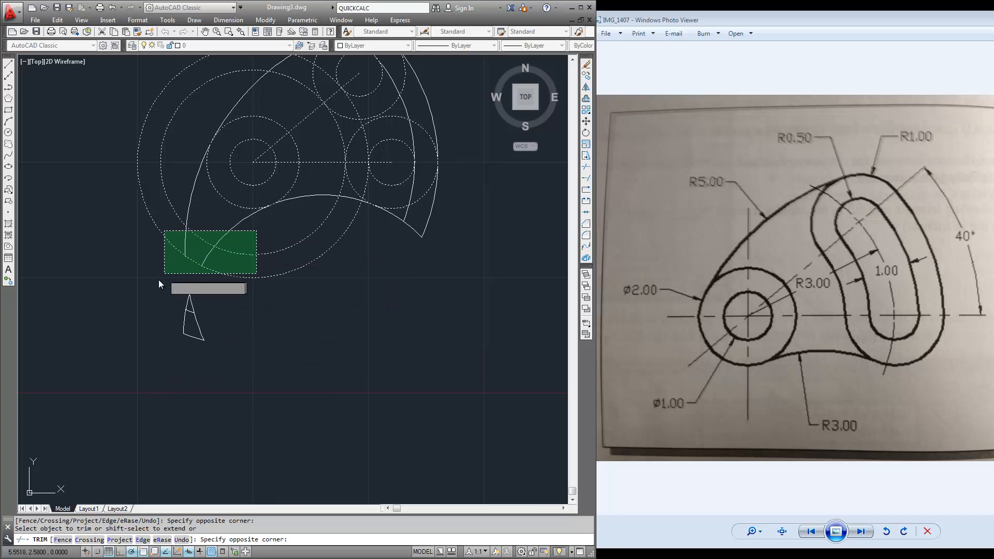
{"action": "left_click", "coordinate": [159, 278]}
{"action": "middle_click_drag", "start_coordinate": [201, 75], "coordinate": [189, 165]}
{"action": "left_click", "coordinate": [189, 165]}
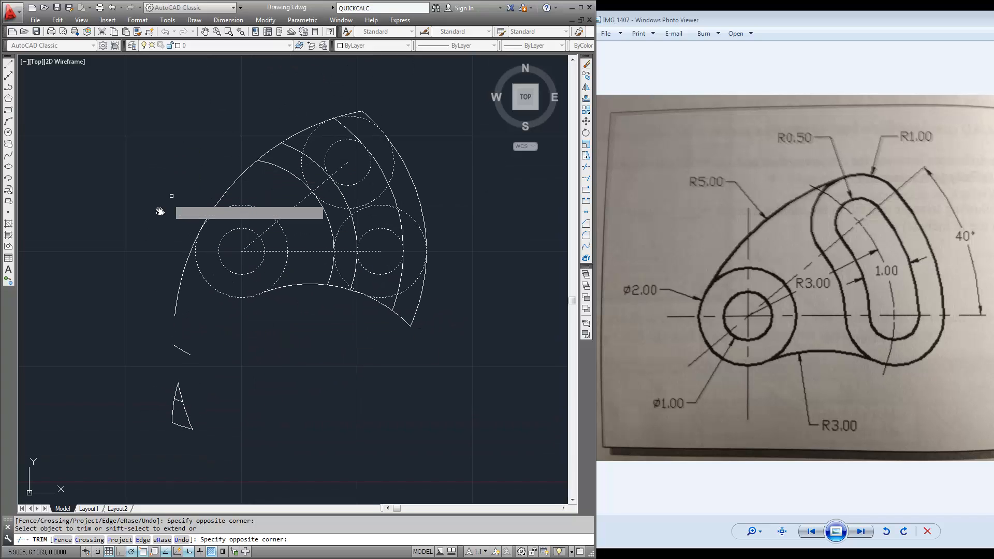
Step: Trim the outer contour arc's tail past the lower slot end and the inner halves of the two radius 0.5 slot-end circles
{"action": "left_click", "coordinate": [427, 308]}
{"action": "left_click", "coordinate": [395, 334]}
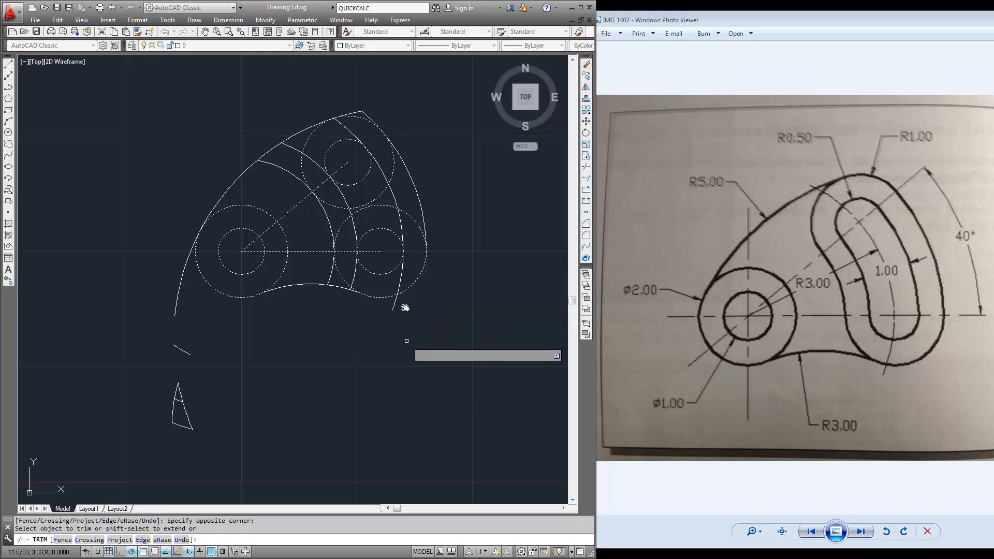
{"action": "scroll", "coordinate": [420, 261], "scroll_direction": "up", "scroll_amount": 2}
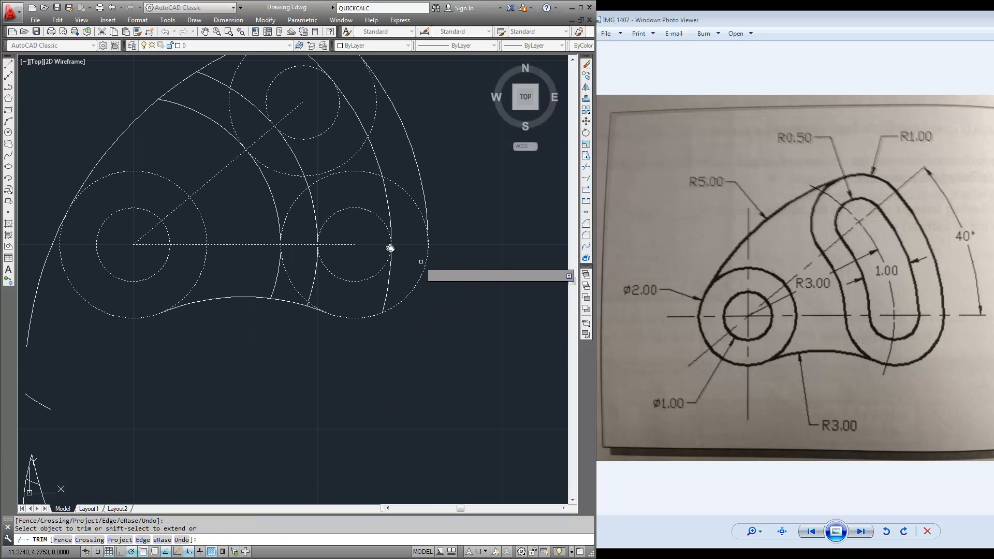
{"action": "left_click", "coordinate": [355, 210]}
{"action": "middle_click_drag", "start_coordinate": [330, 150], "coordinate": [362, 215]}
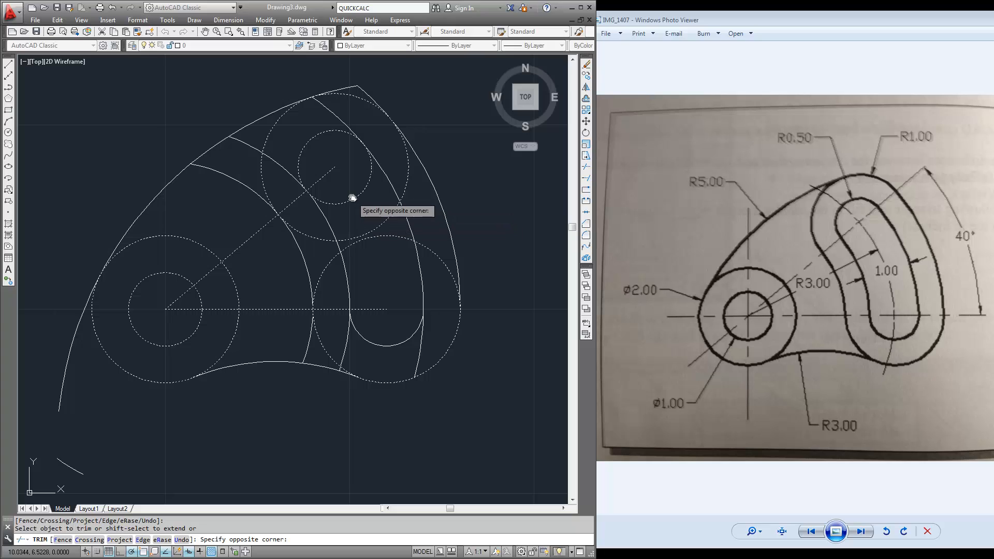
{"action": "left_click", "coordinate": [350, 201]}
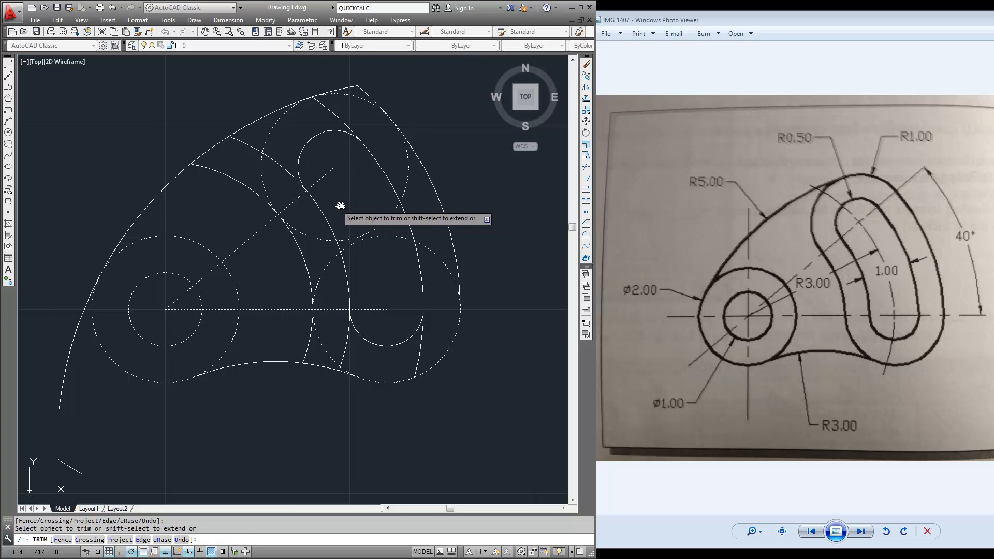
Step: Trim the ends of the two inner slot-side arcs that extend beyond the radius 1 circles
{"action": "left_click", "coordinate": [248, 147]}
{"action": "left_click", "coordinate": [240, 148]}
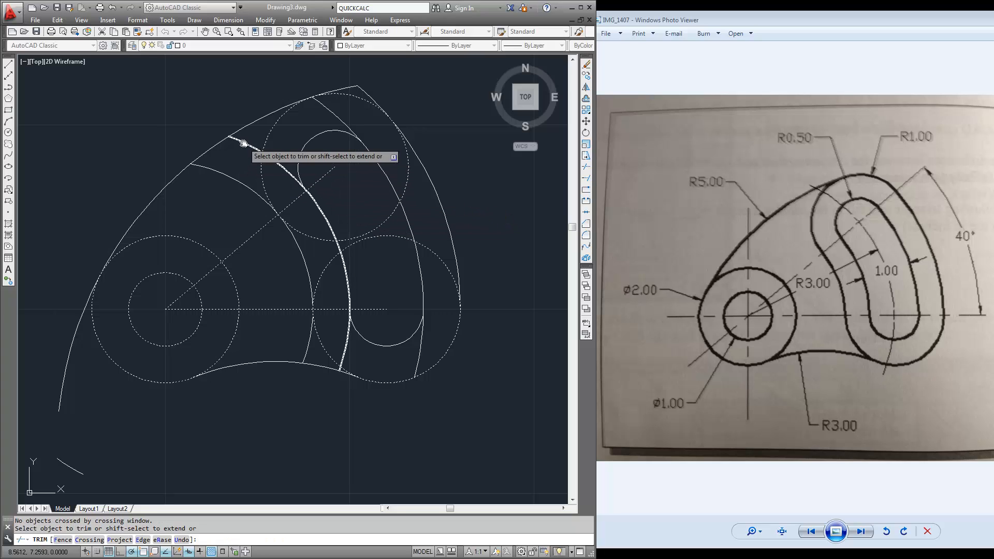
{"action": "left_click", "coordinate": [231, 142]}
{"action": "left_click", "coordinate": [228, 177]}
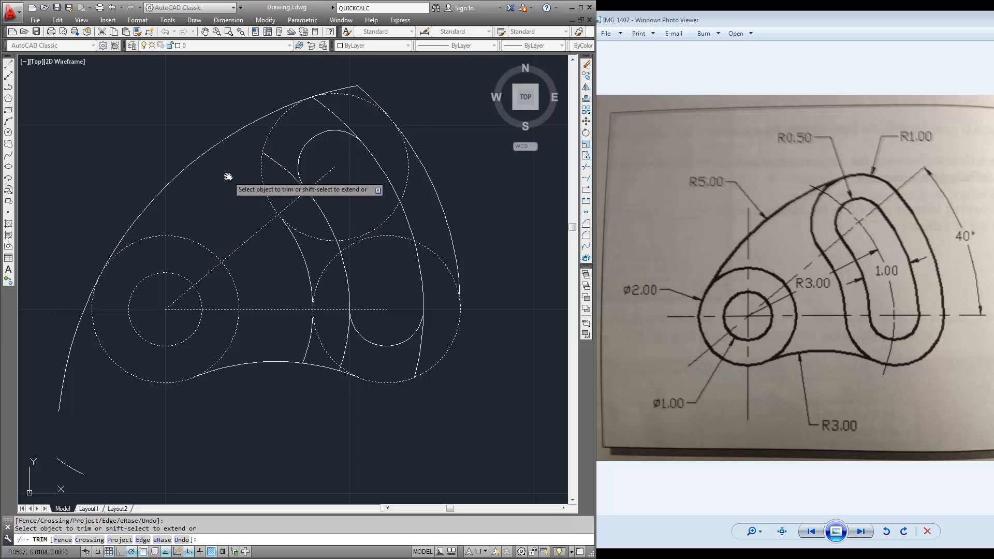
{"action": "left_click", "coordinate": [304, 354]}
Step: Trim the two construction lines between the hub's inner circle and the slot outline
{"action": "left_click", "coordinate": [251, 228]}
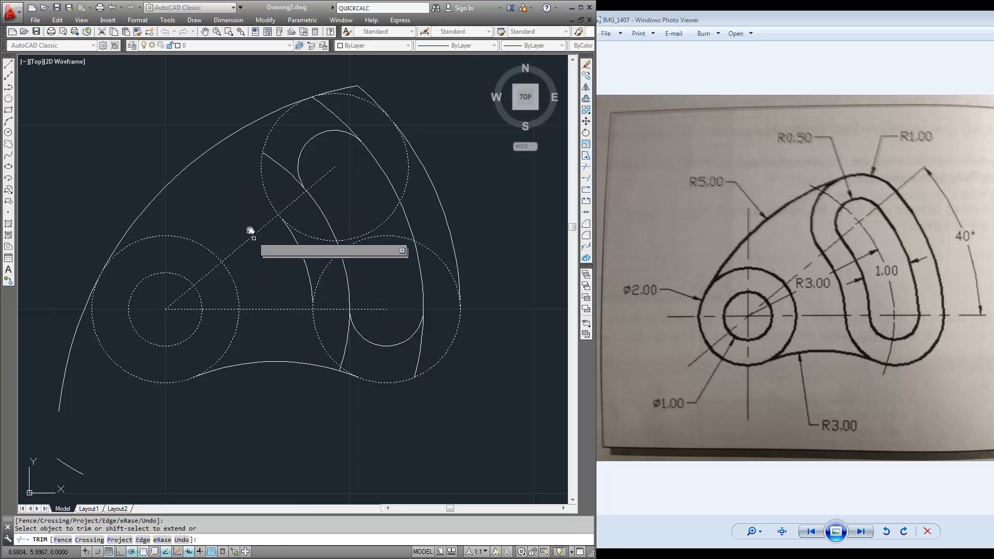
{"action": "left_click", "coordinate": [254, 326]}
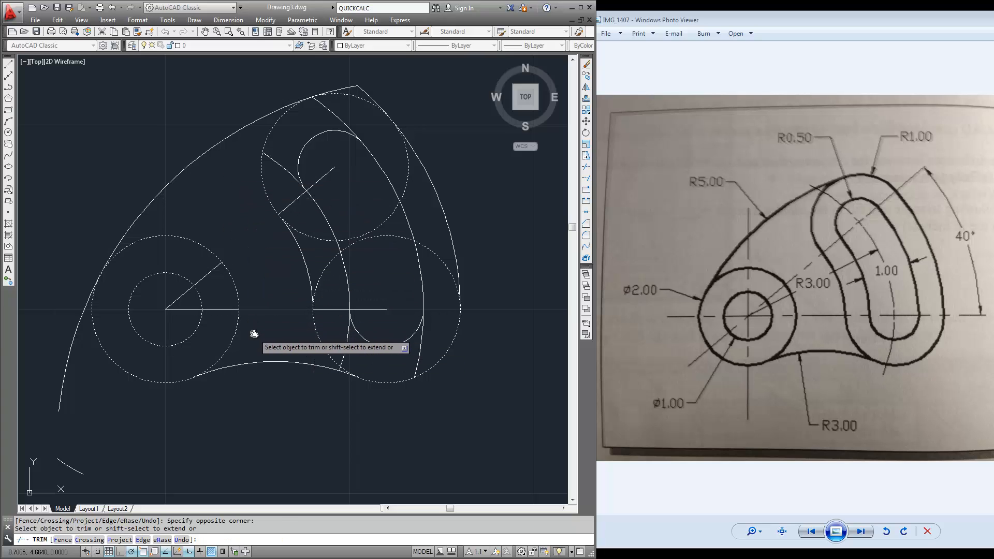
{"action": "left_click", "coordinate": [215, 269]}
Step: Trim the long upper tangent arc's tail beside the hub and the pointed corner above the upper slot end
{"action": "left_click", "coordinate": [80, 354]}
{"action": "left_click", "coordinate": [50, 414]}
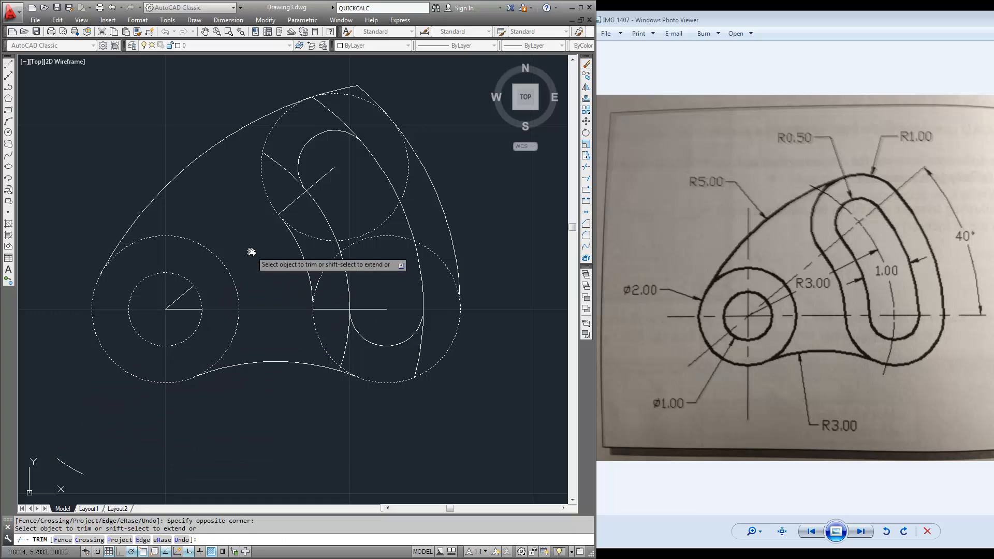
{"action": "left_click", "coordinate": [366, 74]}
{"action": "left_click", "coordinate": [348, 89]}
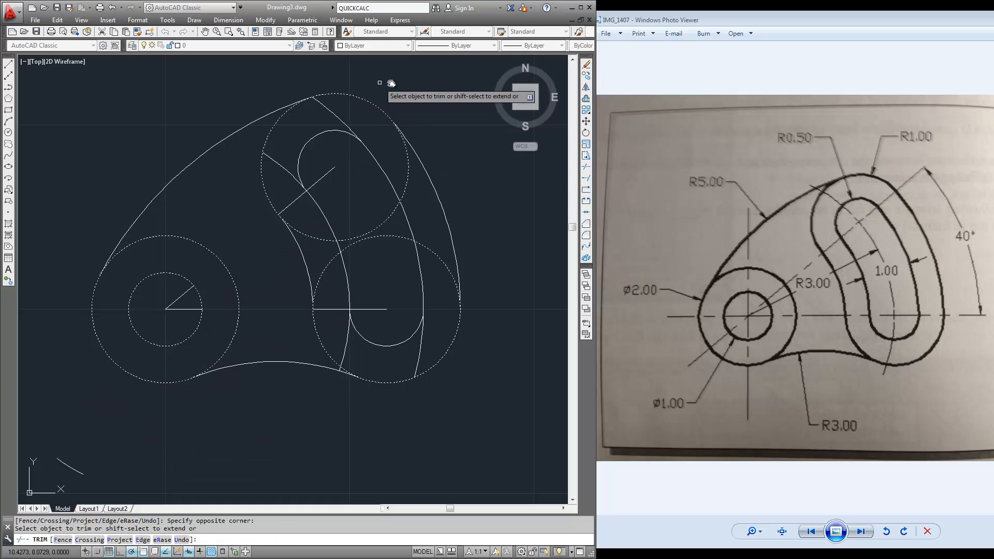
Step: Trim the inner portions of the two radius 1 slot-end circles and the sloped construction line inside the slot
{"action": "left_click", "coordinate": [408, 184]}
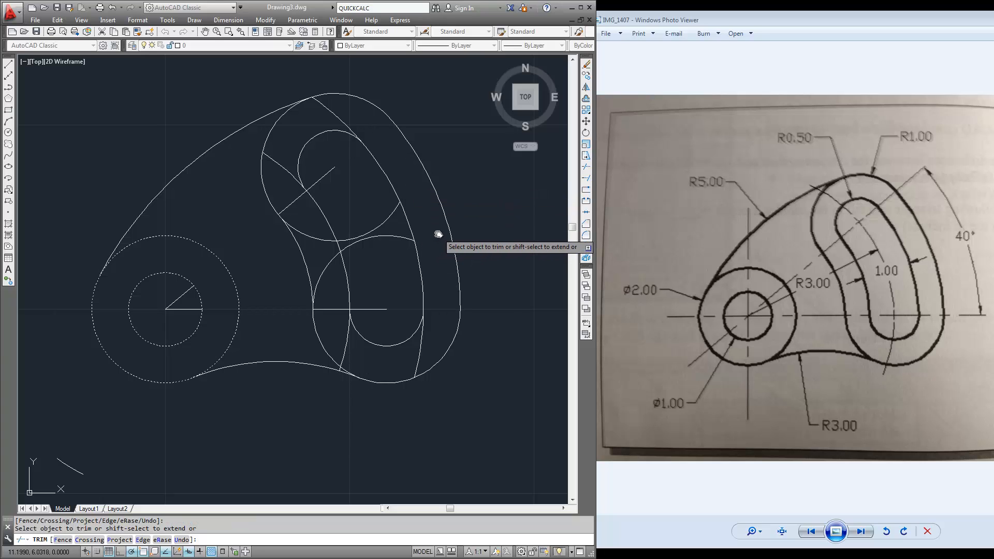
{"action": "left_click", "coordinate": [388, 237]}
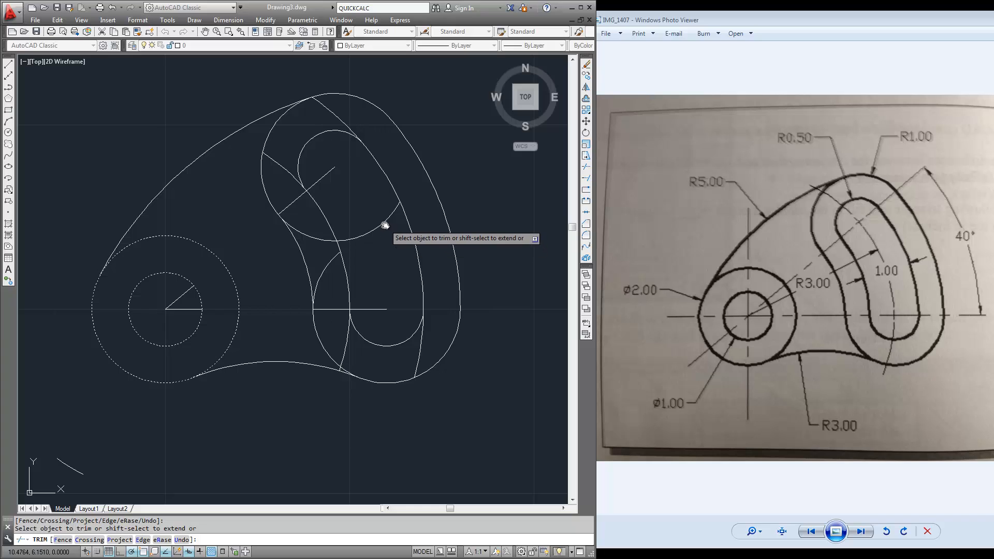
{"action": "left_click", "coordinate": [385, 225]}
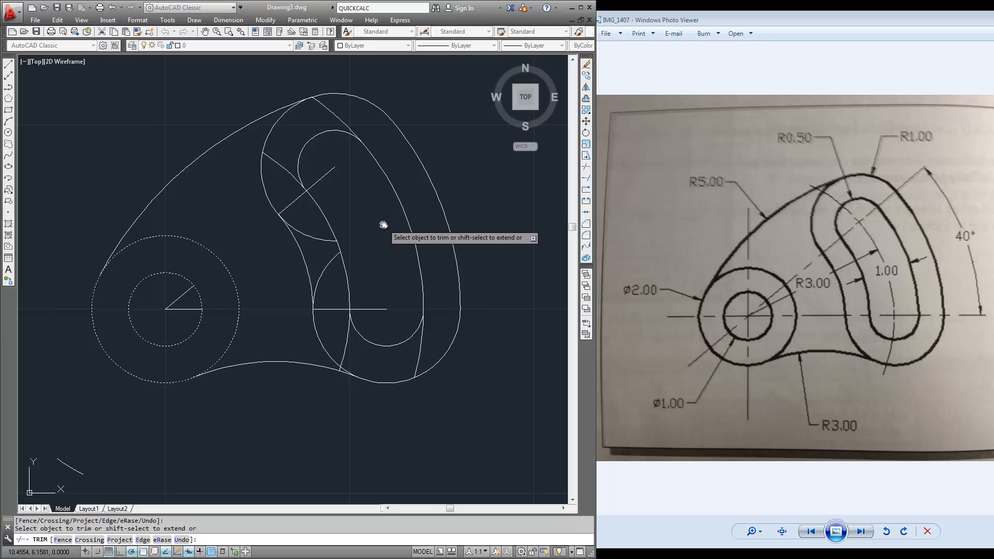
{"action": "left_click", "coordinate": [324, 177]}
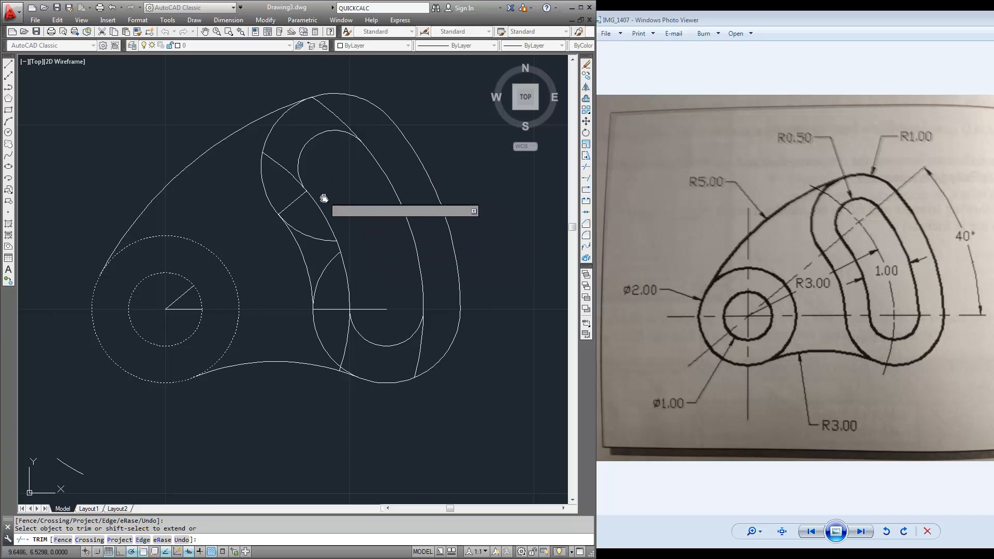
{"action": "left_click", "coordinate": [308, 231]}
{"action": "left_click", "coordinate": [324, 272]}
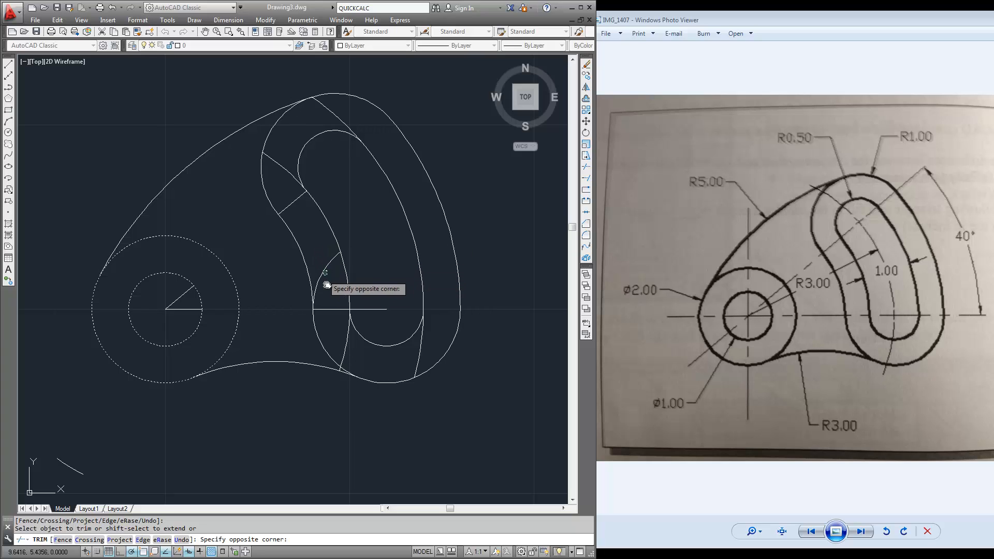
{"action": "left_click", "coordinate": [322, 283]}
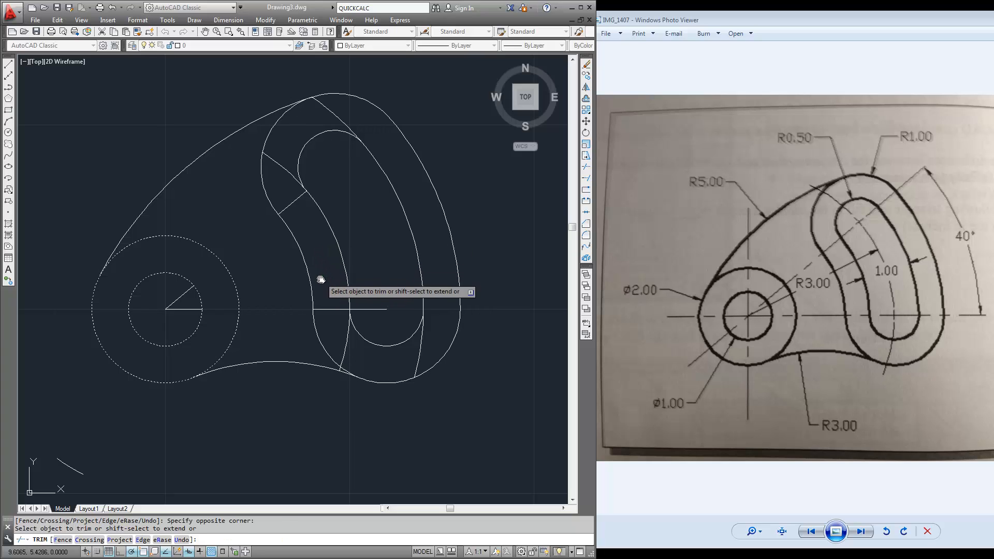
Step: Trim the horizontal line across the slot wall and the leftover slot-side arc tails at both slot ends
{"action": "left_click", "coordinate": [335, 309]}
{"action": "left_click", "coordinate": [344, 342]}
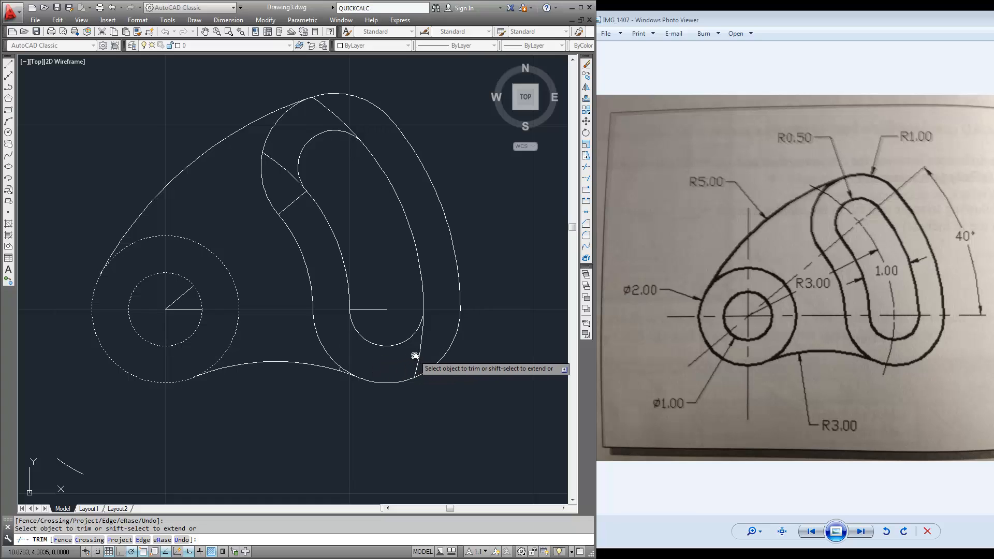
{"action": "left_click", "coordinate": [416, 356]}
{"action": "left_click", "coordinate": [283, 163]}
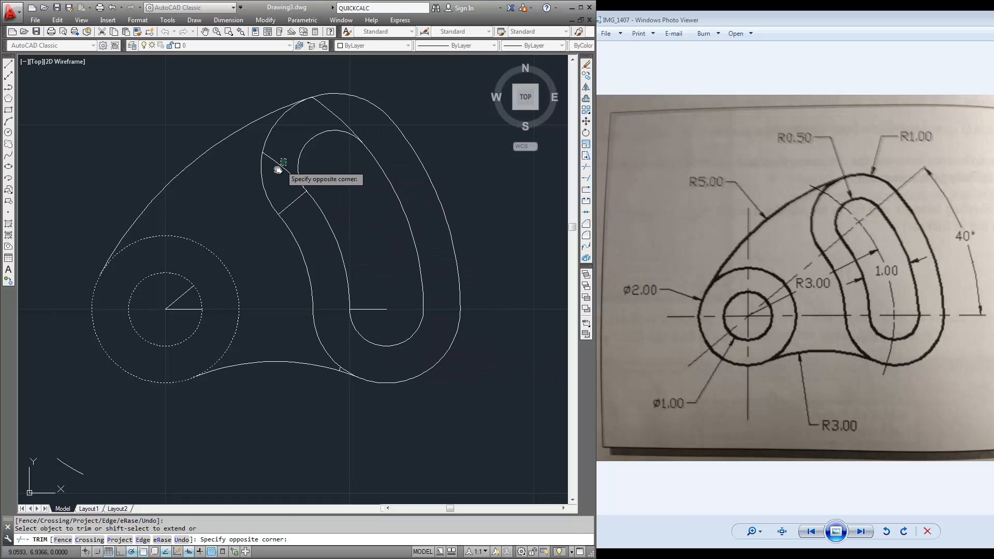
{"action": "left_click", "coordinate": [278, 170]}
{"action": "left_click", "coordinate": [324, 109]}
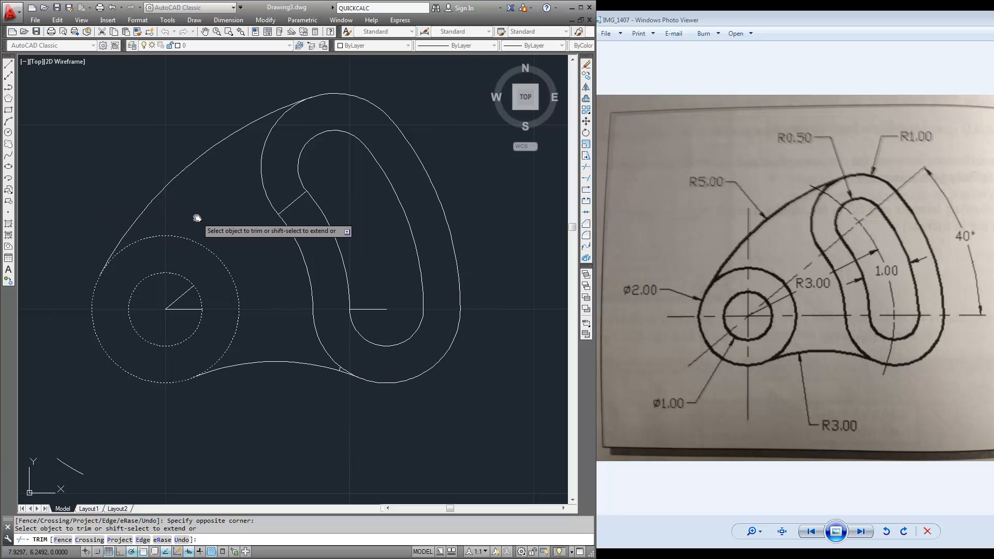
{"action": "key", "text": "Return"}
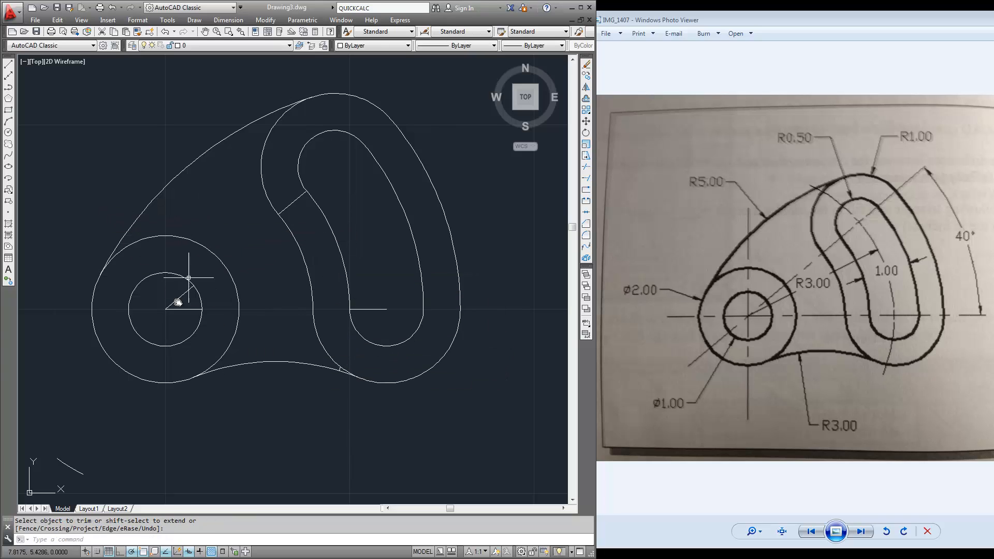
Step: Erase the leftover construction line segments inside the hub hole and the slot
{"action": "left_click", "coordinate": [180, 291]}
{"action": "left_click", "coordinate": [164, 320]}
{"action": "key", "text": "Delete"}
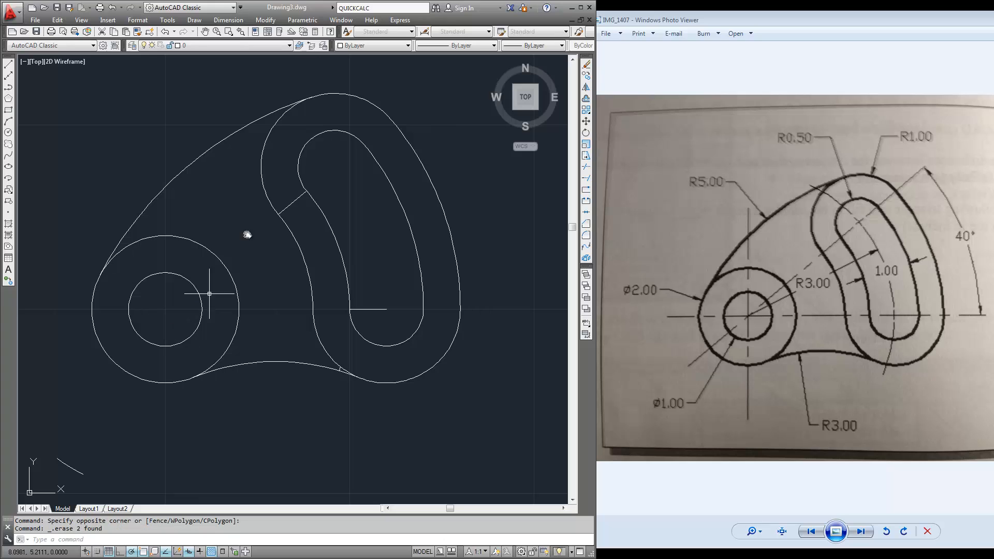
{"action": "left_click", "coordinate": [392, 295]}
{"action": "left_click", "coordinate": [377, 321]}
{"action": "key", "text": "Delete"}
Step: Erase the tiny arc beside the lower tangent arc's slot end and the stray fragments below the hub
{"action": "scroll", "coordinate": [339, 392], "scroll_direction": "up", "scroll_amount": 4}
{"action": "scroll", "coordinate": [339, 393], "scroll_direction": "up", "scroll_amount": 2}
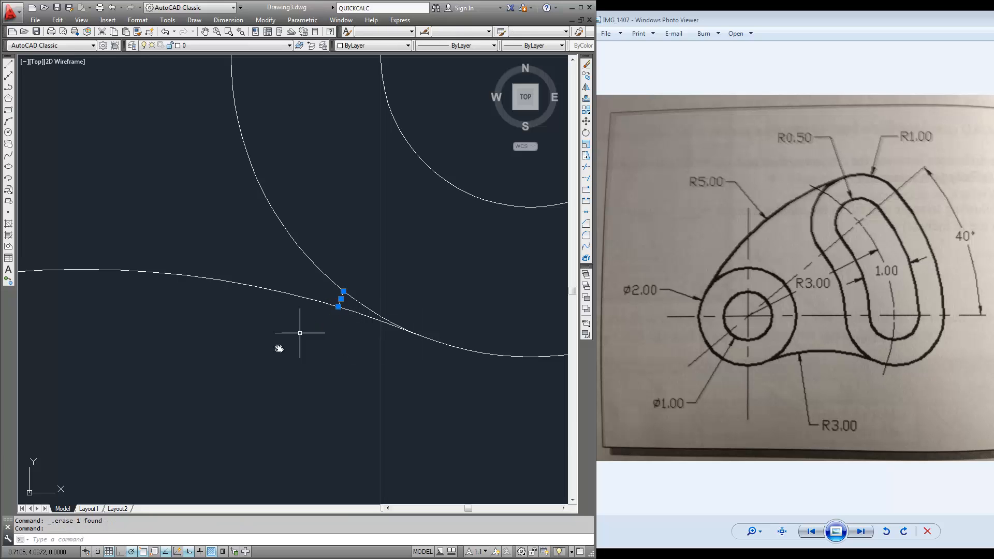
{"action": "scroll", "coordinate": [300, 337], "scroll_direction": "down", "scroll_amount": 6}
{"action": "scroll", "coordinate": [307, 299], "scroll_direction": "up", "scroll_amount": 3}
{"action": "scroll", "coordinate": [281, 348], "scroll_direction": "down", "scroll_amount": 3}
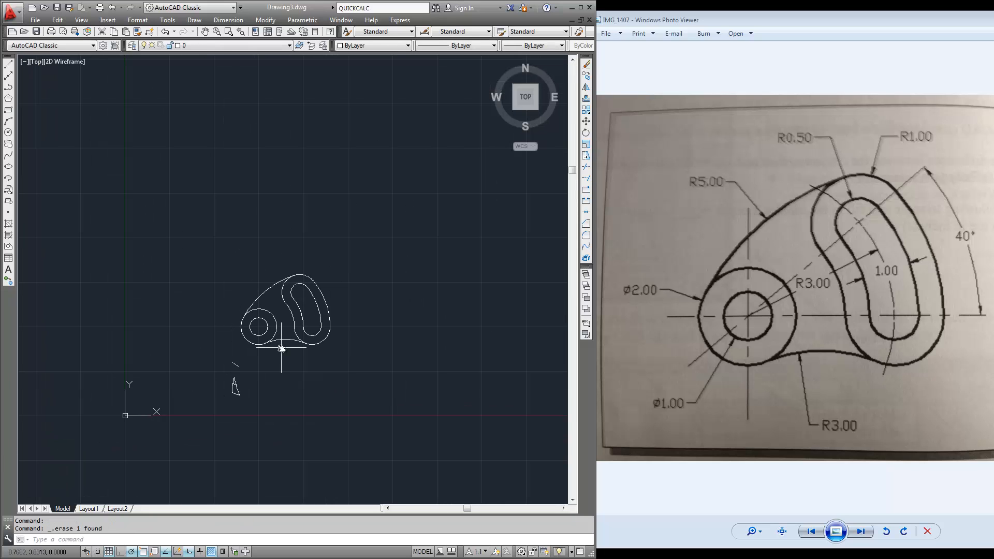
{"action": "left_click", "coordinate": [262, 366]}
{"action": "left_click", "coordinate": [222, 421]}
{"action": "key", "text": "Delete"}
{"action": "scroll", "coordinate": [267, 378], "scroll_direction": "up", "scroll_amount": 5}
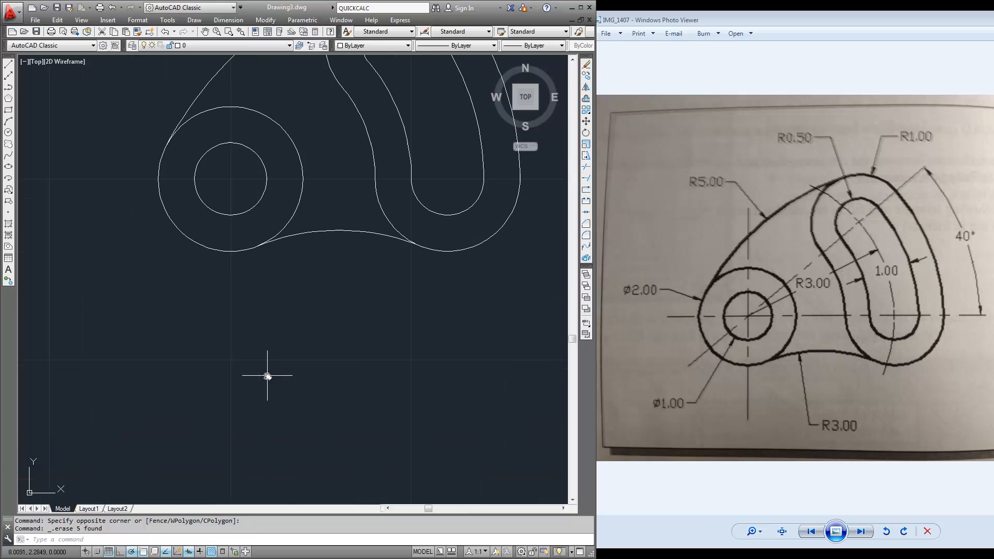
Step: Switch to Windows Photo Viewer and display the next reference photo, IMG_1408
{"action": "middle_click_drag", "start_coordinate": [277, 334], "coordinate": [236, 437]}
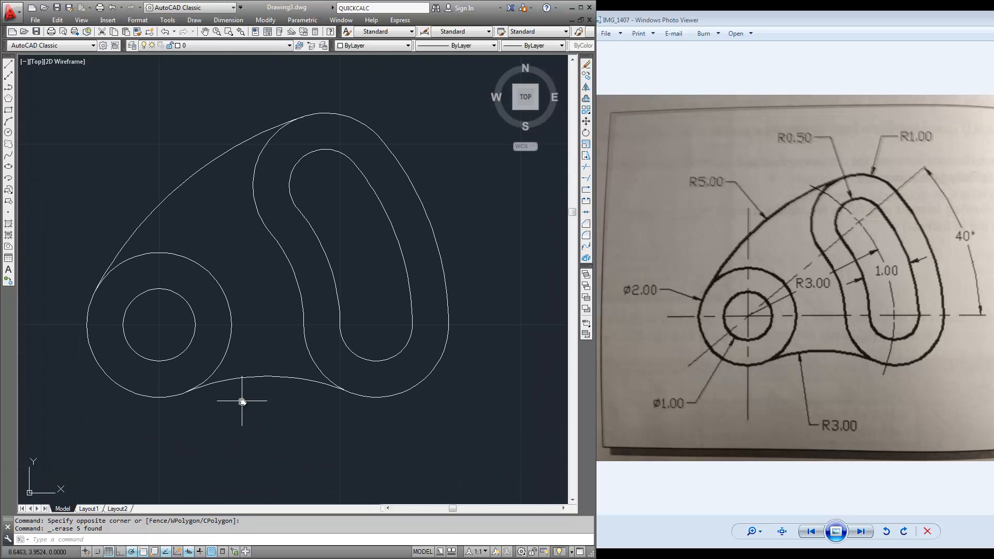
{"action": "scroll", "coordinate": [242, 402], "scroll_direction": "down", "scroll_amount": 4}
{"action": "middle_click_drag", "start_coordinate": [316, 280], "coordinate": [344, 177]}
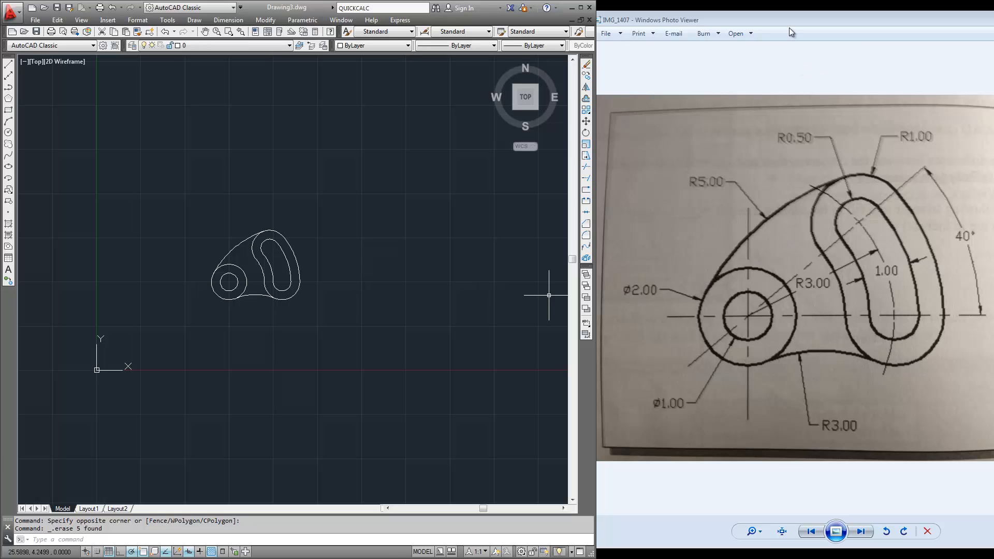
{"action": "left_click_drag", "start_coordinate": [792, 20], "coordinate": [713, 15]}
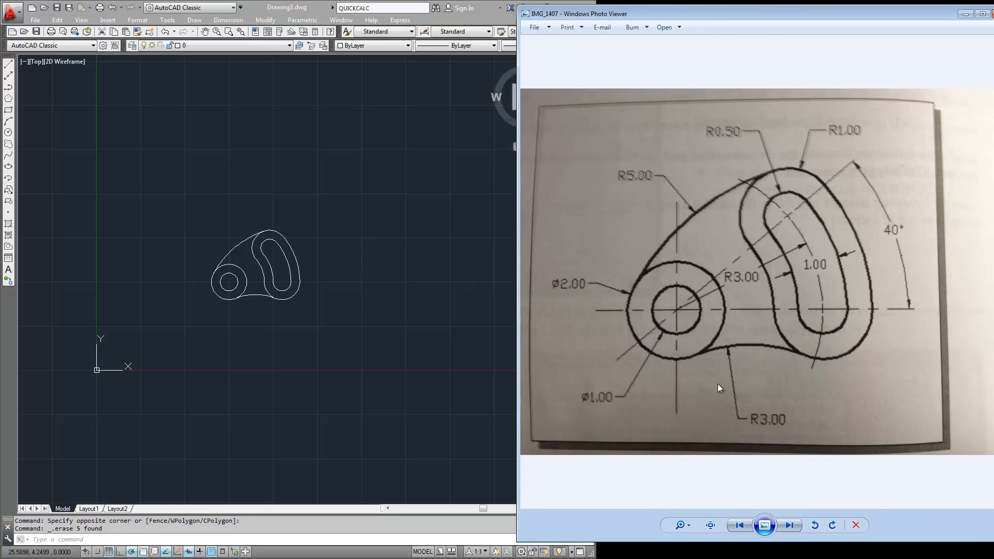
{"action": "left_click", "coordinate": [789, 525]}
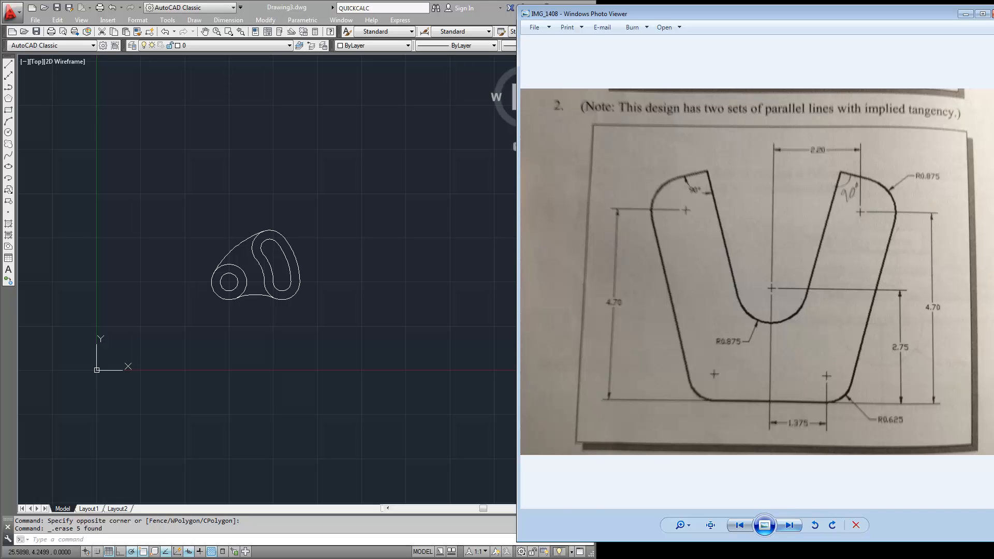
Step: With grid snap on, draw a 1.375 horizontal base line to the right from a grid point in the empty area beside the bracket
{"action": "left_click", "coordinate": [331, 282]}
{"action": "mouse_move", "coordinate": [374, 198]}
{"action": "middle_mouse_down"}
{"action": "mouse_move", "coordinate": [225, 287]}
{"action": "mouse_move", "coordinate": [225, 198]}
{"action": "middle_mouse_up"}
{"action": "scroll", "coordinate": [240, 237], "scroll_direction": "up", "scroll_amount": 4}
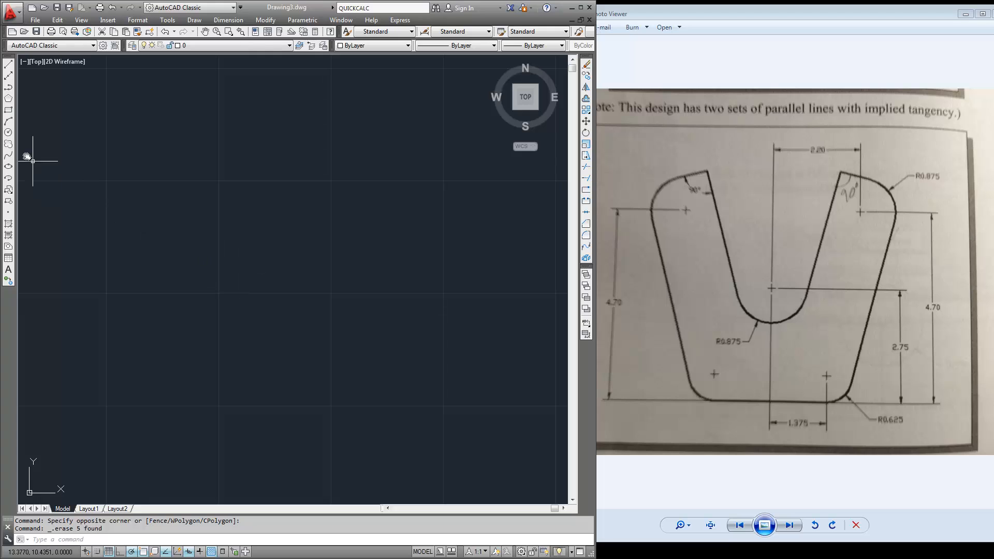
{"action": "left_click", "coordinate": [9, 66]}
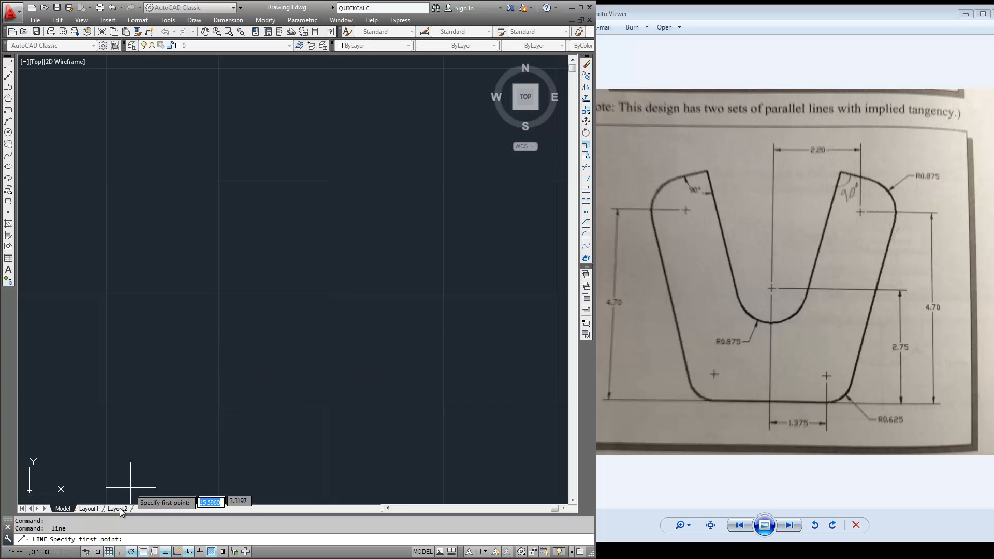
{"action": "left_click", "coordinate": [97, 552]}
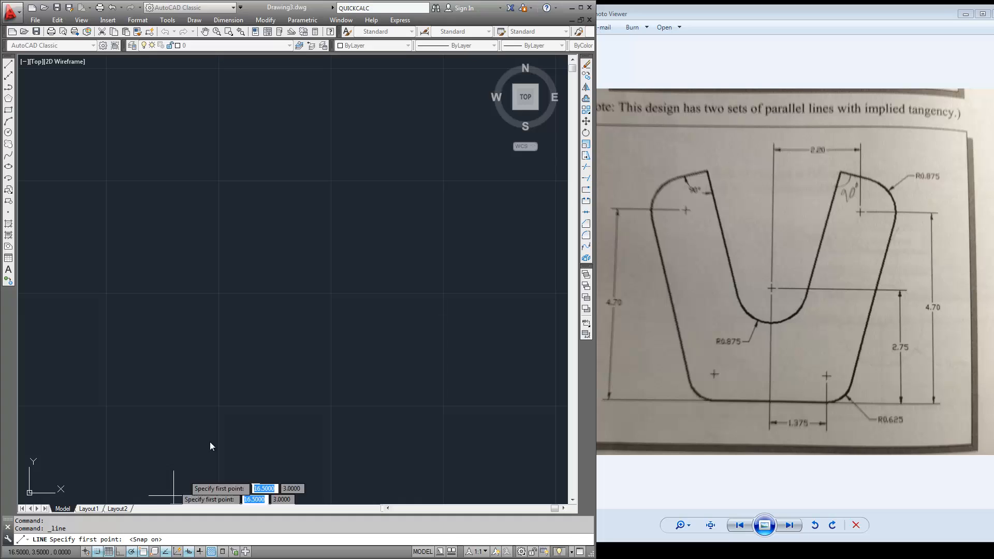
{"action": "left_click", "coordinate": [330, 293]}
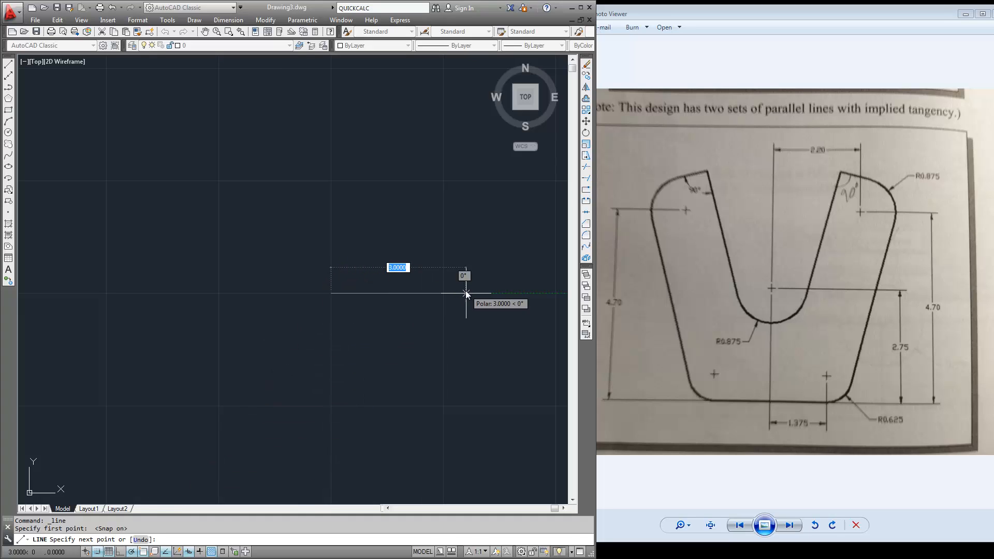
{"action": "type", "text": "1.37"}
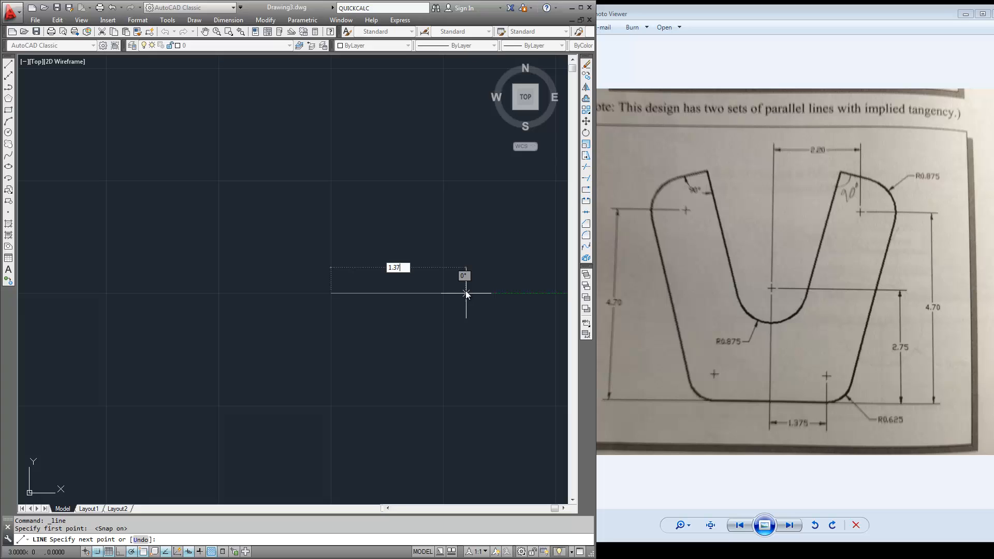
{"action": "type", "text": "5"}
{"action": "key", "text": "Return"}
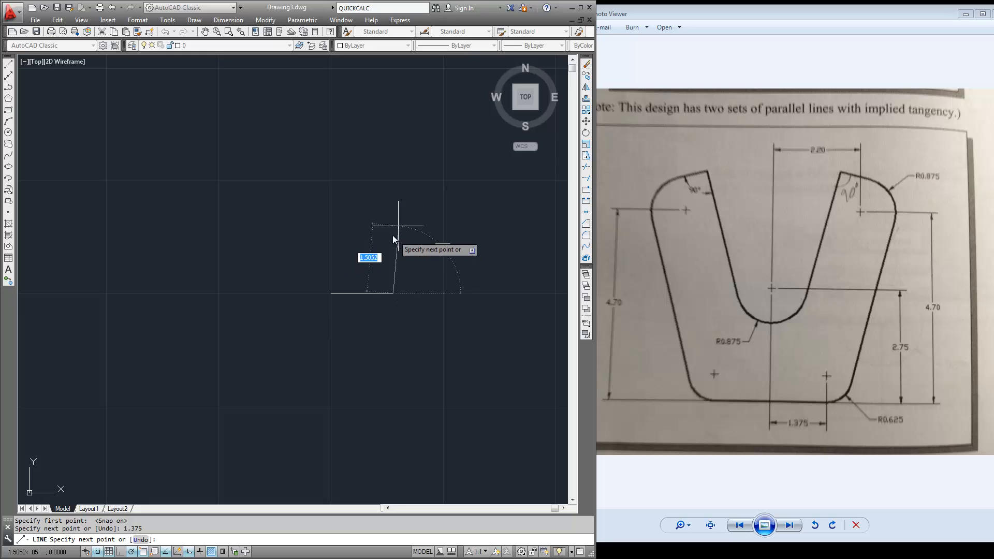
Step: With grid snap off, continue the line 0.625 straight up from the base line's right end and finish it
{"action": "key", "text": "F9"}
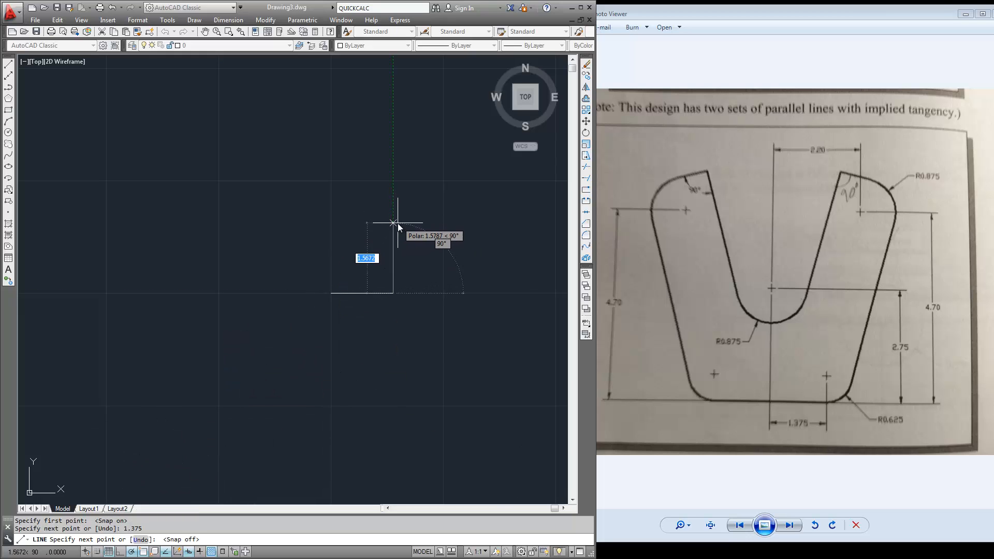
{"action": "type", "text": ".625"}
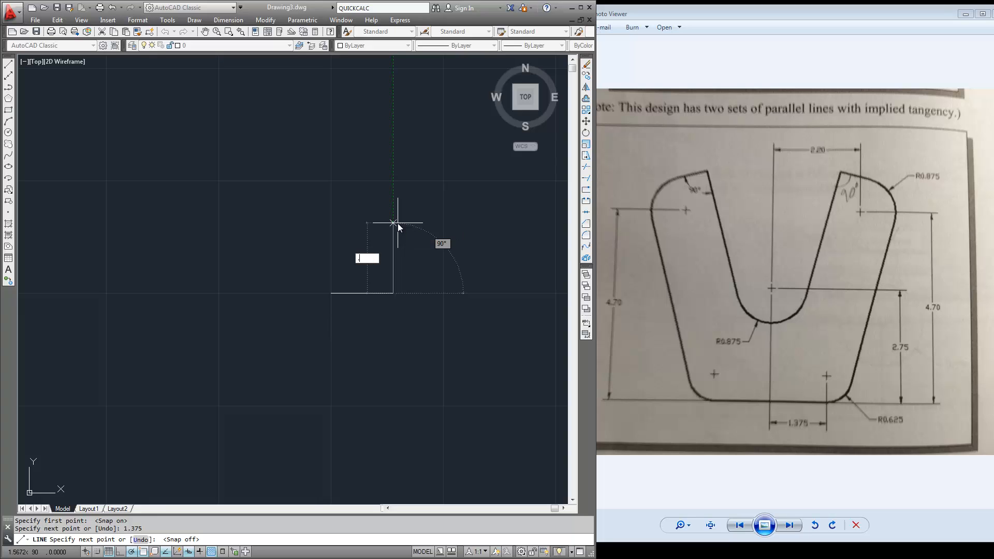
{"action": "key", "text": "Return"}
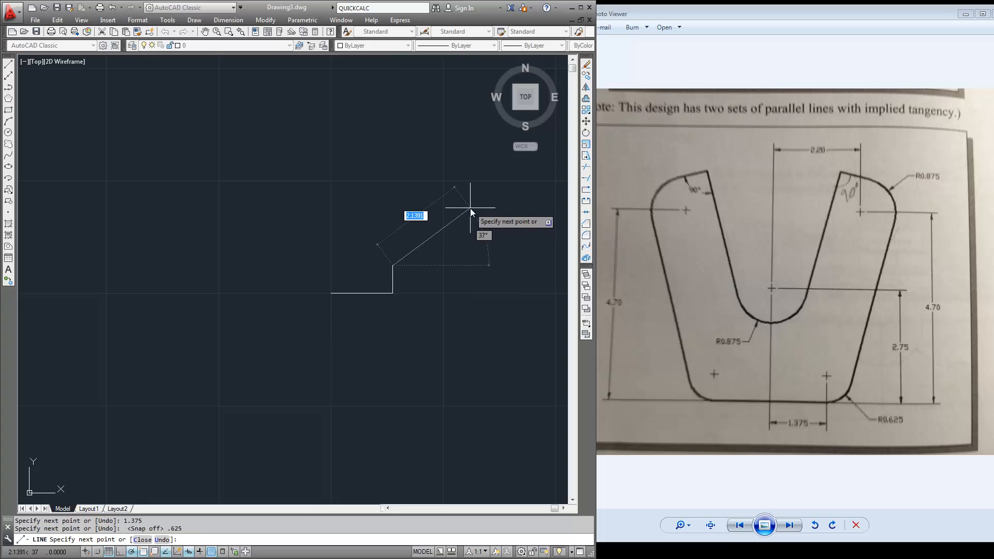
{"action": "key", "text": "Return"}
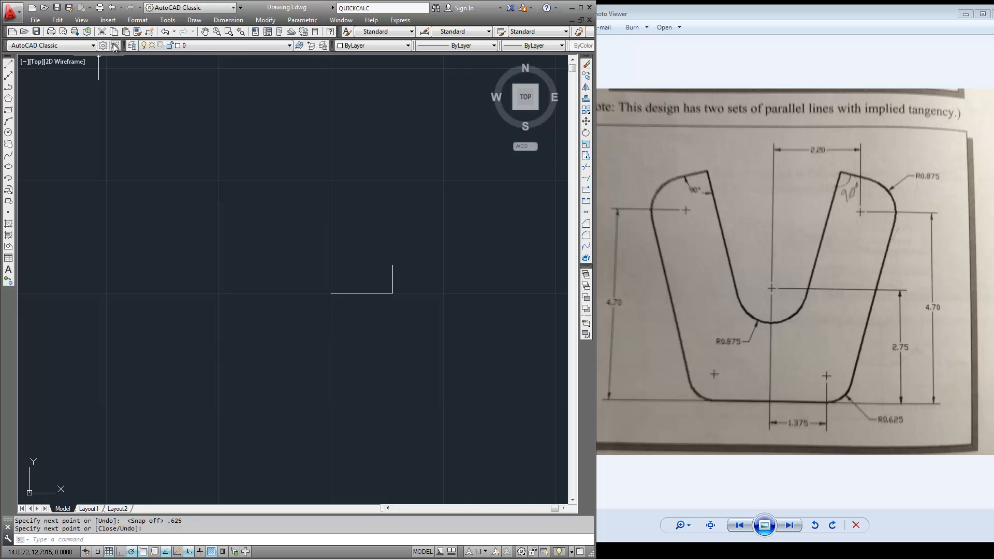
Step: Draw a radius 0.625 circle centred on the upper end of the short vertical line
{"action": "left_click", "coordinate": [191, 20]}
{"action": "mouse_move", "coordinate": [216, 171]}
{"action": "left_click", "coordinate": [291, 173]}
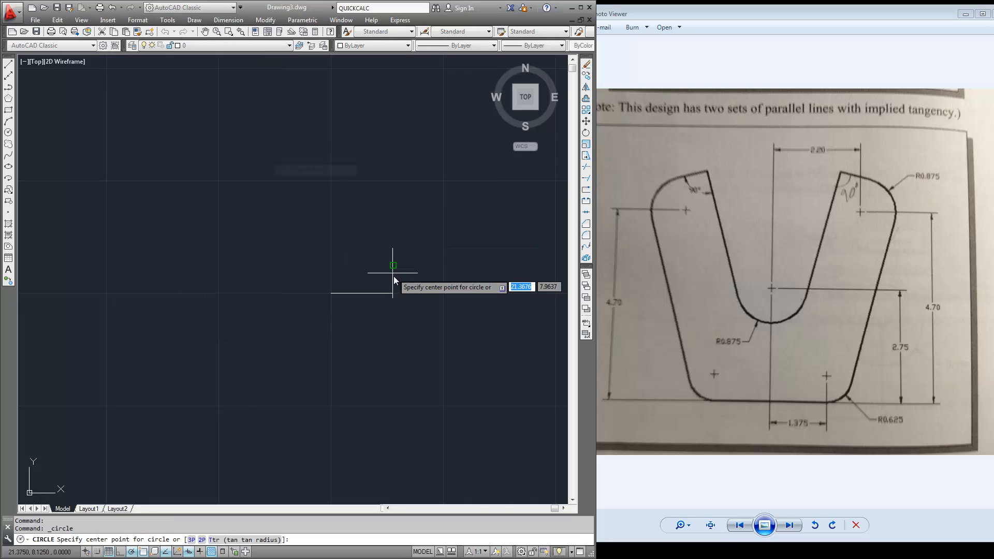
{"action": "left_click", "coordinate": [393, 265]}
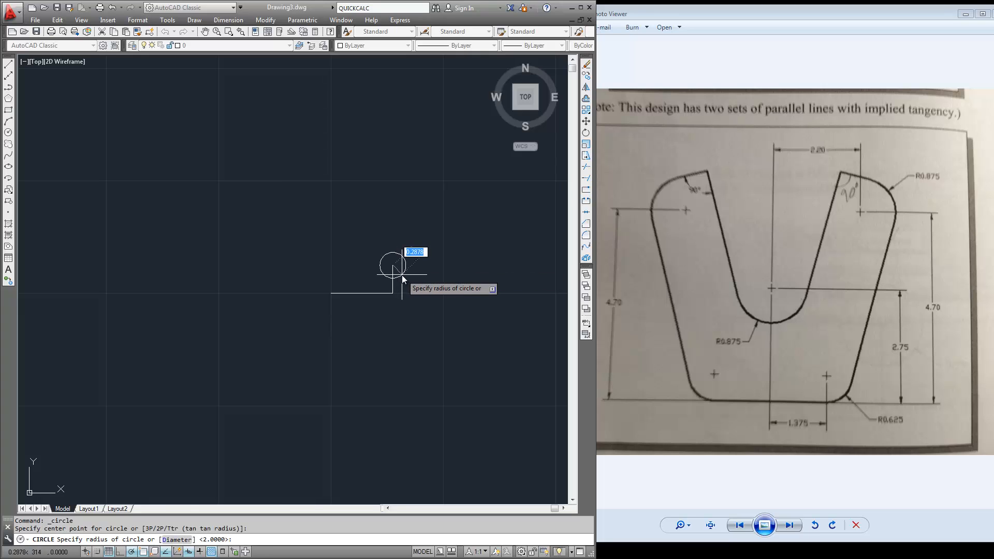
{"action": "type", "text": ".625"}
{"action": "key", "text": "Return"}
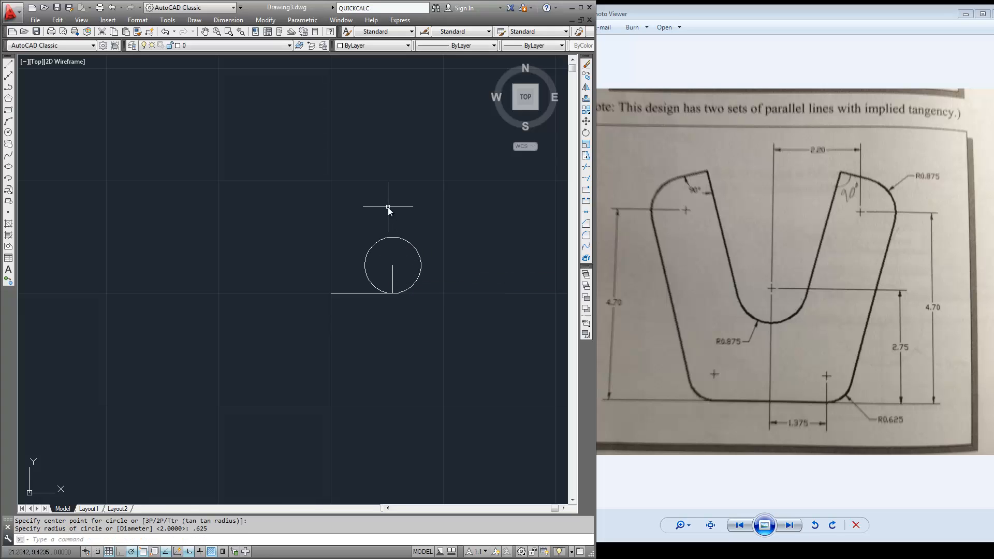
Step: Draw a 2.75 vertical line upward from the left end of the base line
{"action": "middle_click_drag", "start_coordinate": [392, 173], "coordinate": [451, 280]}
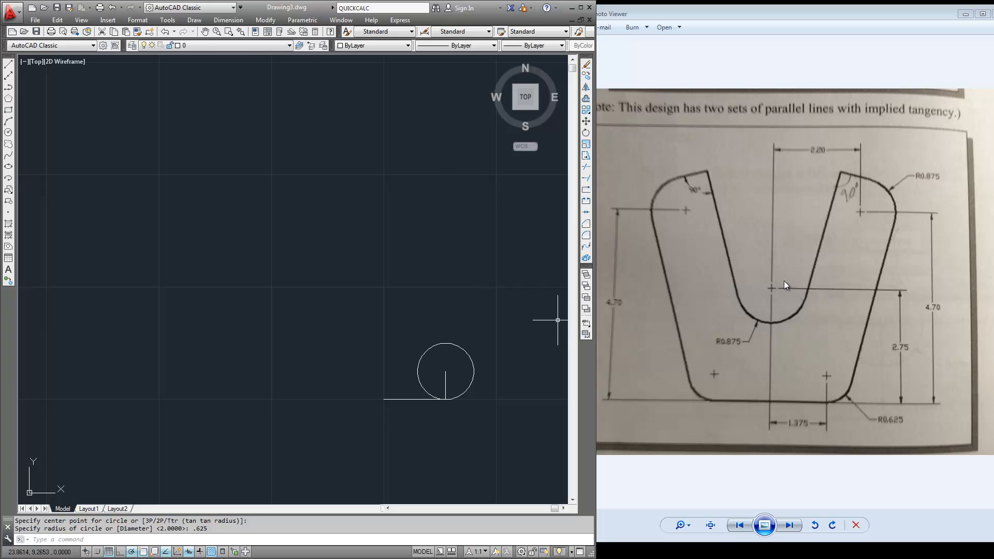
{"action": "left_click", "coordinate": [8, 65]}
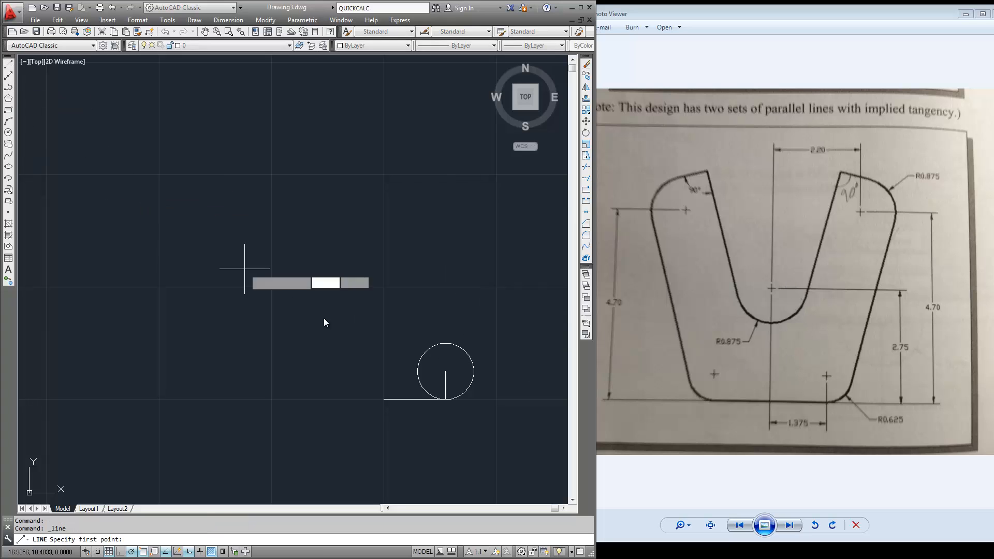
{"action": "left_click", "coordinate": [383, 400]}
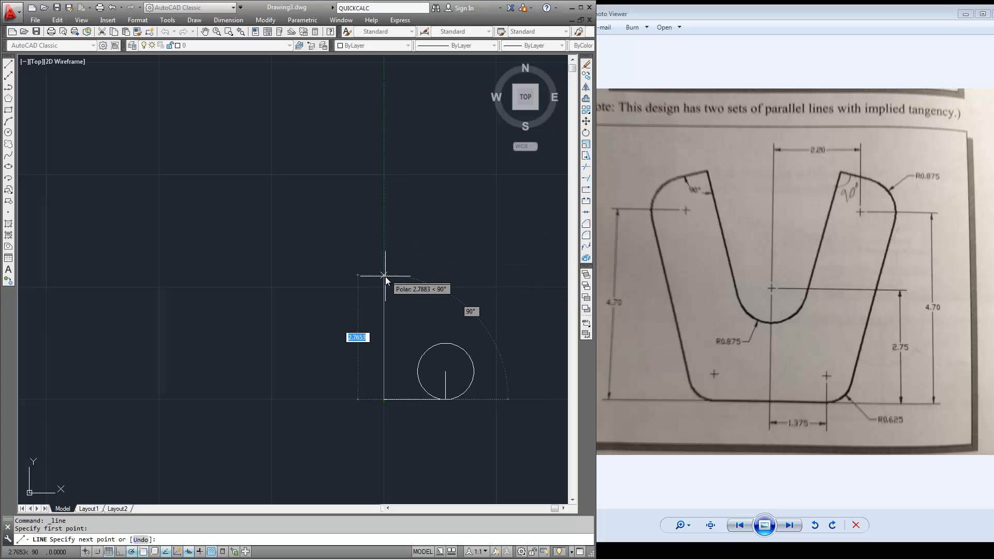
{"action": "type", "text": "2.75"}
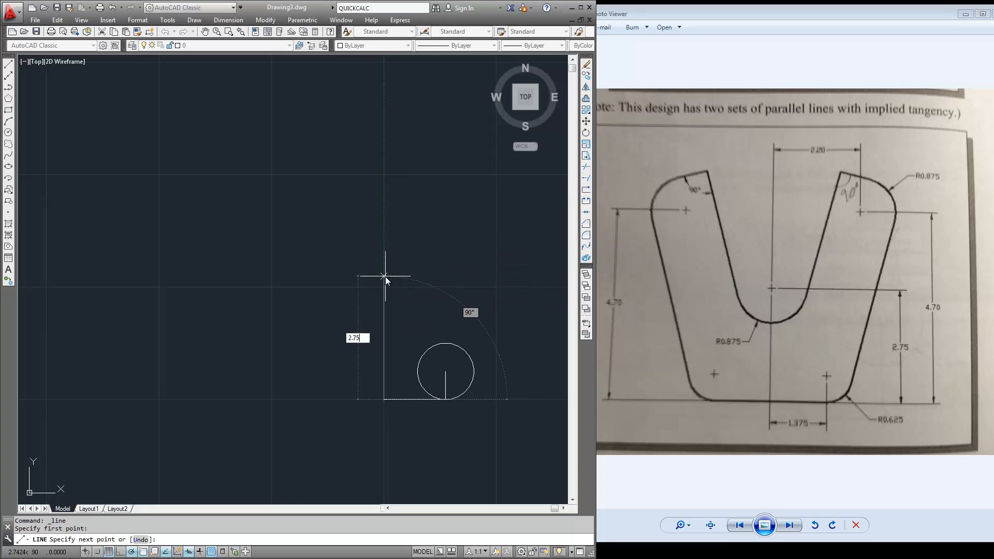
{"action": "key", "text": "Return"}
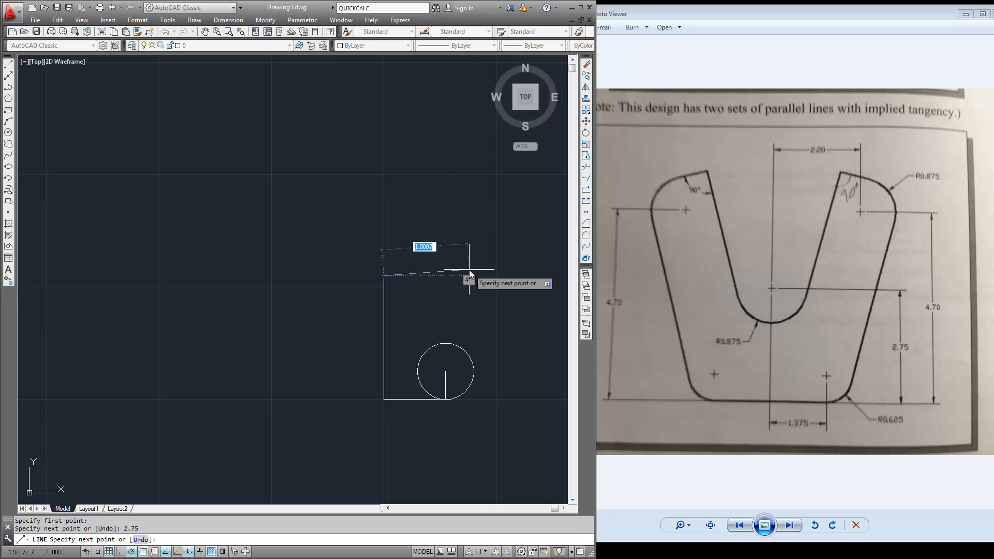
{"action": "key", "text": "Return"}
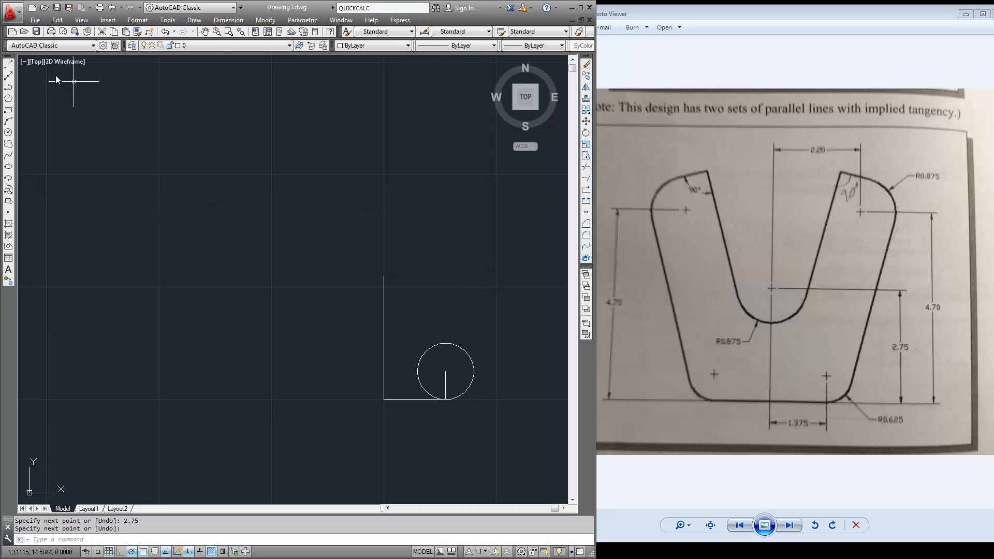
Step: Draw a radius 0.875 circle centred on the upper end of the 2.75 vertical line
{"action": "right_click", "coordinate": [365, 250]}
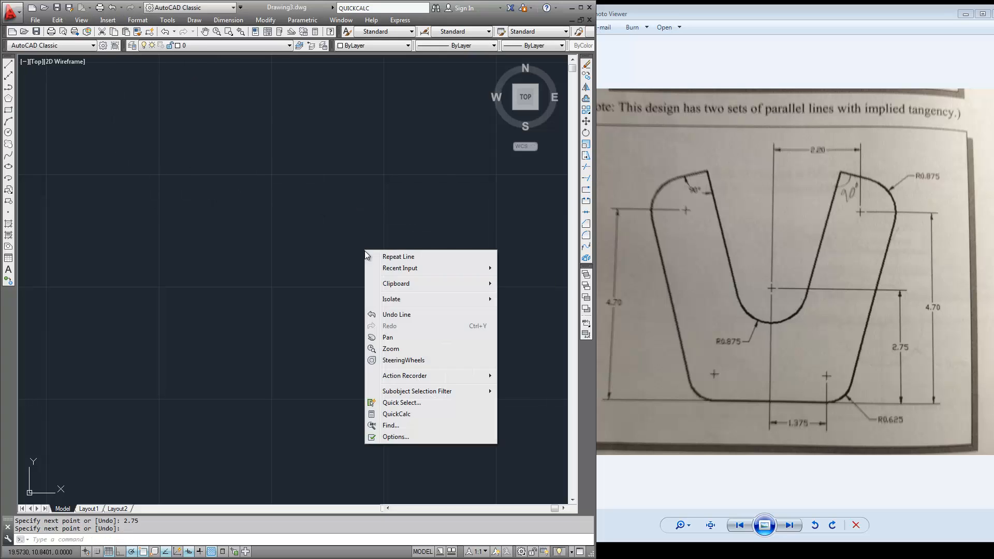
{"action": "mouse_move", "coordinate": [406, 267]}
{"action": "left_click", "coordinate": [520, 278]}
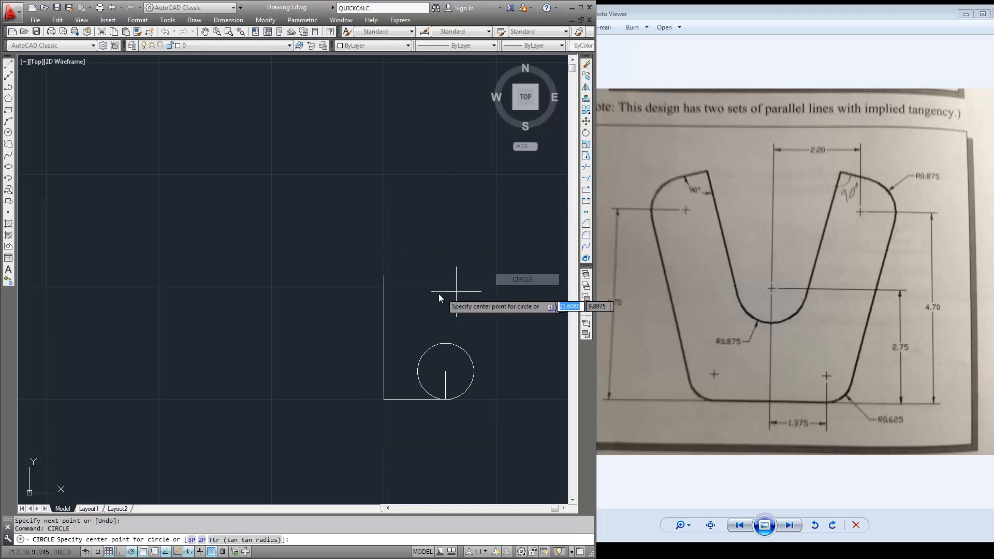
{"action": "left_click", "coordinate": [384, 277]}
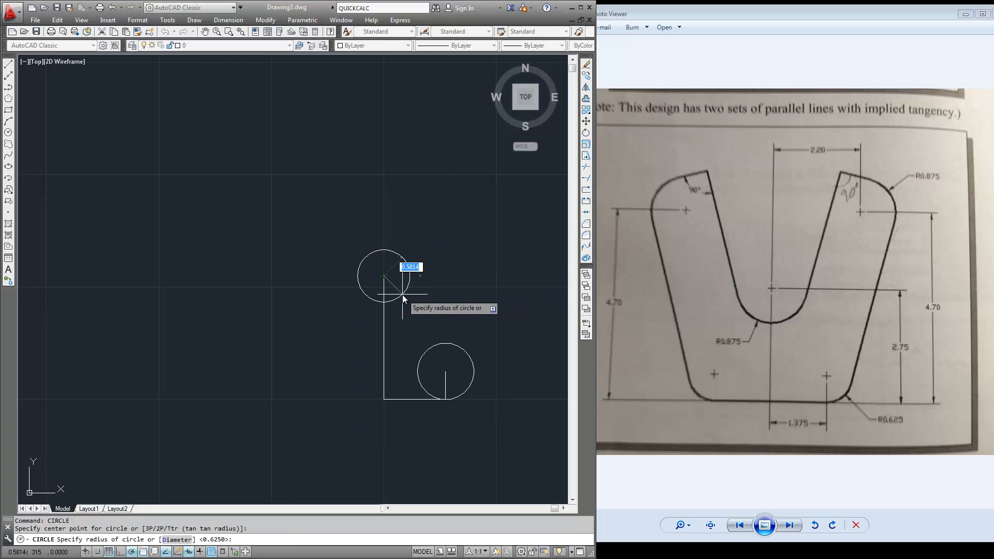
{"action": "type", "text": ".875"}
{"action": "key", "text": "Return"}
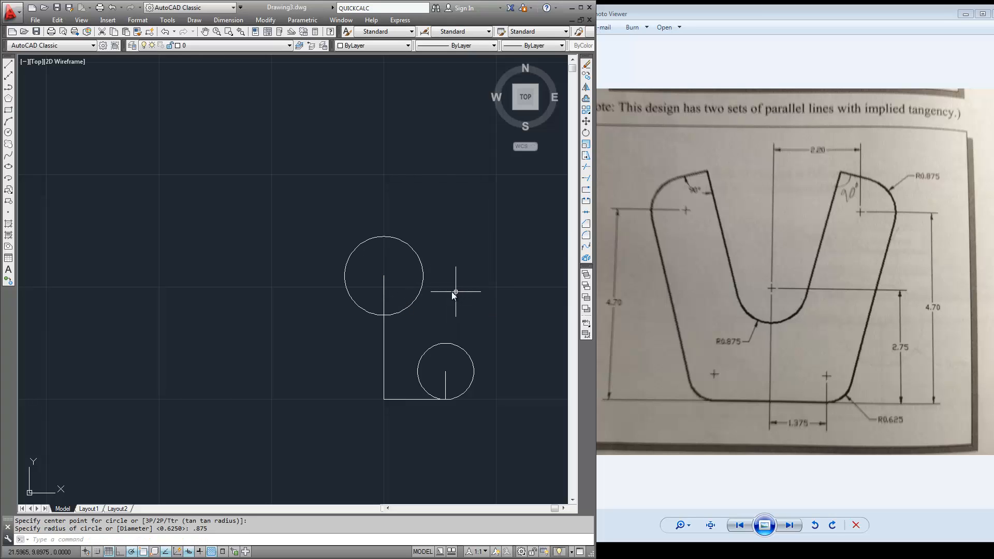
Step: Draw a line from the base line's left end, 4.7 straight up and 2.2 horizontally to the right
{"action": "middle_click_drag", "start_coordinate": [459, 219], "coordinate": [380, 223]}
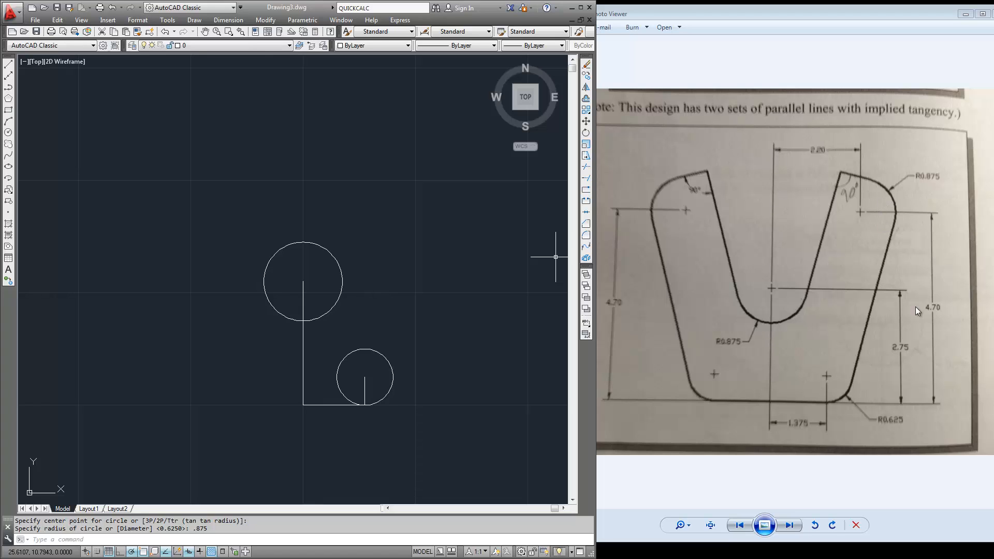
{"action": "left_click", "coordinate": [8, 63]}
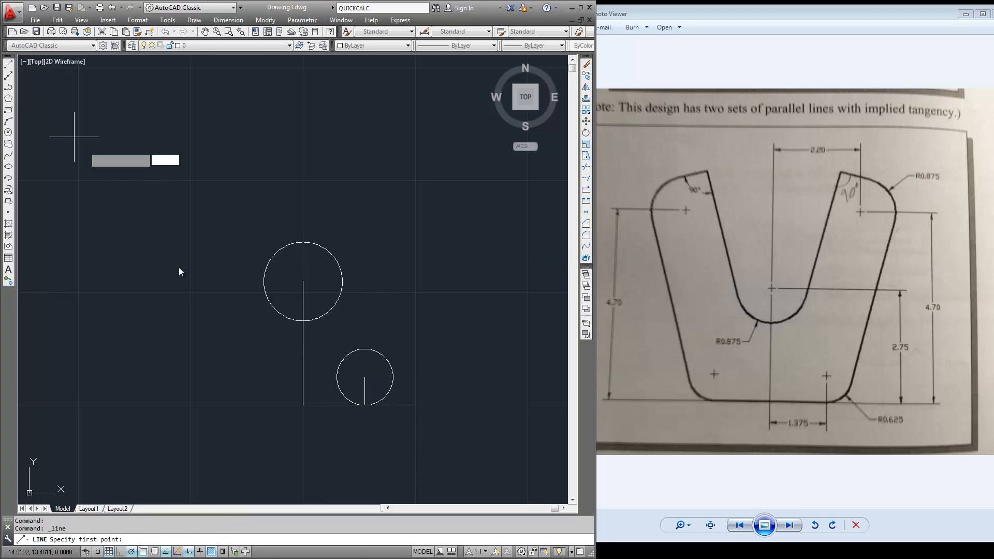
{"action": "left_click", "coordinate": [302, 406]}
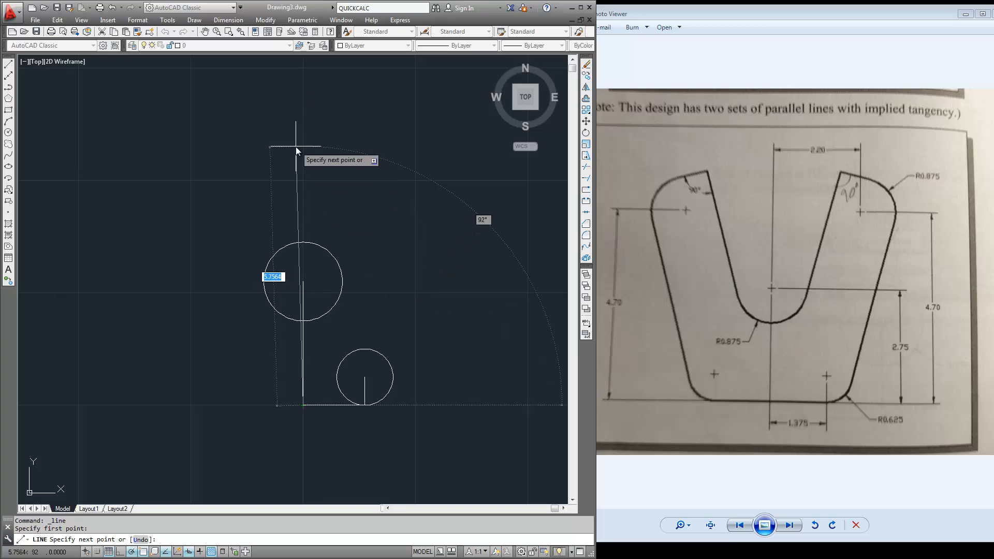
{"action": "type", "text": "4.7"}
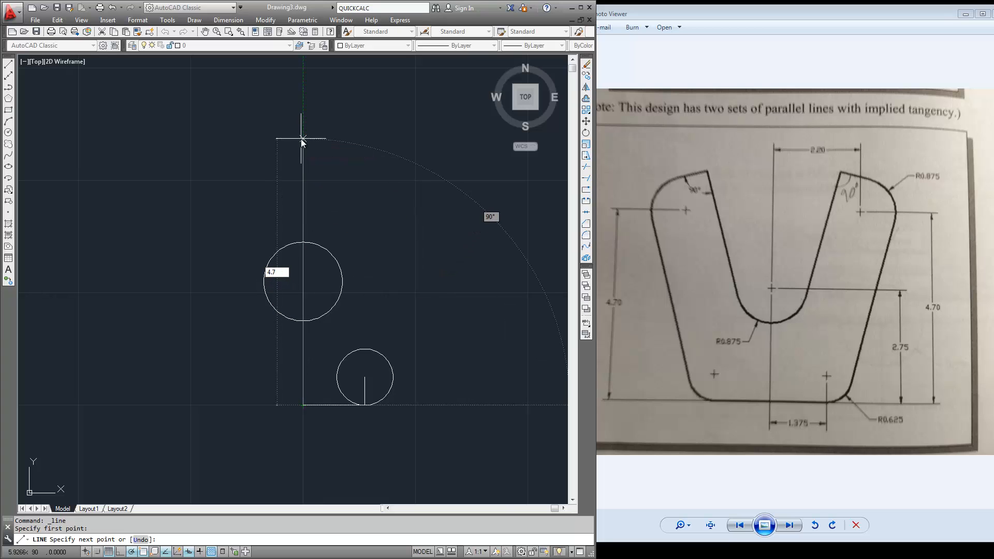
{"action": "key", "text": "Return"}
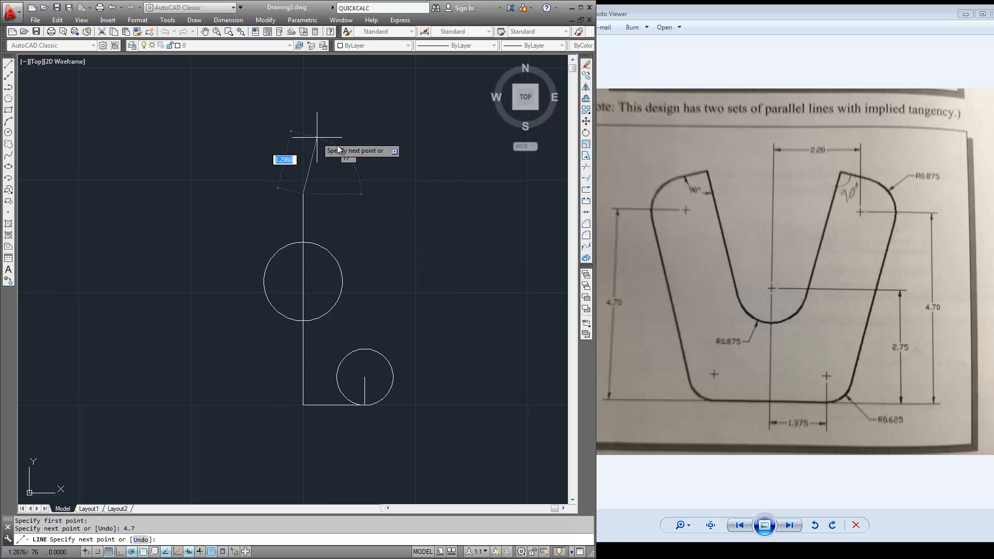
{"action": "type", "text": "2.2"}
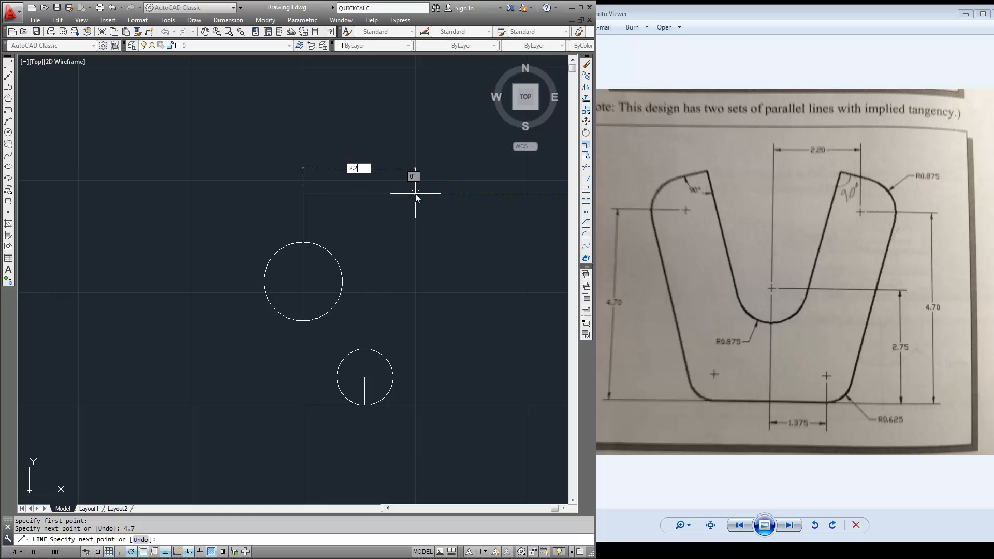
{"action": "key", "text": "Return"}
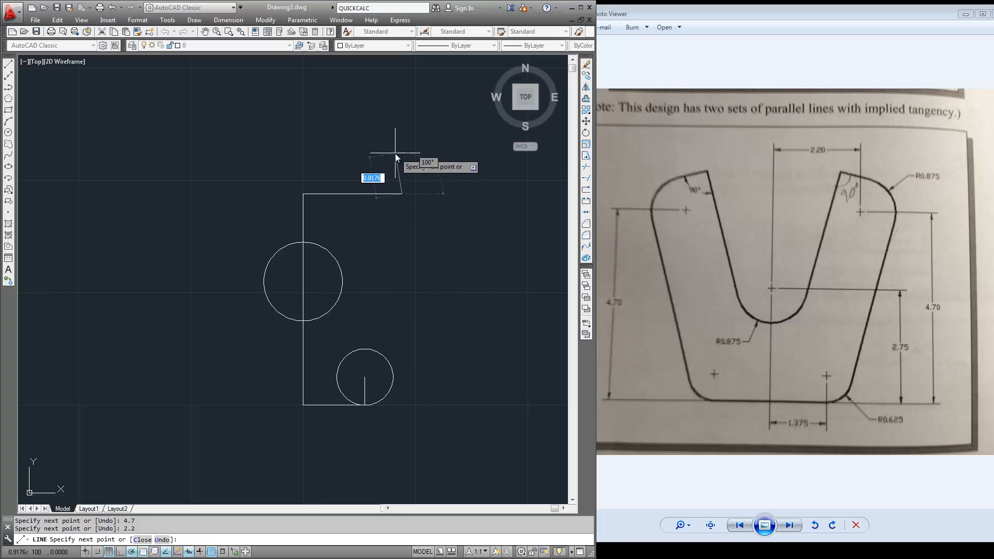
{"action": "key", "text": "Return"}
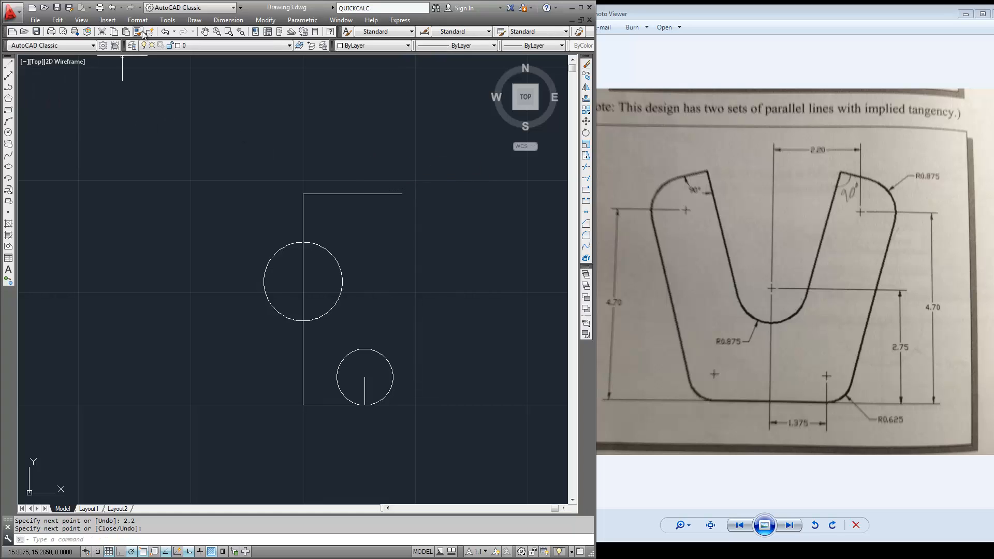
Step: Draw a radius 0.875 circle centred on the right end of the 2.2 horizontal line
{"action": "left_click", "coordinate": [194, 20]}
{"action": "left_click", "coordinate": [336, 123]}
{"action": "left_click", "coordinate": [290, 160]}
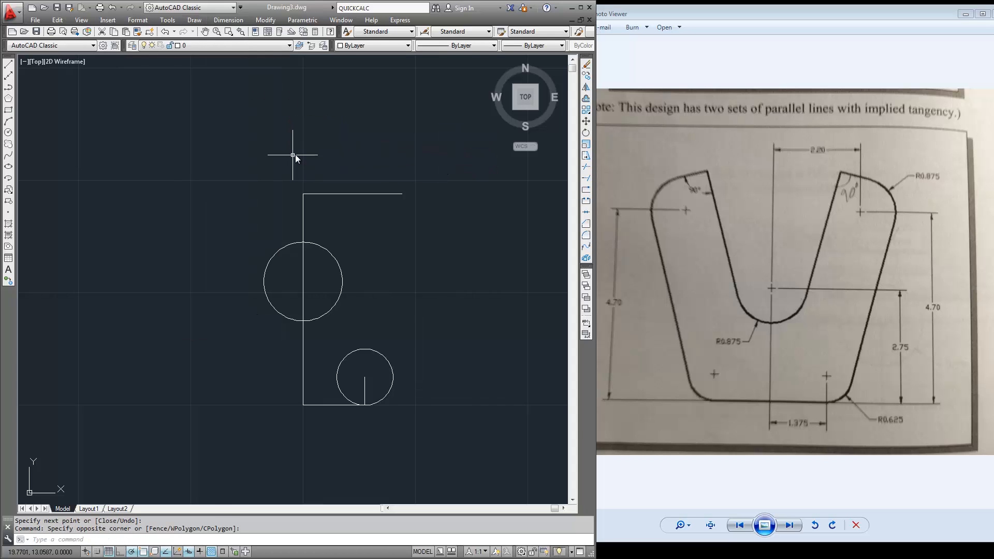
{"action": "right_click", "coordinate": [325, 154]}
{"action": "mouse_move", "coordinate": [350, 174]}
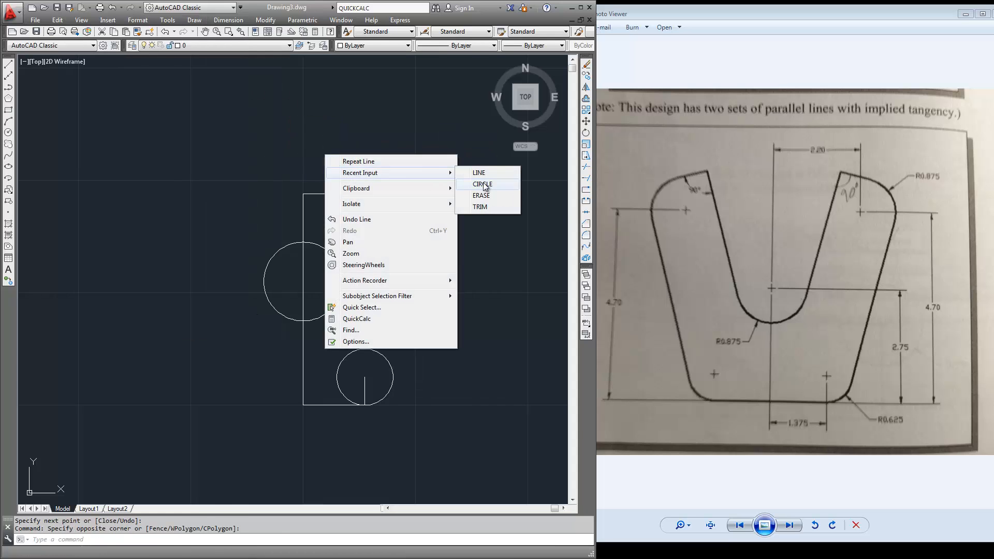
{"action": "left_click", "coordinate": [481, 187]}
{"action": "left_click", "coordinate": [402, 193]}
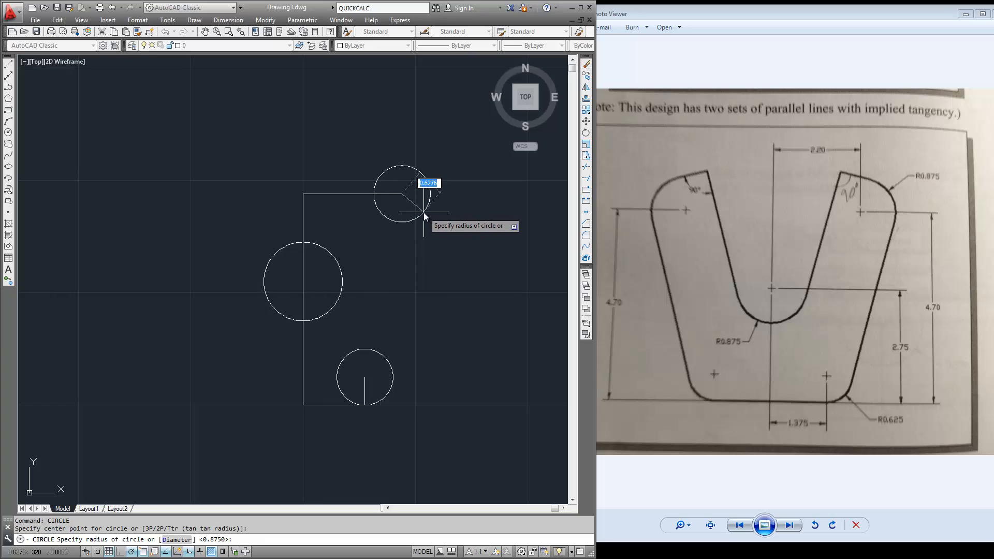
{"action": "type", "text": ".875"}
{"action": "key", "text": "Return"}
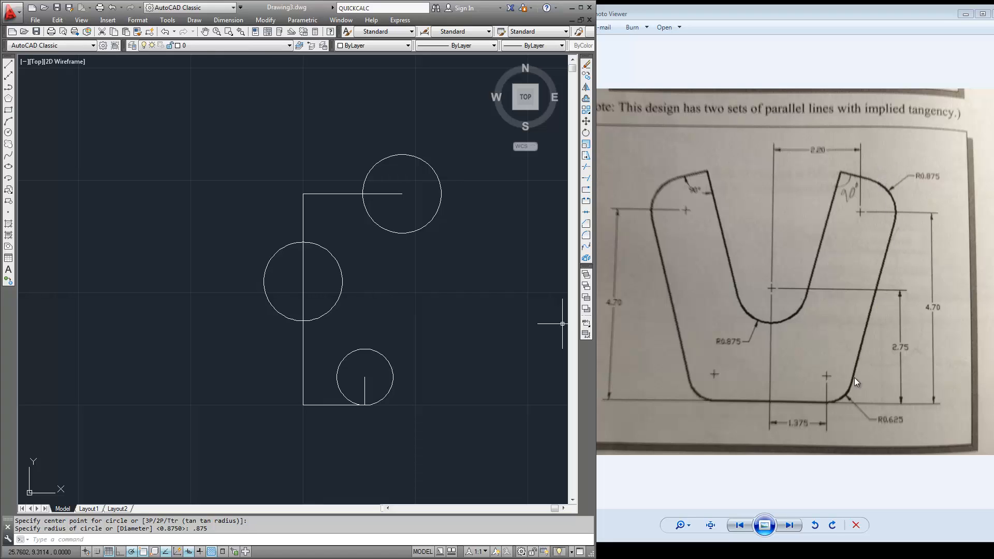
Step: Start a line and change the running object snap from Endpoint to Tangent
{"action": "left_click", "coordinate": [9, 64]}
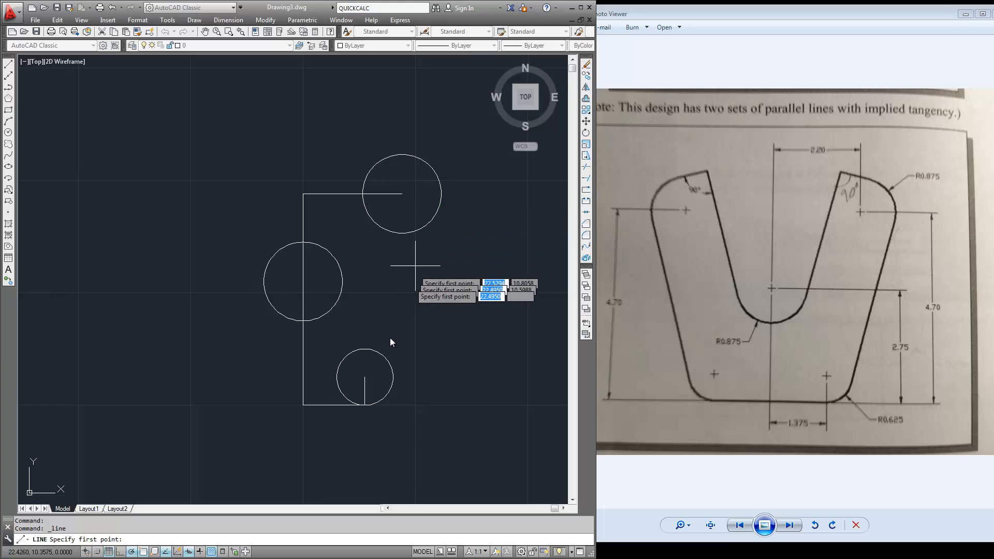
{"action": "right_click", "coordinate": [165, 552]}
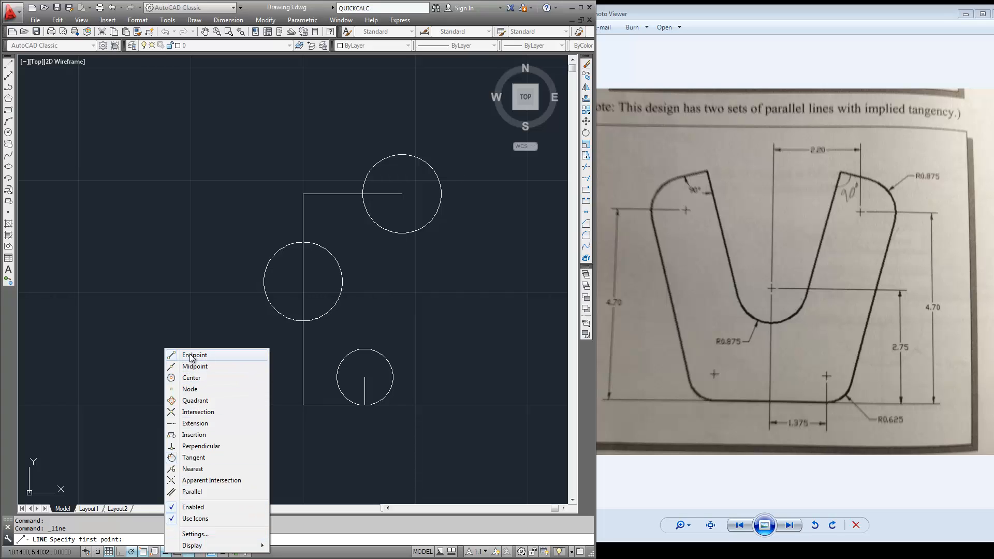
{"action": "left_click", "coordinate": [191, 356]}
{"action": "right_click", "coordinate": [165, 551]}
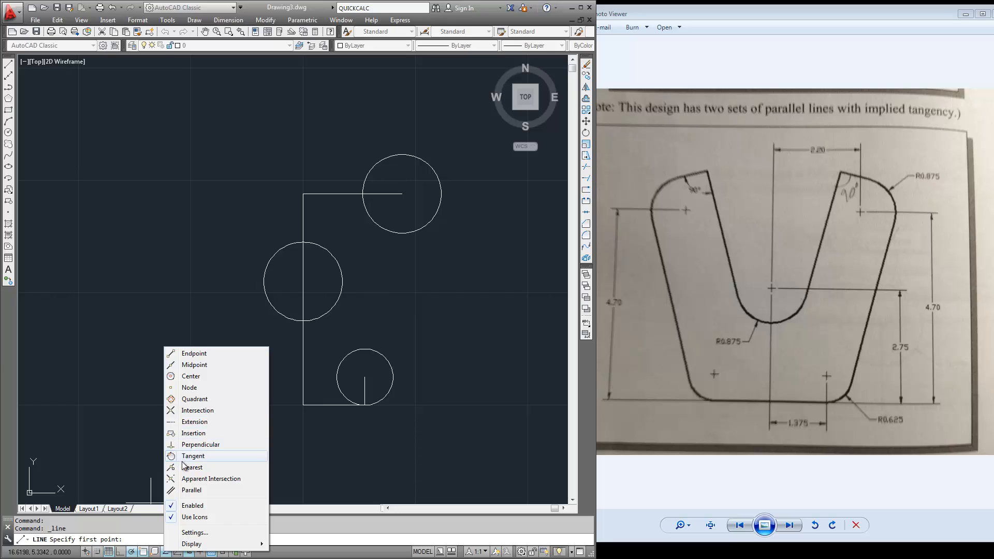
{"action": "left_click", "coordinate": [363, 285]}
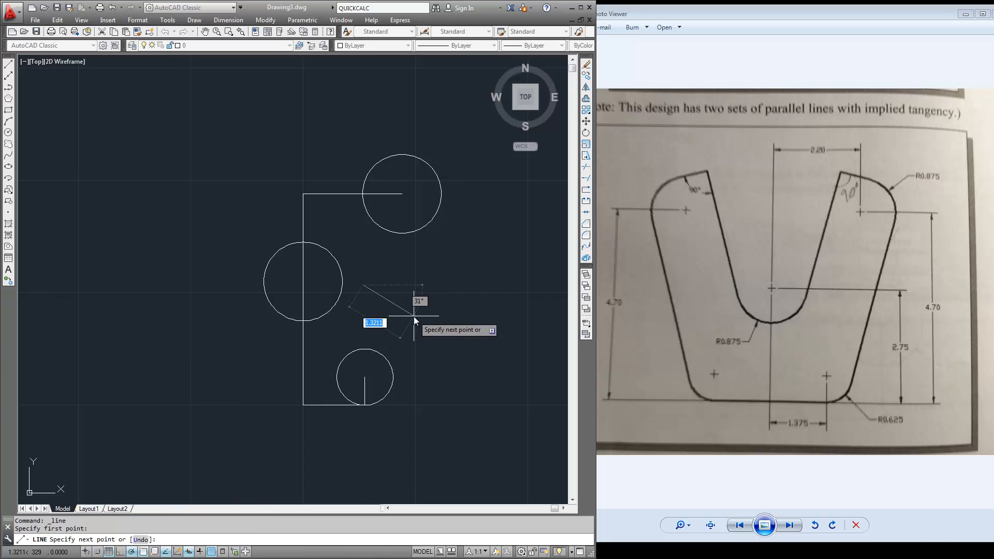
{"action": "key", "text": "Escape"}
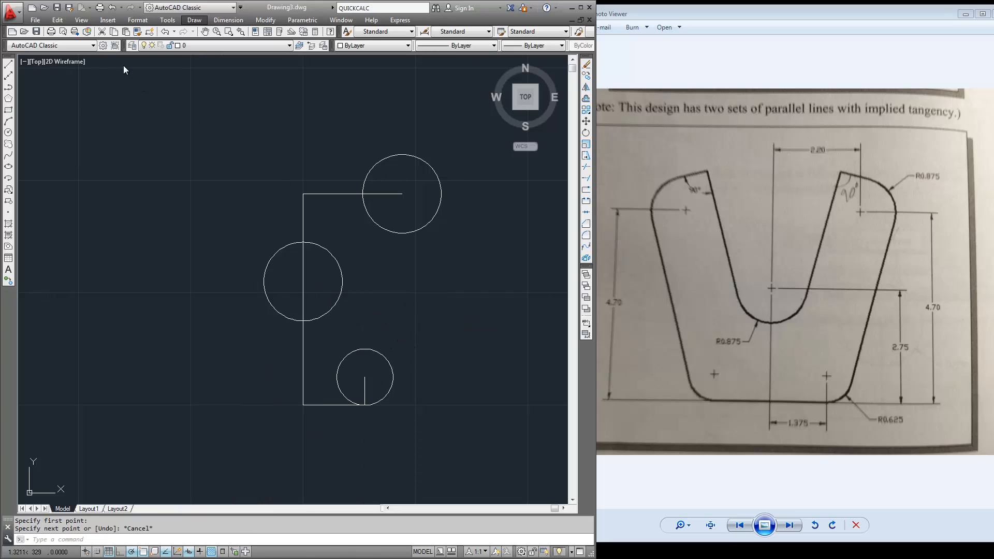
{"action": "left_click", "coordinate": [8, 64]}
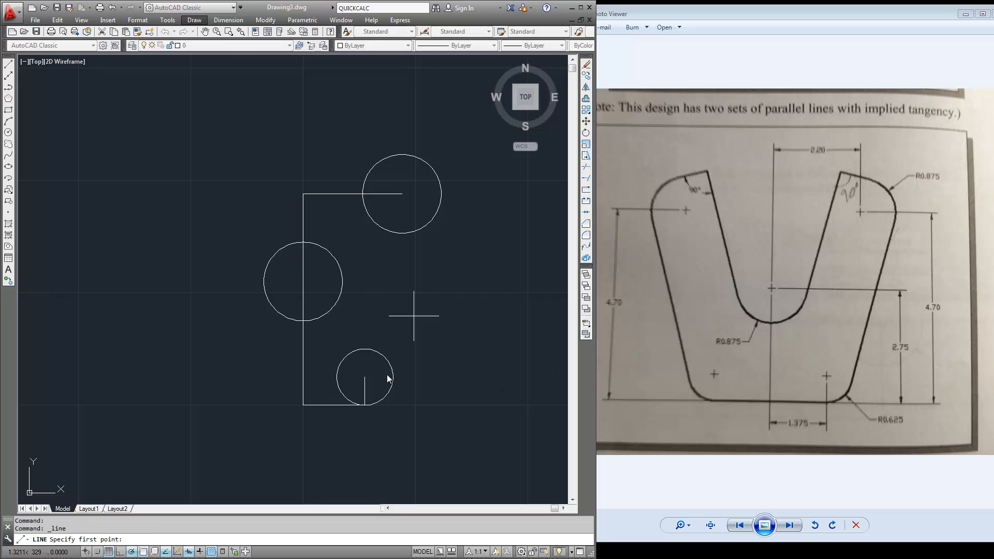
{"action": "left_click", "coordinate": [409, 317]}
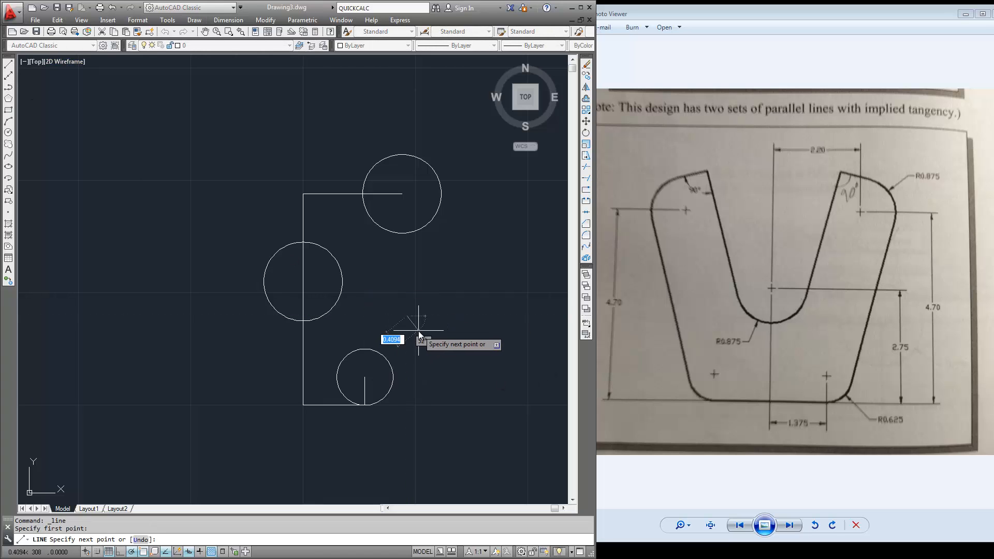
{"action": "key", "text": "Escape"}
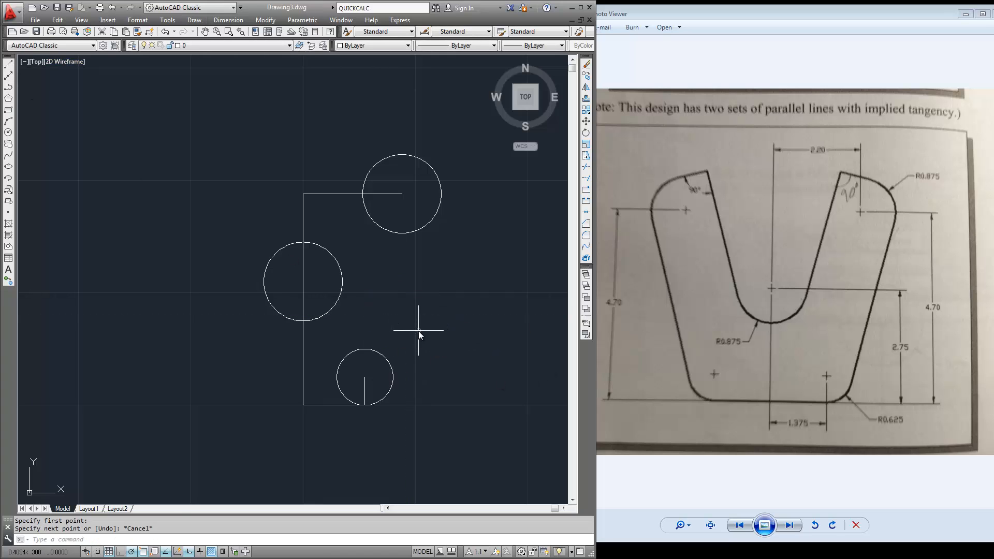
Step: Draw a line tangent to the right sides of the radius 0.625 circle and the upper radius 0.875 circle
{"action": "left_click", "coordinate": [8, 64]}
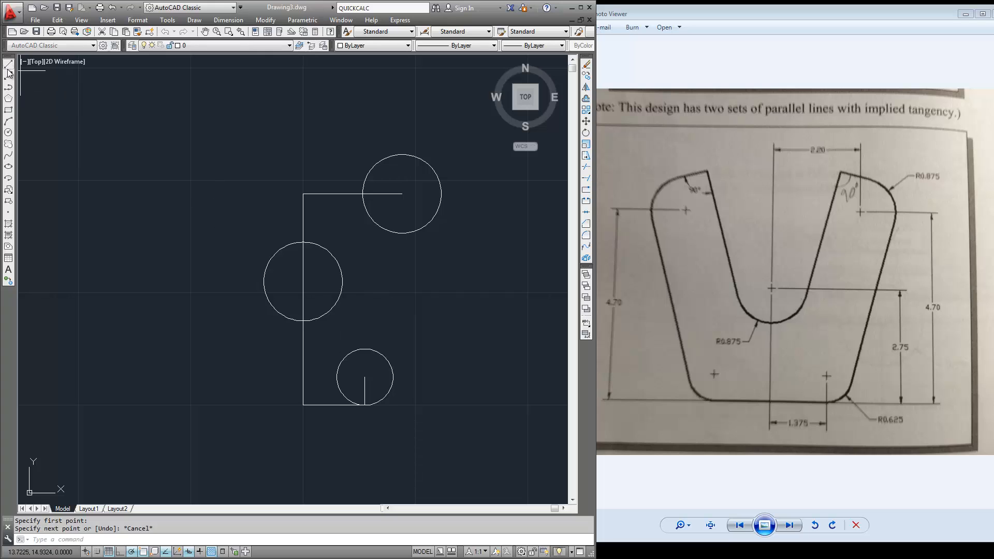
{"action": "left_click", "coordinate": [392, 391]}
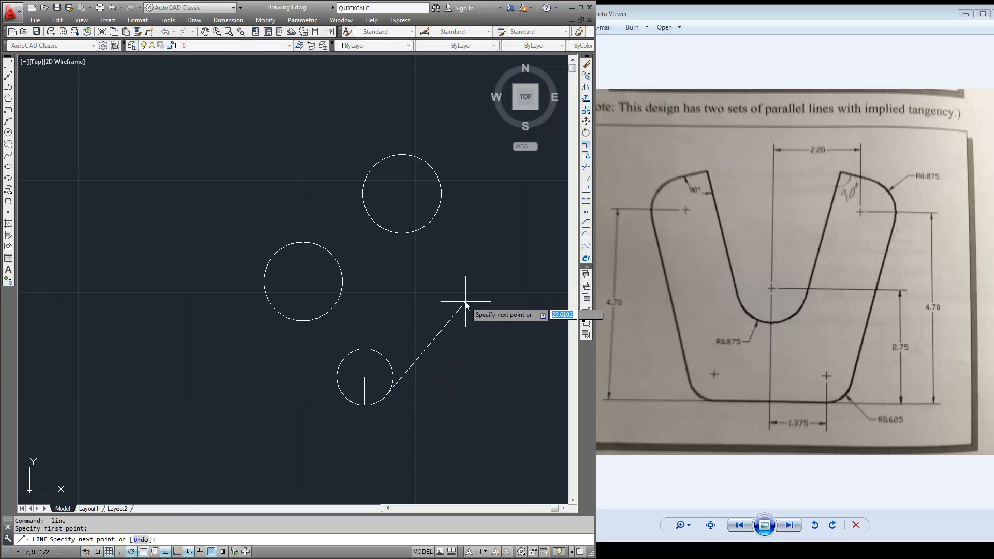
{"action": "left_click", "coordinate": [420, 214]}
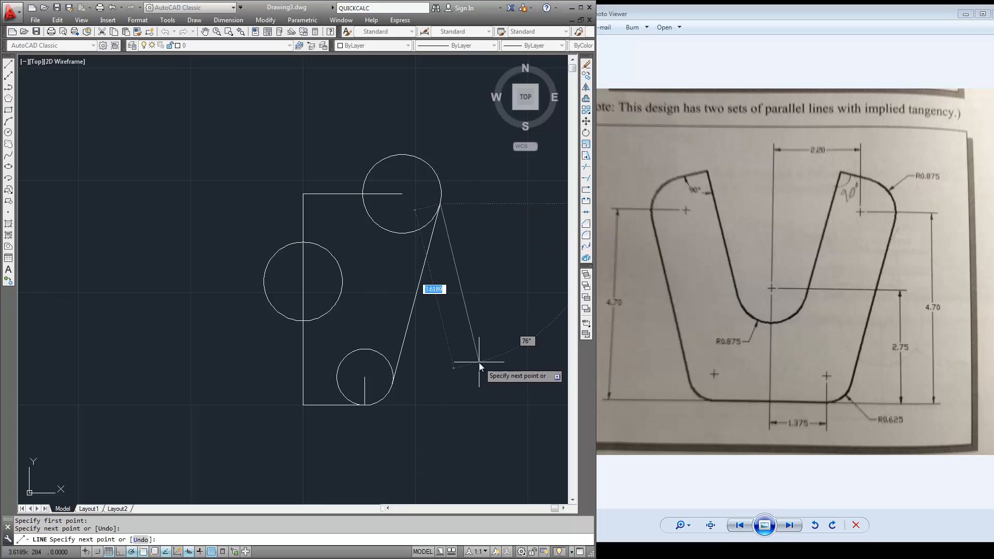
{"action": "key", "text": "Return"}
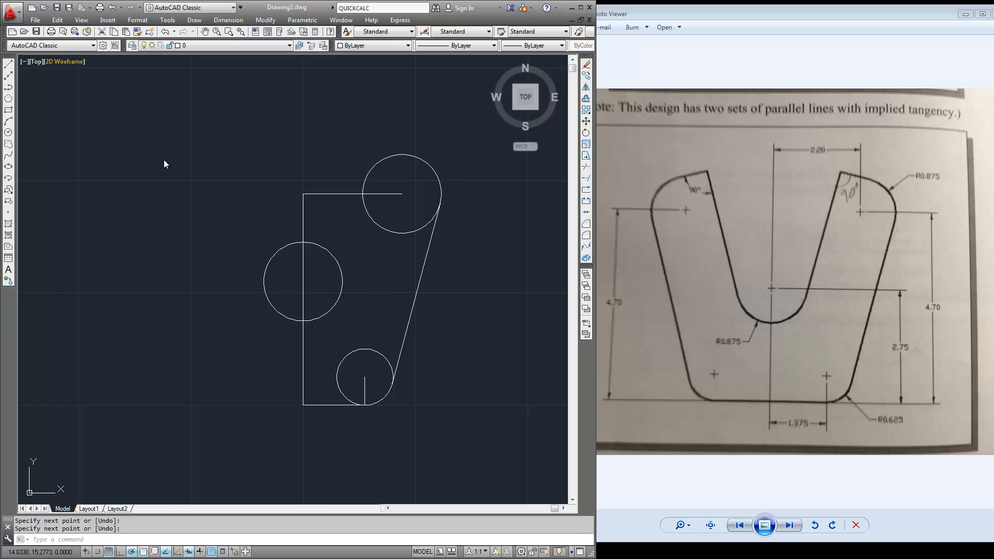
Step: Open QuickCalc for an angle measurement and change the running object snap from Tangent back to Endpoint
{"action": "type", "text": "QUICK"}
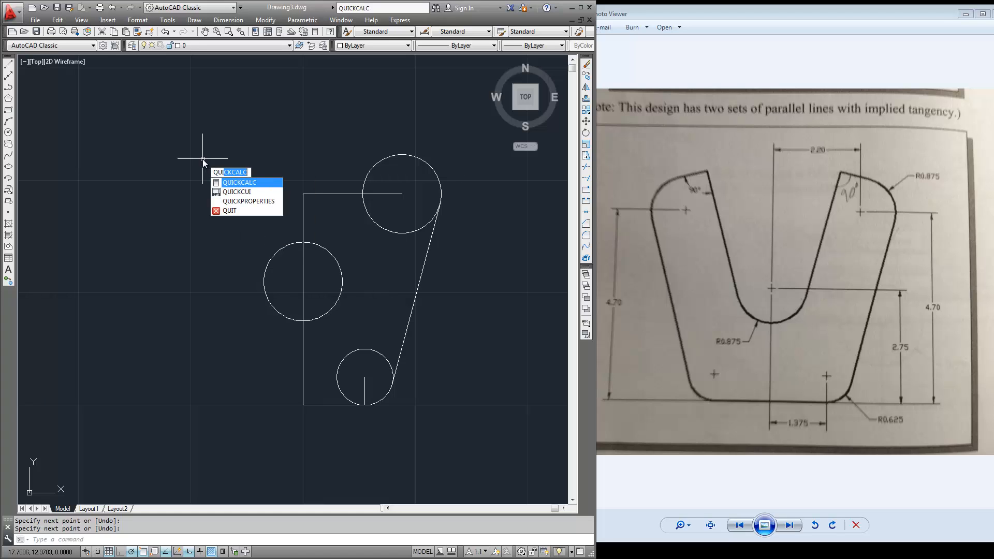
{"action": "key", "text": "Return"}
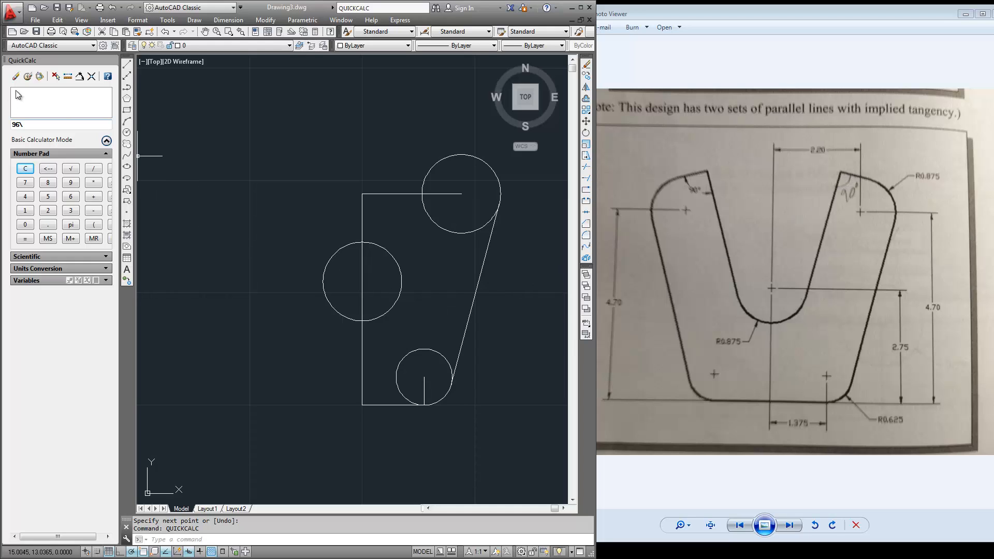
{"action": "left_click", "coordinate": [56, 76]}
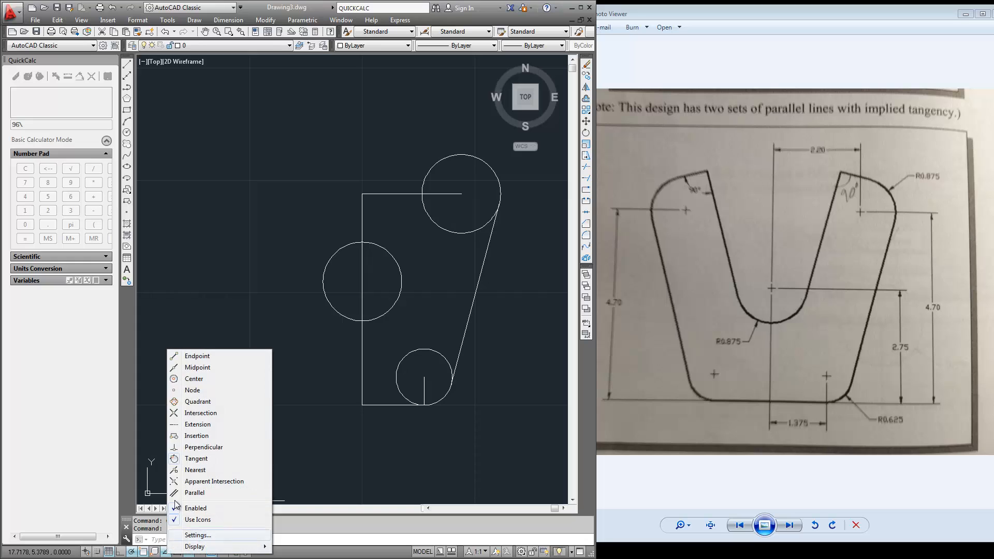
{"action": "left_click", "coordinate": [196, 458]}
{"action": "right_click", "coordinate": [163, 552]}
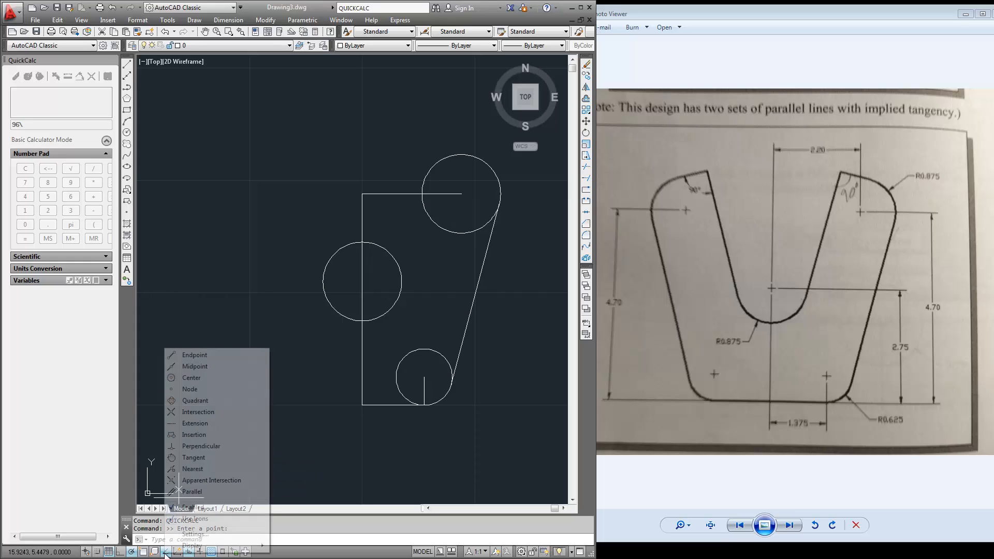
{"action": "left_click", "coordinate": [201, 360]}
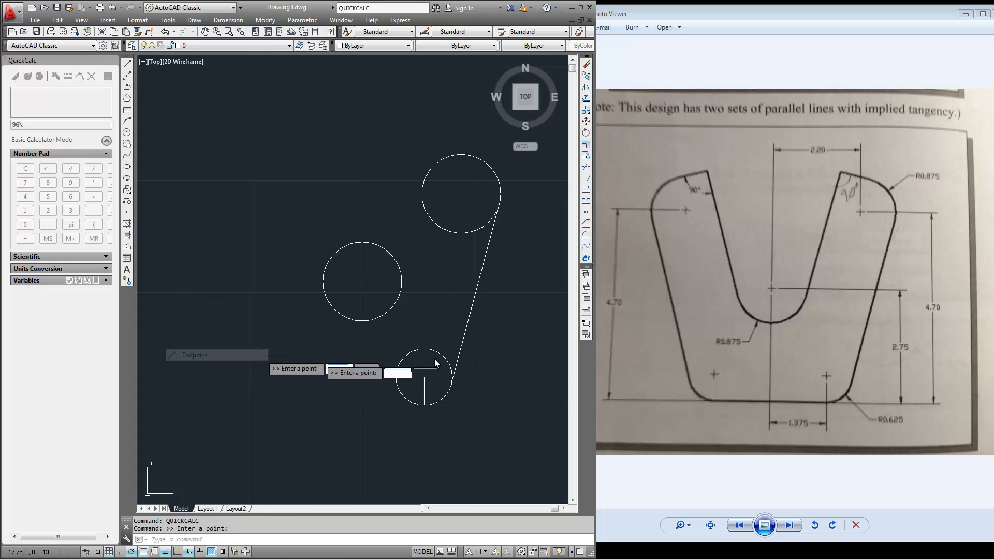
Step: Measure the tangent line's angle from its lower to its upper endpoint, then clear the calculator and measure it again
{"action": "left_click", "coordinate": [451, 385]}
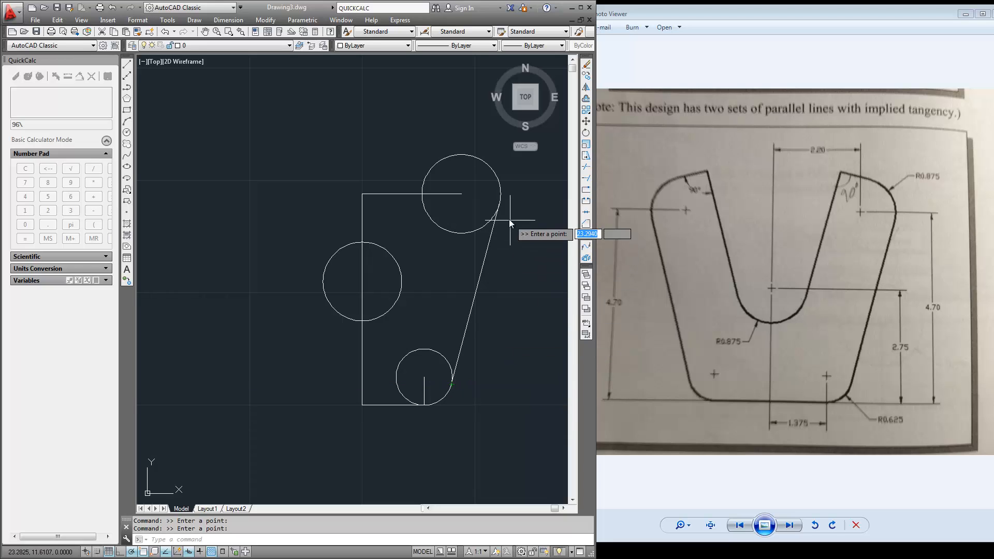
{"action": "left_click", "coordinate": [496, 213]}
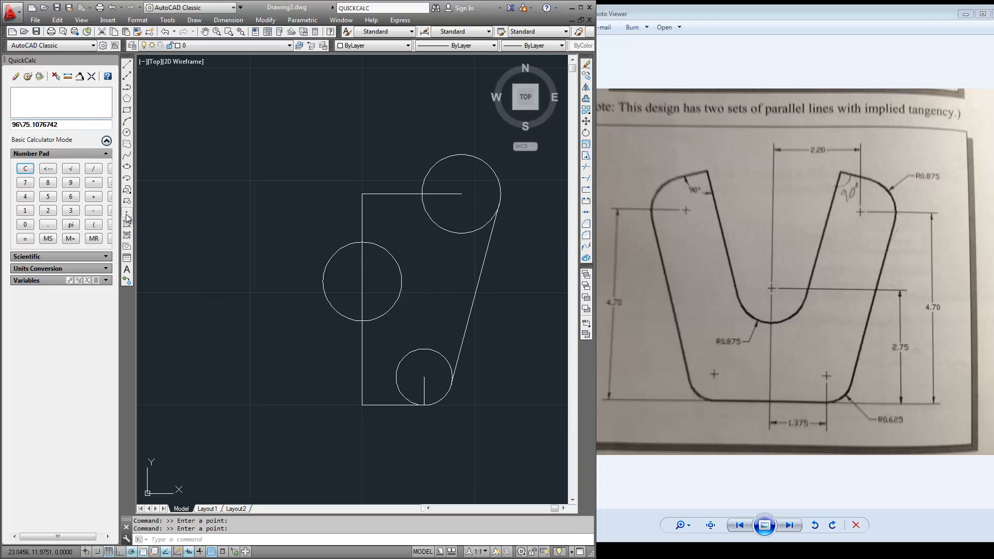
{"action": "left_click", "coordinate": [25, 169]}
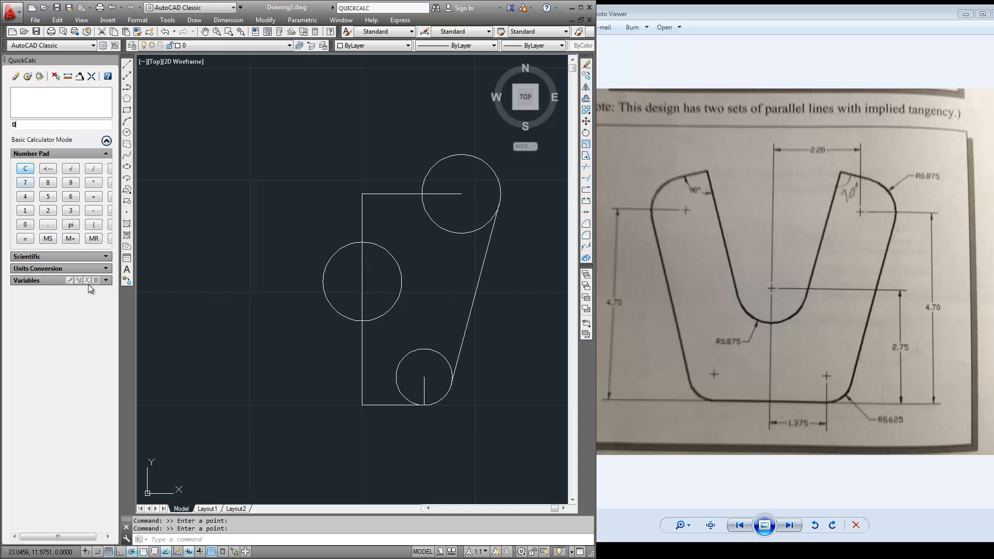
{"action": "left_click", "coordinate": [80, 76]}
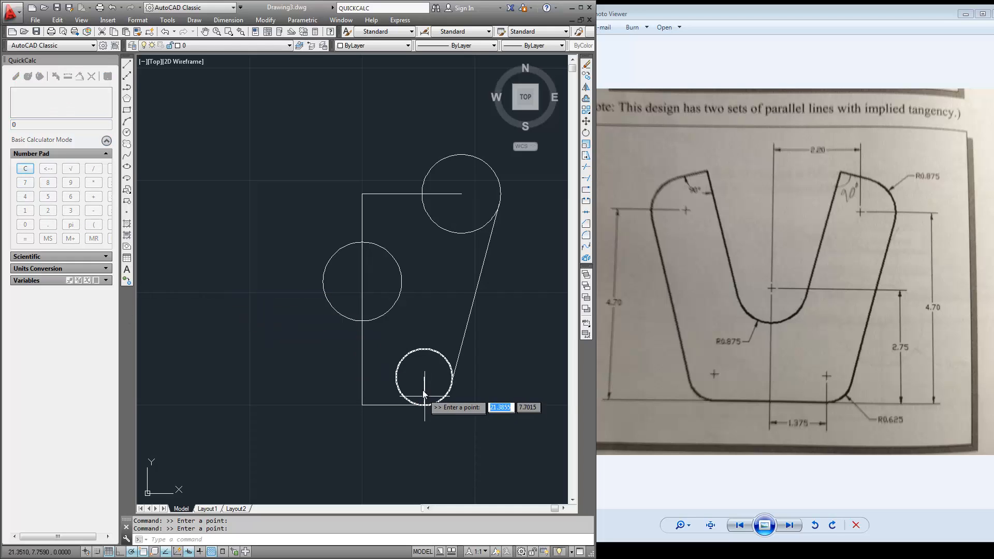
{"action": "left_click", "coordinate": [452, 384]}
{"action": "left_click", "coordinate": [499, 207]}
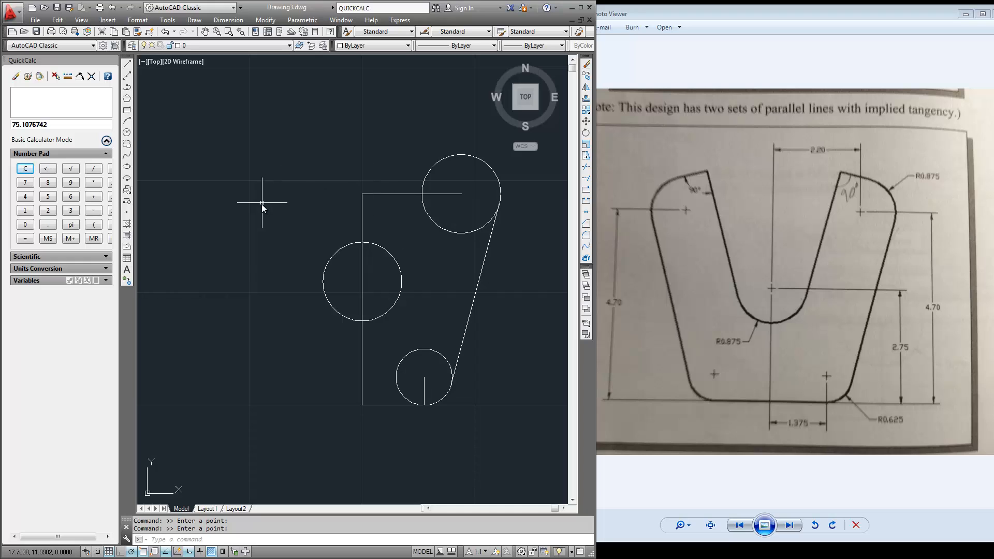
Step: Draw a line 10 long at 75.1076 degrees from the centre of the circle on the vertical centre line
{"action": "left_click", "coordinate": [127, 64]}
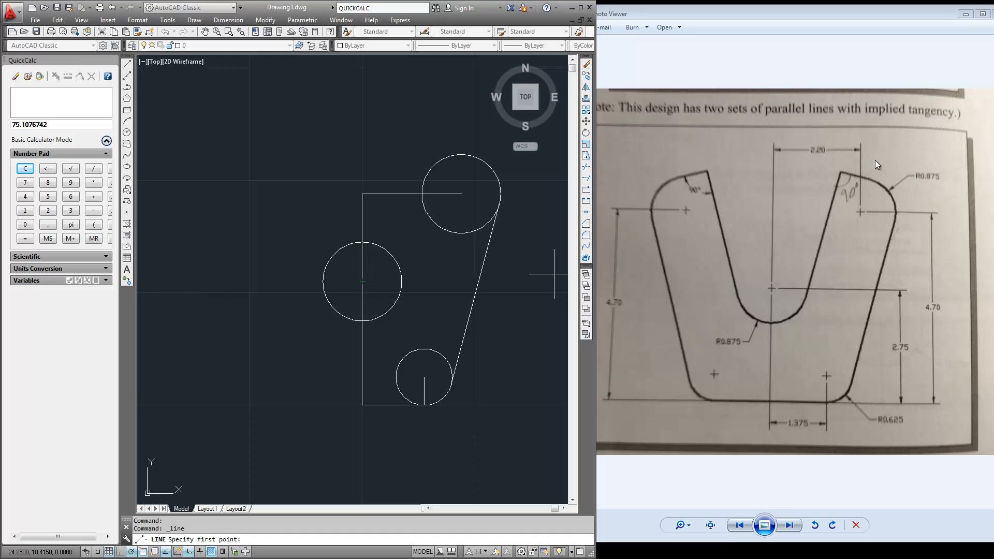
{"action": "left_click", "coordinate": [362, 281]}
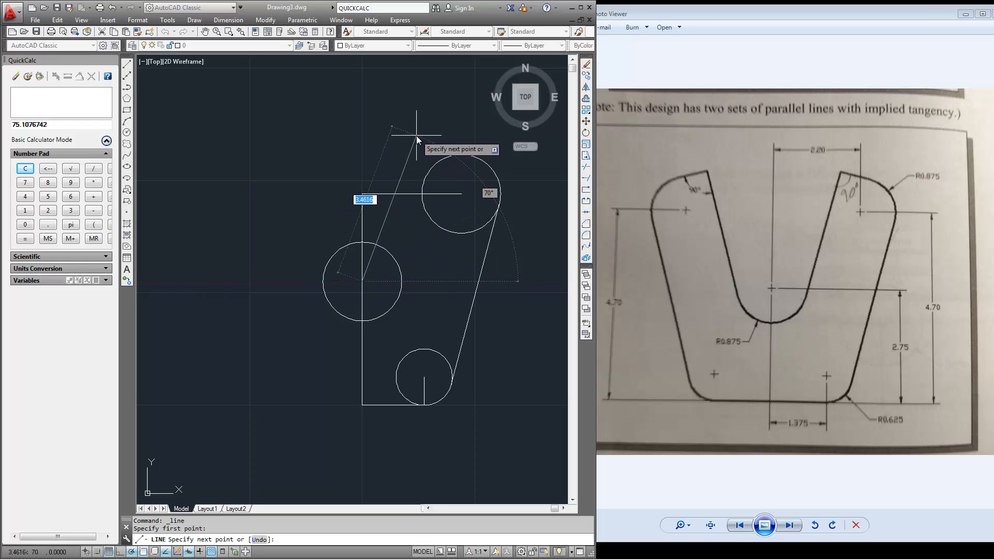
{"action": "type", "text": "10"}
{"action": "key", "text": "Tab"}
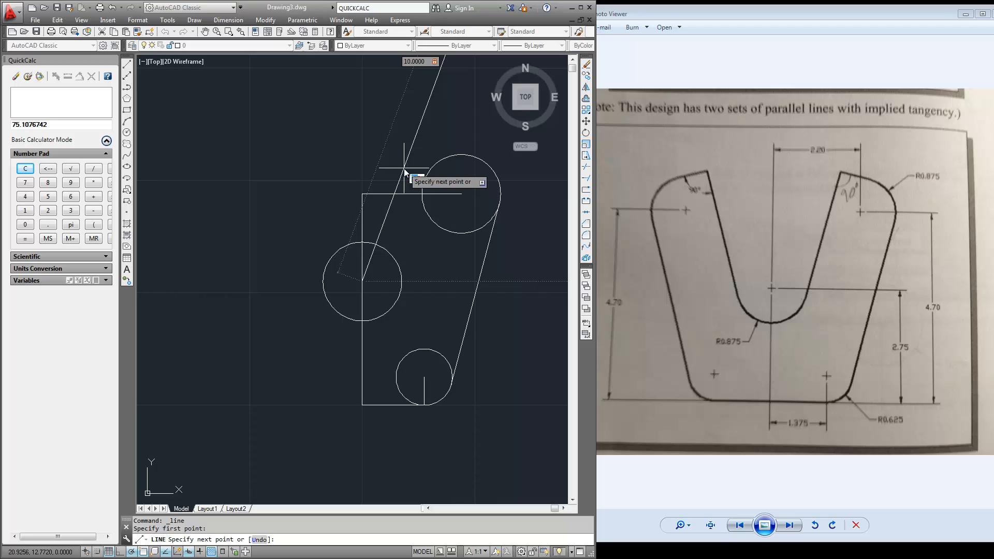
{"action": "type", "text": "75.1076"}
{"action": "key", "text": "Return"}
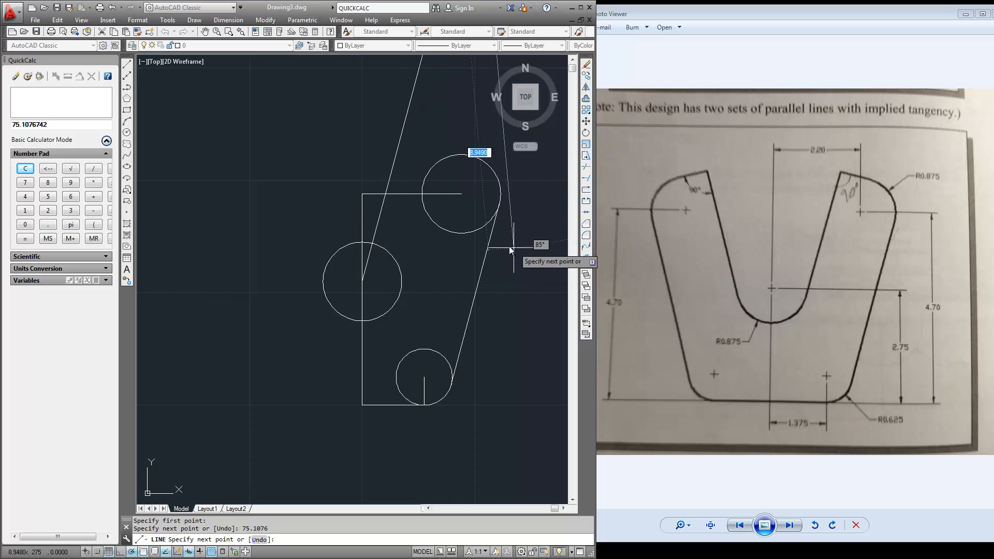
{"action": "key", "text": "Return"}
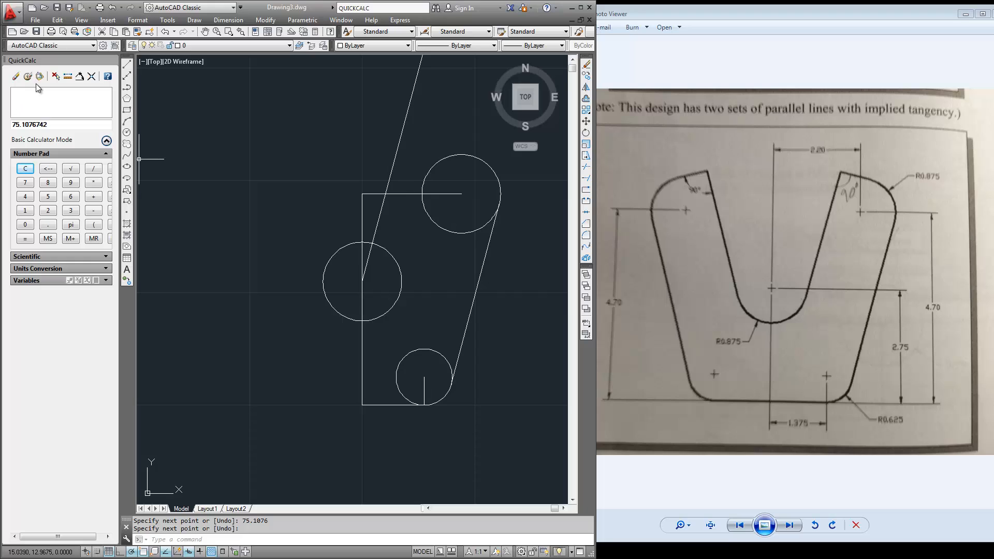
Step: Start a line at the centre of the upper radius 0.875 circle and compute 180 − 75.1076 in the Windows Calculator
{"action": "left_click", "coordinate": [126, 63]}
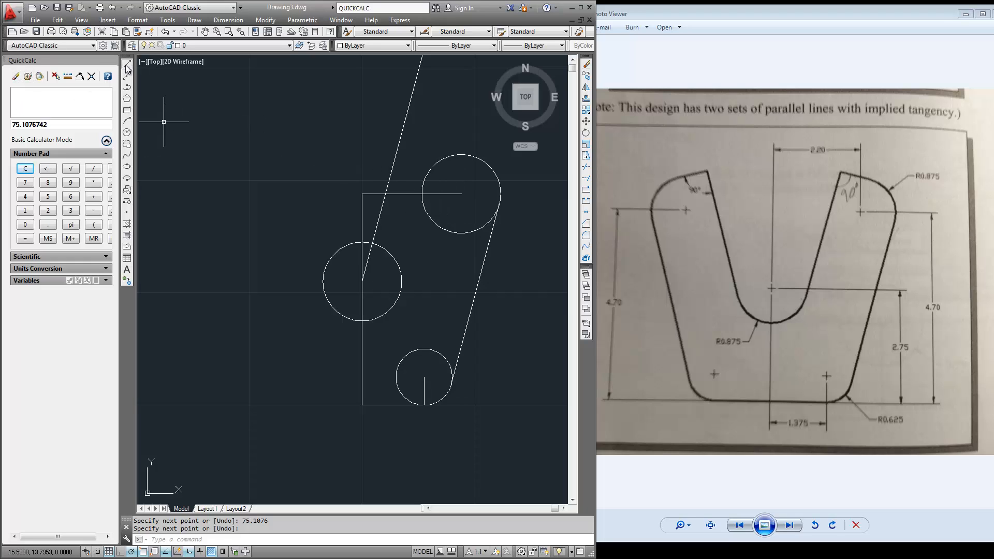
{"action": "left_click", "coordinate": [461, 196]}
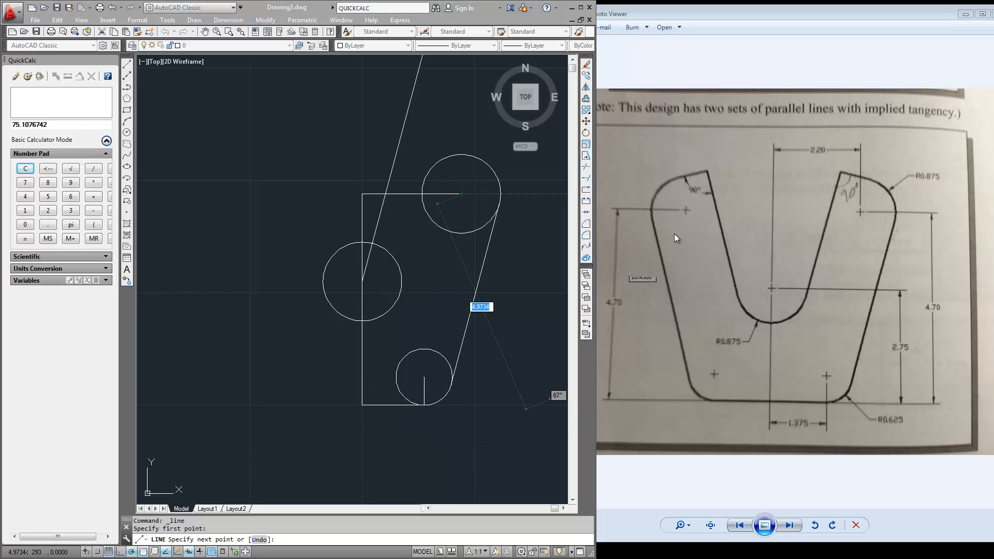
{"action": "left_click_drag", "start_coordinate": [937, 139], "coordinate": [309, 137]}
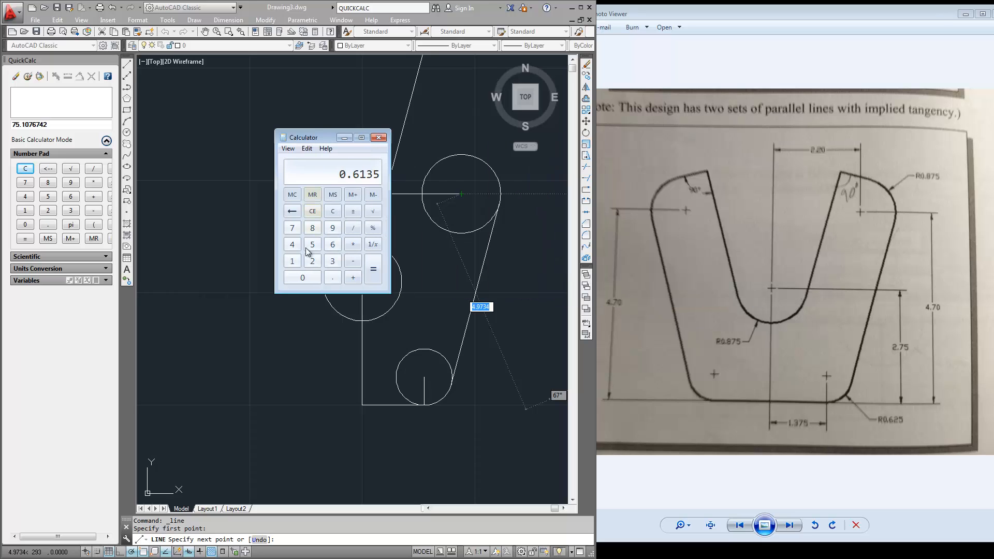
{"action": "left_click", "coordinate": [292, 261]}
{"action": "left_click", "coordinate": [312, 228]}
{"action": "left_click", "coordinate": [303, 278]}
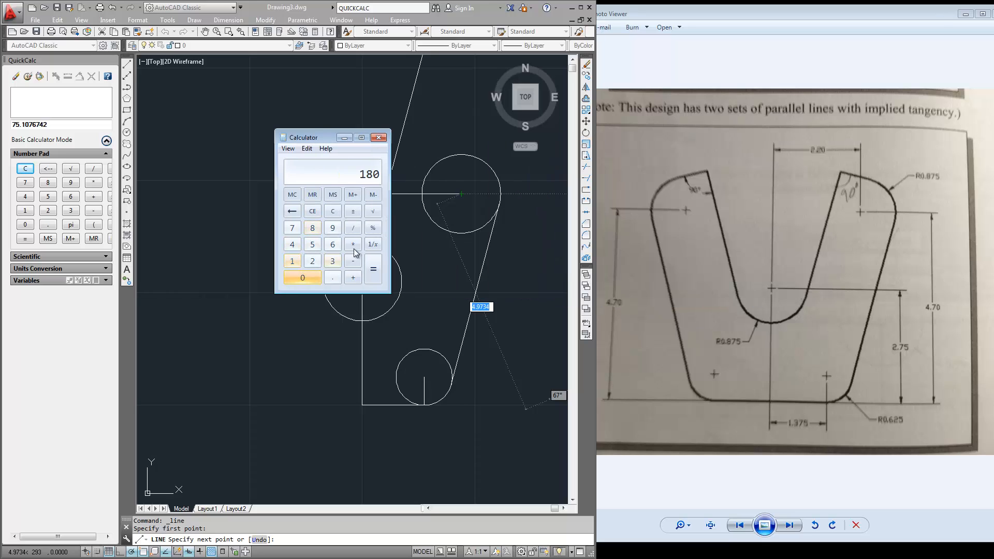
{"action": "left_click", "coordinate": [354, 259]}
{"action": "left_click", "coordinate": [292, 228]}
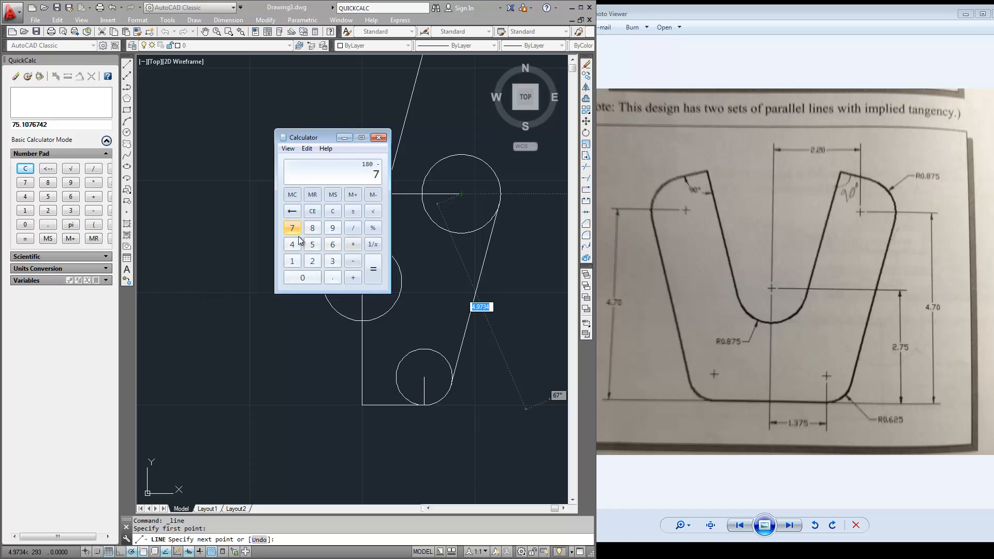
{"action": "left_click", "coordinate": [312, 244]}
{"action": "left_click", "coordinate": [333, 280]}
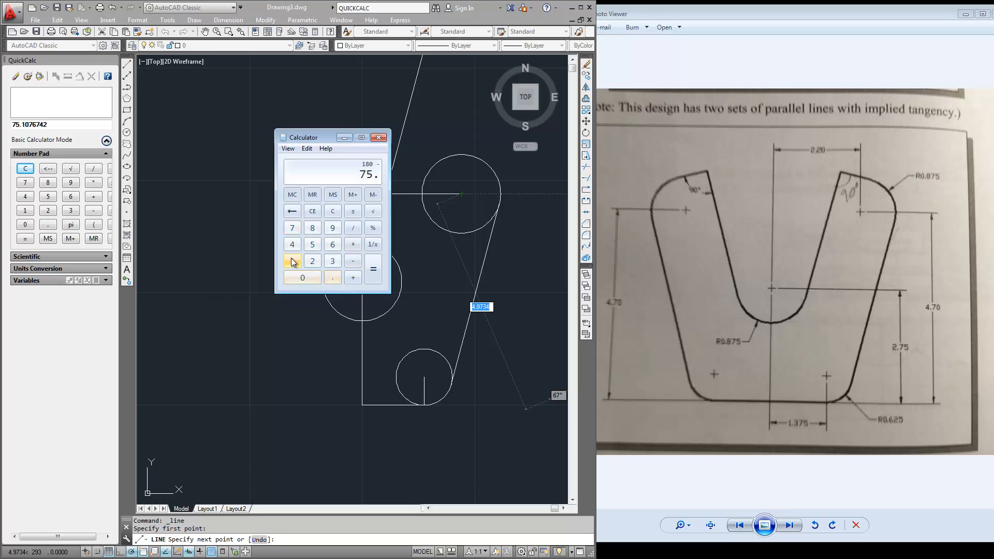
{"action": "left_click", "coordinate": [292, 261]}
{"action": "left_click", "coordinate": [302, 277]}
{"action": "left_click", "coordinate": [292, 228]}
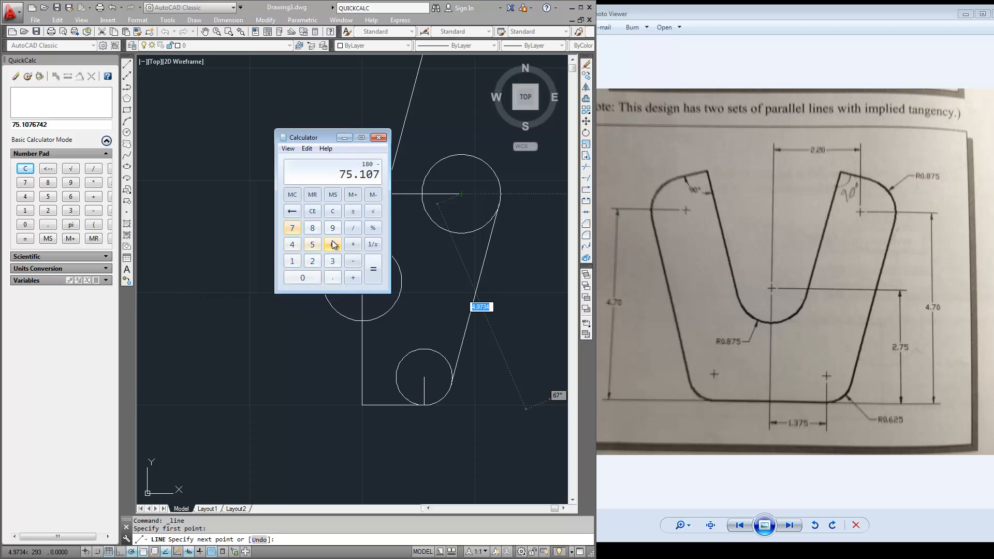
{"action": "left_click", "coordinate": [332, 244]}
{"action": "left_click", "coordinate": [372, 269]}
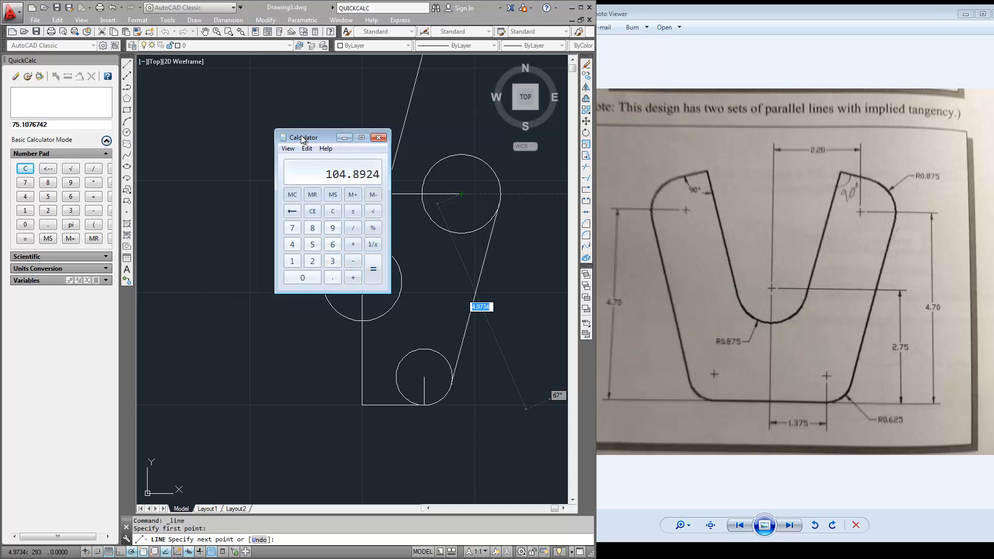
Step: Move the Calculator off the drawing and finish the line from the upper circle's centre, 10 long at 104.8924 degrees, running downward
{"action": "mouse_move", "coordinate": [303, 139]}
{"action": "left_mouse_down"}
{"action": "mouse_move", "coordinate": [187, 139]}
{"action": "mouse_move", "coordinate": [712, 125]}
{"action": "left_mouse_up"}
{"action": "left_click", "coordinate": [444, 241]}
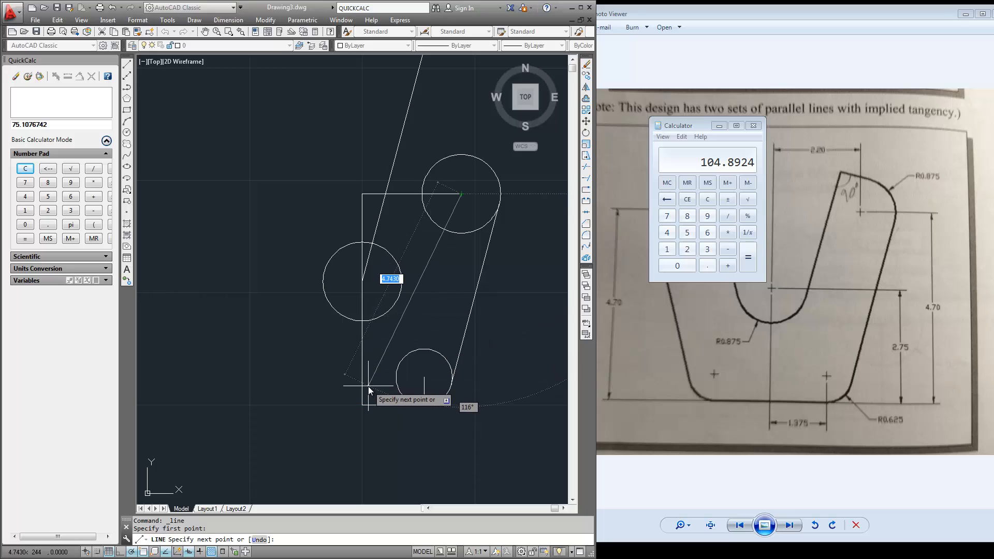
{"action": "type", "text": "10"}
{"action": "key", "text": "Tab"}
{"action": "type", "text": "1"}
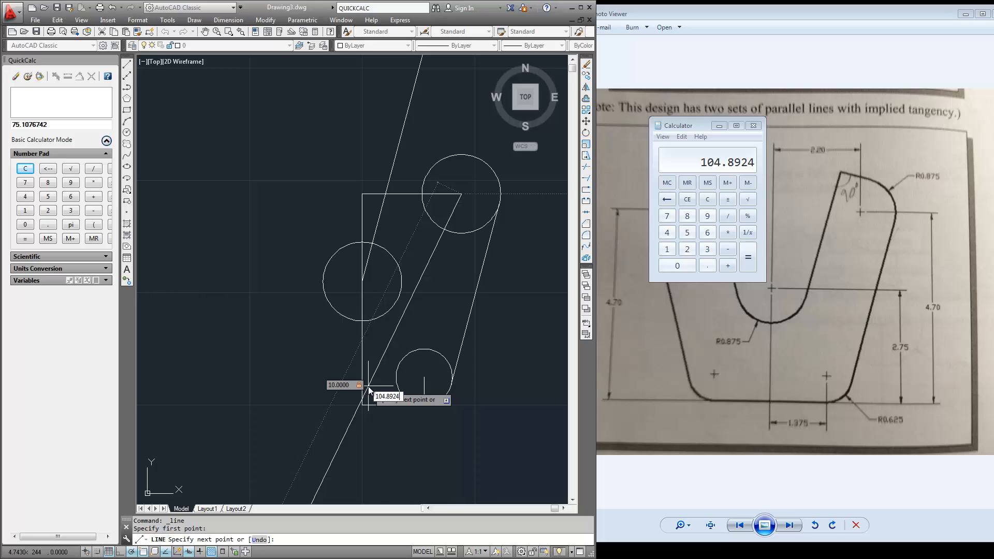
{"action": "type", "text": "04.8924"}
{"action": "key", "text": "Return"}
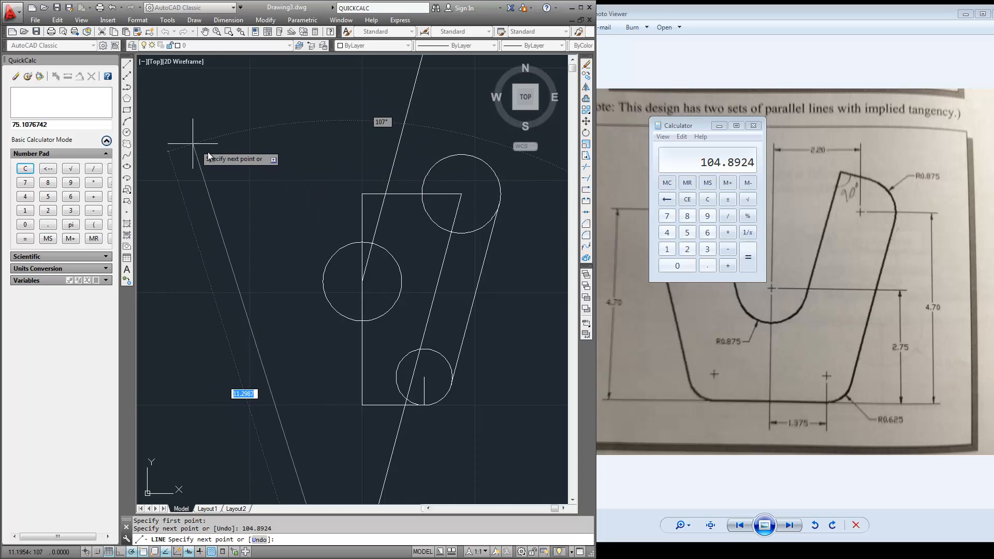
{"action": "key", "text": "Return"}
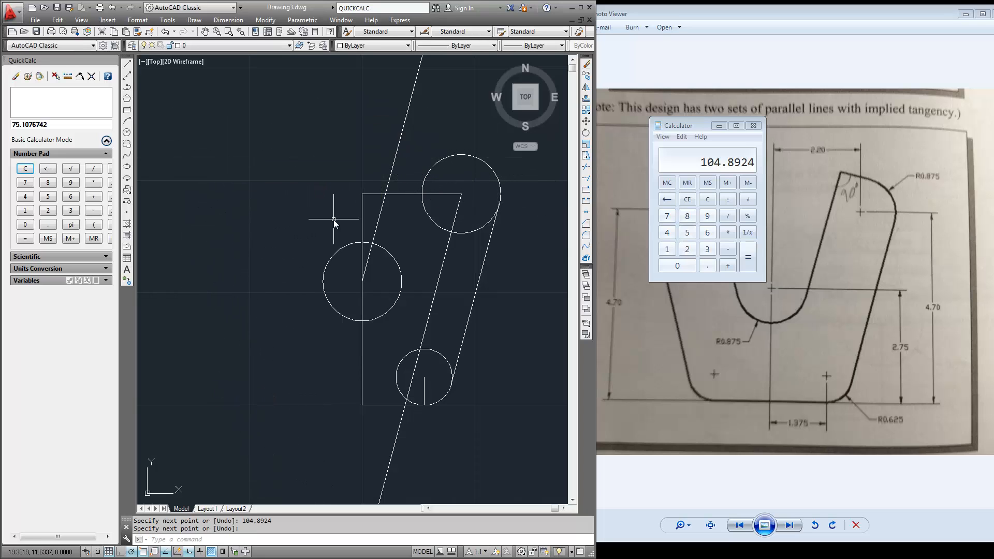
Step: Enable the Perpendicular object snap and draw a line from the notch circle's centre perpendicular to the slanted line through the upper circle's centre
{"action": "left_click", "coordinate": [127, 65]}
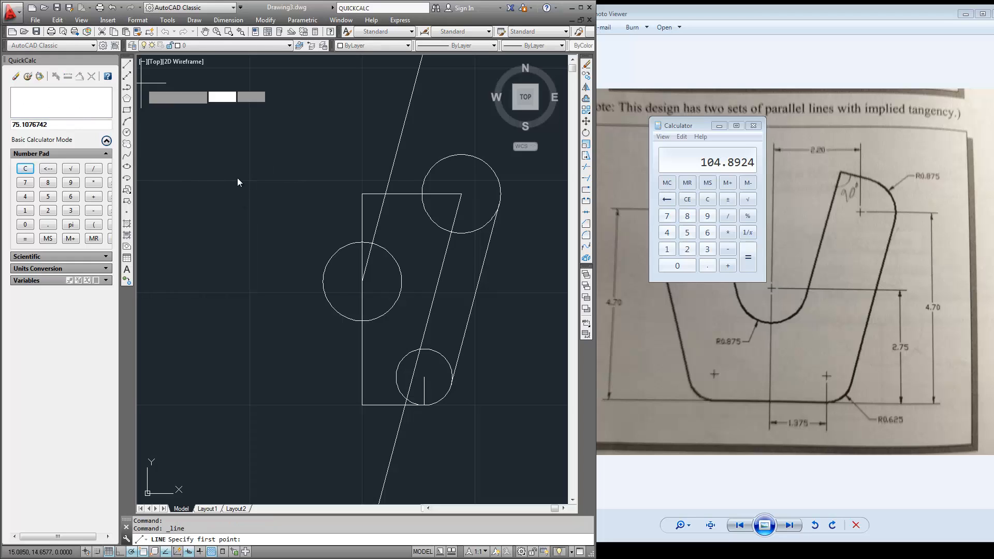
{"action": "left_click", "coordinate": [362, 281]}
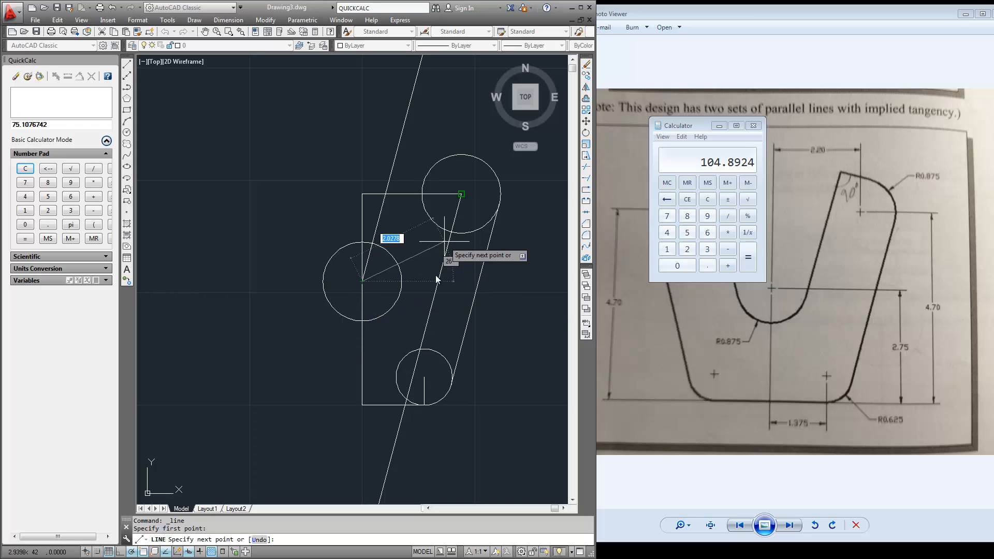
{"action": "right_click", "coordinate": [165, 553]}
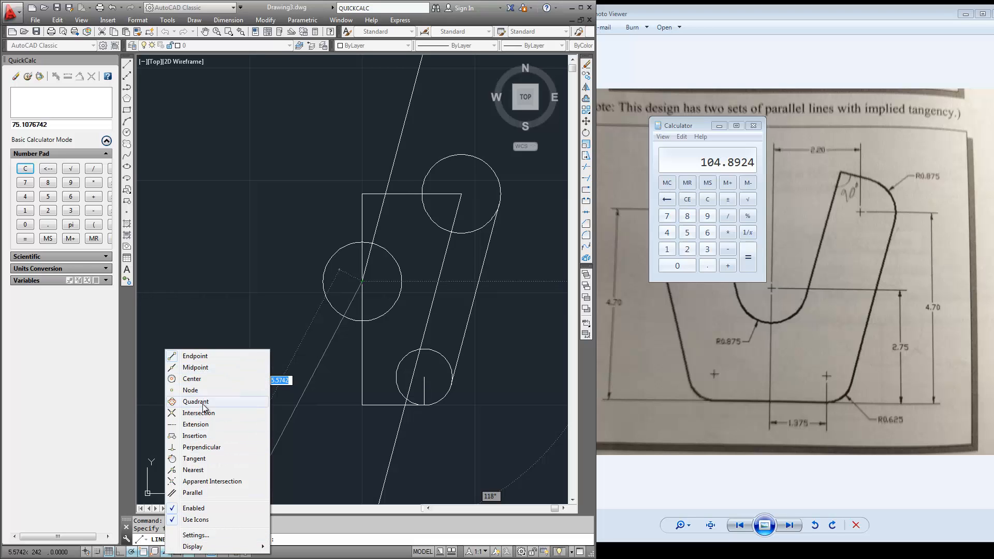
{"action": "left_click", "coordinate": [204, 447]}
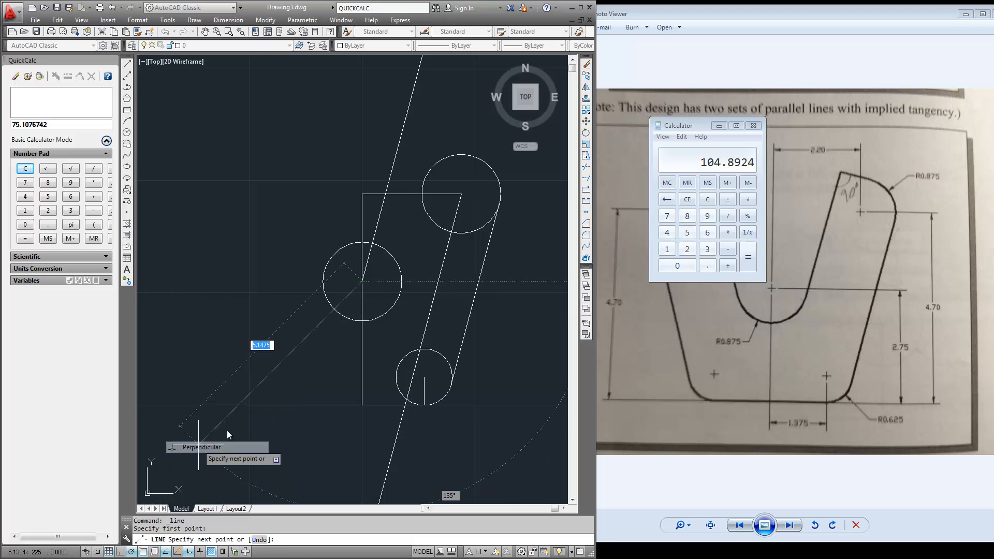
{"action": "left_click", "coordinate": [428, 308]}
{"action": "key", "text": "Return"}
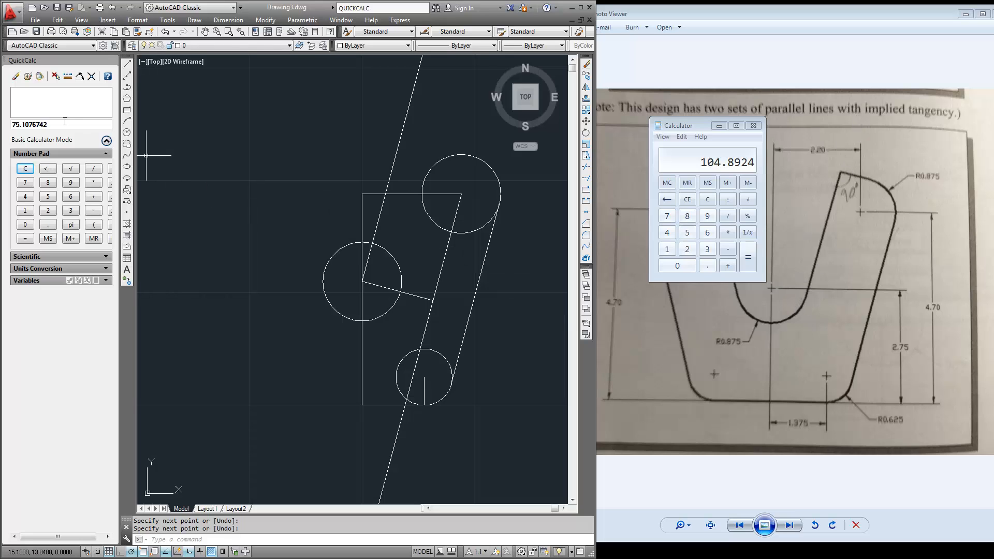
Step: Start a line and set the running object snaps: enable Tangent and Intersection, and disable Perpendicular
{"action": "left_click", "coordinate": [126, 63]}
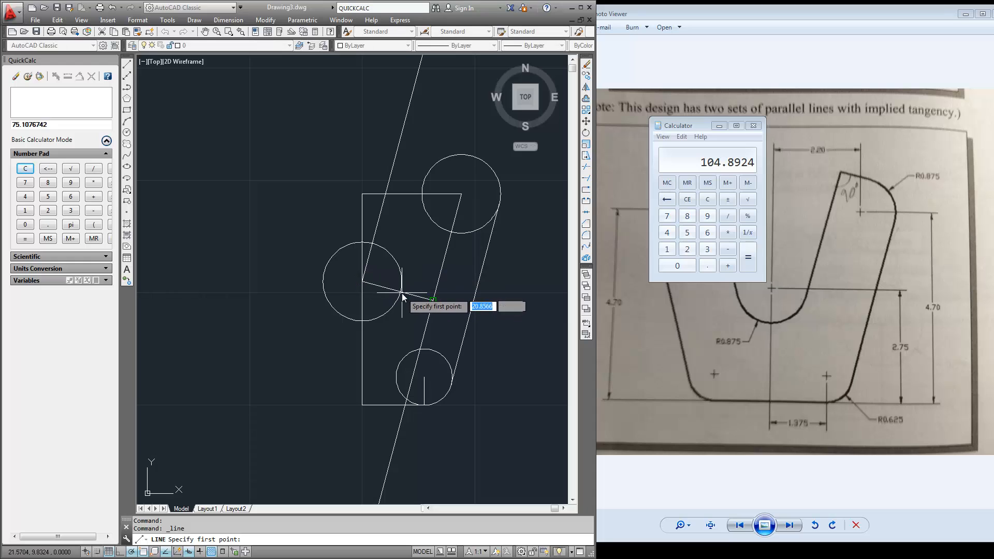
{"action": "right_click", "coordinate": [167, 552]}
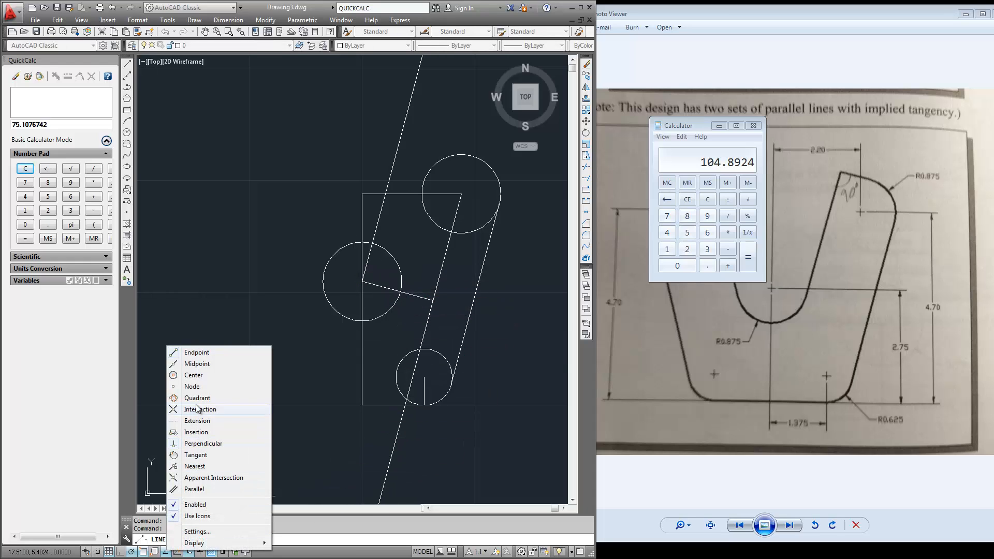
{"action": "left_click", "coordinate": [196, 455]}
{"action": "right_click", "coordinate": [177, 553]}
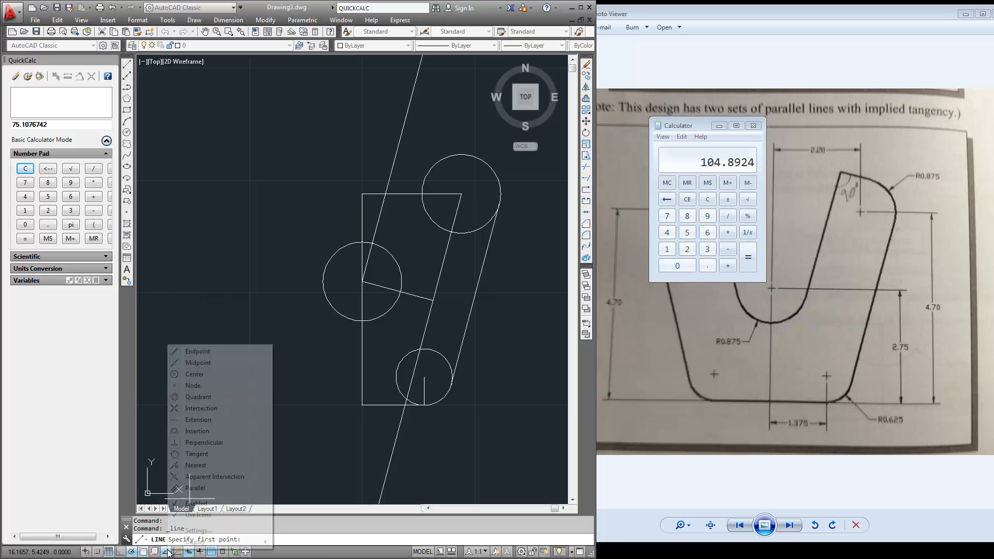
{"action": "left_click", "coordinate": [188, 446]}
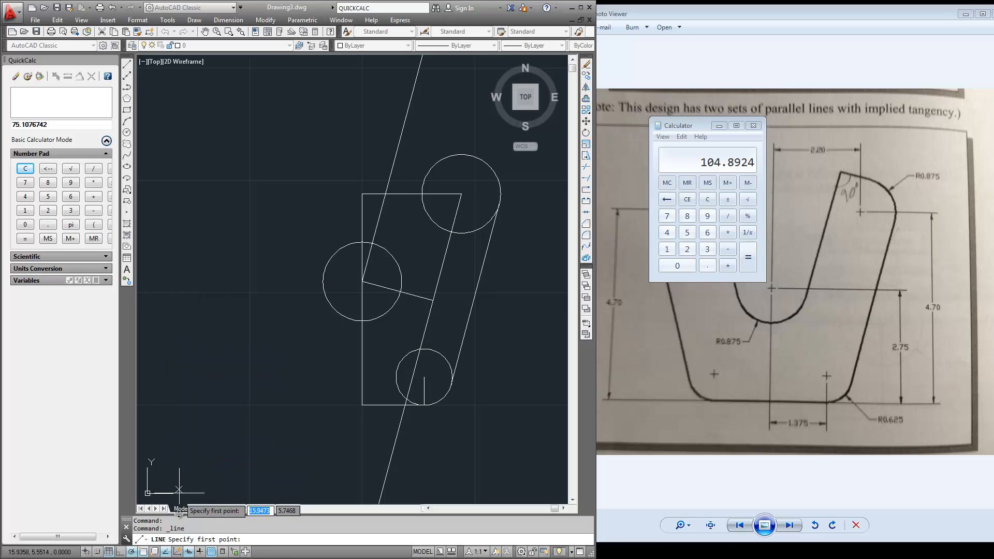
{"action": "right_click", "coordinate": [176, 552]}
{"action": "left_click", "coordinate": [193, 411]}
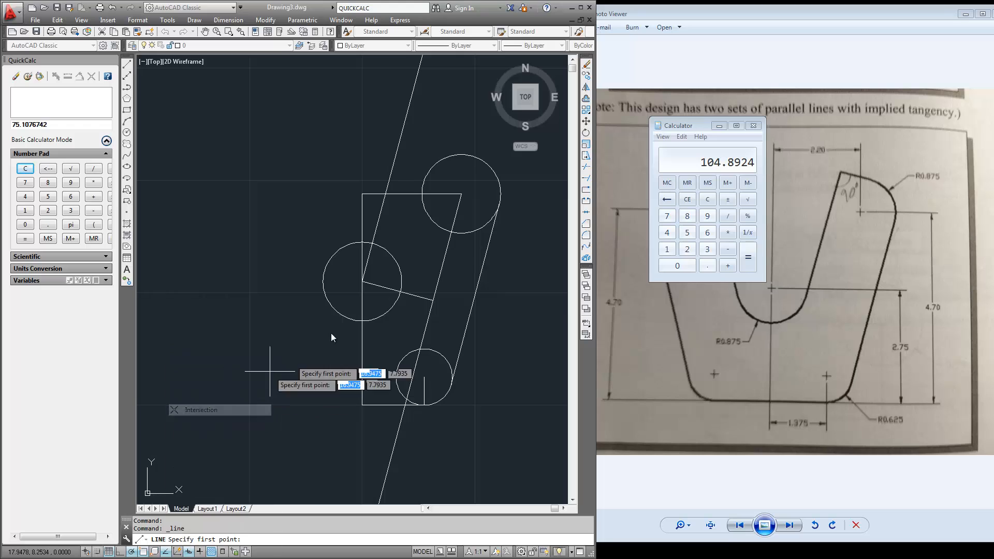
Step: Draw a line 10 long at 75.1076 degrees from where the perpendicular line crosses the notch circle
{"action": "left_click", "coordinate": [401, 292]}
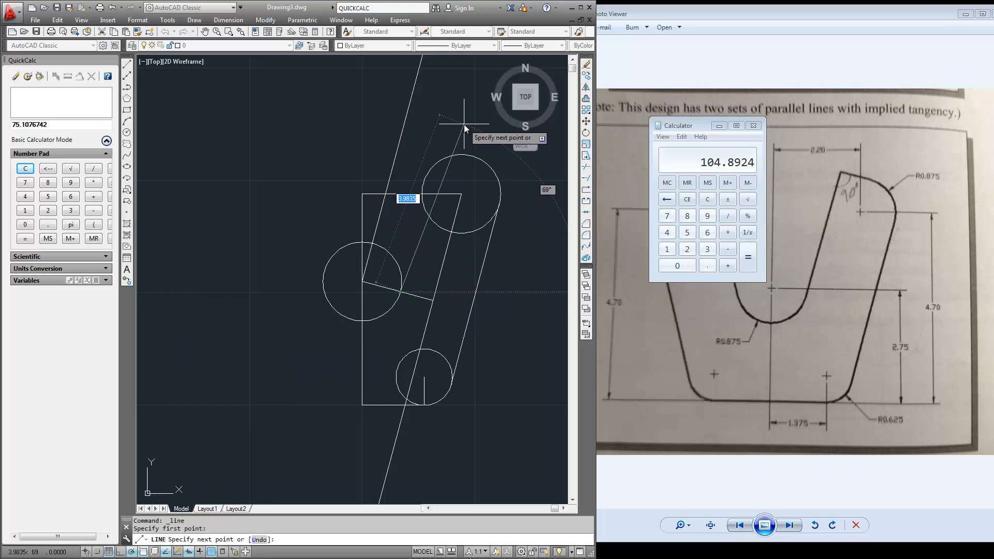
{"action": "type", "text": "10"}
{"action": "key", "text": "Tab"}
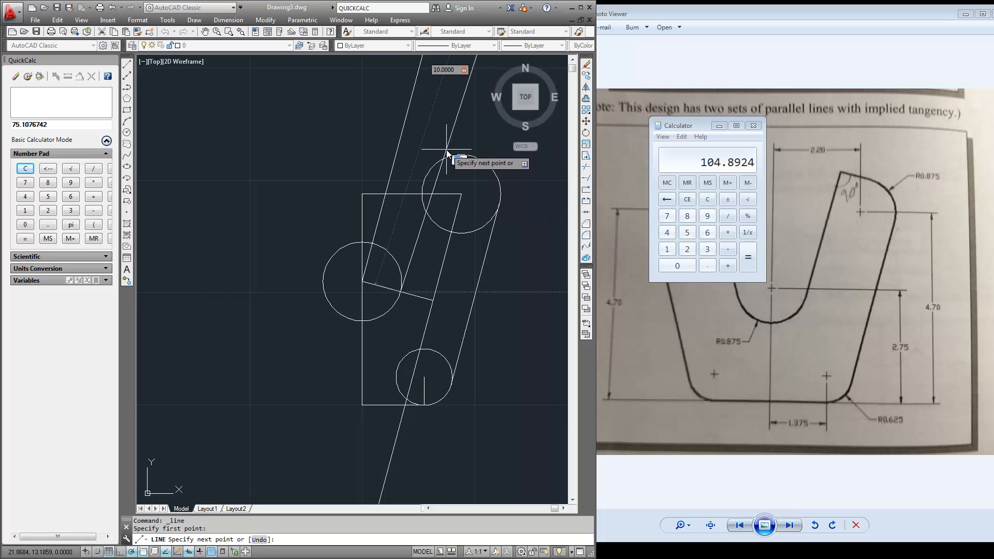
{"action": "type", "text": "75.1076"}
{"action": "key", "text": "Return"}
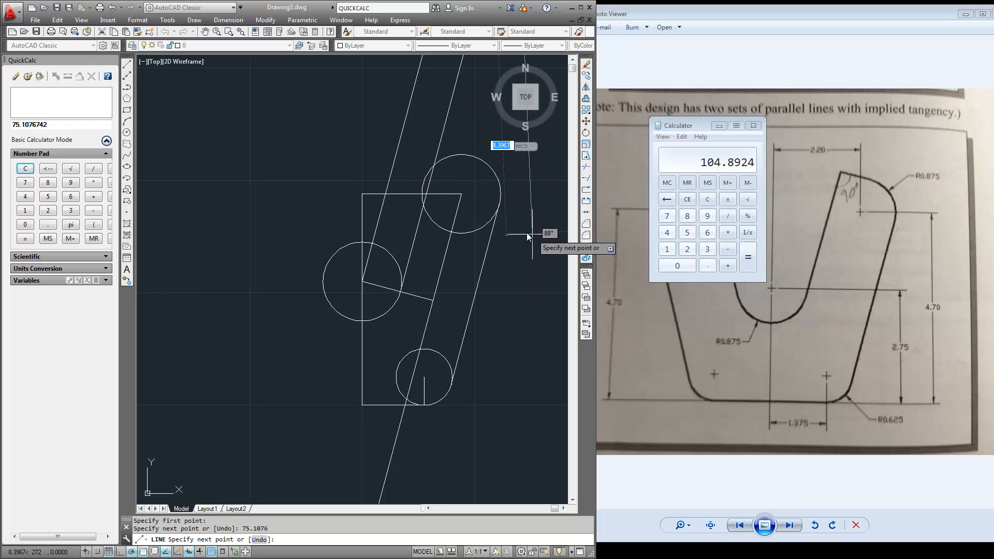
{"action": "key", "text": "Return"}
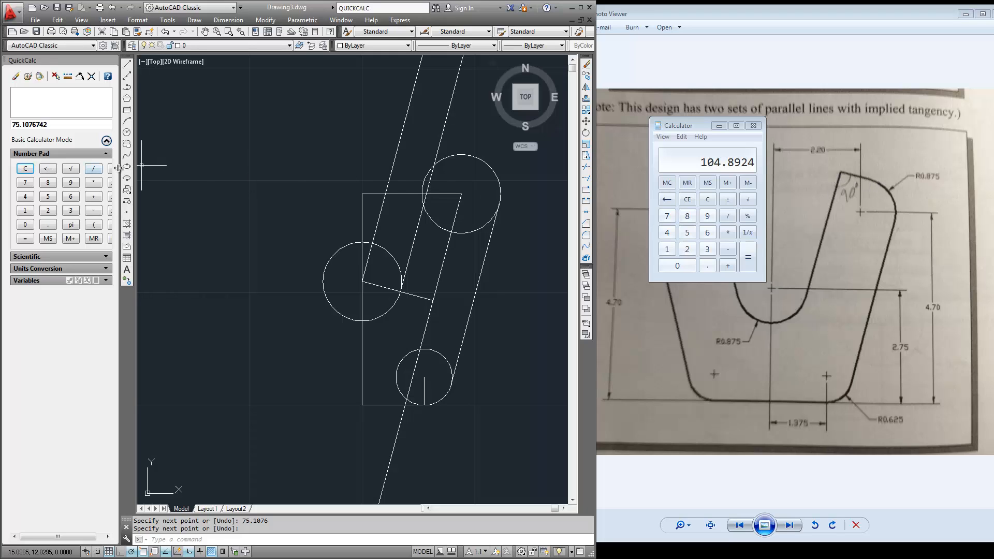
Step: Close QuickCalc, start a line, and disable the Endpoint and Intersection object snaps
{"action": "left_click", "coordinate": [113, 61]}
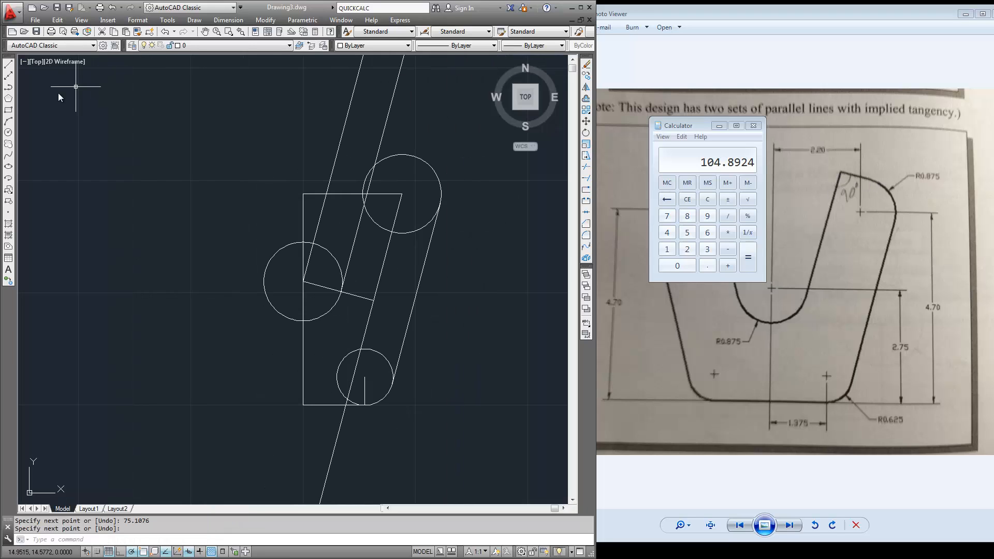
{"action": "left_click", "coordinate": [8, 66]}
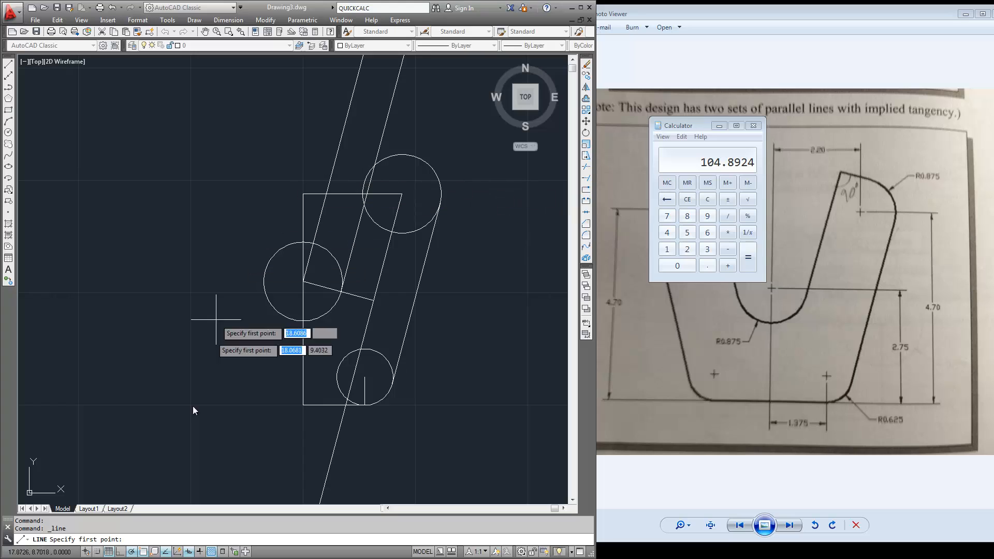
{"action": "right_click", "coordinate": [166, 553]}
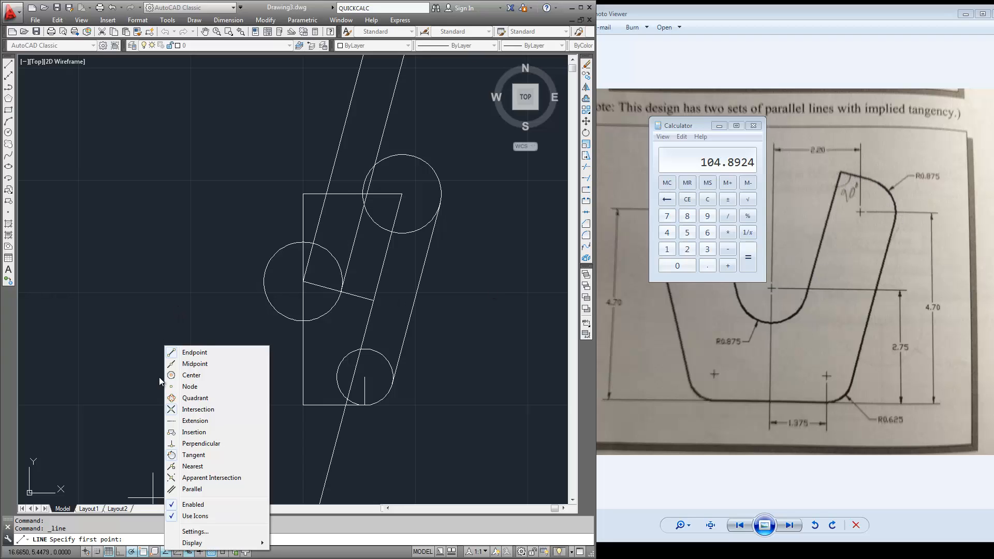
{"action": "left_click", "coordinate": [194, 354]}
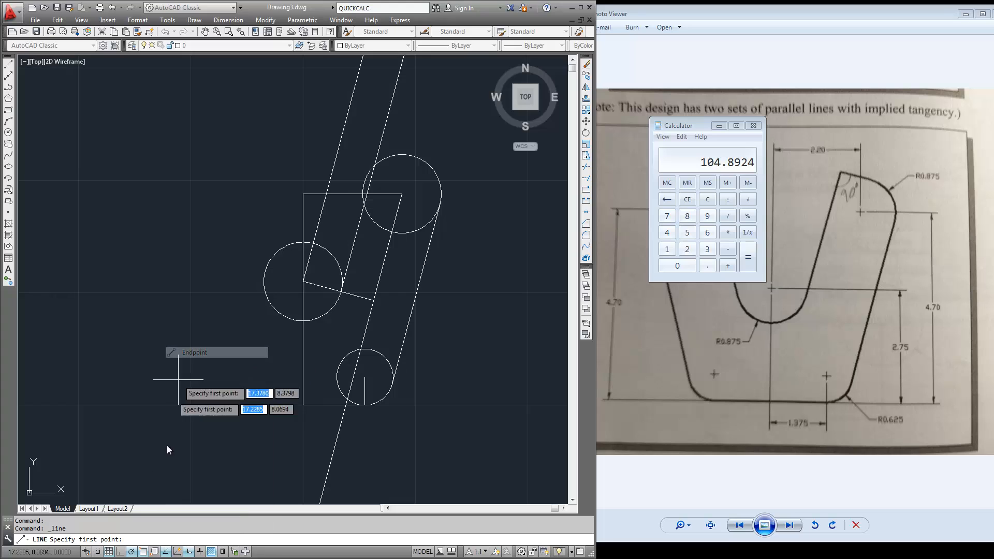
{"action": "right_click", "coordinate": [156, 500], "text": "shift"}
{"action": "left_click", "coordinate": [201, 413]}
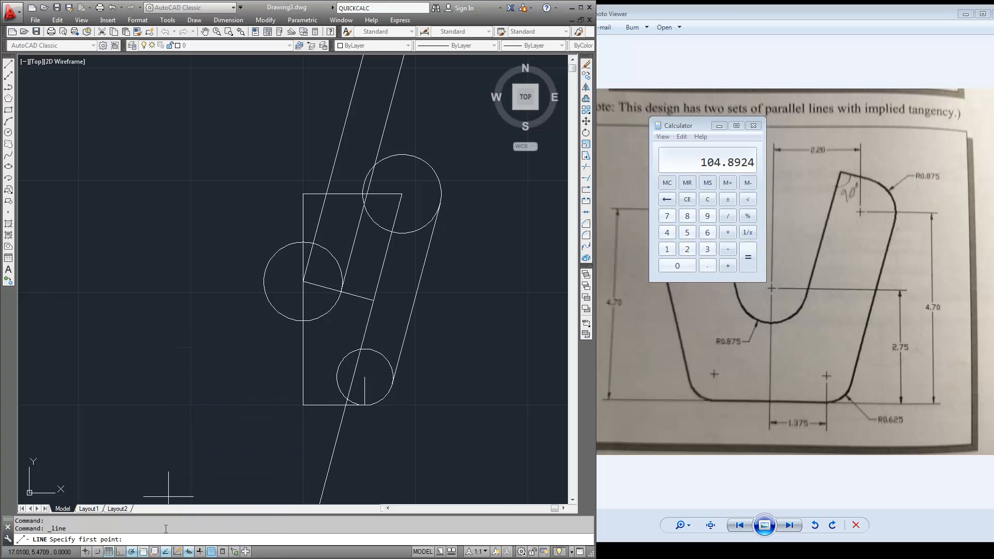
Step: Draw a line tangent to the upper right circle and perpendicular to the slanted line bounding the notch, using Tangent and Perpendicular object snaps
{"action": "right_click", "coordinate": [167, 552]}
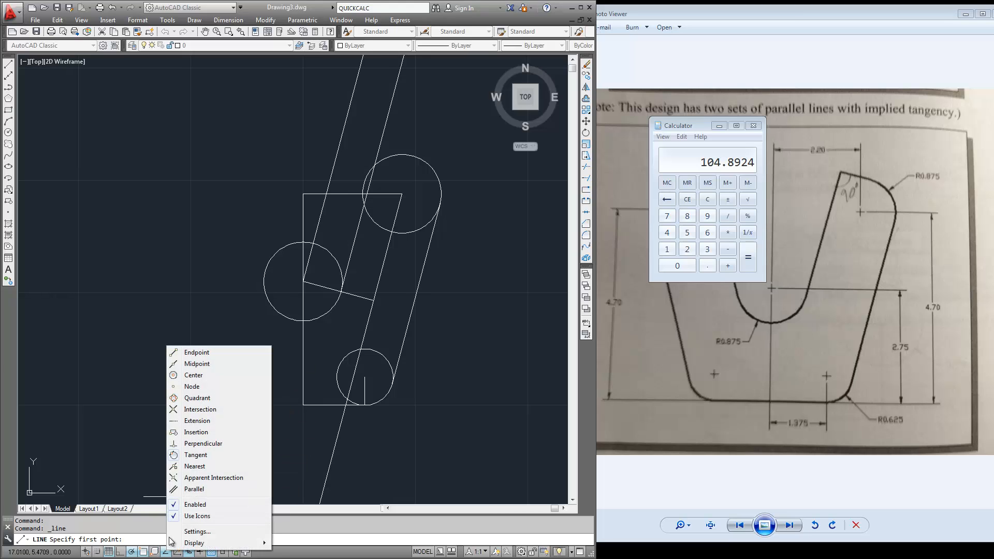
{"action": "left_click", "coordinate": [187, 455]}
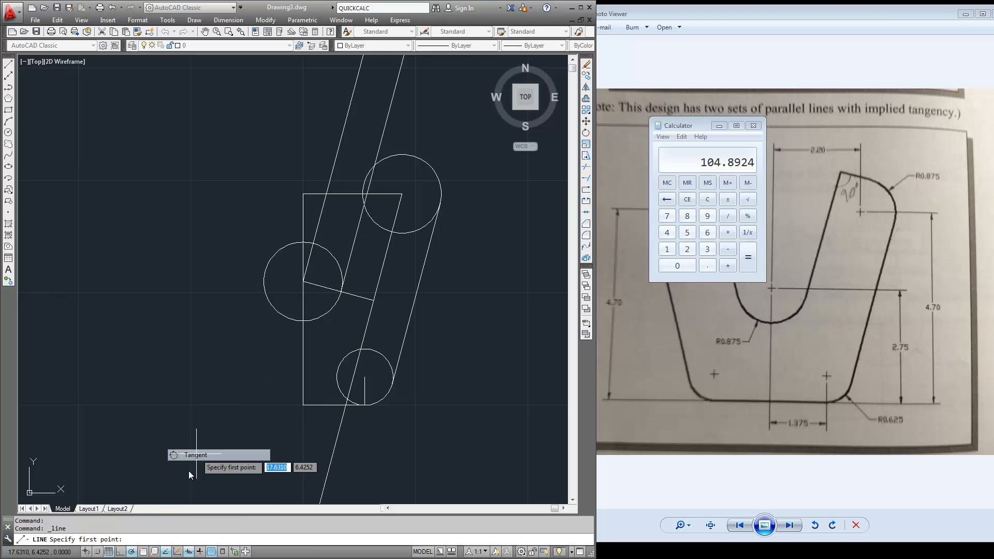
{"action": "right_click", "coordinate": [165, 553]}
{"action": "left_click", "coordinate": [187, 455]}
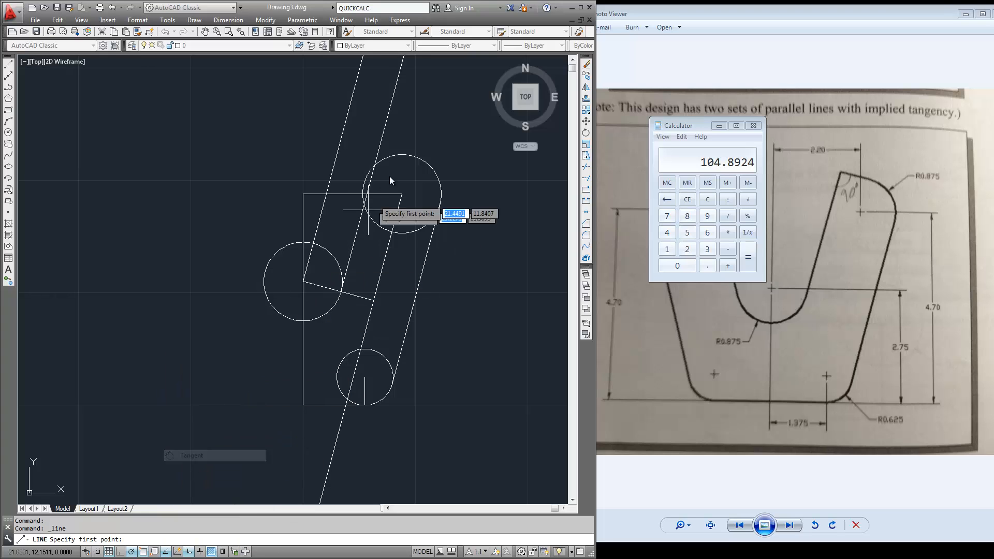
{"action": "left_click", "coordinate": [418, 155]}
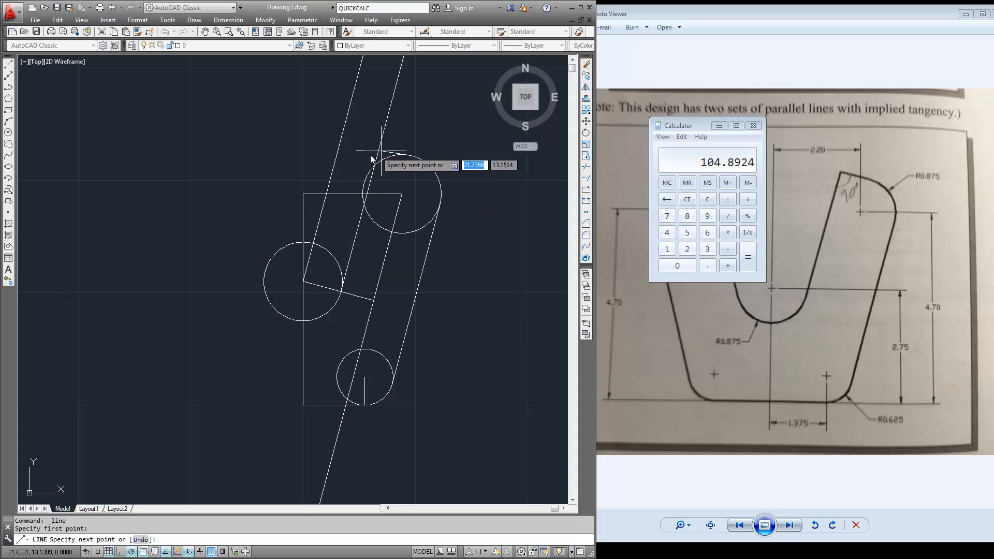
{"action": "right_click", "coordinate": [166, 552]}
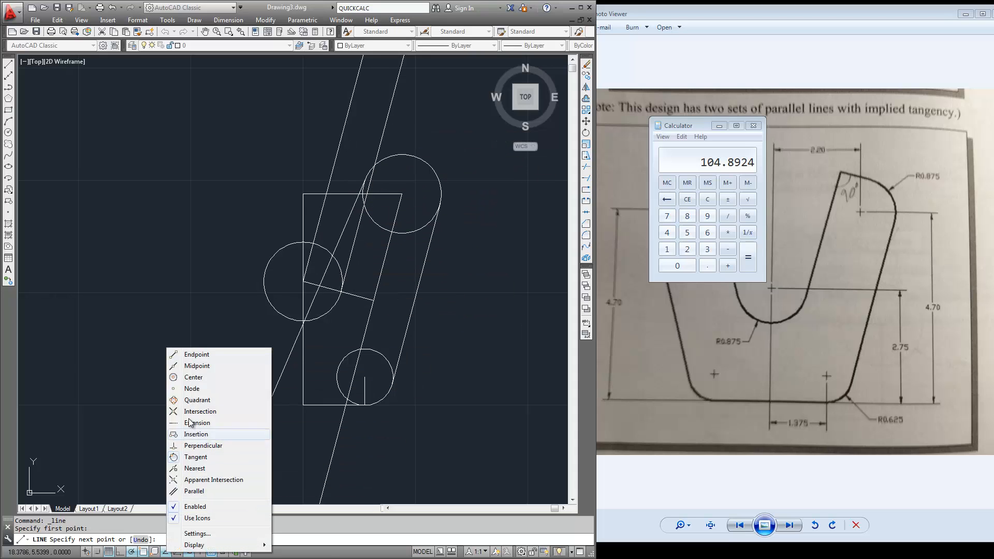
{"action": "left_click", "coordinate": [204, 446]}
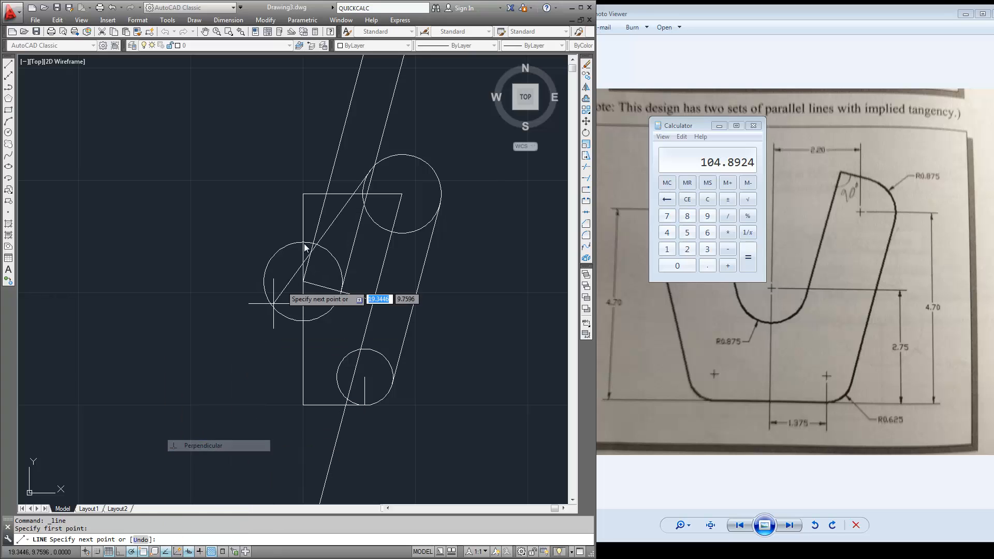
{"action": "left_click", "coordinate": [434, 106]}
{"action": "key", "text": "Return"}
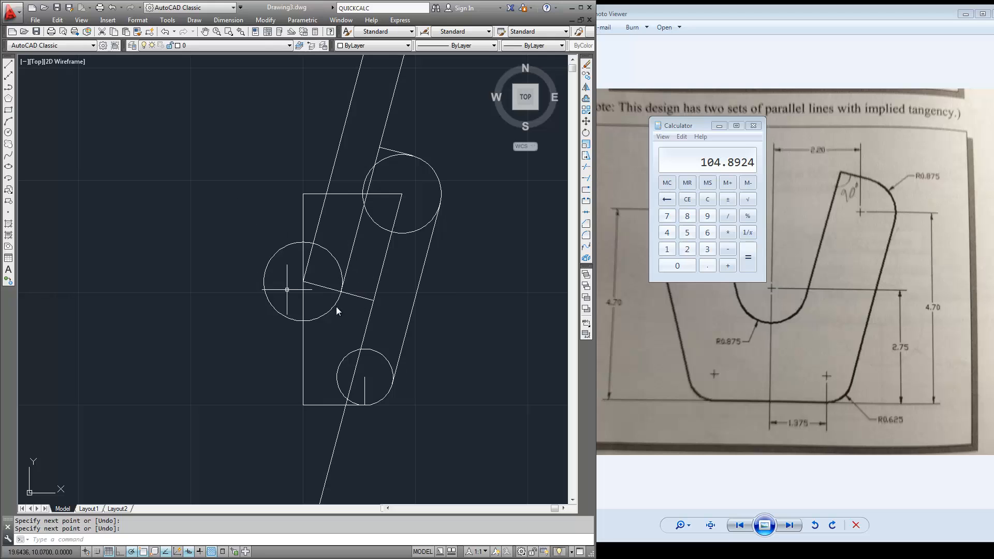
Step: Move the Calculator off the reference drawing's dimensions, start a line, and enable the Endpoint object snap
{"action": "mouse_move", "coordinate": [451, 309]}
{"action": "middle_mouse_down"}
{"action": "mouse_move", "coordinate": [397, 337]}
{"action": "mouse_move", "coordinate": [397, 312]}
{"action": "middle_mouse_up"}
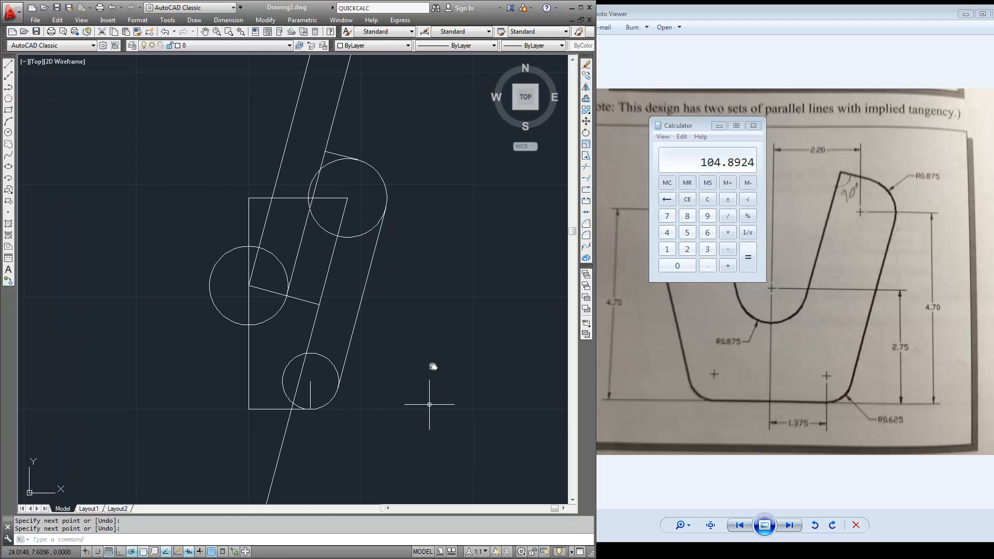
{"action": "mouse_move", "coordinate": [437, 283]}
{"action": "middle_mouse_down"}
{"action": "mouse_move", "coordinate": [406, 324]}
{"action": "mouse_move", "coordinate": [437, 279]}
{"action": "middle_mouse_up"}
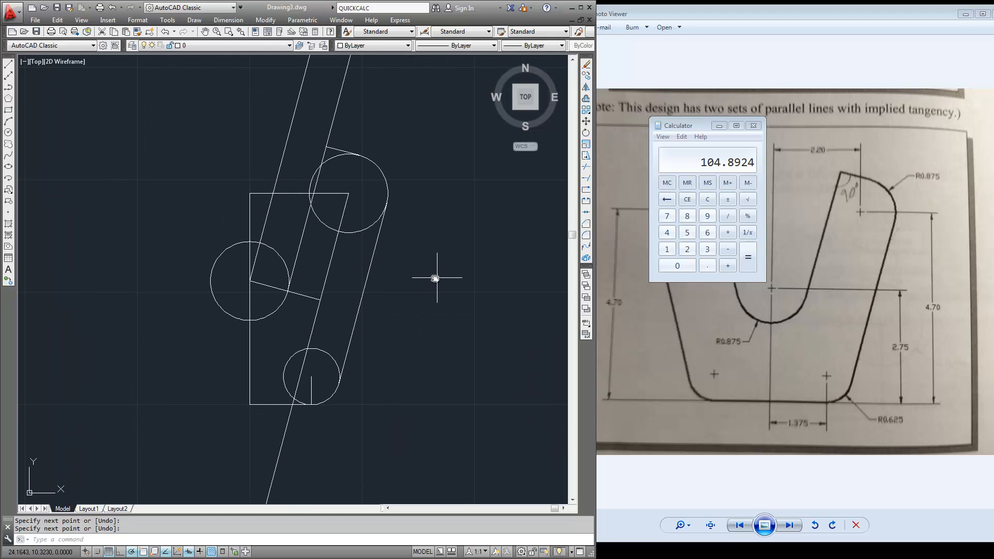
{"action": "middle_click_drag", "start_coordinate": [124, 206], "coordinate": [166, 139]}
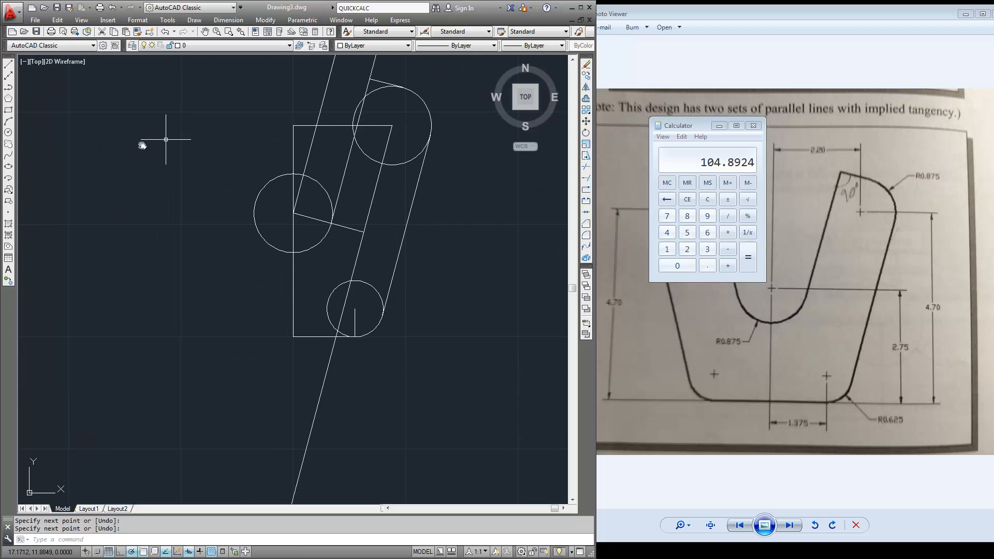
{"action": "left_click", "coordinate": [9, 65]}
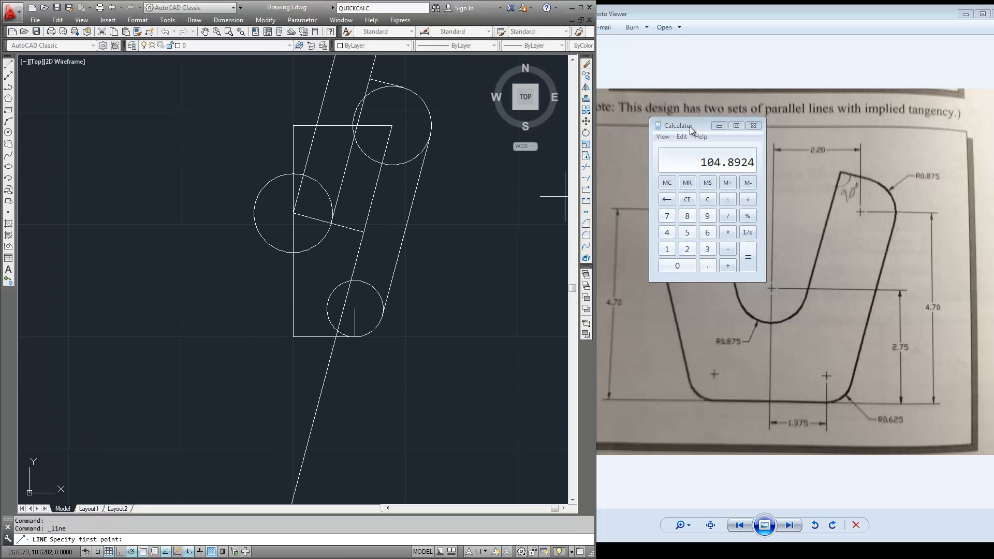
{"action": "left_click_drag", "start_coordinate": [691, 129], "coordinate": [898, 411]}
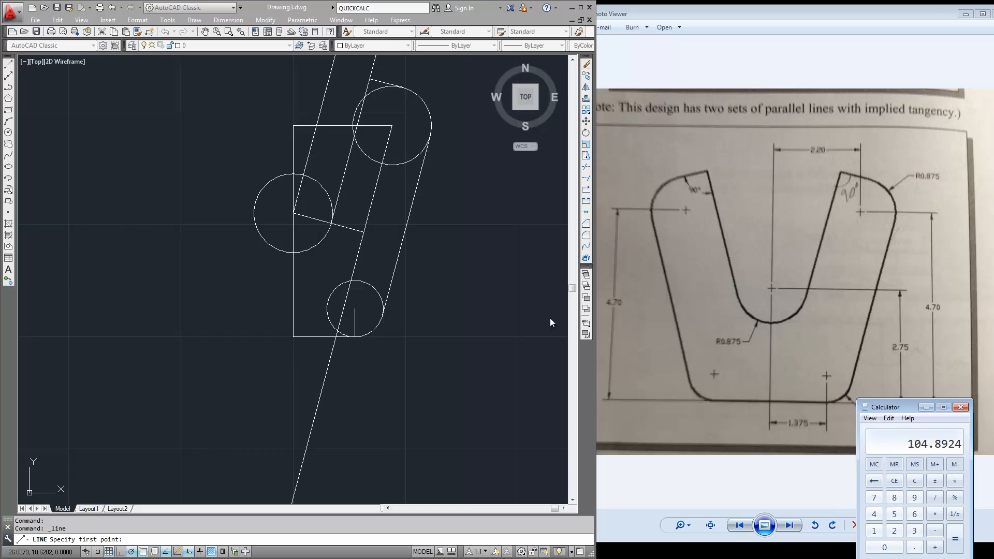
{"action": "left_click", "coordinate": [10, 67]}
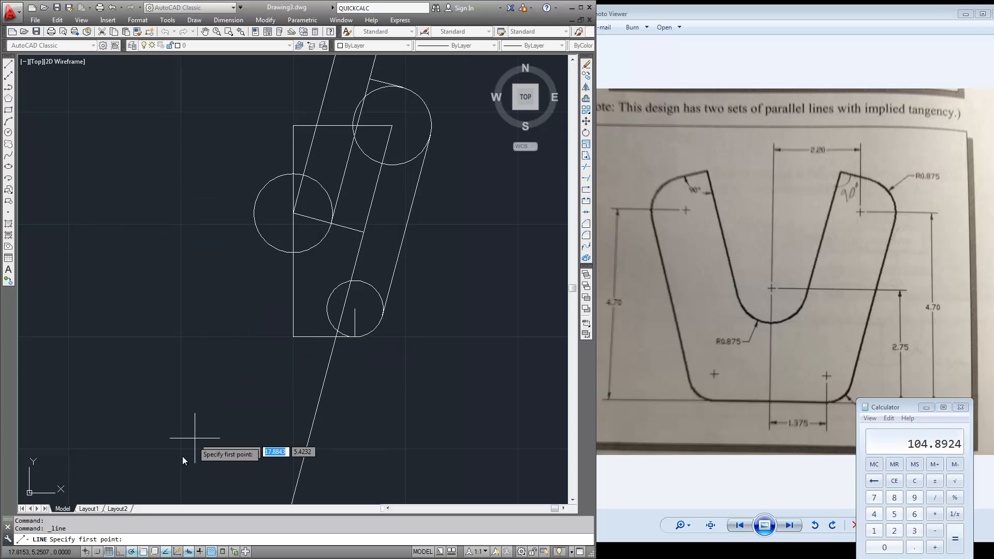
{"action": "right_click", "coordinate": [165, 518], "text": "shift"}
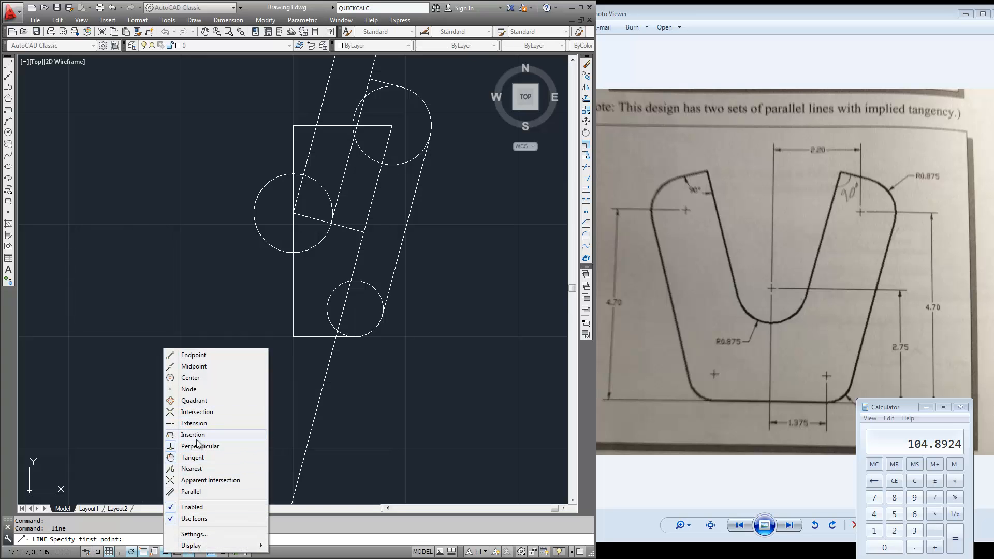
{"action": "left_click", "coordinate": [196, 457]}
{"action": "right_click", "coordinate": [169, 552]}
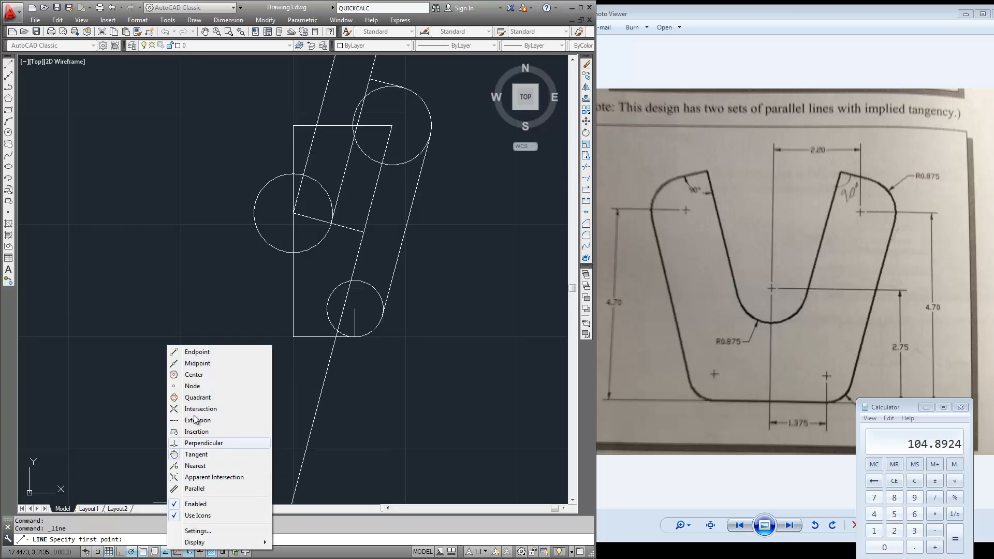
{"action": "left_click", "coordinate": [197, 349]}
Step: From the lower end of the vertical centre line, draw a line 1.375 to the left and 0.625 upward
{"action": "left_click", "coordinate": [293, 336]}
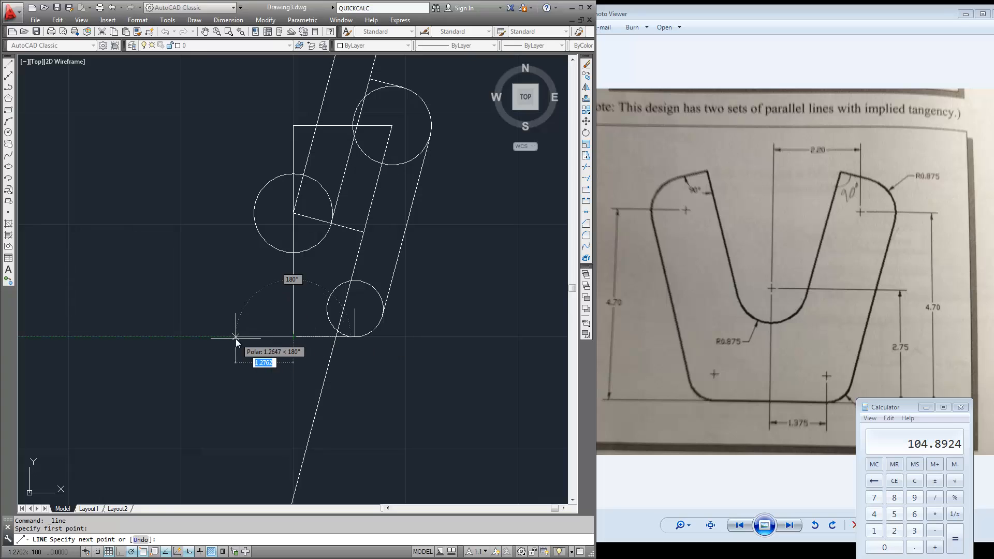
{"action": "type", "text": "1"}
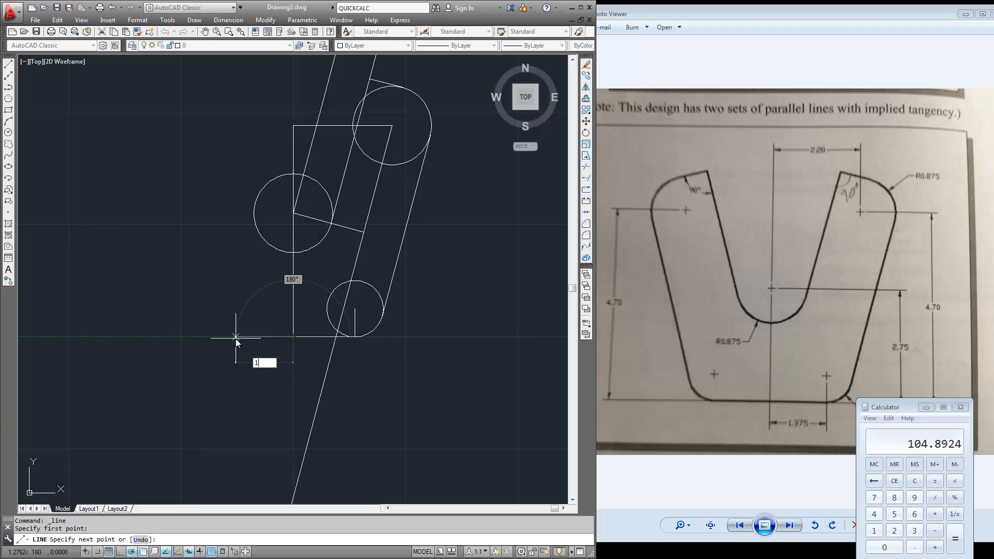
{"action": "type", "text": ".375"}
{"action": "key", "text": "Return"}
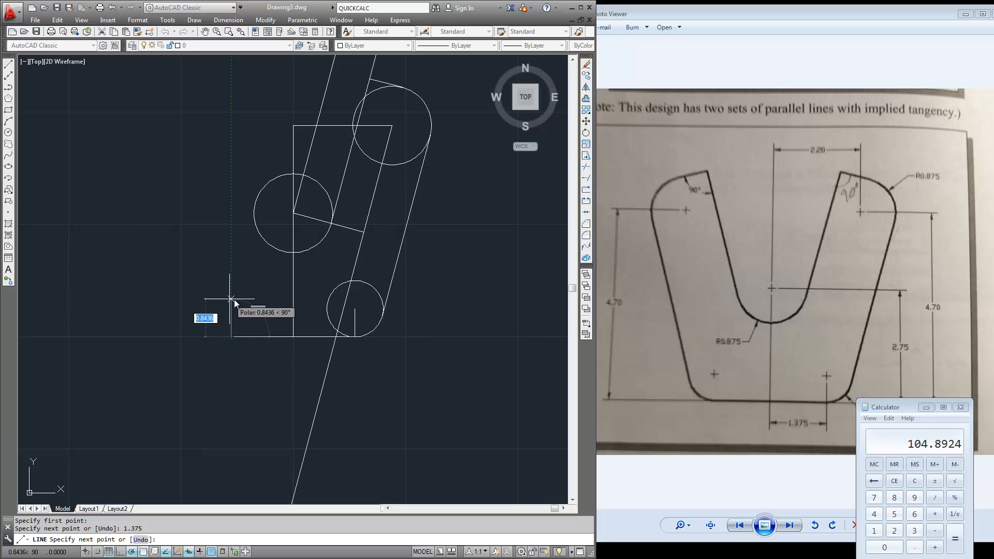
{"action": "left_click_drag", "start_coordinate": [911, 410], "coordinate": [912, 466]}
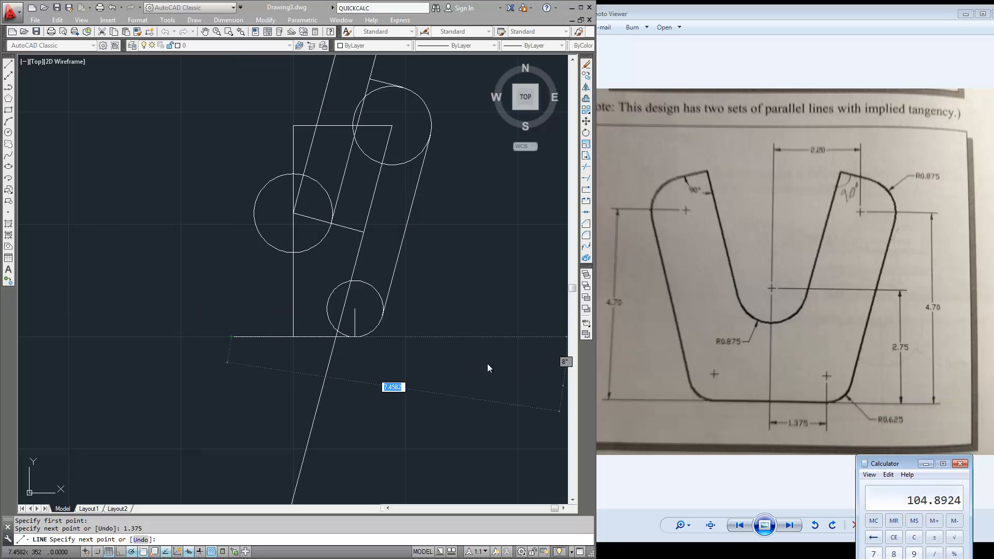
{"action": "left_click", "coordinate": [237, 277]}
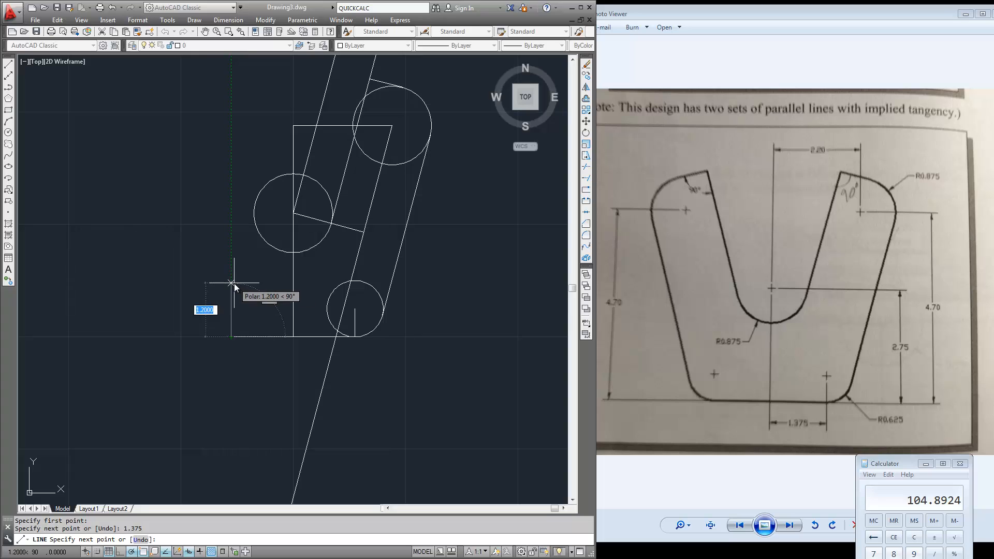
{"action": "type", "text": ".625"}
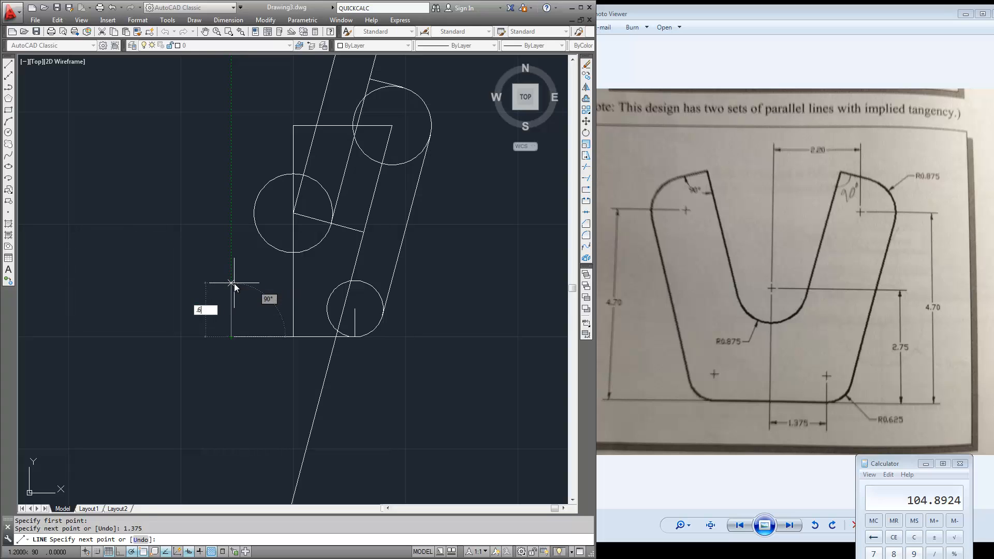
{"action": "key", "text": "Return"}
{"action": "key", "text": "Escape"}
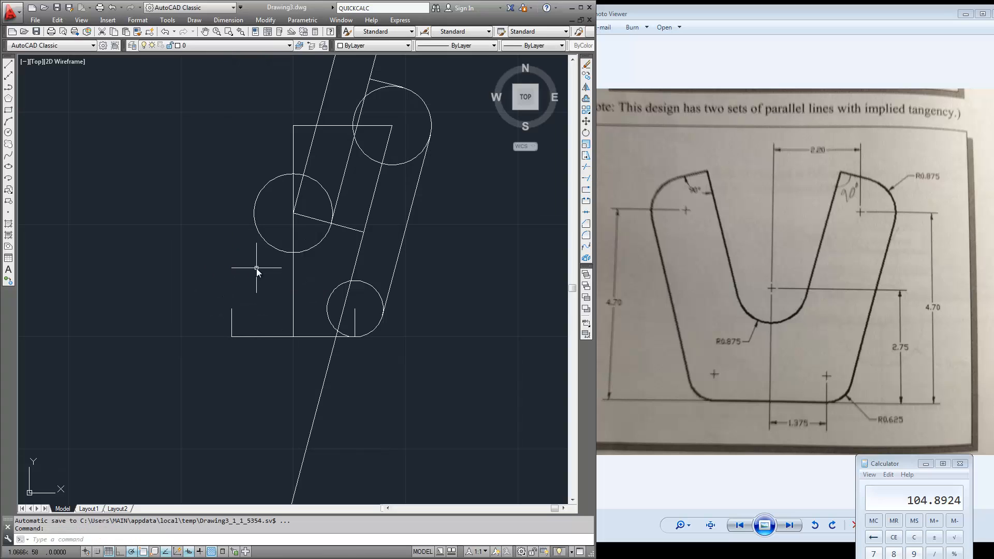
Step: Draw a circle of radius 0.625 centred on the upper end of the new short vertical line
{"action": "left_click", "coordinate": [194, 19]}
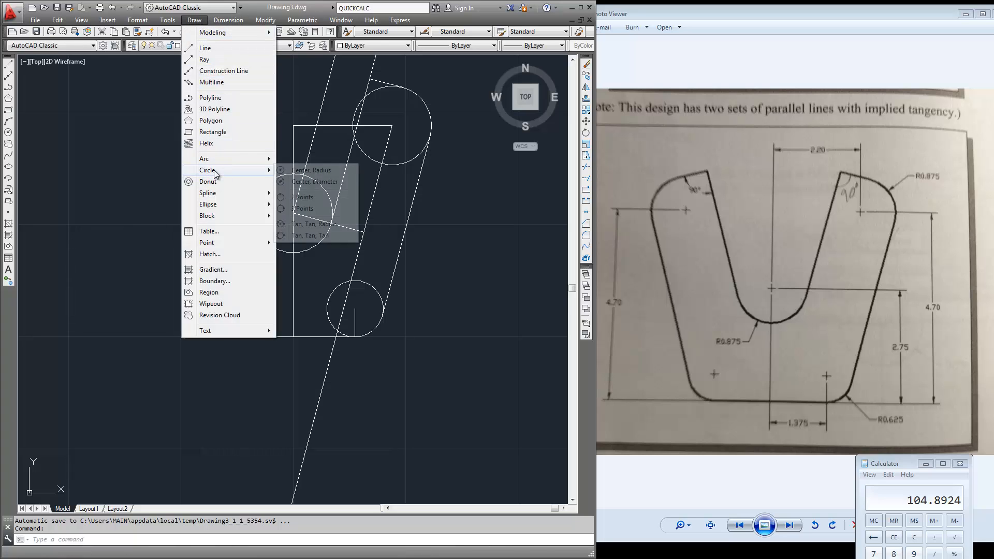
{"action": "mouse_move", "coordinate": [217, 170]}
{"action": "left_click", "coordinate": [299, 171]}
{"action": "left_click", "coordinate": [230, 312]}
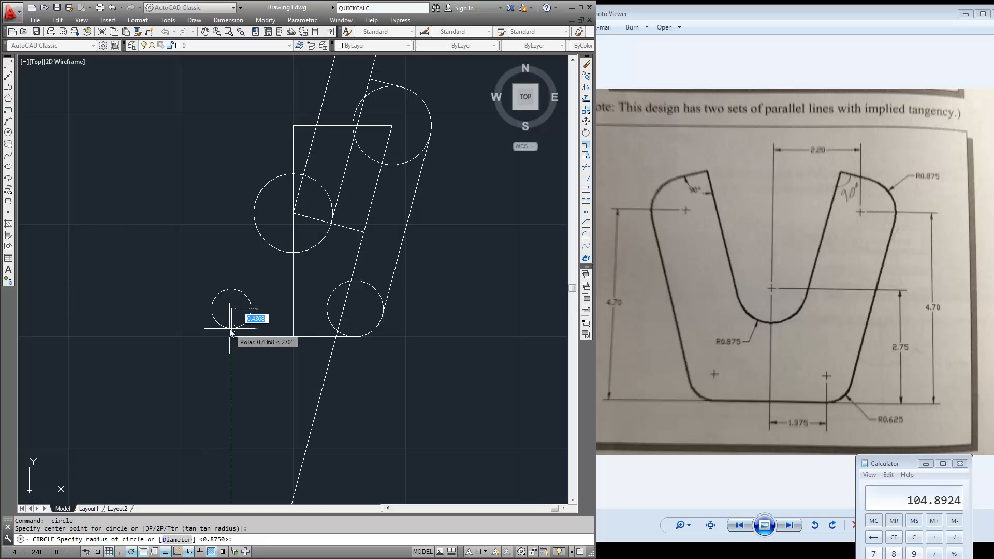
{"action": "type", "text": ".625"}
{"action": "key", "text": "Return"}
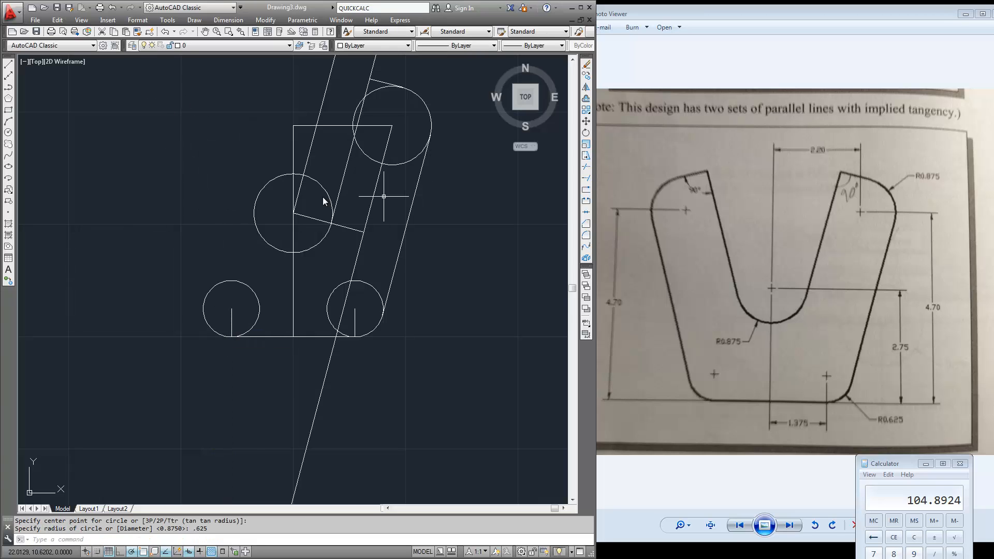
Step: From the lower end of the vertical centre line, draw a line 2.2 to the left and 4.7 upward
{"action": "left_click", "coordinate": [9, 64]}
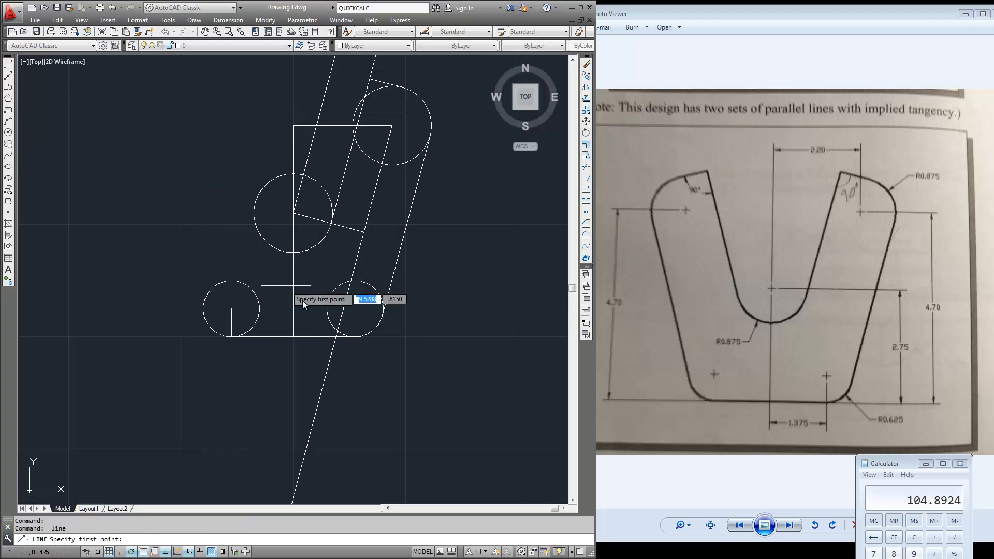
{"action": "left_click", "coordinate": [293, 336]}
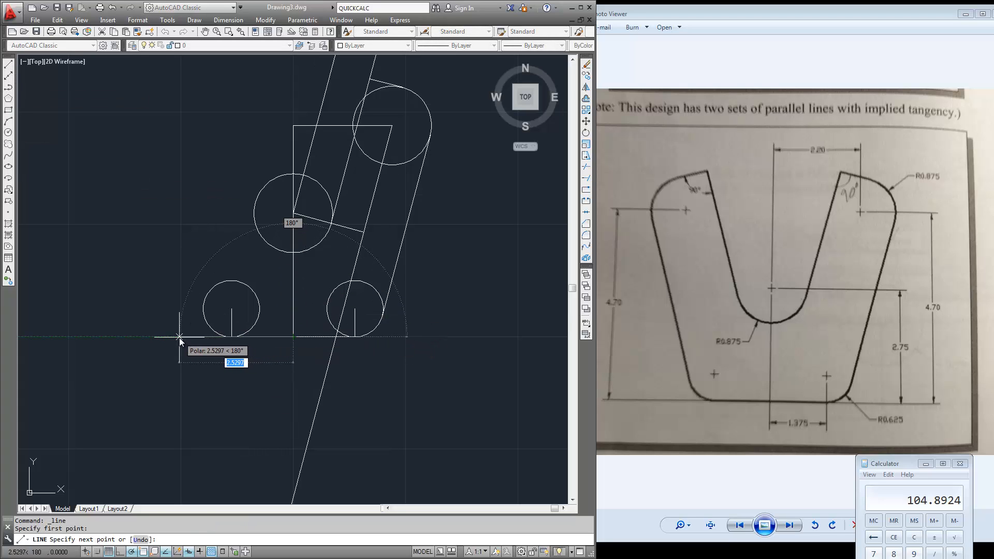
{"action": "type", "text": "2.2"}
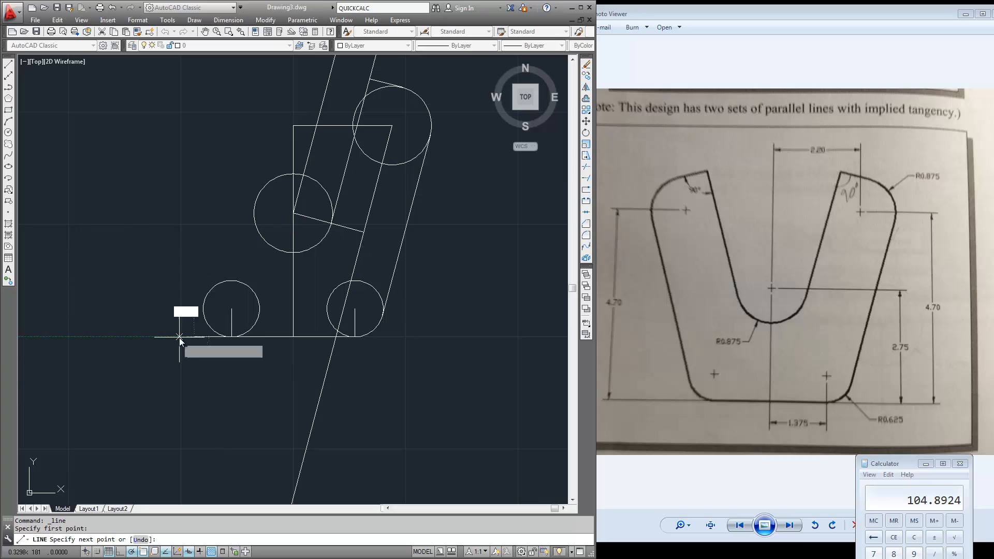
{"action": "key", "text": "Return"}
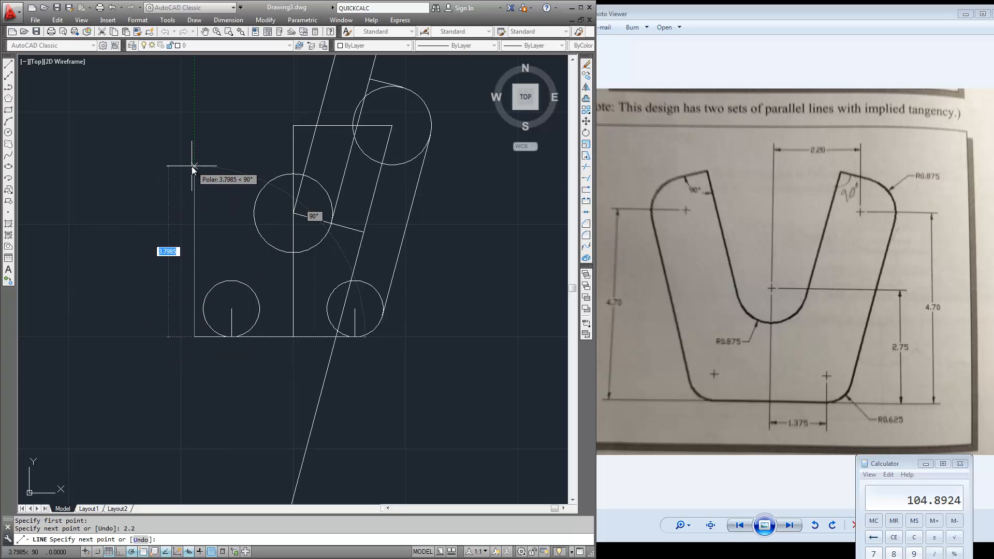
{"action": "type", "text": "4.7"}
{"action": "key", "text": "Return"}
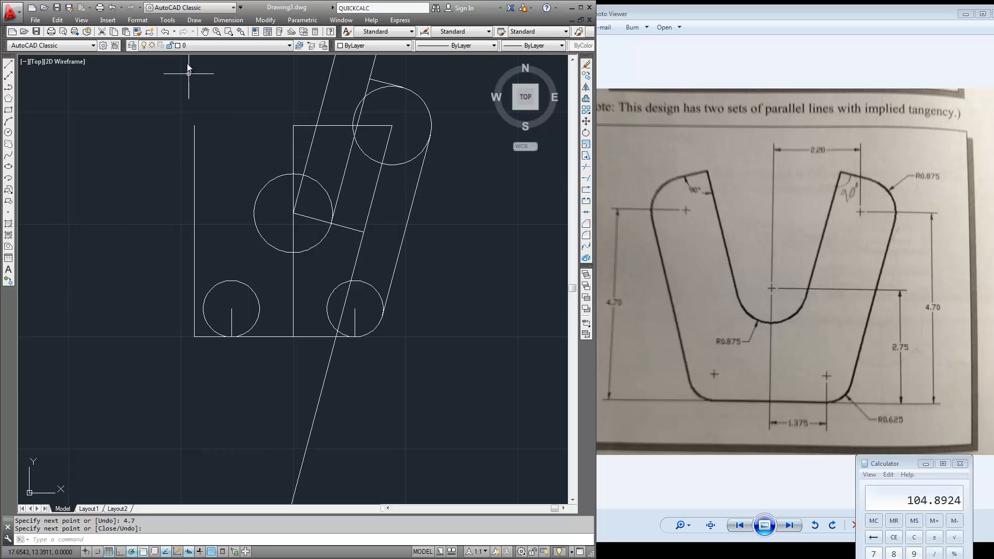
Step: Draw a circle of radius 0.875 centred on the upper end of the 4.7 vertical line
{"action": "right_click", "coordinate": [221, 121]}
{"action": "mouse_move", "coordinate": [252, 139]}
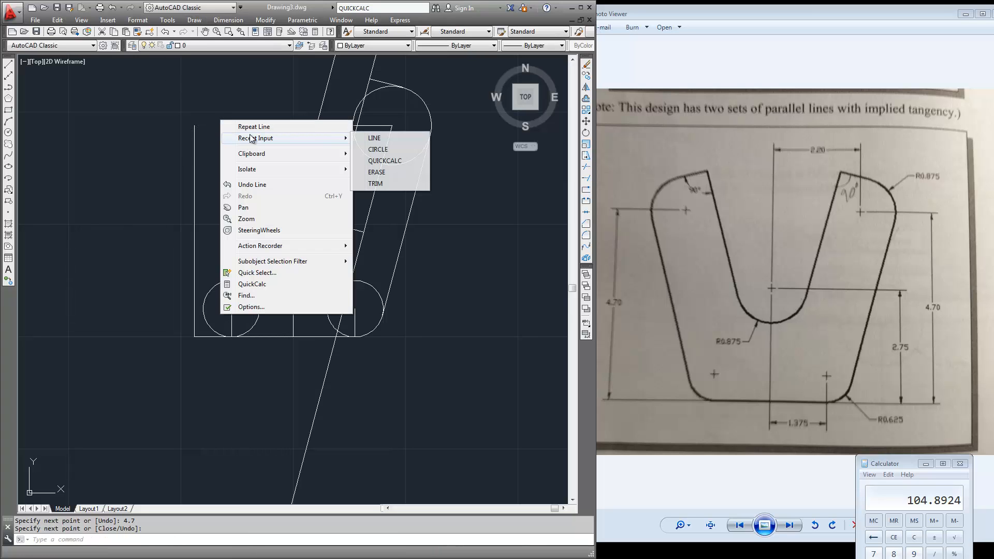
{"action": "left_click", "coordinate": [378, 149]}
{"action": "left_click", "coordinate": [193, 127]}
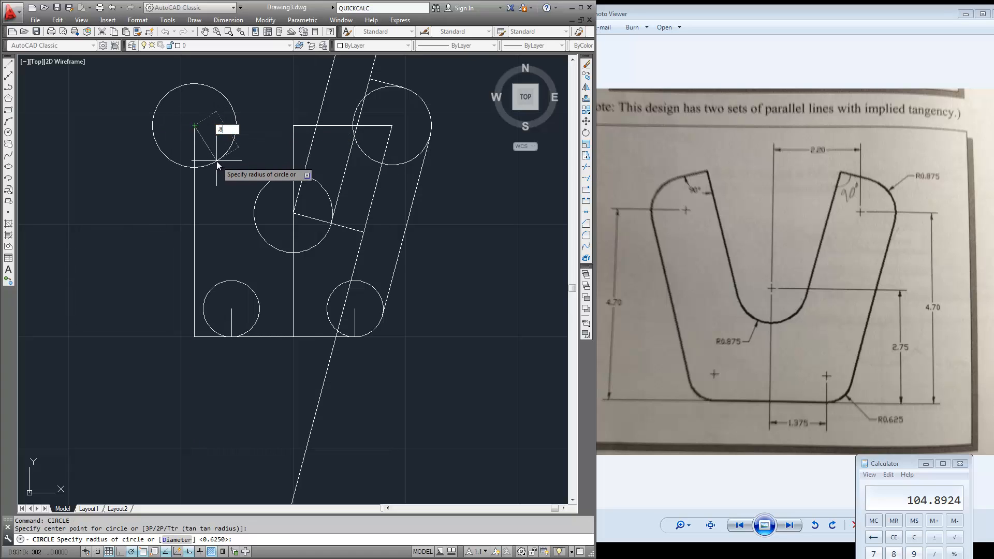
{"action": "key", "text": "Return"}
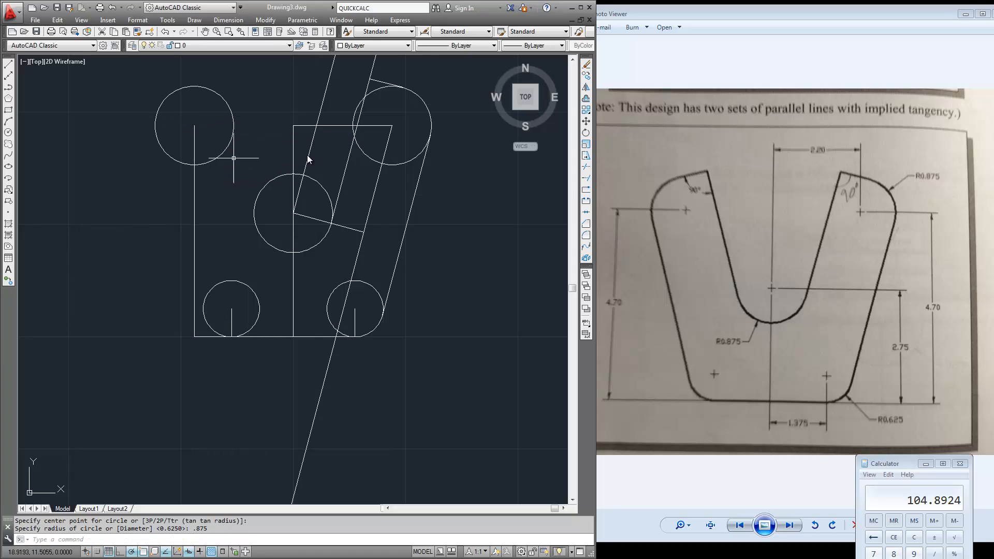
Step: Disable the Endpoint object snap and draw the plate's left outer edge tangent to the lower left and upper left circles
{"action": "left_click", "coordinate": [8, 65]}
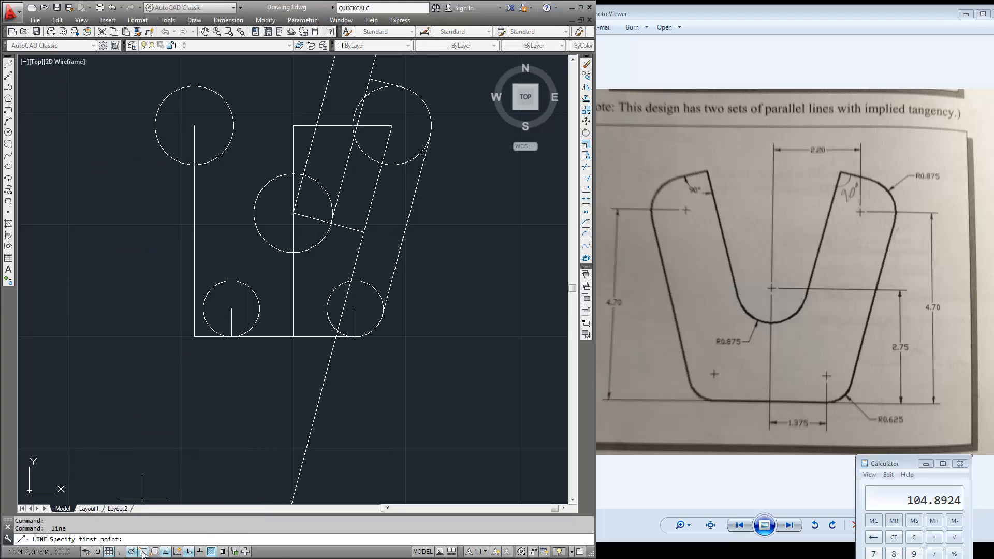
{"action": "right_click", "coordinate": [166, 553]}
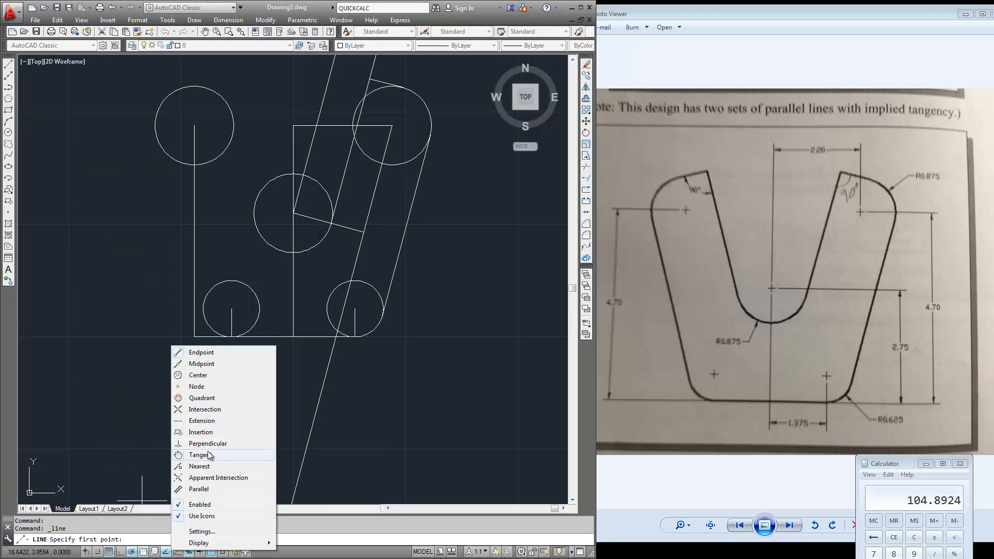
{"action": "left_click", "coordinate": [209, 355]}
{"action": "left_click", "coordinate": [205, 315]}
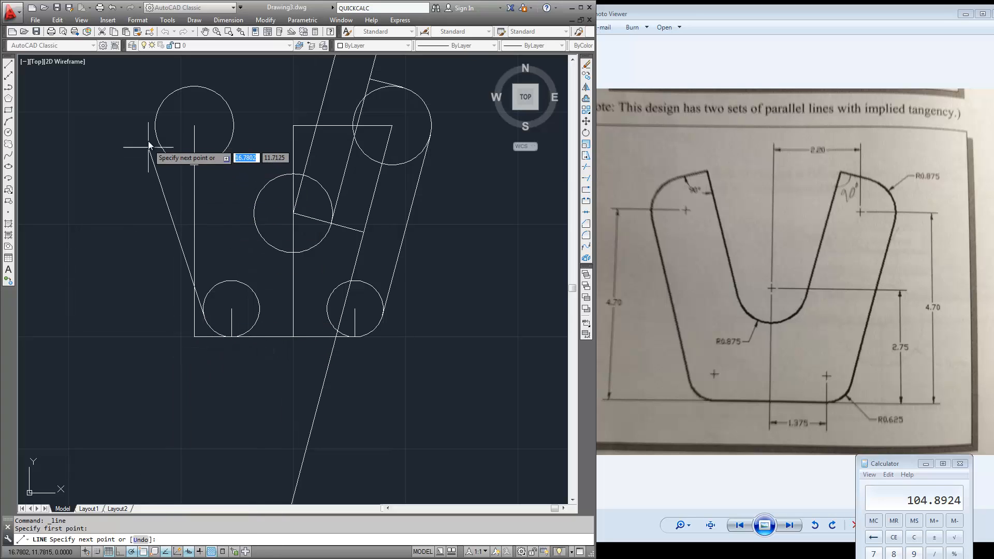
{"action": "left_click", "coordinate": [153, 135]}
{"action": "key", "text": "Return"}
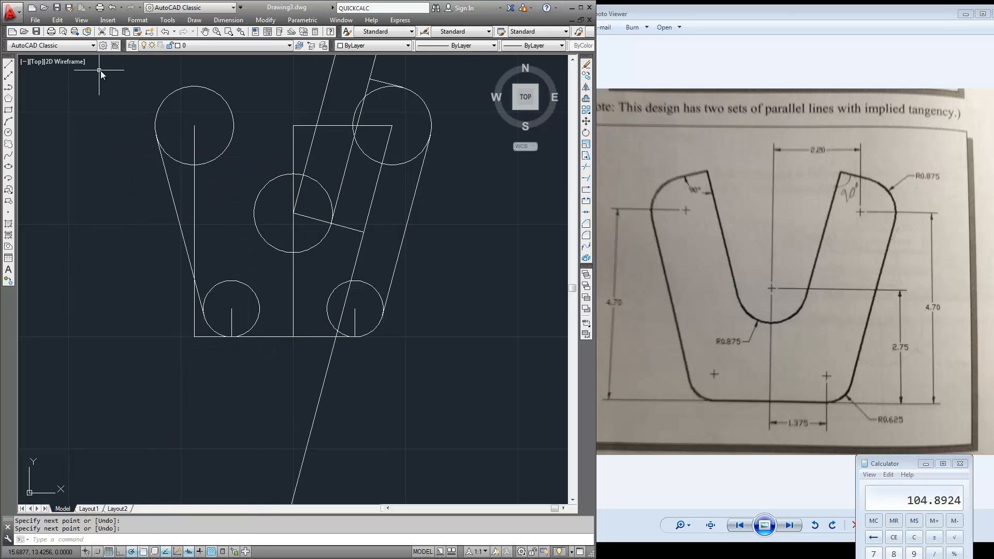
Step: Using QuickCalc with endpoint snapping instead of tangent, measure the angle of the left outer tangent line from its lower to its upper end
{"action": "type", "text": "QUICKCALC"}
{"action": "key", "text": "Return"}
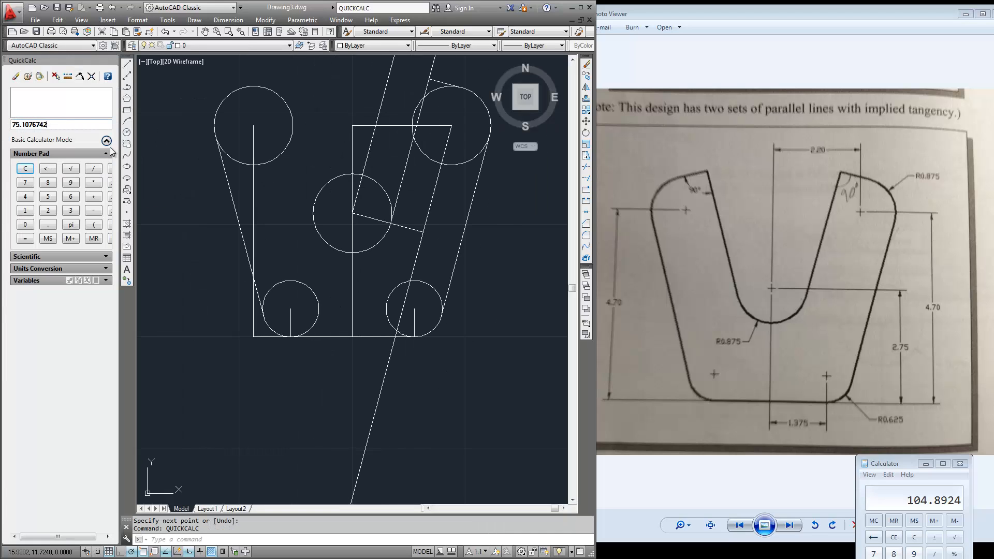
{"action": "left_click", "coordinate": [25, 168]}
{"action": "left_click", "coordinate": [67, 76]}
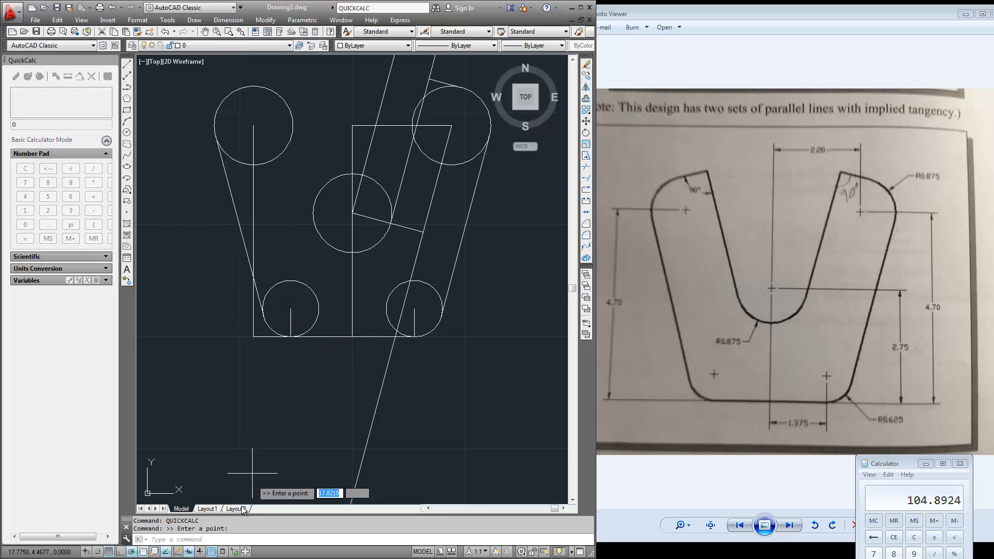
{"action": "right_click", "coordinate": [167, 555]}
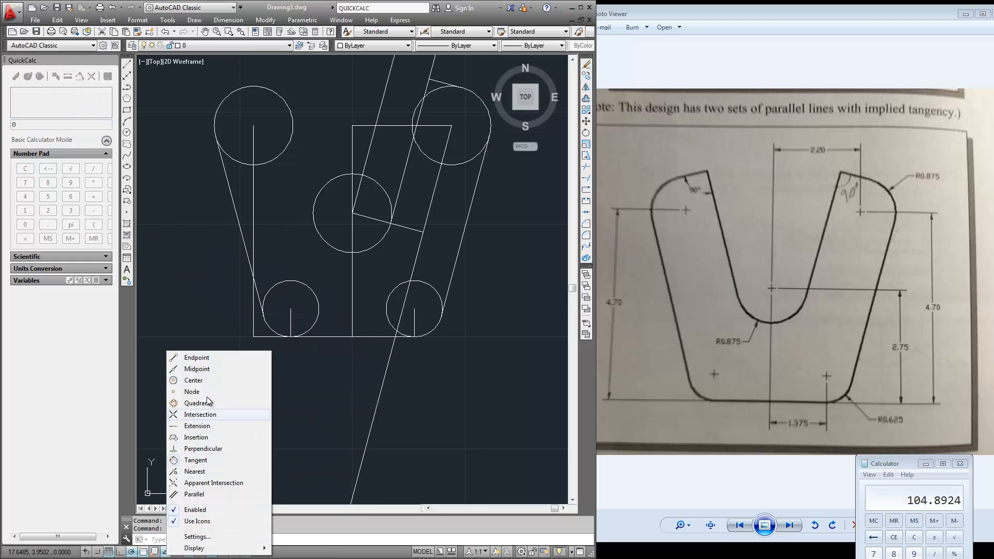
{"action": "left_click", "coordinate": [203, 357]}
{"action": "right_click", "coordinate": [169, 554]}
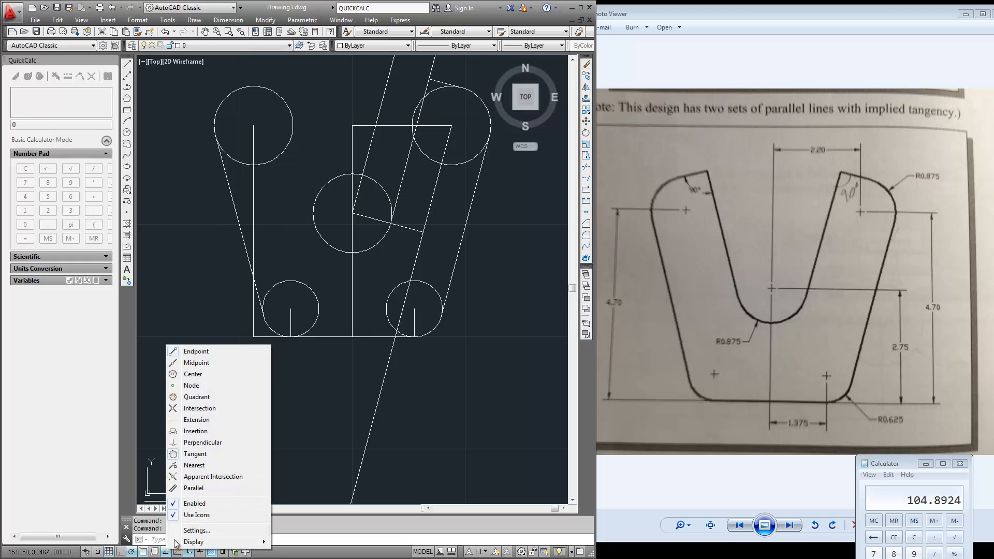
{"action": "left_click", "coordinate": [196, 459]}
{"action": "left_click", "coordinate": [263, 316]}
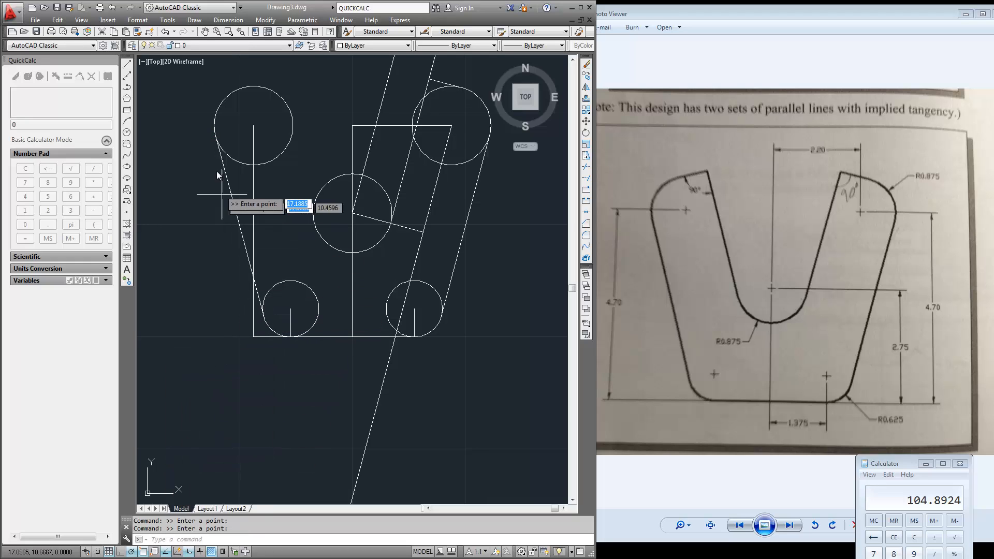
{"action": "left_click", "coordinate": [216, 137]}
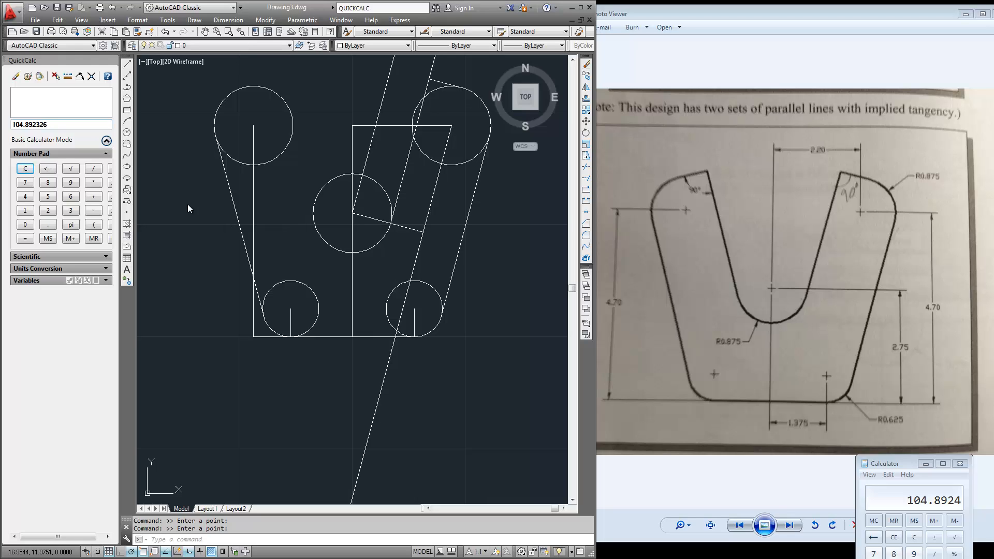
{"action": "left_click_drag", "start_coordinate": [894, 463], "coordinate": [740, 303]}
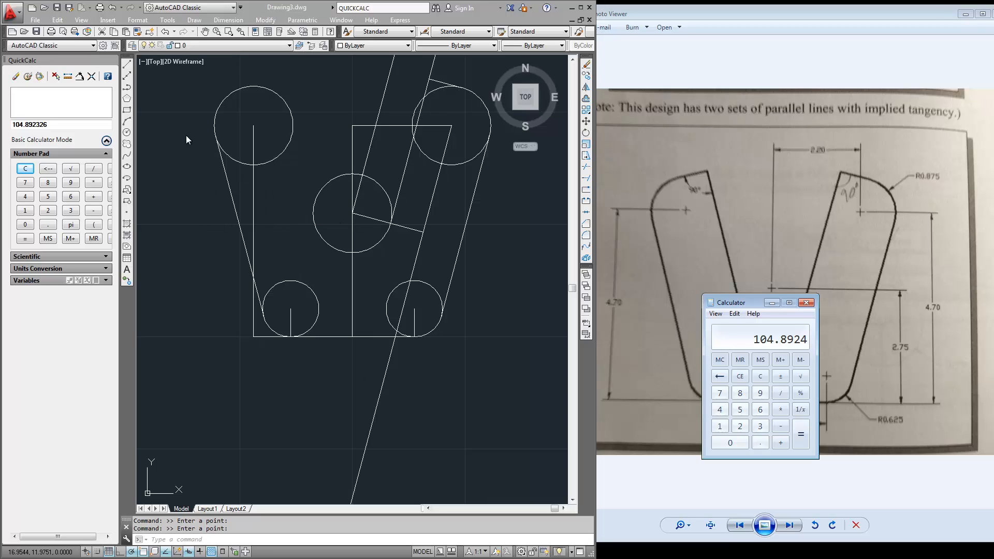
{"action": "left_click", "coordinate": [126, 65]}
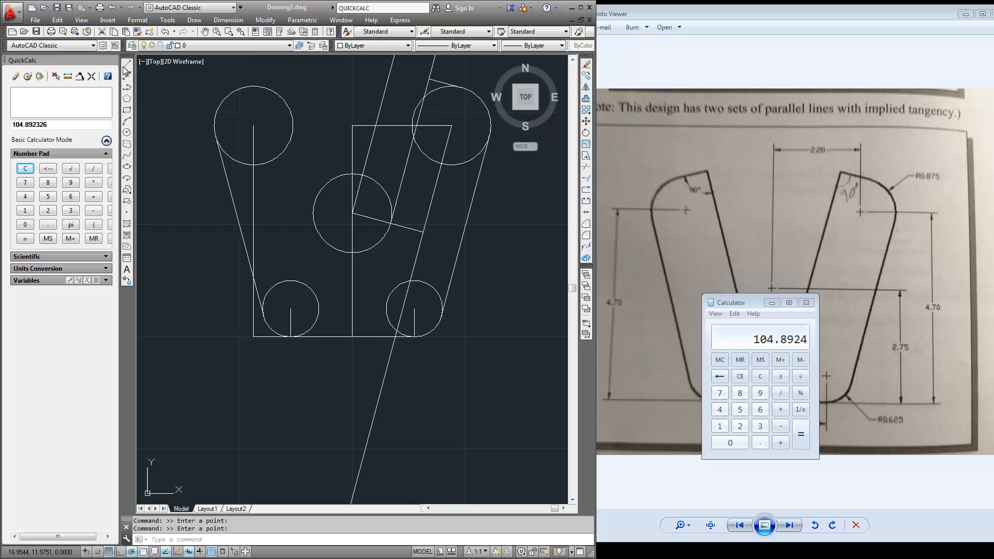
{"action": "left_click", "coordinate": [255, 126]}
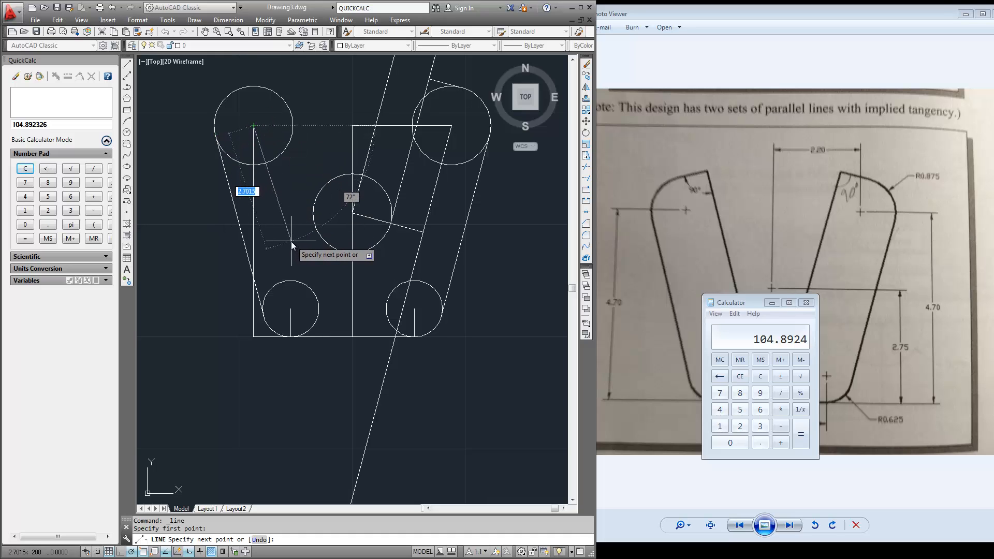
{"action": "key", "text": "Escape"}
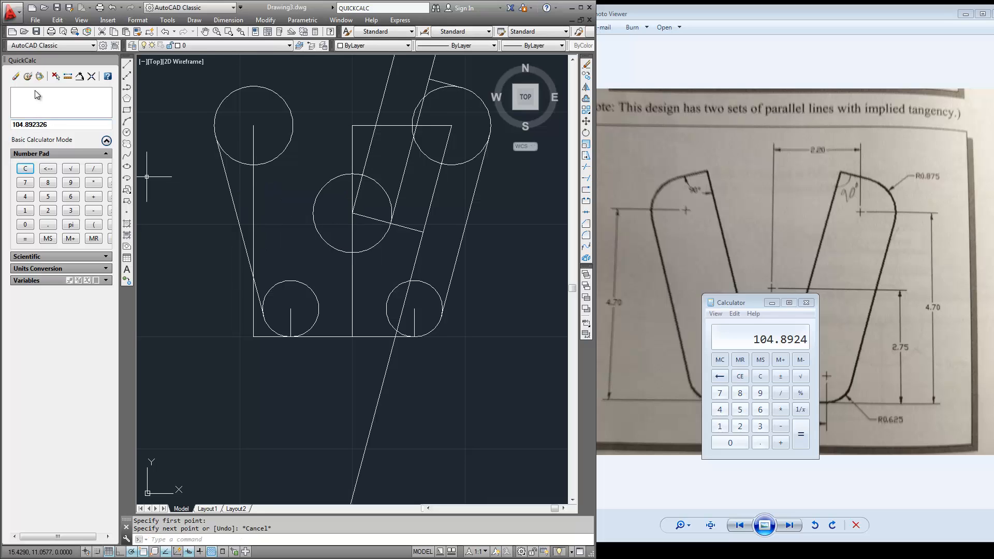
Step: Draw a line 10 units long at 104.8923° up from the centre of the middle circle
{"action": "left_click", "coordinate": [127, 63]}
{"action": "left_click", "coordinate": [352, 214]}
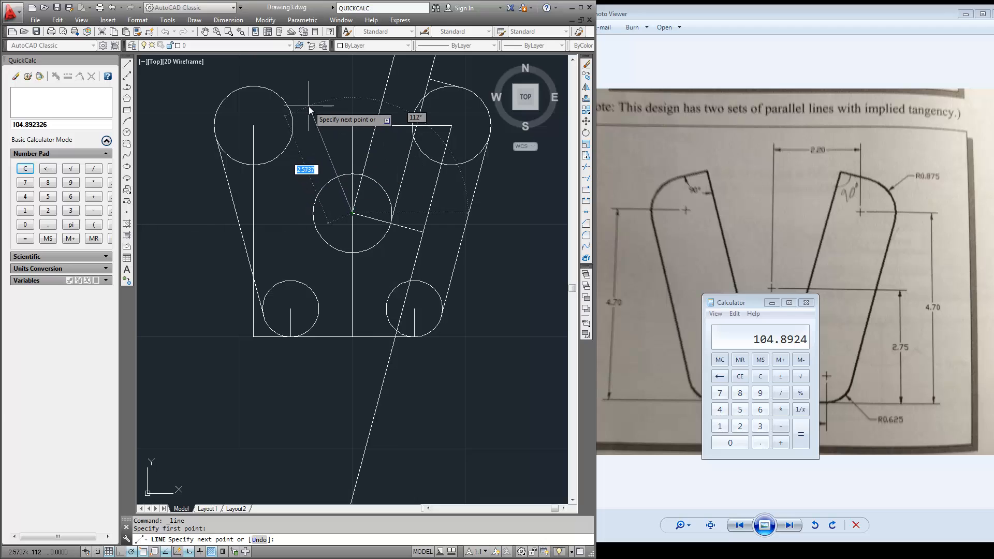
{"action": "type", "text": "10"}
{"action": "key", "text": "Tab"}
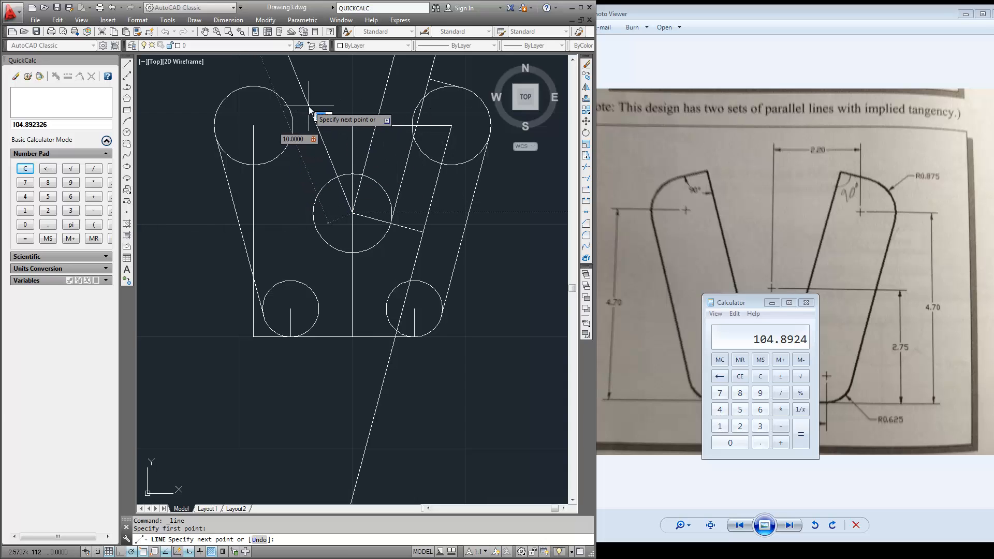
{"action": "type", "text": "104.8923"}
{"action": "key", "text": "Return"}
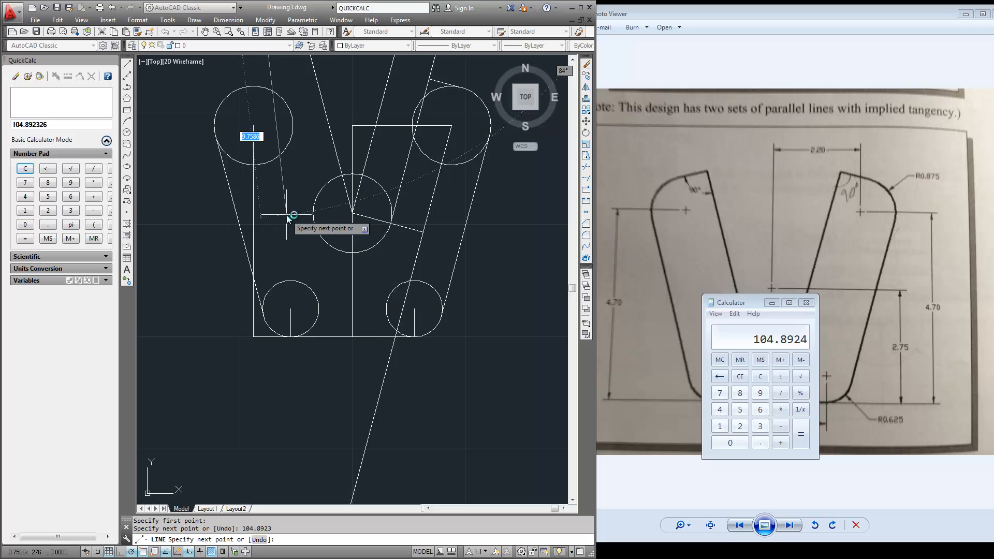
{"action": "key", "text": "Return"}
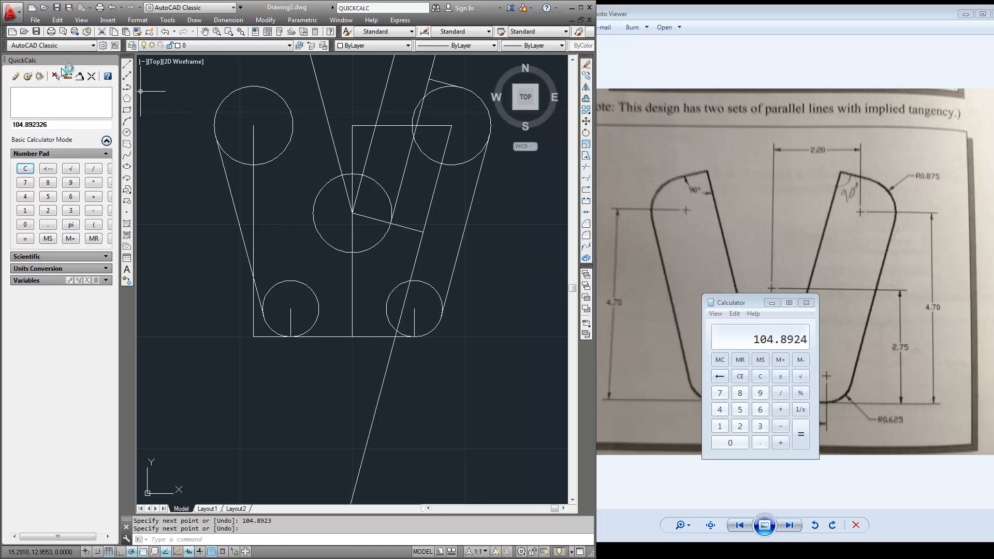
Step: Start a line at the upper-left circle's centre and compute 180 − 104.8923 in the Windows Calculator
{"action": "left_click", "coordinate": [126, 64]}
{"action": "left_click", "coordinate": [253, 125]}
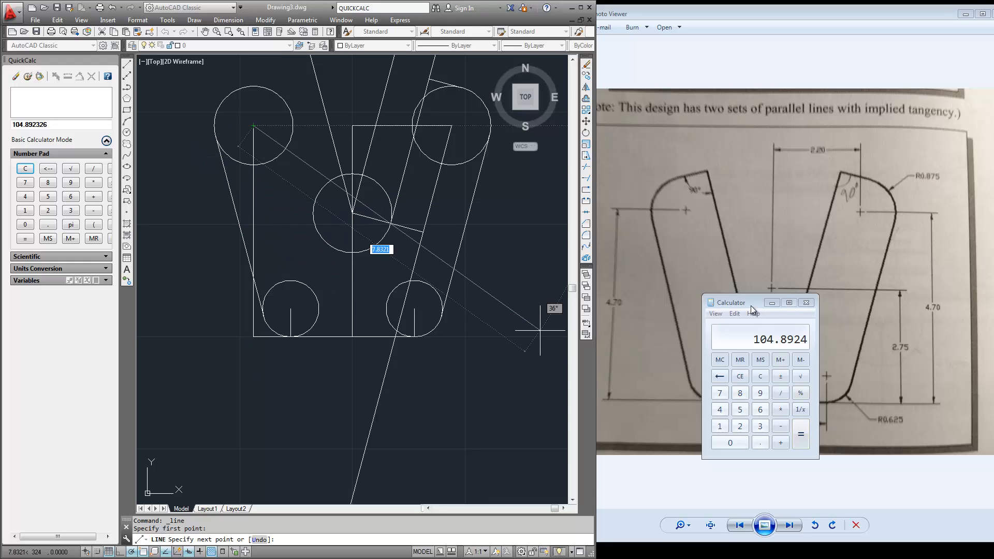
{"action": "left_click_drag", "start_coordinate": [751, 306], "coordinate": [714, 238]}
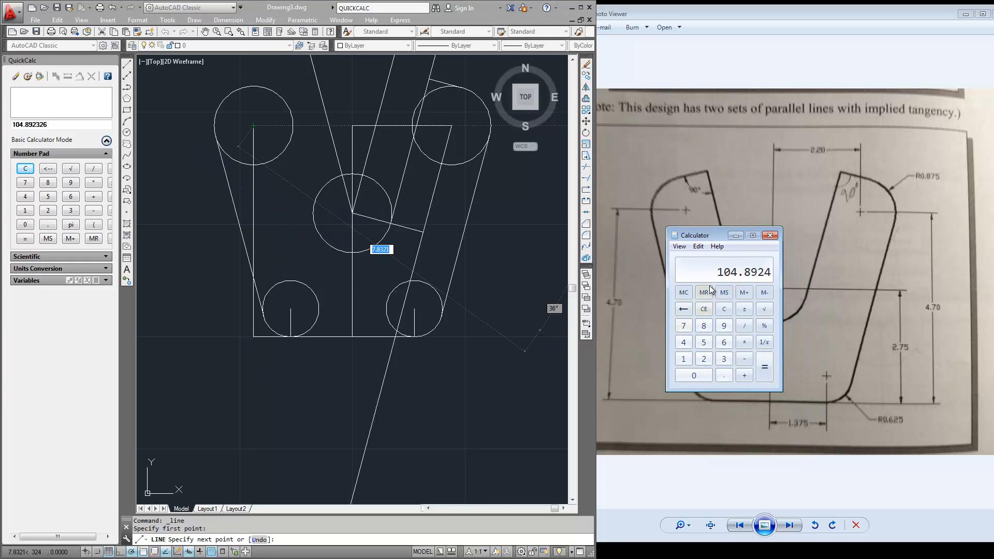
{"action": "left_click", "coordinate": [683, 361]}
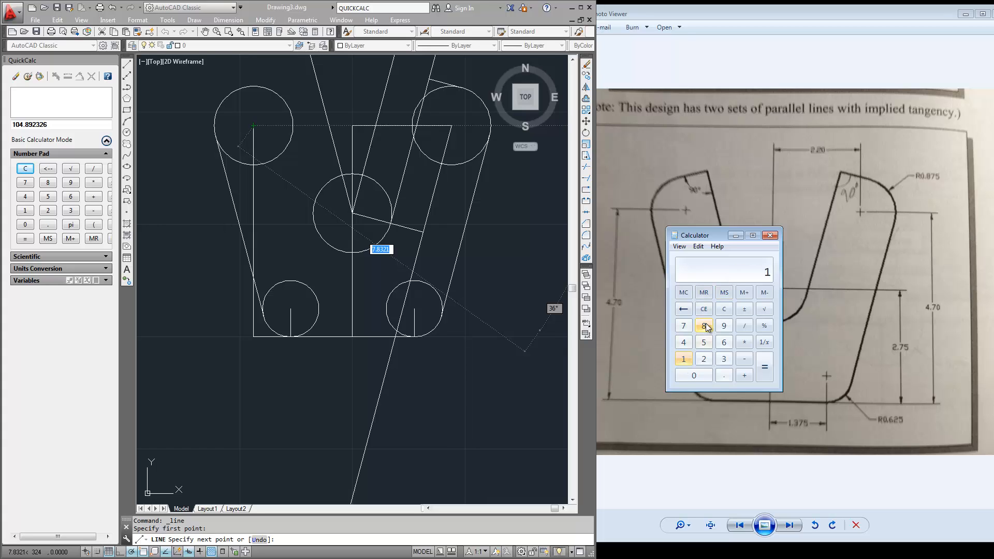
{"action": "left_click", "coordinate": [703, 326]}
{"action": "left_click", "coordinate": [692, 375]}
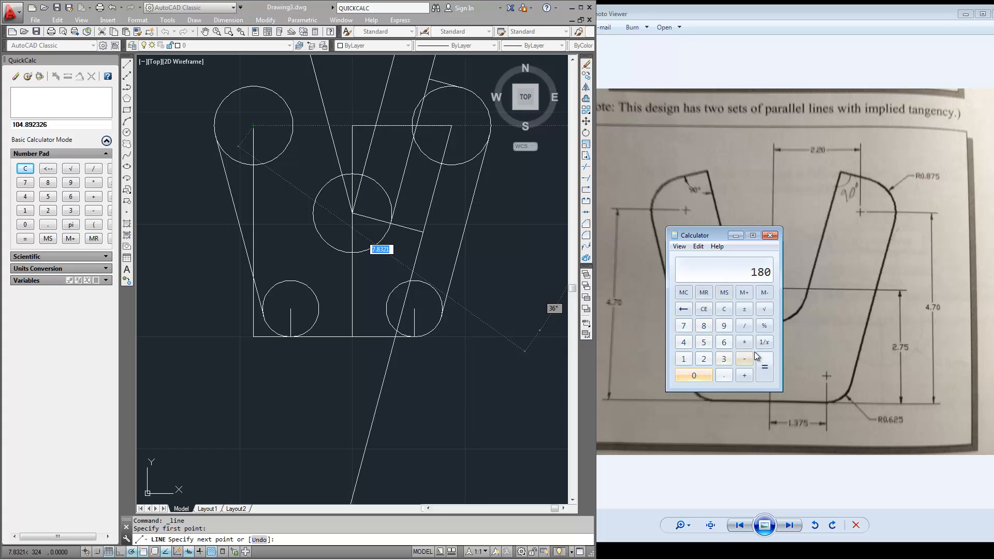
{"action": "left_click", "coordinate": [744, 360]}
{"action": "left_click", "coordinate": [684, 359]}
{"action": "left_click", "coordinate": [692, 376]}
{"action": "left_click", "coordinate": [683, 343]}
{"action": "left_click", "coordinate": [723, 376]}
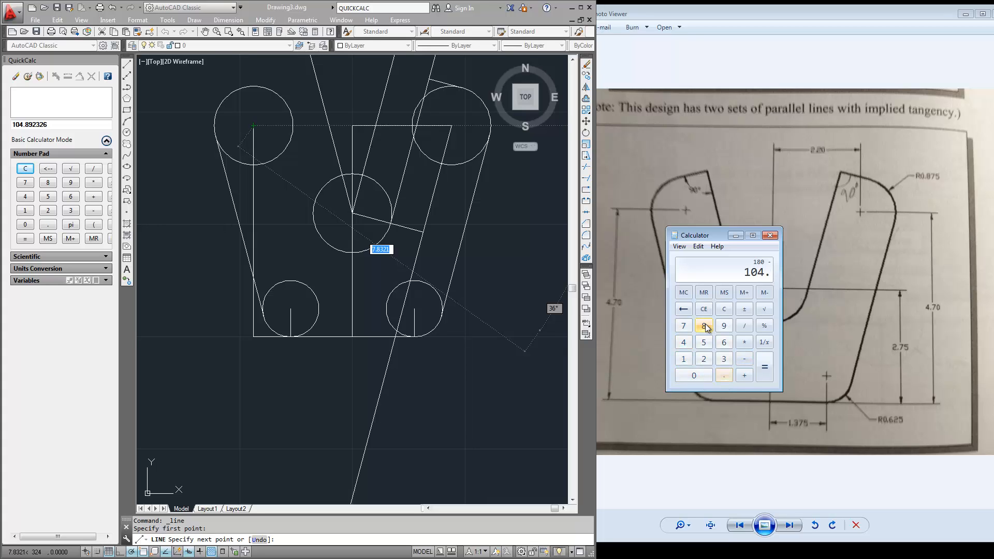
{"action": "left_click", "coordinate": [704, 326]}
{"action": "left_click", "coordinate": [723, 326]}
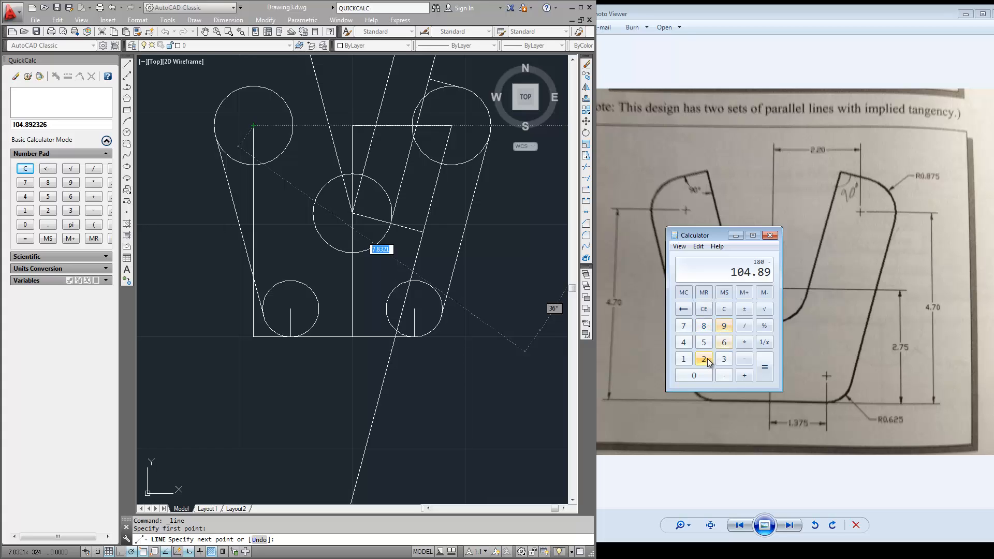
{"action": "left_click", "coordinate": [704, 359]}
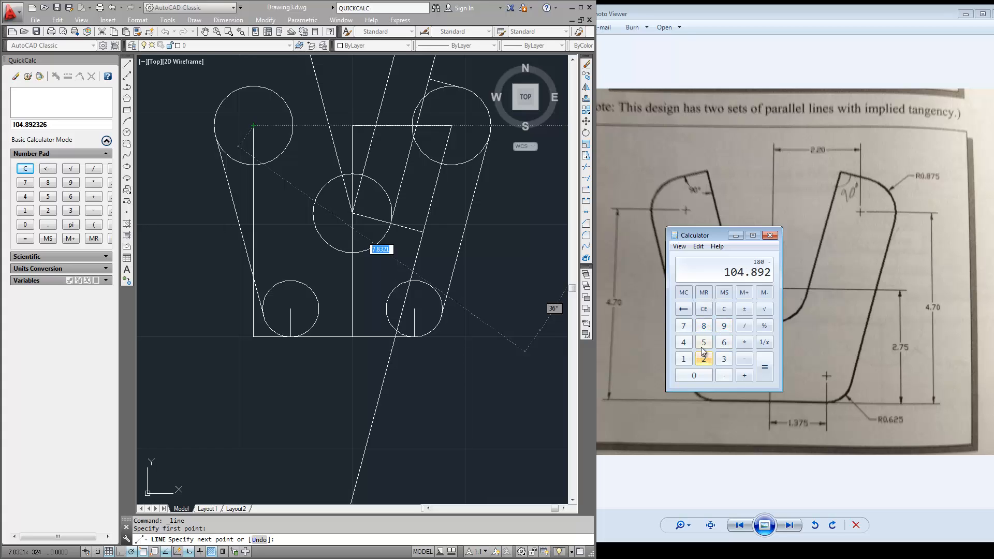
{"action": "left_click", "coordinate": [724, 358]}
{"action": "left_click", "coordinate": [764, 368]}
Step: Finish the line running down from the upper-left circle's centre with a length of 10 units and an angle of 75.1076°
{"action": "left_click", "coordinate": [321, 163]}
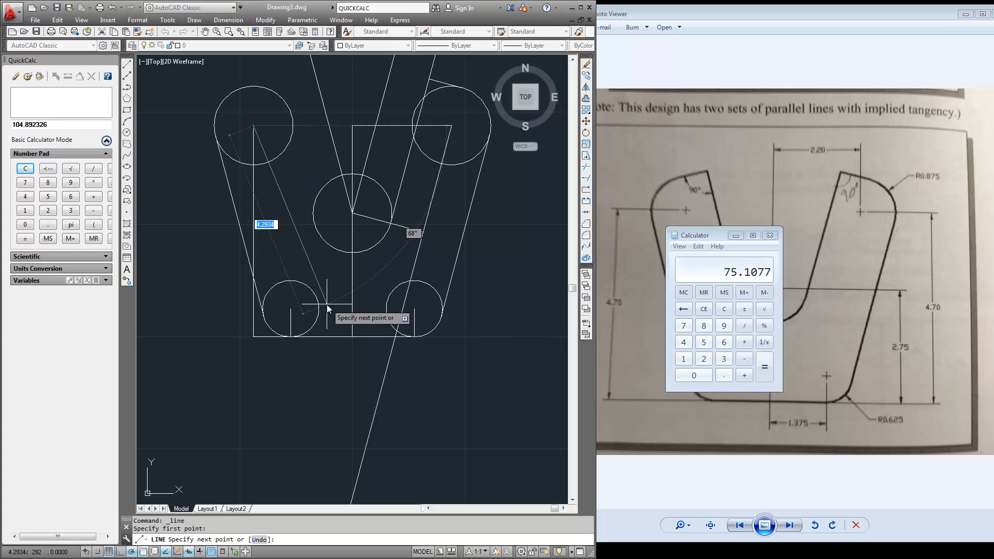
{"action": "type", "text": "10"}
{"action": "key", "text": "Tab"}
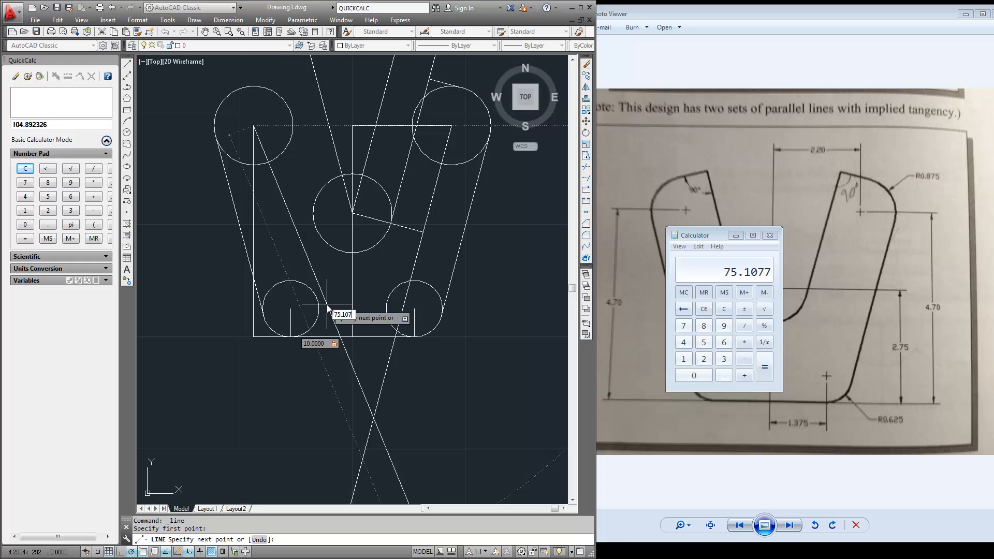
{"action": "key", "text": "Return"}
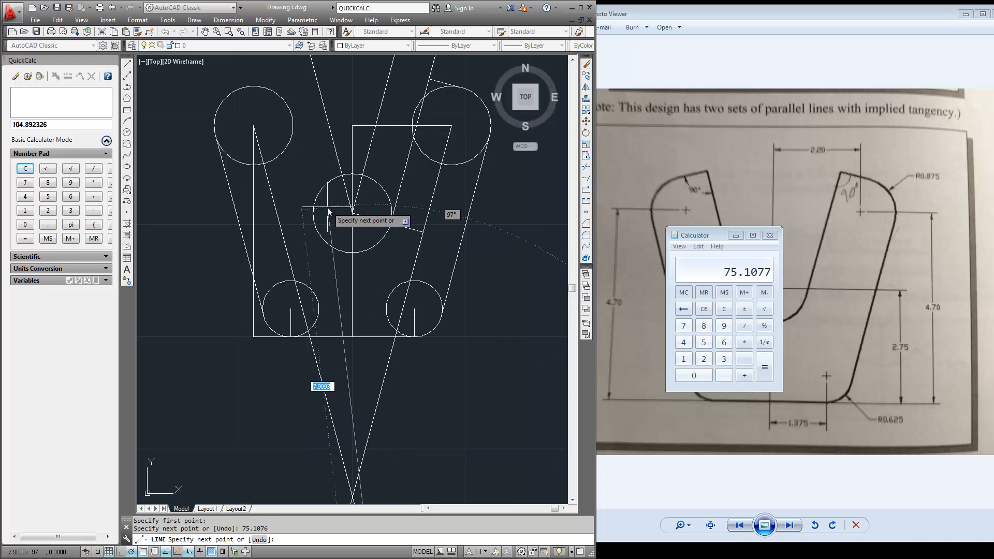
{"action": "key", "text": "Return"}
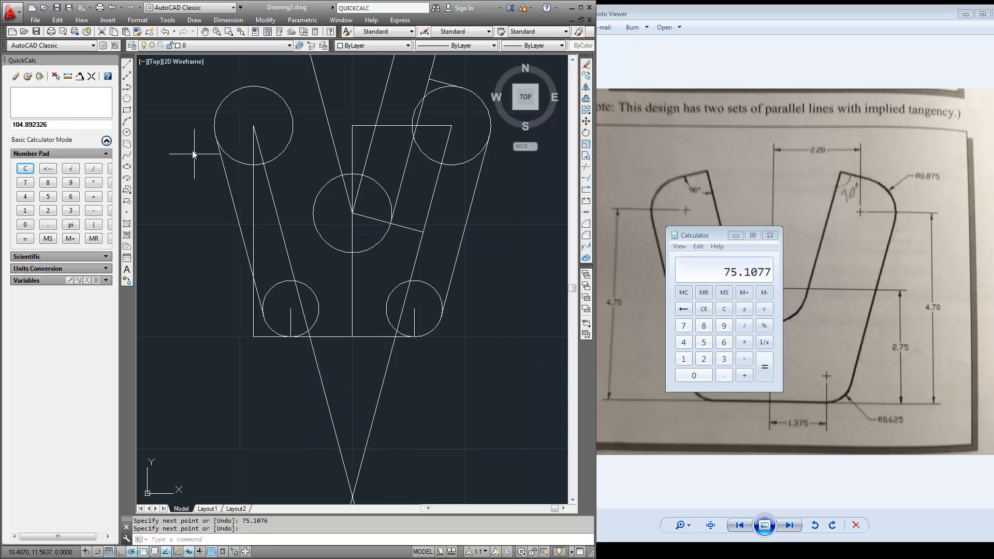
Step: With perpendicular snapping enabled, draw a line from the middle circle's centre perpendicular to the slanted line from the upper-left circle's centre
{"action": "left_click", "coordinate": [128, 67]}
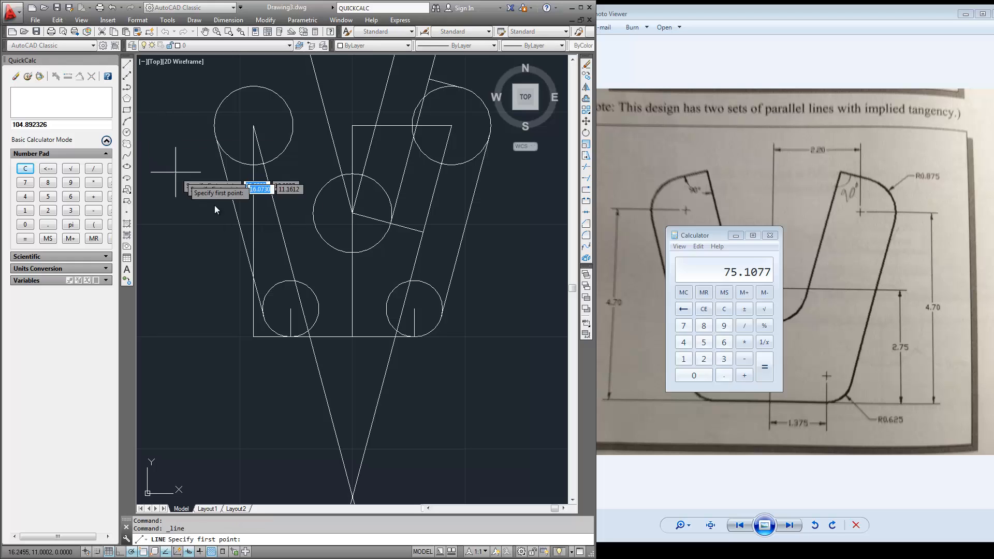
{"action": "left_click", "coordinate": [351, 212]}
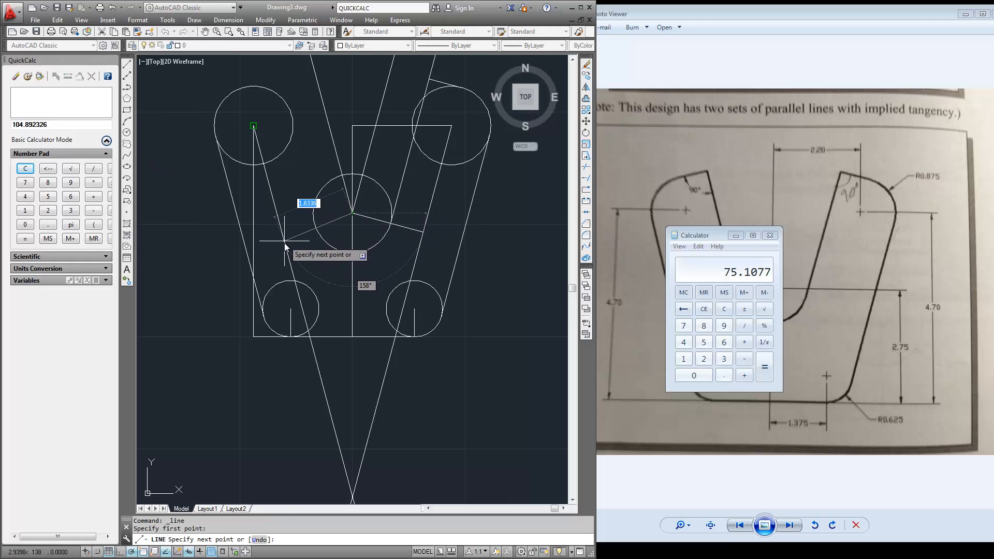
{"action": "right_click", "coordinate": [169, 553]}
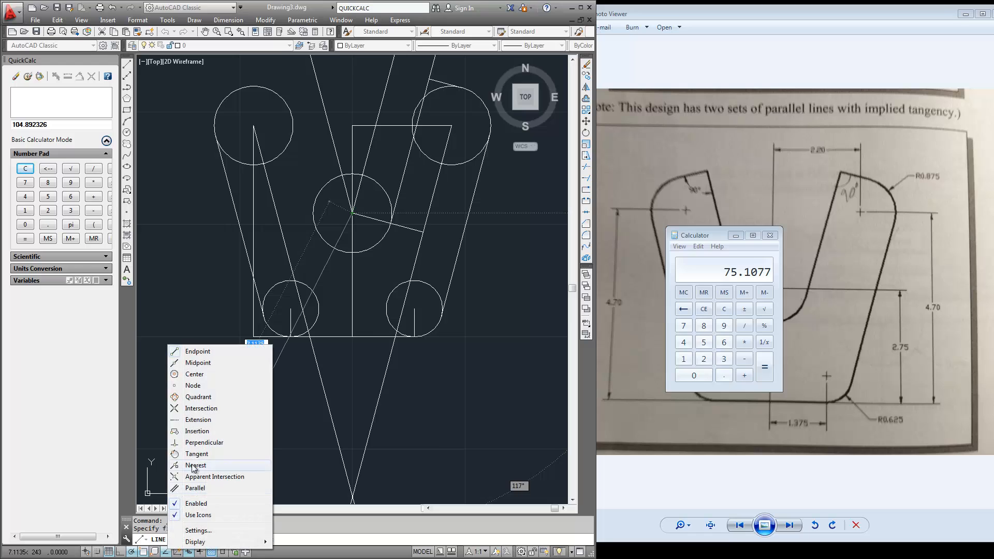
{"action": "left_click", "coordinate": [217, 442]}
{"action": "left_click", "coordinate": [284, 233]}
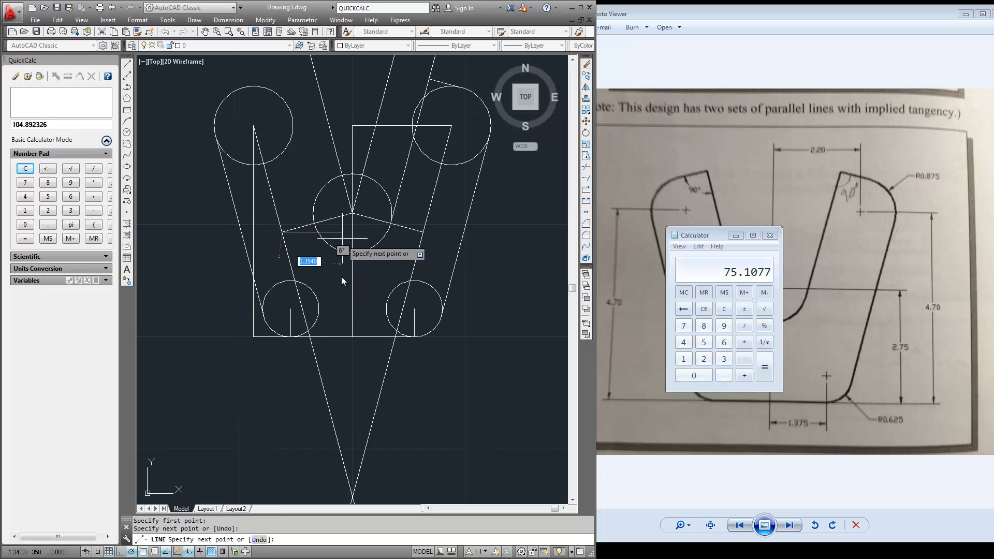
{"action": "key", "text": "Return"}
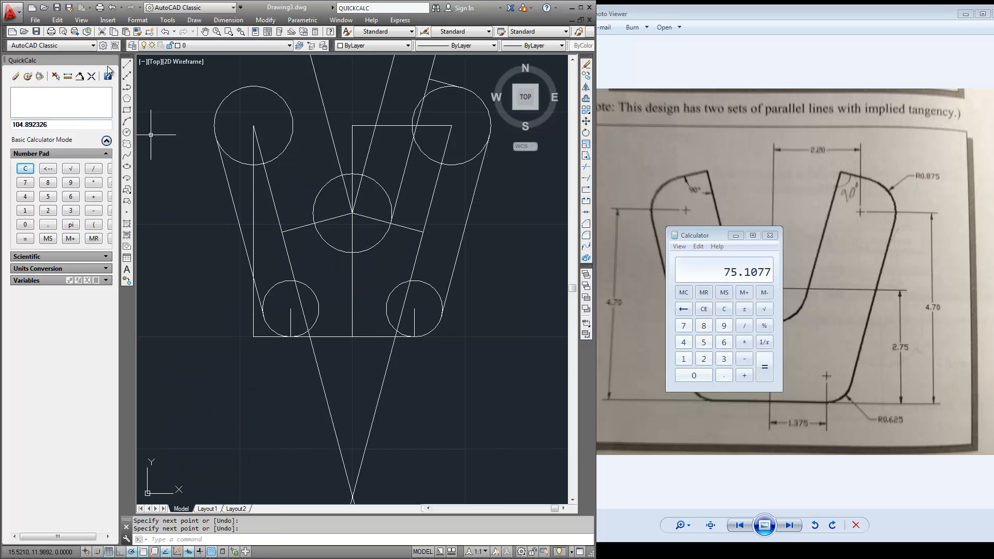
Step: With intersection snapping, draw a line 10 units long at 104.8923° from where the left perpendicular line crosses the middle circle
{"action": "left_click", "coordinate": [127, 63]}
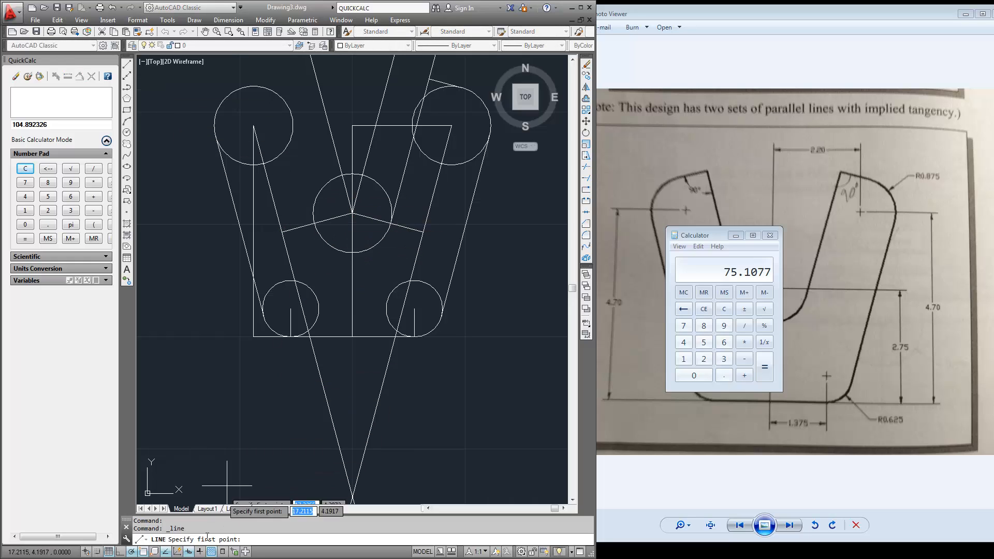
{"action": "right_click", "coordinate": [176, 552]}
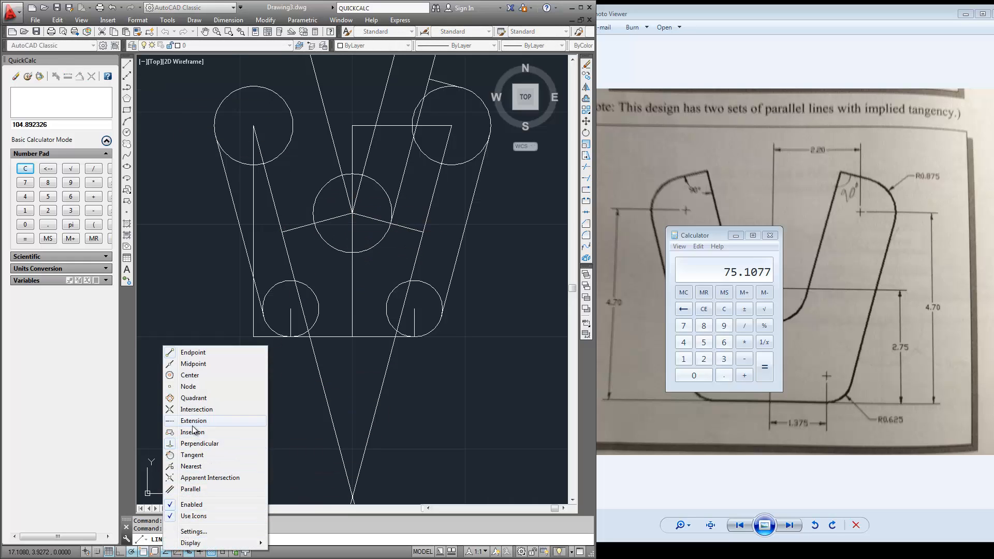
{"action": "left_click", "coordinate": [203, 409]}
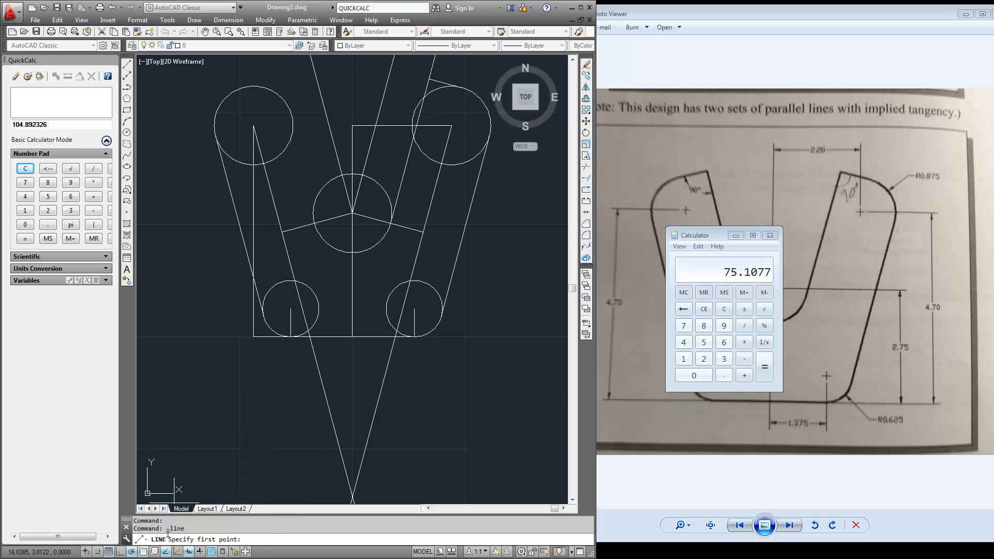
{"action": "right_click", "coordinate": [167, 551]}
{"action": "left_click", "coordinate": [200, 445]}
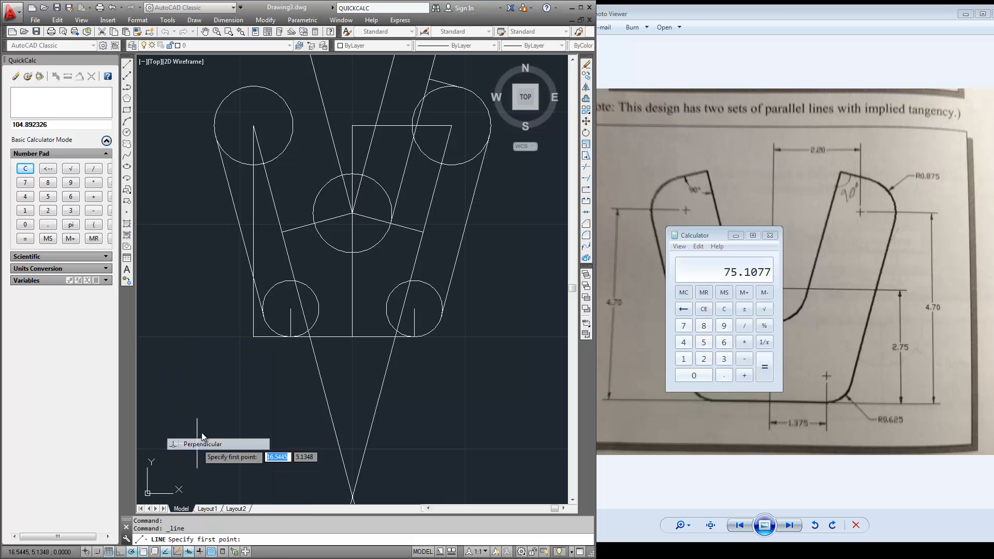
{"action": "left_click", "coordinate": [327, 228]}
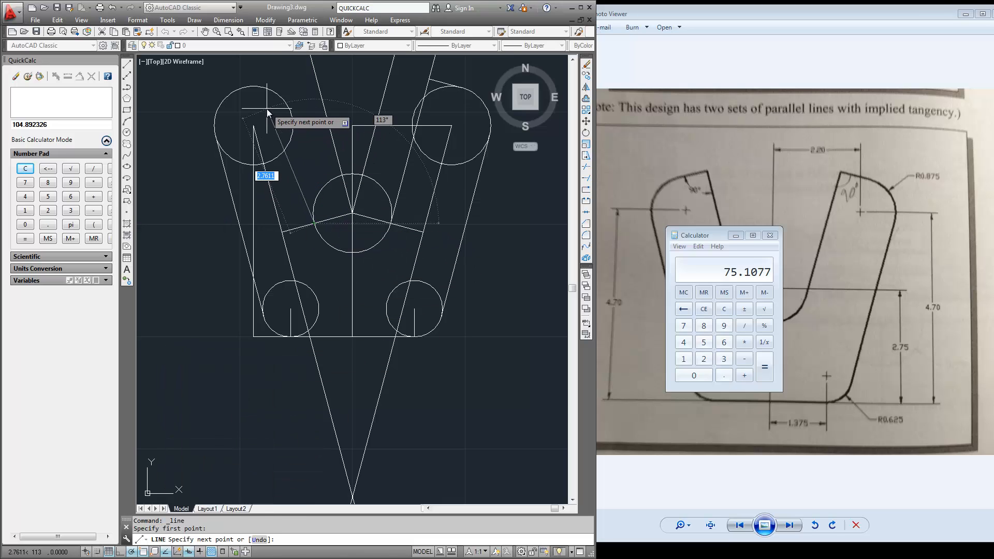
{"action": "type", "text": "10"}
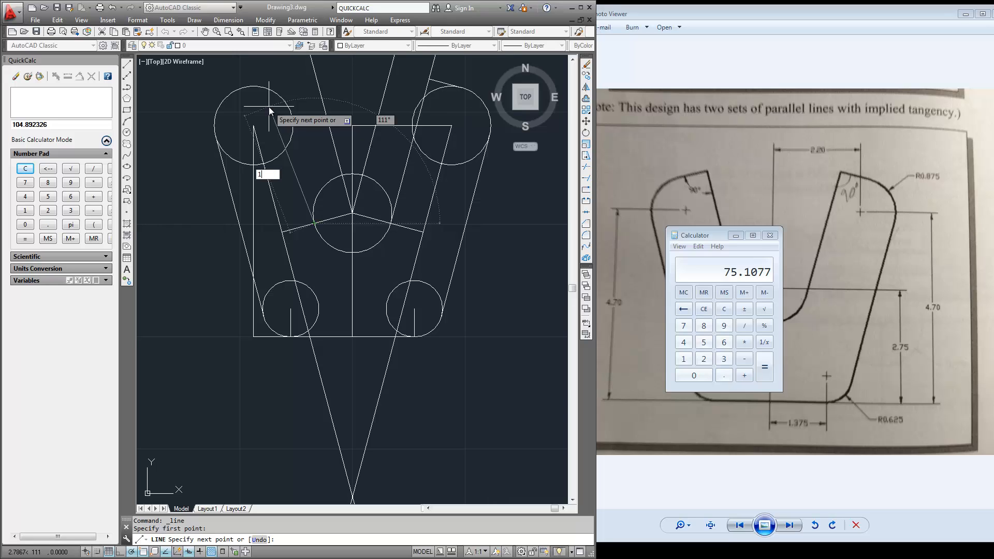
{"action": "key", "text": "Tab"}
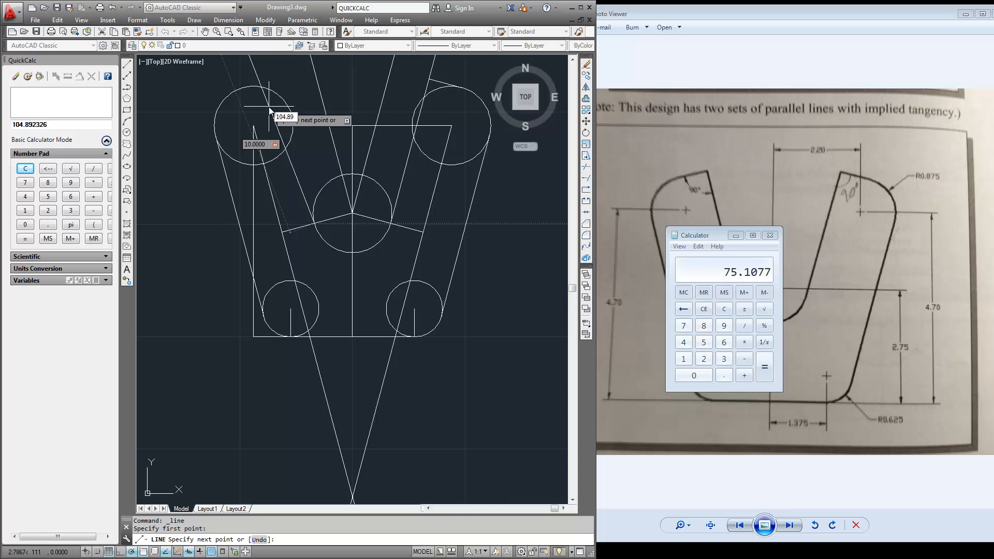
{"action": "key", "text": "Return"}
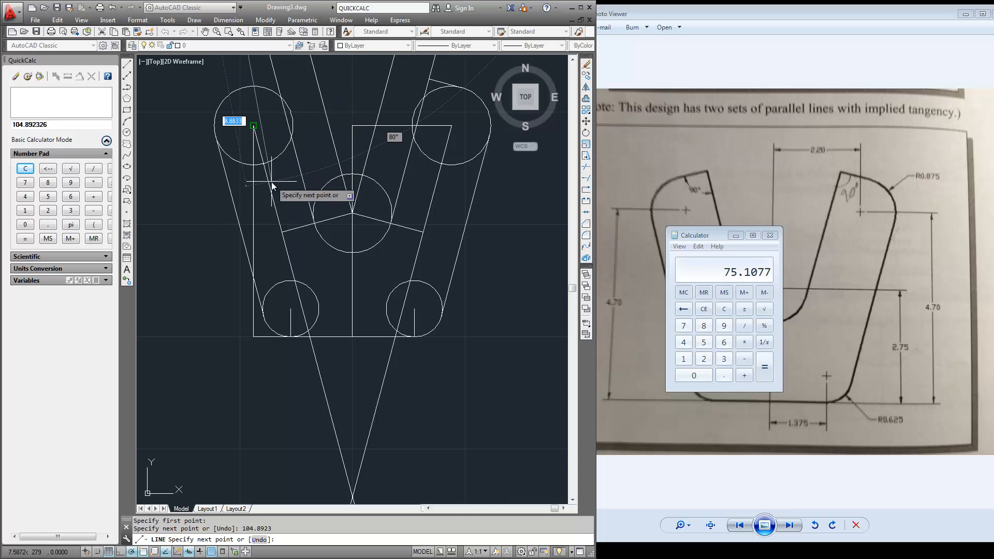
{"action": "key", "text": "Return"}
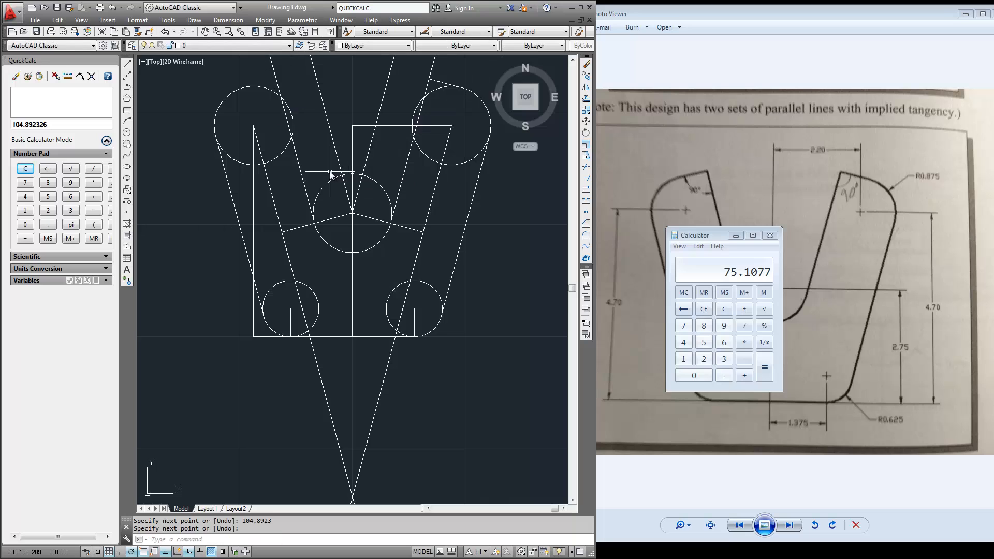
Step: With tangent snapping enabled, draw a short line from the top of the upper-left circle perpendicular to the slanted inner line beside it
{"action": "middle_click_drag", "start_coordinate": [254, 103], "coordinate": [281, 182]}
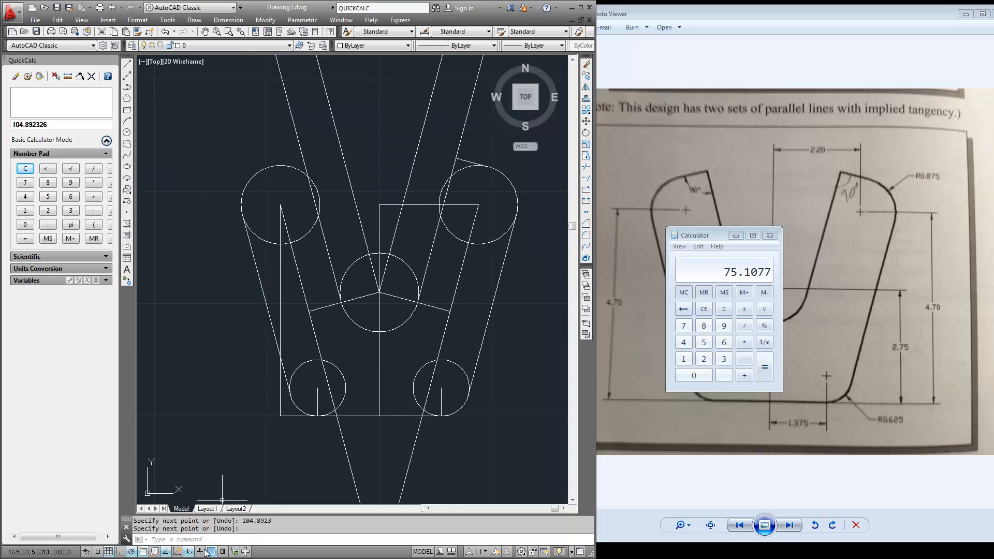
{"action": "right_click", "coordinate": [166, 551]}
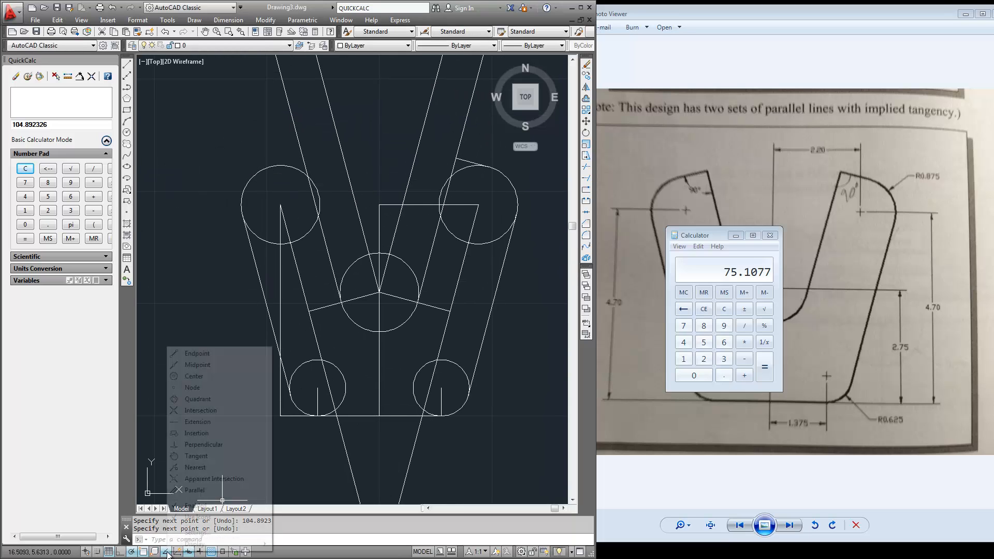
{"action": "left_click", "coordinate": [201, 409]}
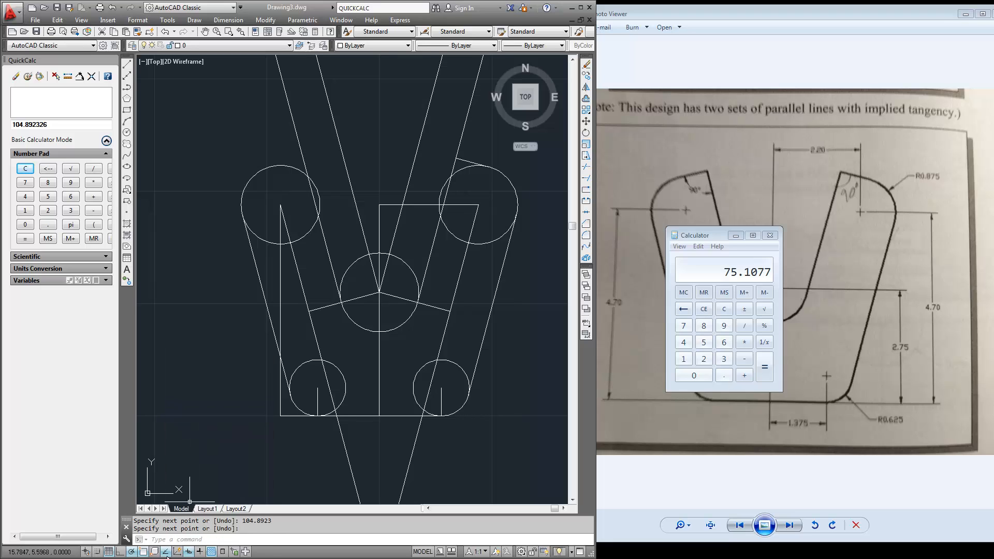
{"action": "right_click", "coordinate": [167, 556]}
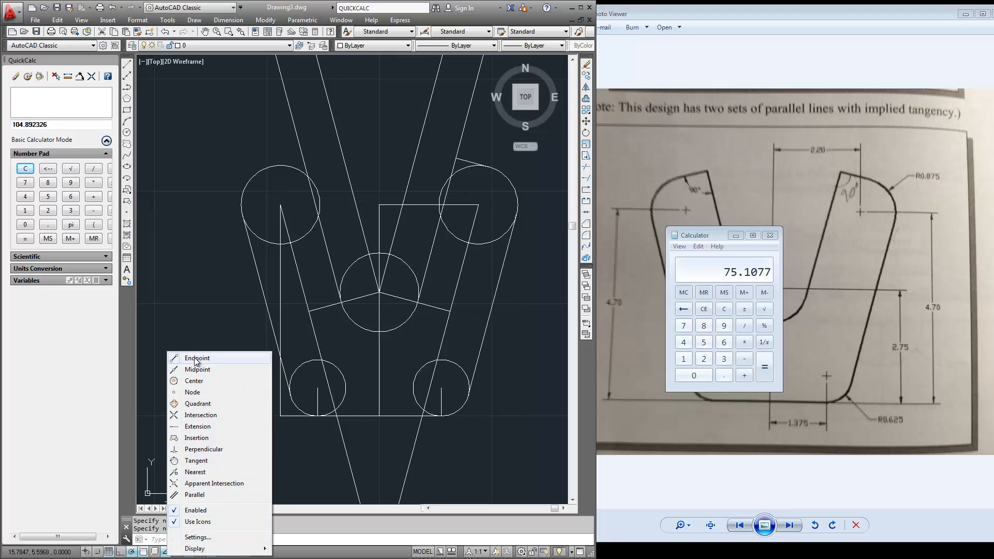
{"action": "left_click", "coordinate": [197, 359]}
{"action": "right_click", "coordinate": [166, 553]}
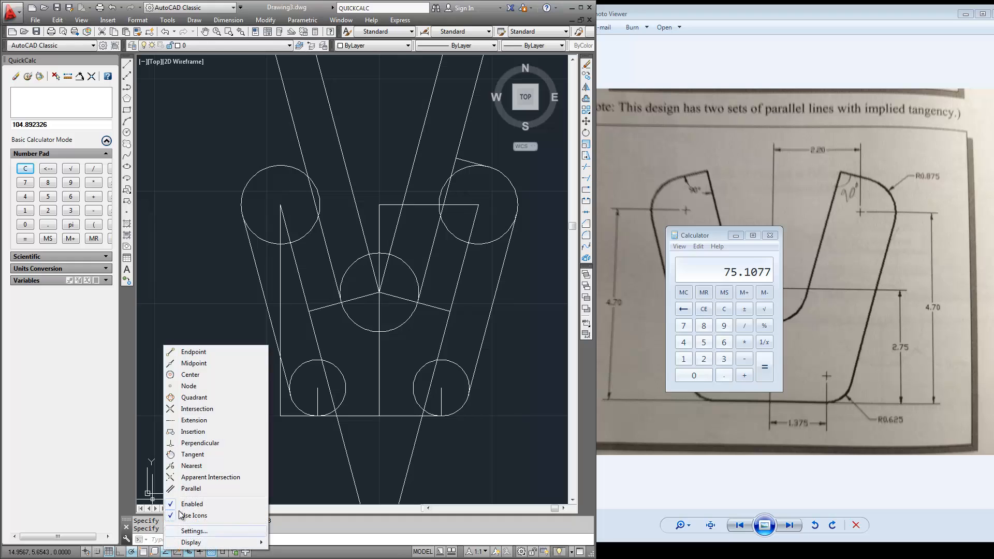
{"action": "left_click", "coordinate": [204, 455]}
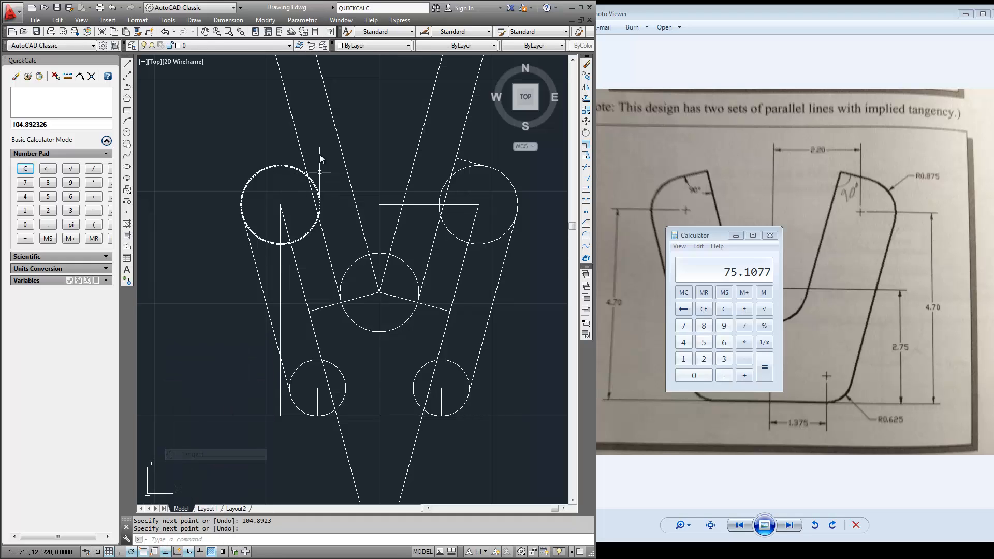
{"action": "left_click", "coordinate": [127, 64]}
{"action": "left_click", "coordinate": [276, 166]}
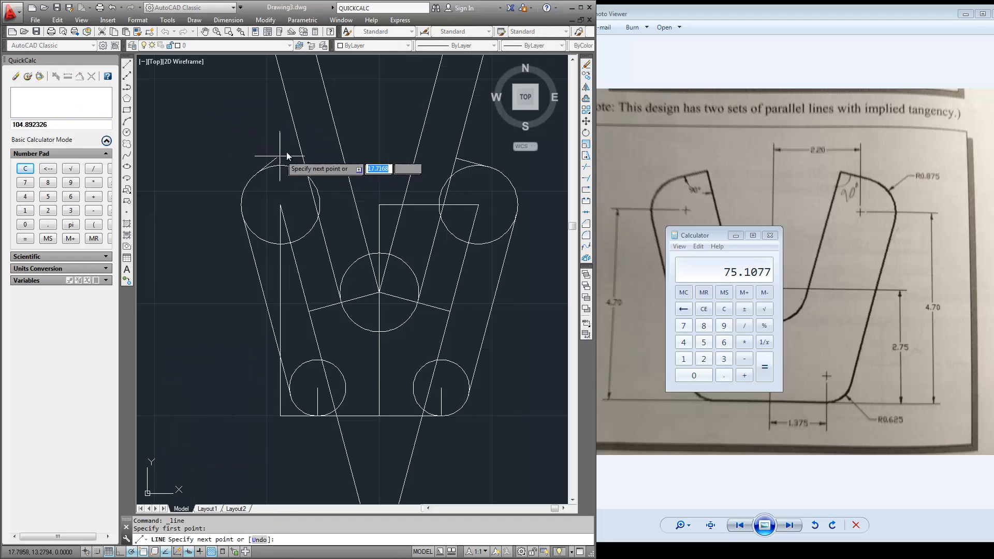
{"action": "right_click", "coordinate": [164, 552]}
{"action": "left_click", "coordinate": [239, 455]}
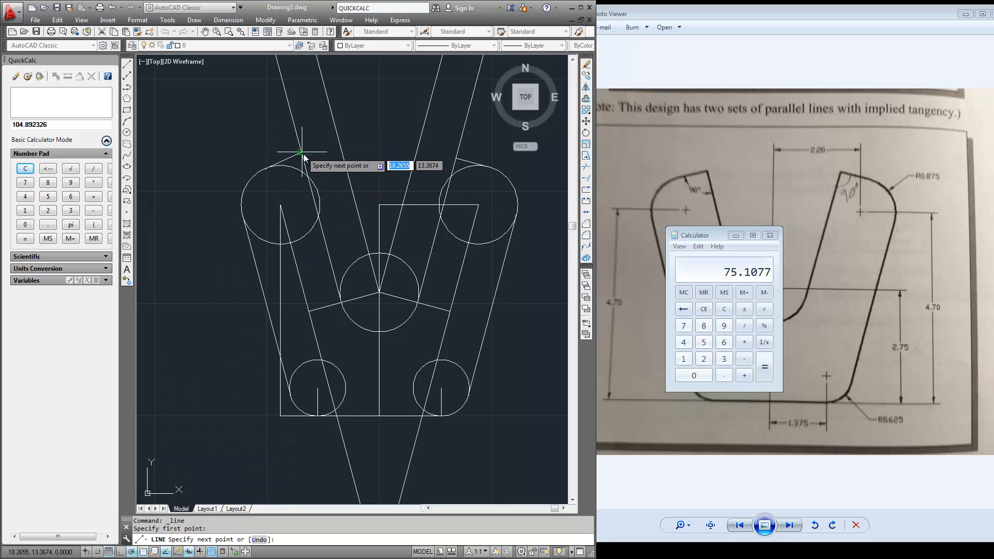
{"action": "left_click", "coordinate": [302, 158]}
{"action": "key", "text": "Return"}
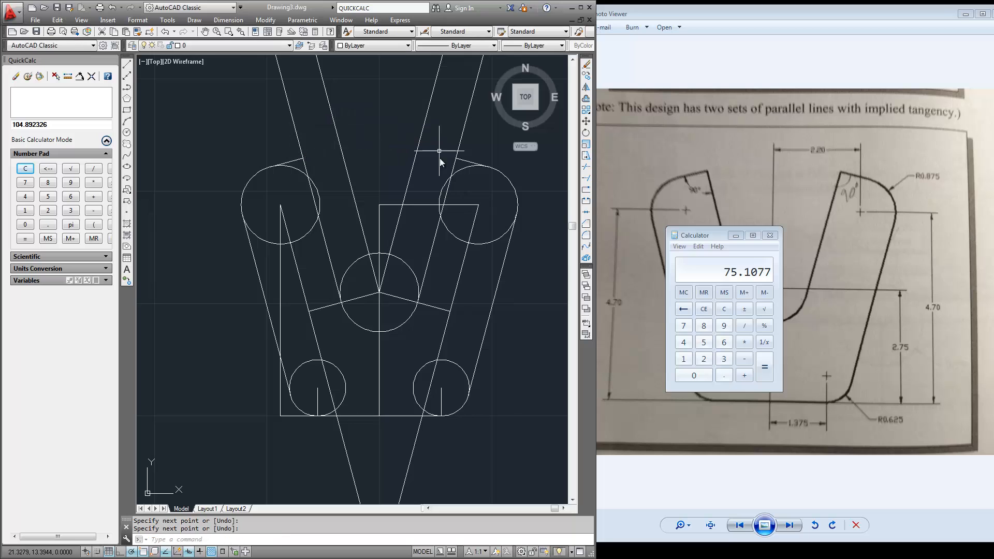
Step: Start the Trim command with all the geometry as cutting edges and trim the two crossing slanted lines below the plate's base
{"action": "middle_click_drag", "start_coordinate": [437, 262], "coordinate": [380, 264]}
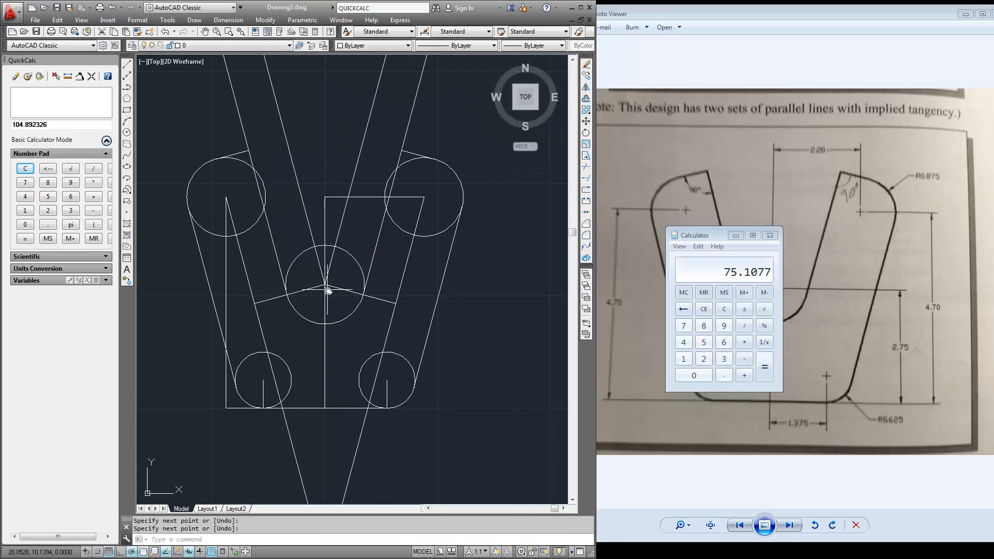
{"action": "scroll", "coordinate": [348, 256], "scroll_direction": "down", "scroll_amount": 2}
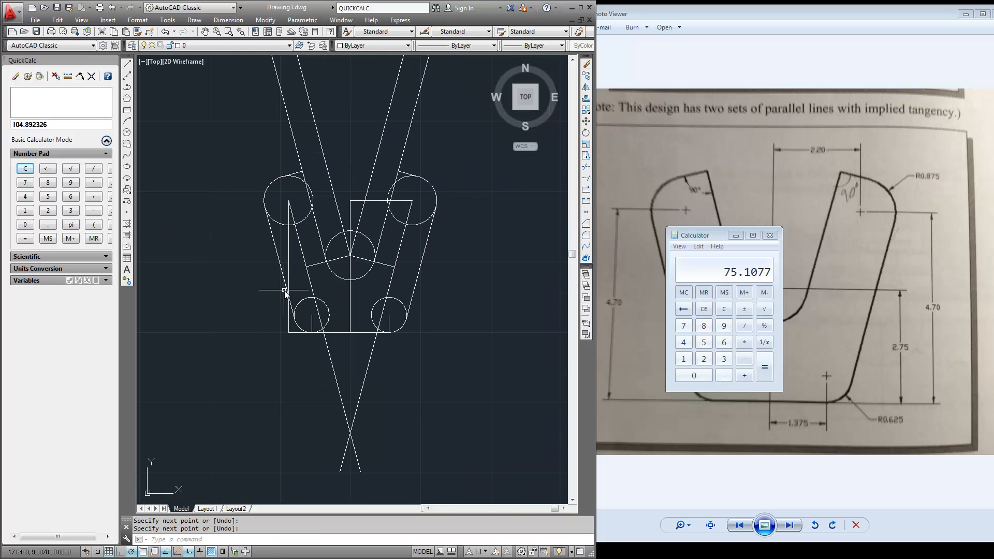
{"action": "right_click", "coordinate": [285, 291]}
{"action": "key", "text": "Escape"}
{"action": "type", "text": "tr"}
{"action": "key", "text": "Return"}
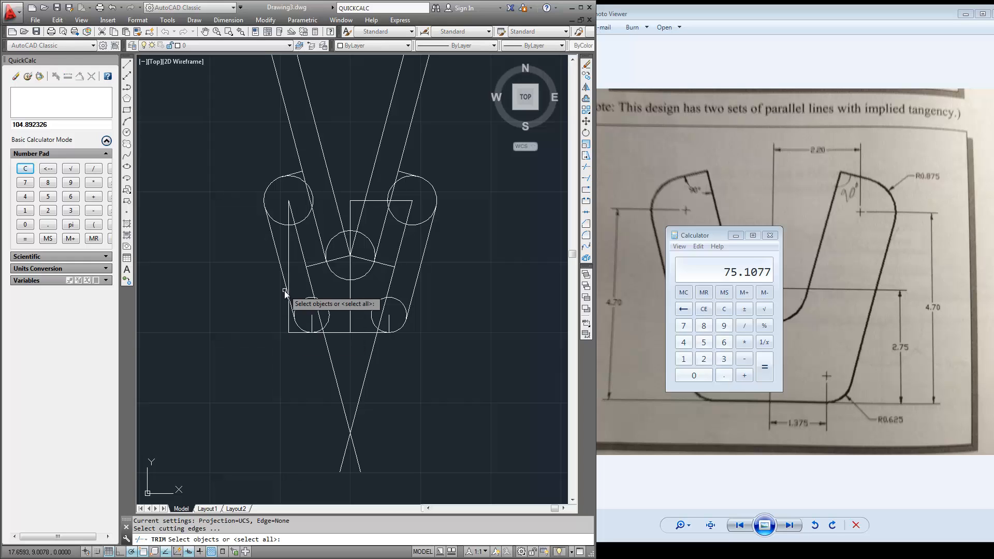
{"action": "left_click", "coordinate": [460, 127]}
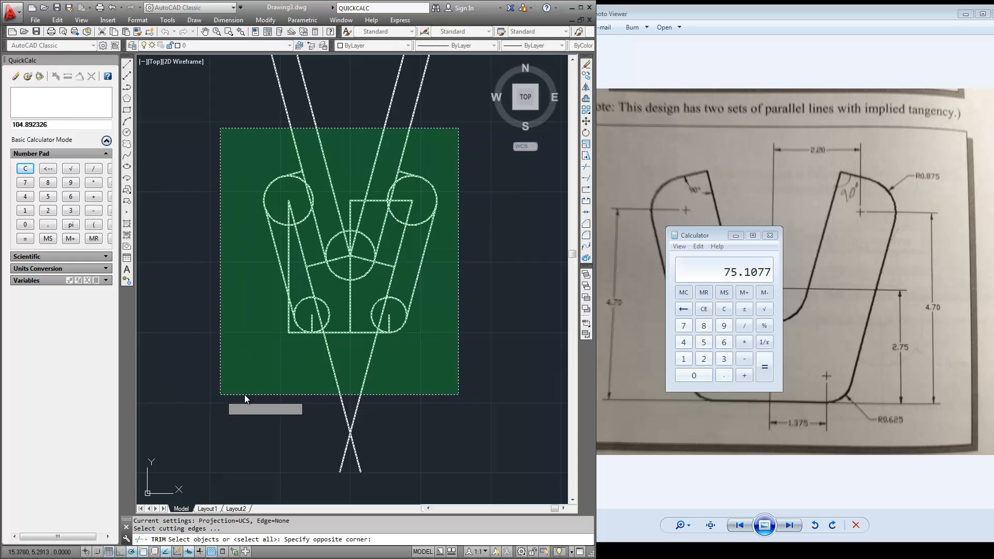
{"action": "left_click", "coordinate": [244, 409]}
{"action": "key", "text": "Return"}
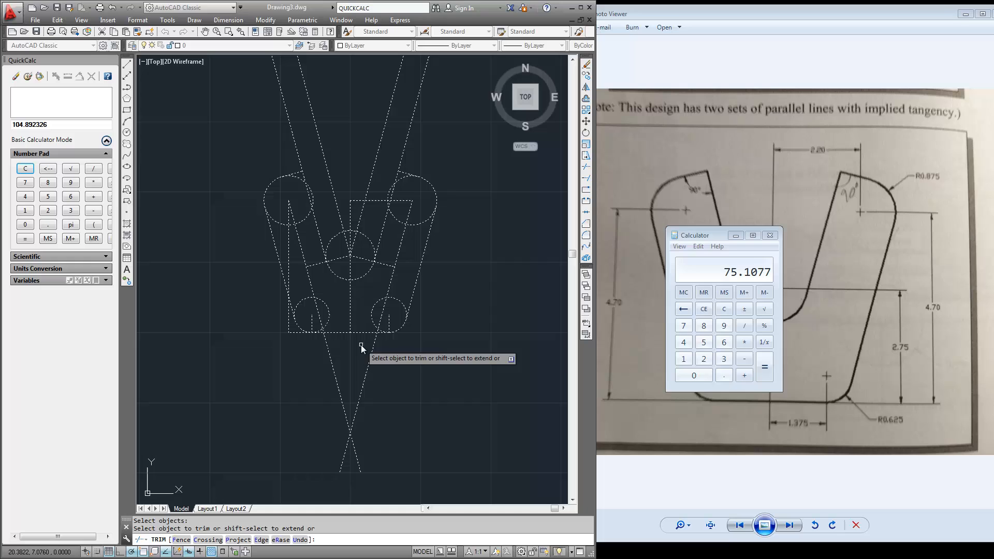
{"action": "left_click", "coordinate": [408, 371]}
{"action": "left_click", "coordinate": [315, 467]}
{"action": "scroll", "coordinate": [296, 206], "scroll_direction": "up", "scroll_amount": 2}
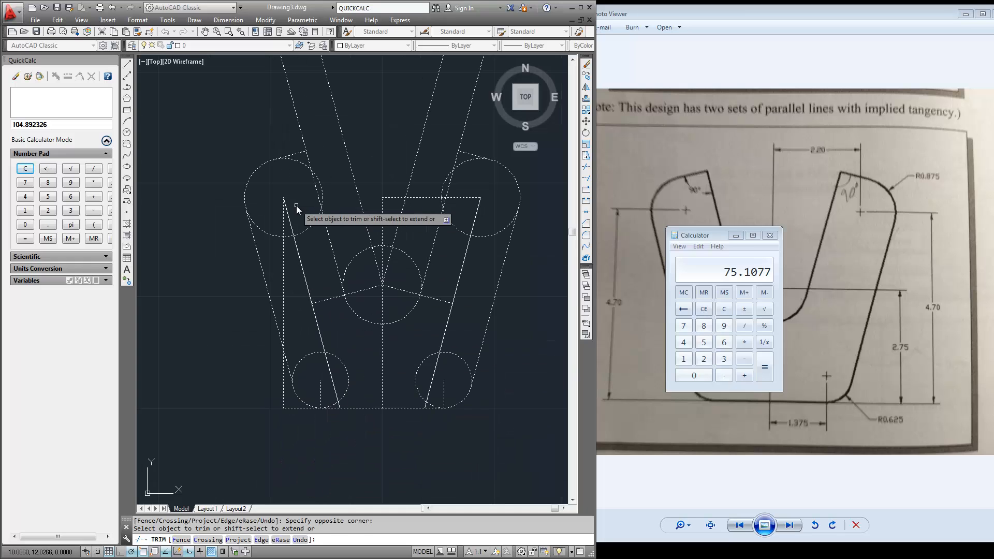
Step: Move the calculator off the reference photo, then trim the inner parts of the left circles, the middle circle's upper part and the construction lines between them
{"action": "left_click_drag", "start_coordinate": [719, 232], "coordinate": [632, 458]}
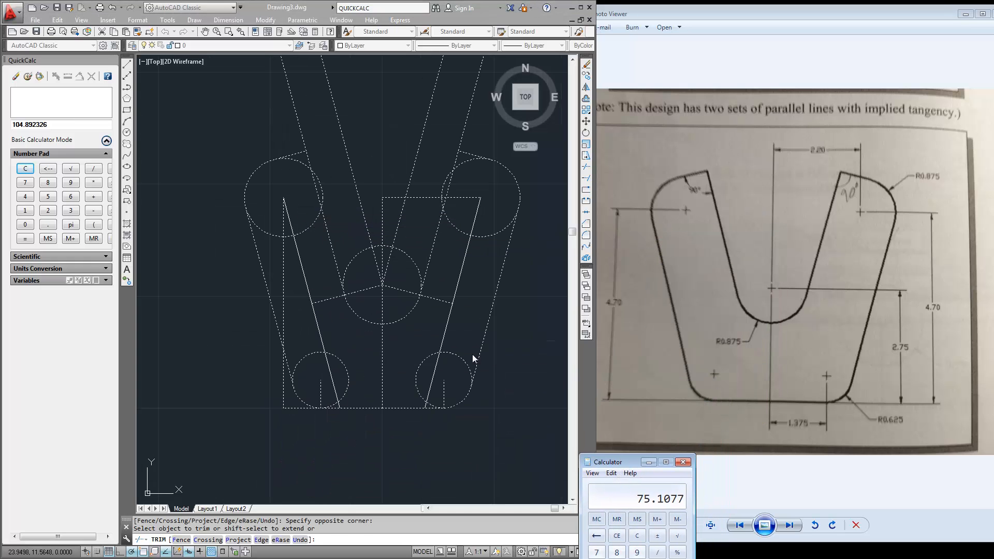
{"action": "left_click", "coordinate": [300, 192]}
{"action": "left_click", "coordinate": [303, 193]}
{"action": "left_click", "coordinate": [274, 250]}
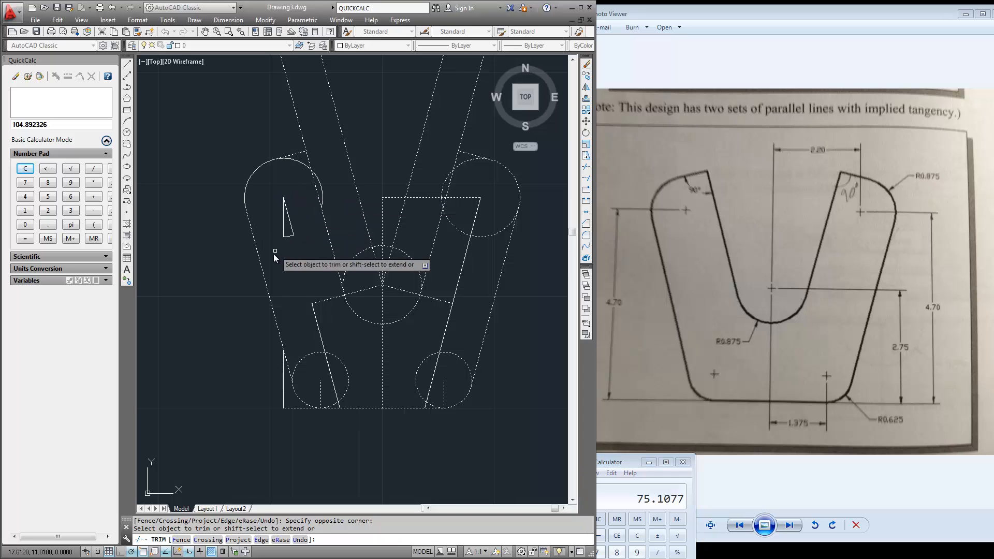
{"action": "left_click", "coordinate": [328, 298]}
{"action": "left_click", "coordinate": [310, 365]}
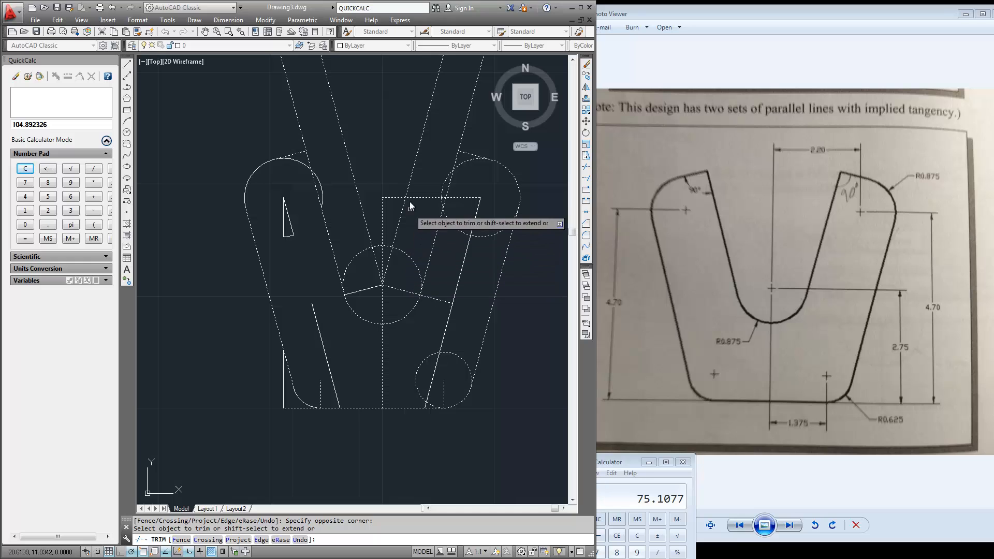
{"action": "left_click", "coordinate": [417, 188]}
{"action": "left_click", "coordinate": [361, 293]}
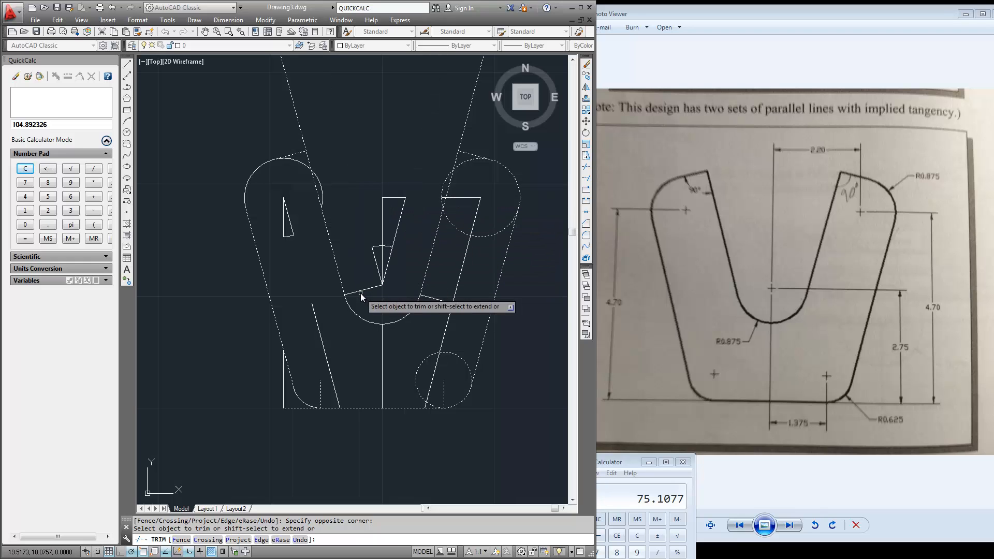
Step: Trim the inner parts of the upper-right and lower-right circles and the construction lines crossing the plate's right arm
{"action": "middle_click_drag", "start_coordinate": [464, 258], "coordinate": [389, 265]}
{"action": "left_click", "coordinate": [417, 198]}
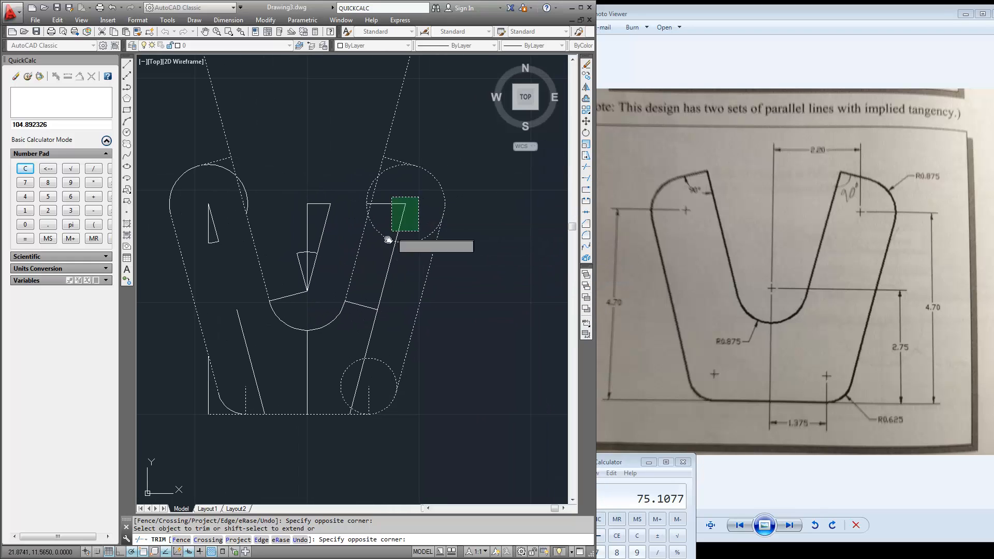
{"action": "left_click", "coordinate": [376, 258]}
{"action": "left_click", "coordinate": [371, 337]}
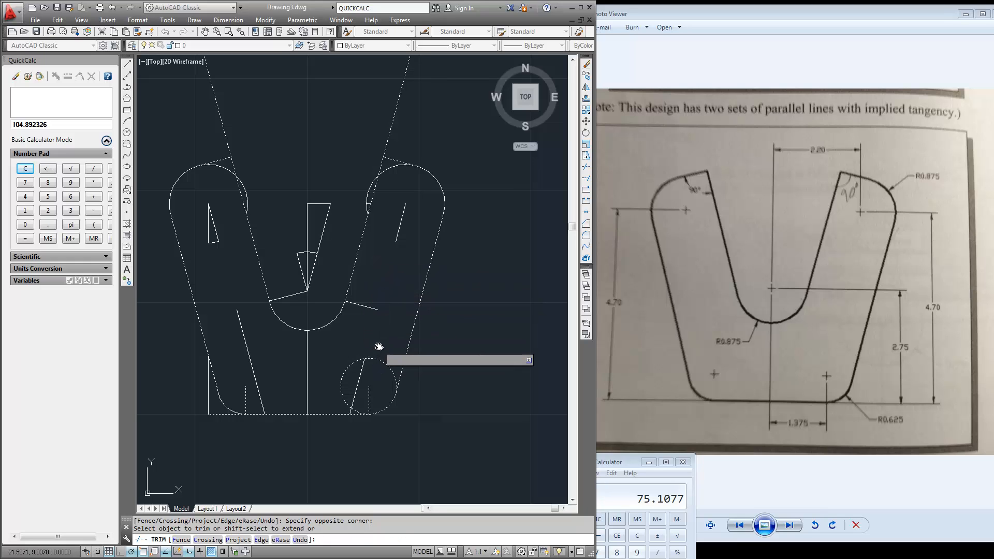
{"action": "left_click", "coordinate": [379, 345]}
{"action": "left_click", "coordinate": [347, 373]}
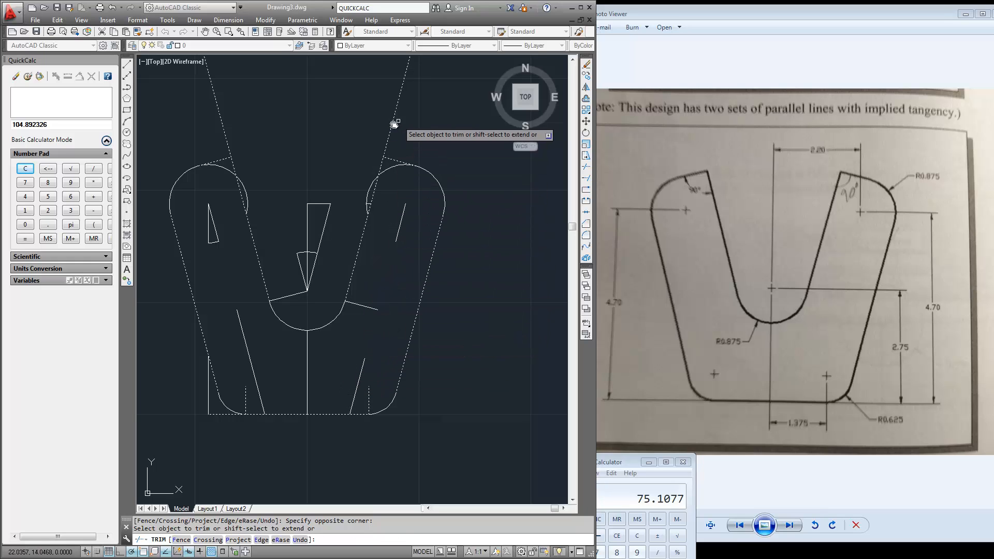
Step: Trim the excess arcs at both arm tops, the inner slanted lines above the arms, and the base line beyond the lower-left corner arc
{"action": "left_click", "coordinate": [370, 186]}
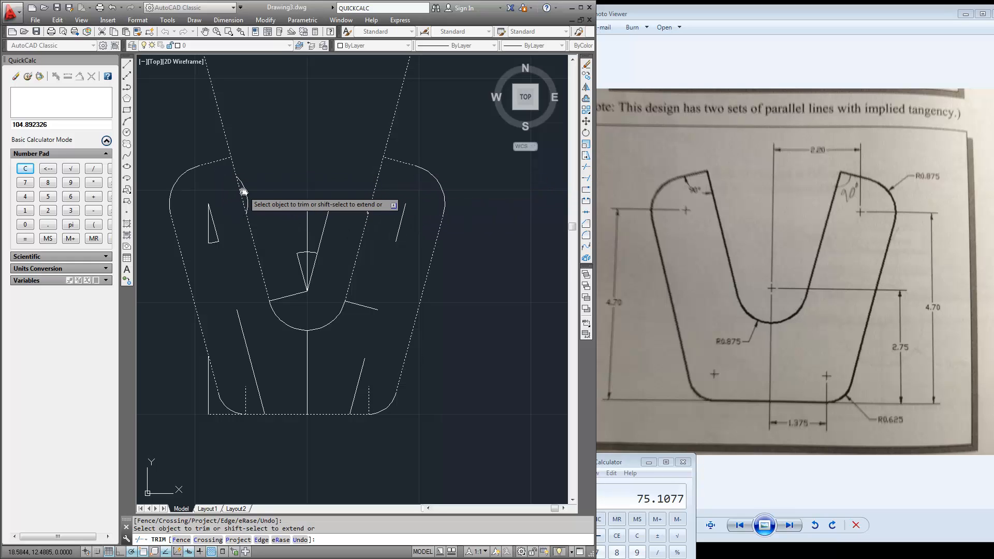
{"action": "left_click", "coordinate": [228, 105]}
{"action": "left_click", "coordinate": [212, 122]}
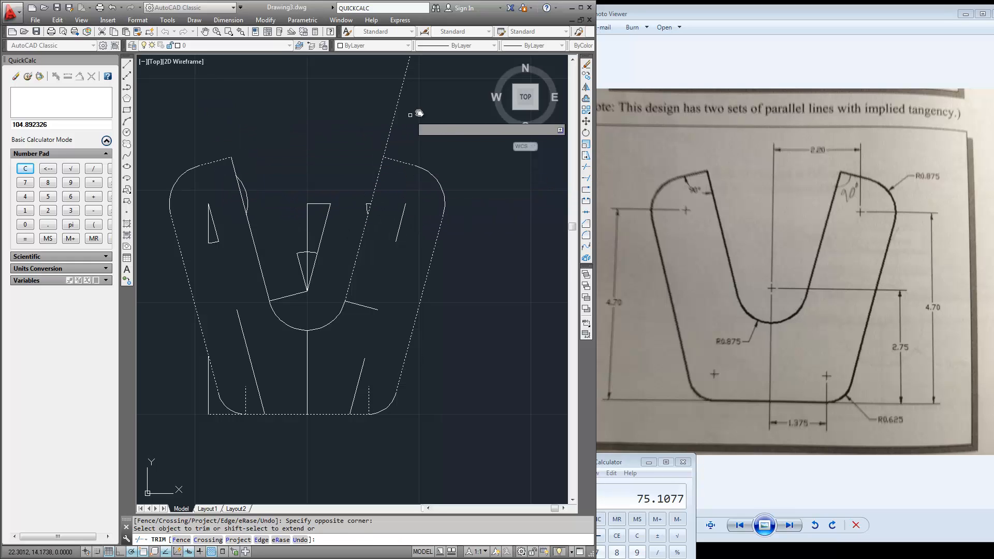
{"action": "left_click", "coordinate": [426, 107]}
{"action": "left_click", "coordinate": [368, 124]}
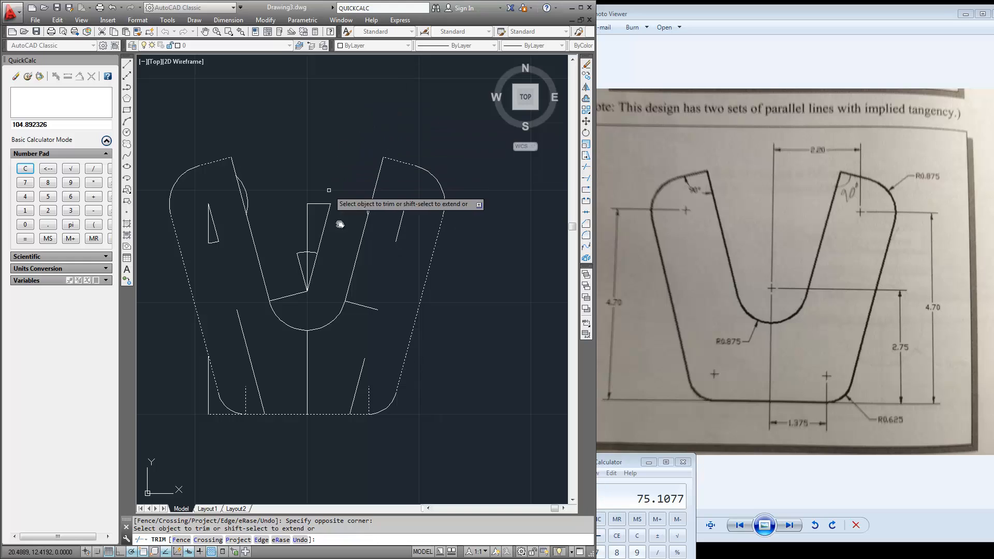
{"action": "left_click", "coordinate": [262, 375]}
{"action": "left_click", "coordinate": [231, 408]}
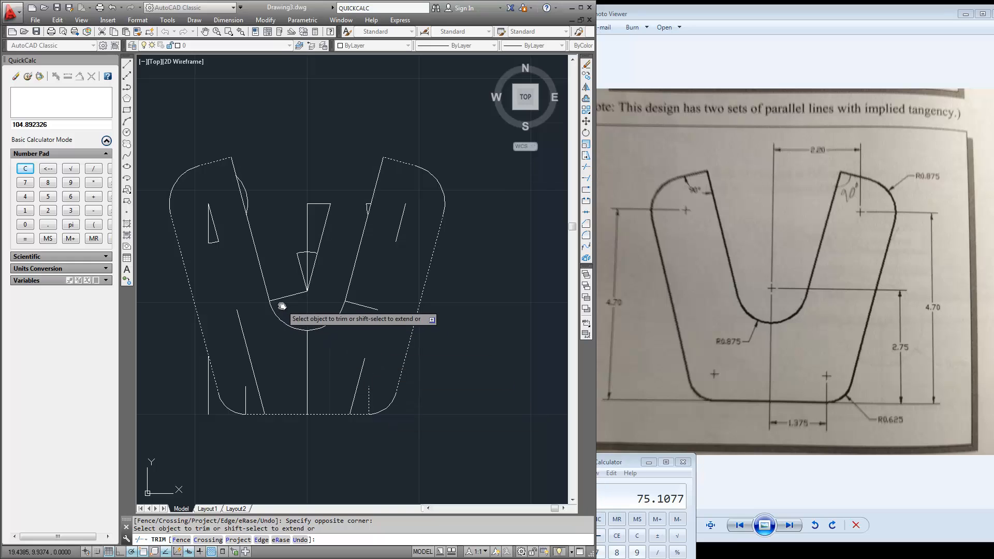
Step: Finish trimming and erase the leftover vertical and slanted construction lines at the plate's lower-left and lower-right corners
{"action": "key", "text": "Return"}
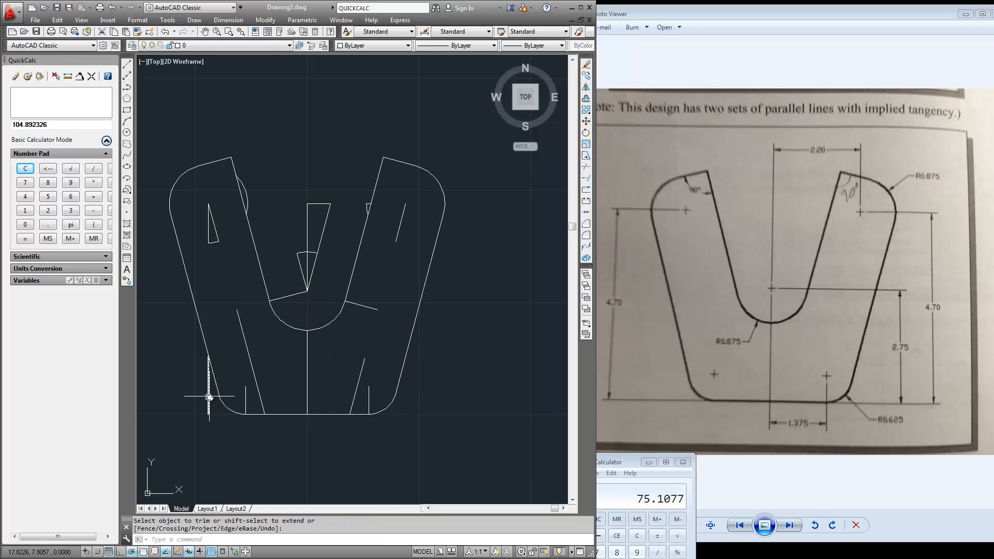
{"action": "key", "text": "Return"}
{"action": "left_click", "coordinate": [209, 397]}
{"action": "left_click", "coordinate": [277, 383]}
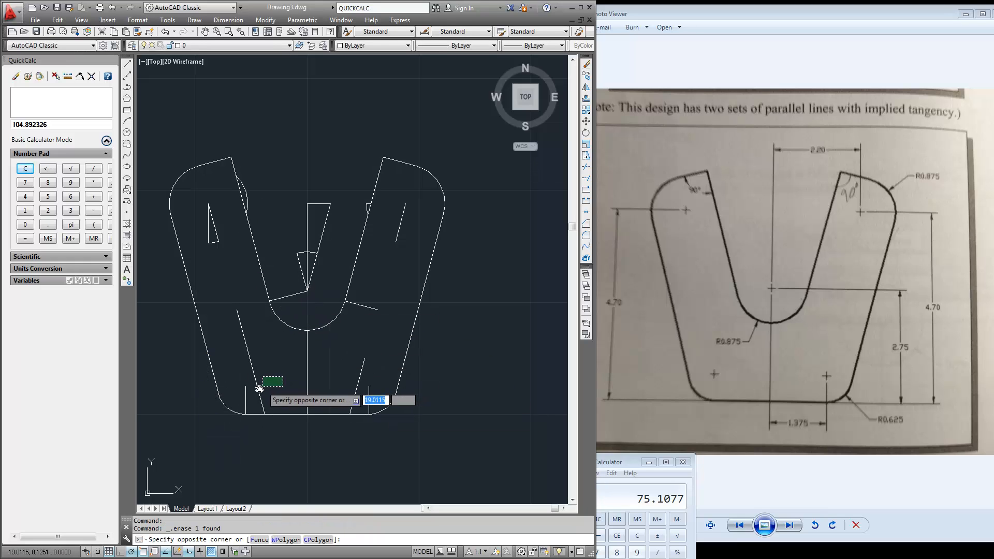
{"action": "left_click", "coordinate": [238, 395]}
{"action": "key", "text": "Delete"}
{"action": "left_click", "coordinate": [385, 369]}
{"action": "left_click", "coordinate": [345, 397]}
{"action": "key", "text": "Delete"}
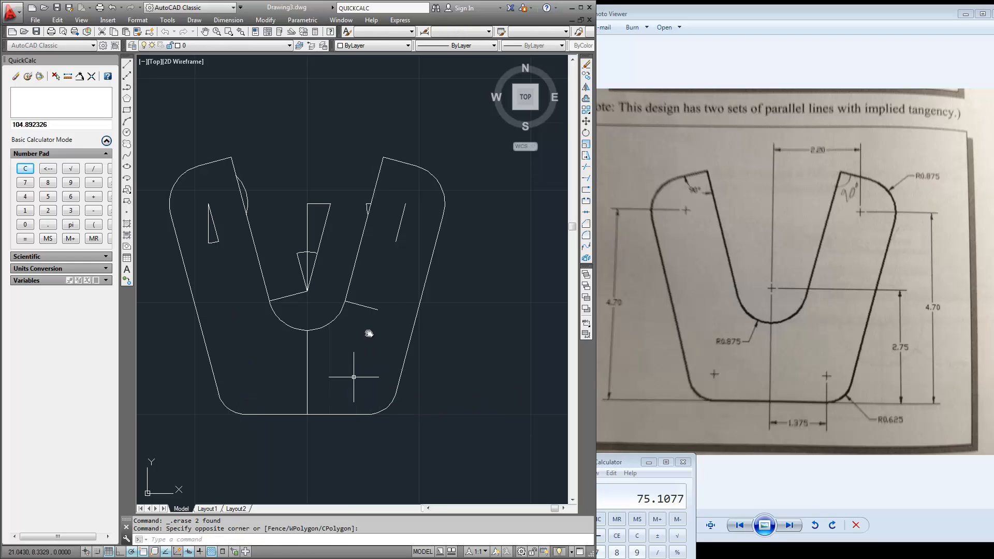
Step: Erase the leftover slanted lines inside the right arm and the construction triangle, small arc and lines inside the notch
{"action": "left_click", "coordinate": [384, 286]}
{"action": "left_click", "coordinate": [362, 328]}
{"action": "key", "text": "Delete"}
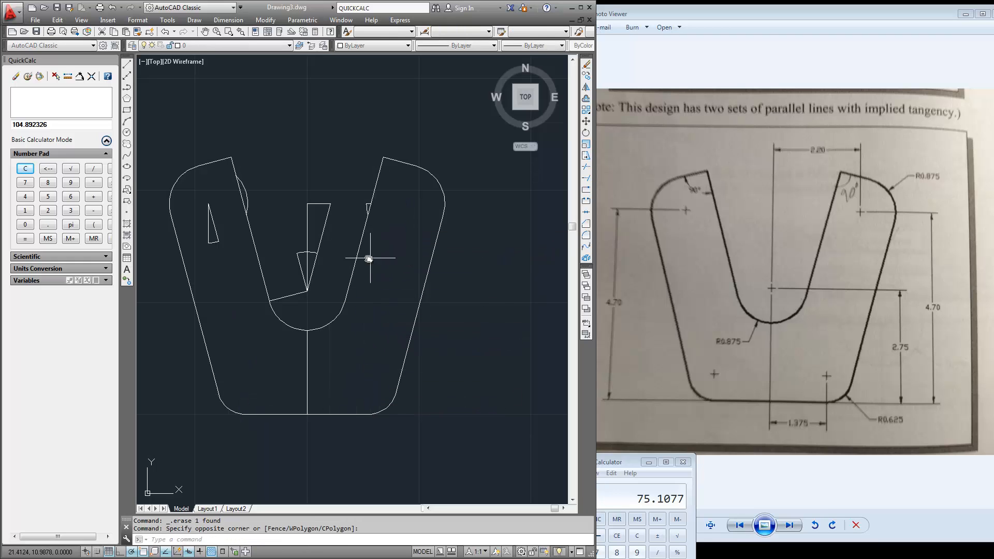
{"action": "left_click", "coordinate": [333, 178]}
{"action": "left_click", "coordinate": [294, 266]}
{"action": "key", "text": "Delete"}
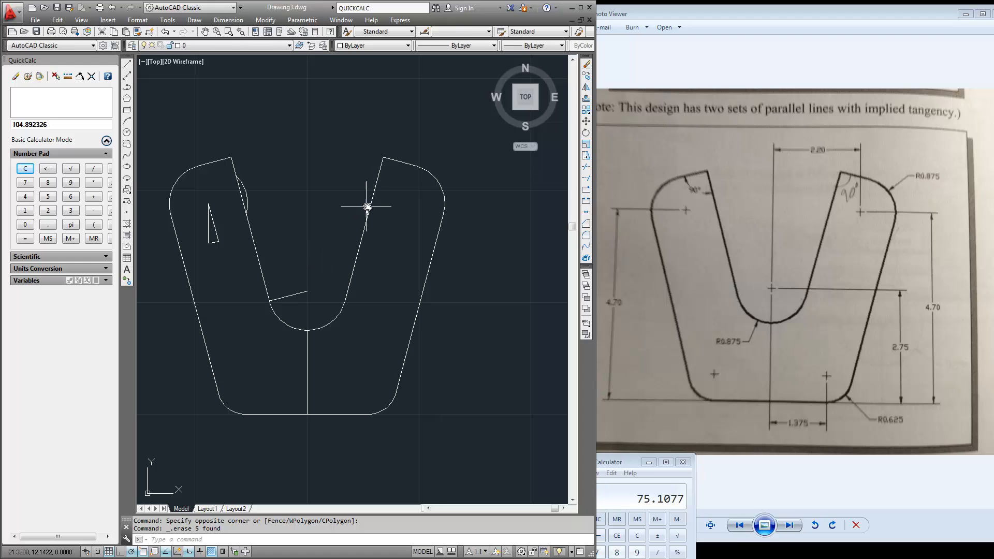
Step: Erase the short slanted radius line in the notch, the small triangle in the left arm and the leftover arc on that arm's inner edge
{"action": "left_click", "coordinate": [310, 289]}
{"action": "left_click", "coordinate": [275, 304]}
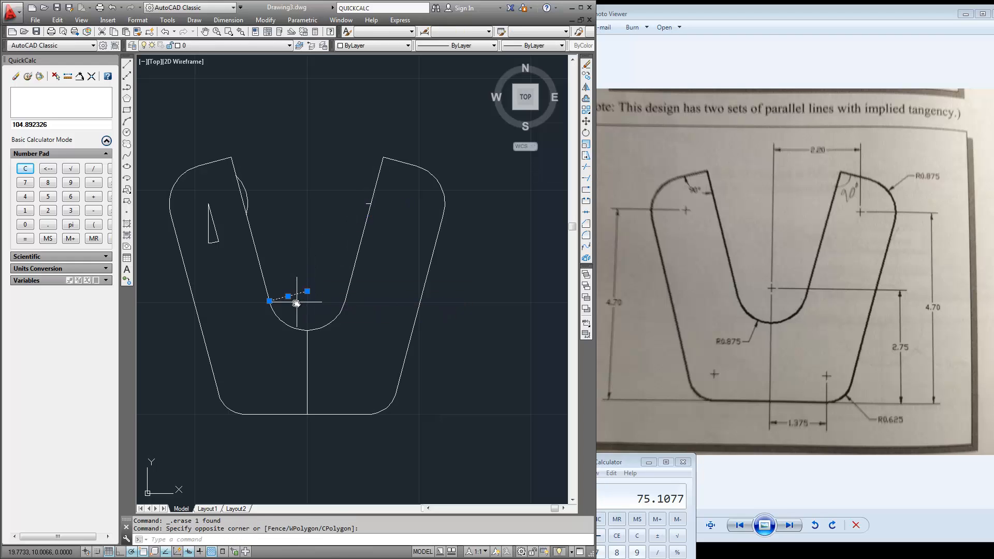
{"action": "key", "text": "Delete"}
{"action": "left_click", "coordinate": [233, 202]}
{"action": "left_click", "coordinate": [201, 260]}
{"action": "key", "text": "Delete"}
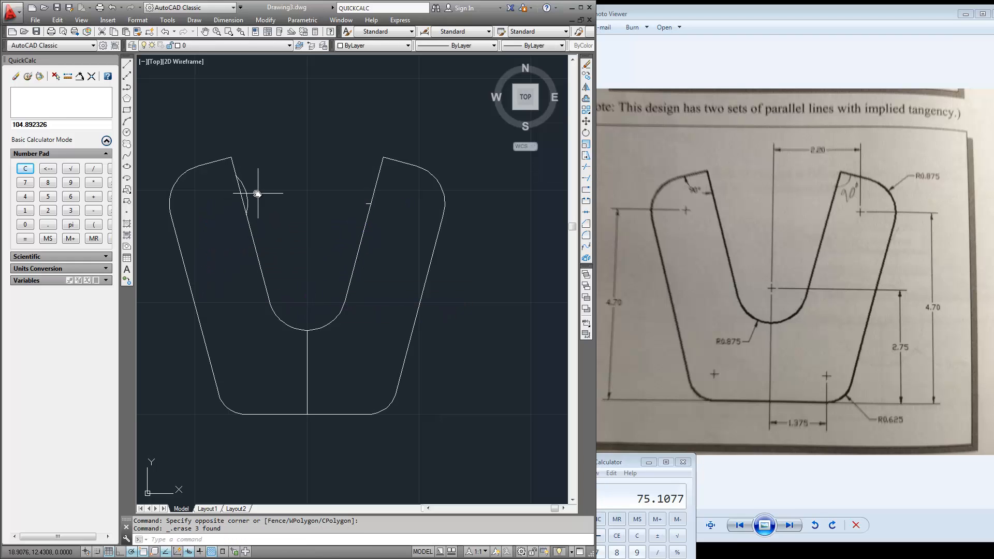
{"action": "left_click", "coordinate": [246, 191]}
{"action": "key", "text": "Delete"}
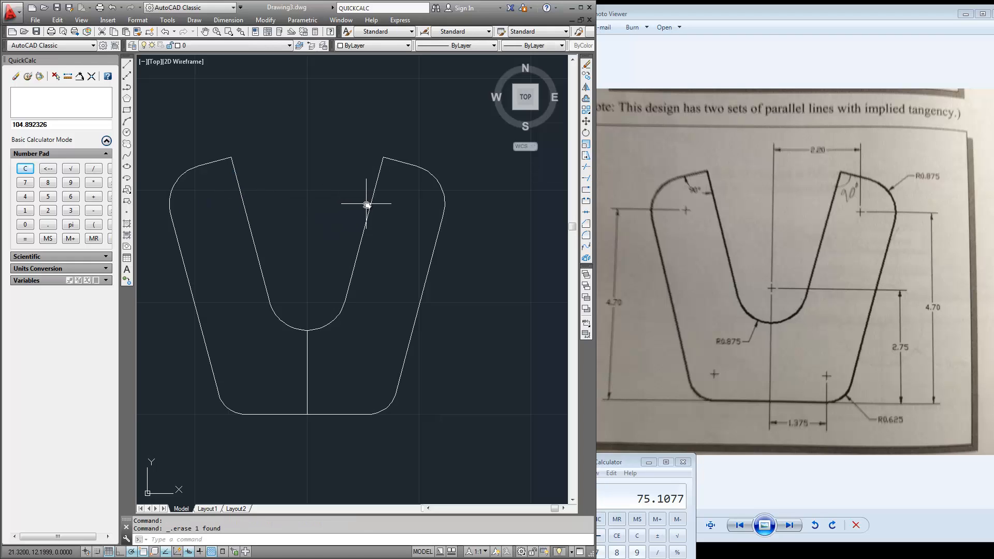
Step: Erase the vertical centre line between the notch bottom and the plate's base
{"action": "left_click", "coordinate": [323, 351]}
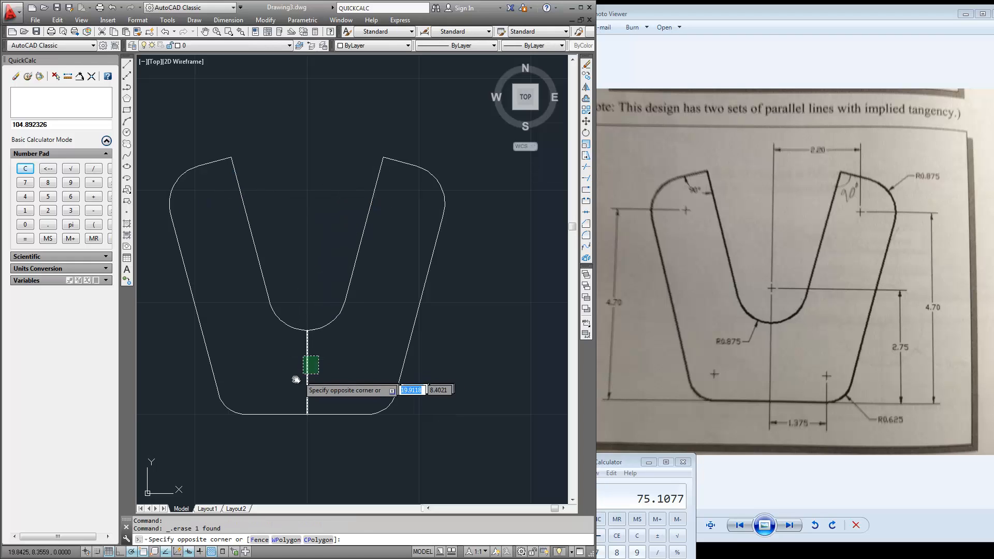
{"action": "left_click", "coordinate": [291, 384]}
{"action": "key", "text": "Delete"}
{"action": "middle_click_drag", "start_coordinate": [270, 359], "coordinate": [306, 330]}
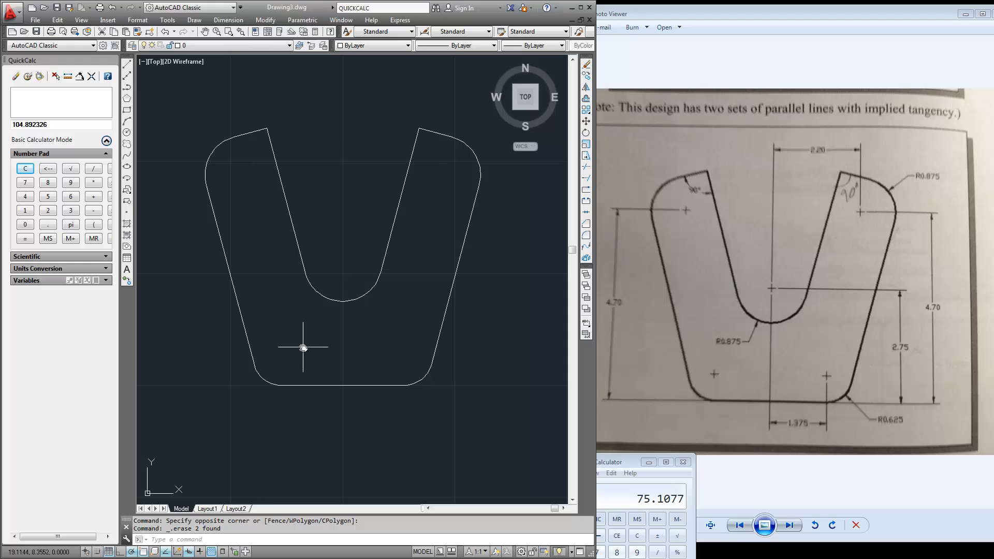
{"action": "scroll", "coordinate": [378, 331], "scroll_direction": "down", "scroll_amount": 7}
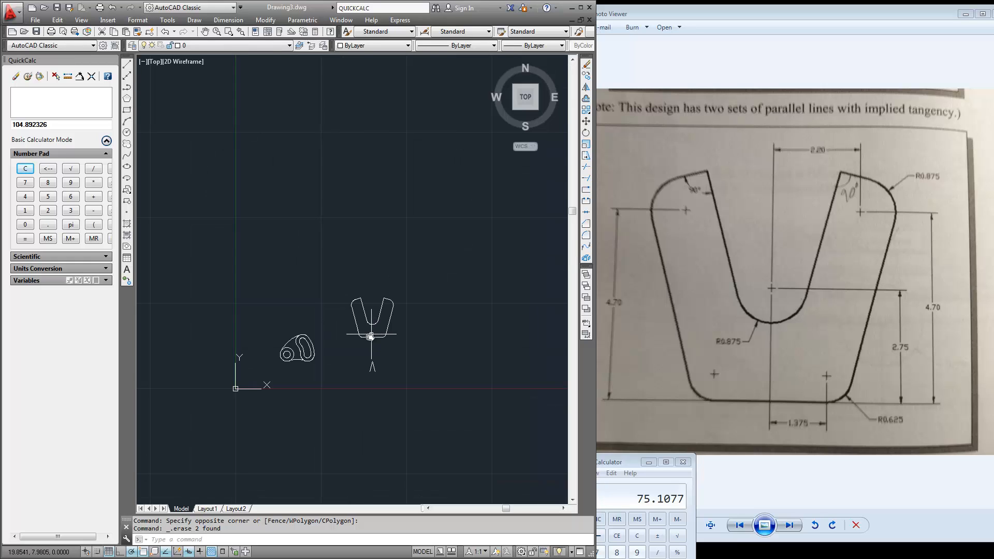
{"action": "scroll", "coordinate": [366, 339], "scroll_direction": "up", "scroll_amount": 6}
{"action": "scroll", "coordinate": [370, 336], "scroll_direction": "down", "scroll_amount": 3}
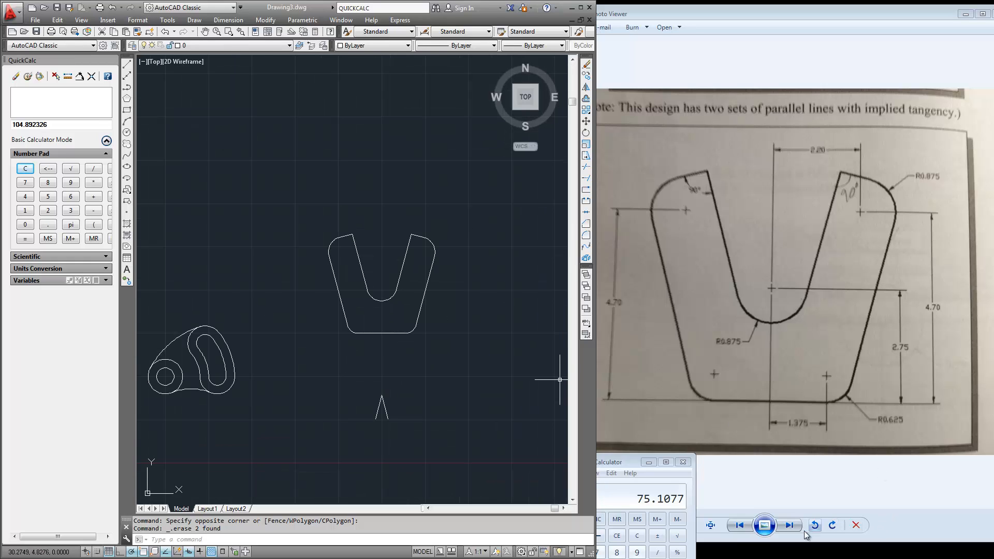
Step: Show the next reference photo, the holed plate in millimetres, and erase the stray inverted V below the notched plate
{"action": "left_click", "coordinate": [788, 526]}
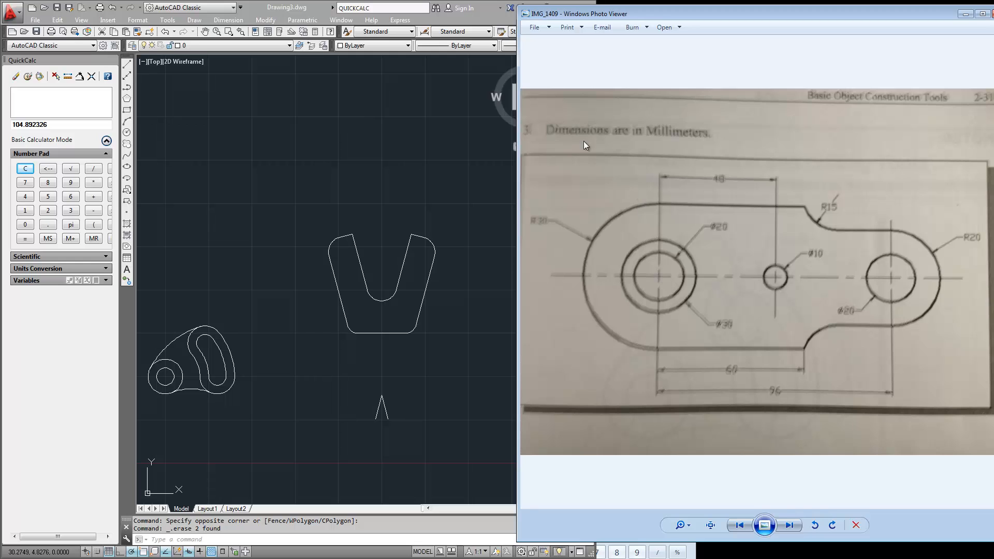
{"action": "left_click", "coordinate": [298, 209]}
{"action": "left_click", "coordinate": [397, 395]}
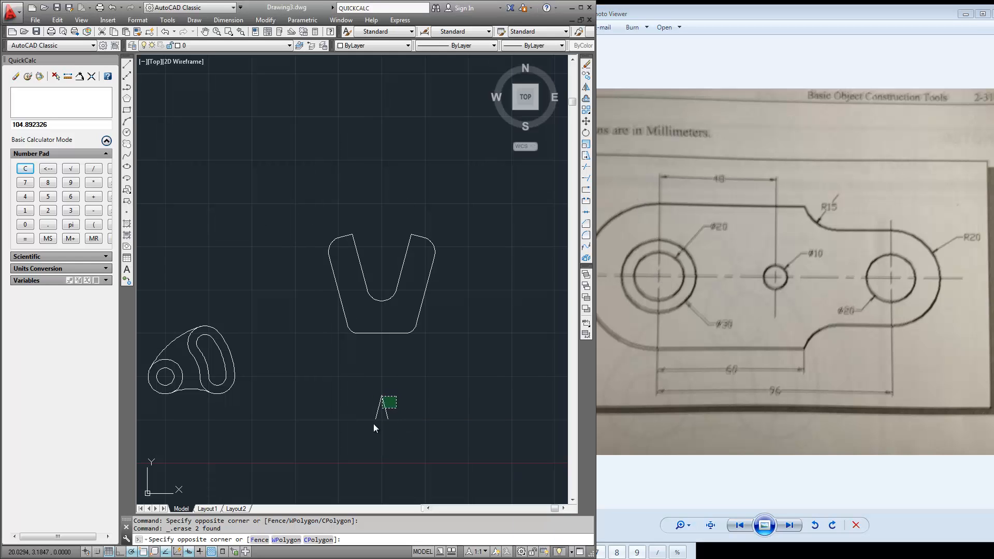
{"action": "left_click", "coordinate": [360, 436]}
{"action": "key", "text": "Delete"}
Step: With grid snap on, draw a circle of diameter 20 by centre and diameter in the empty area away from the finished parts
{"action": "scroll", "coordinate": [386, 204], "scroll_direction": "down", "scroll_amount": 5}
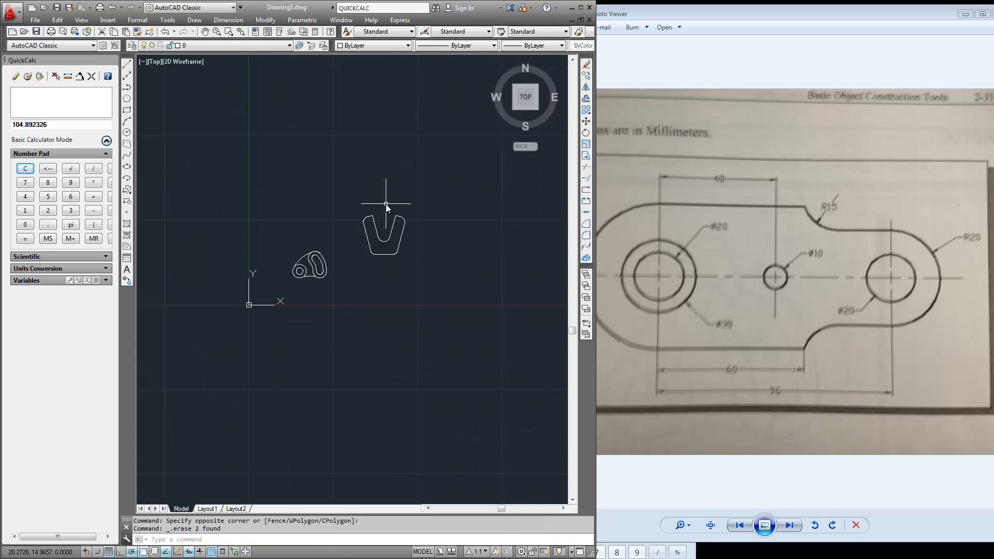
{"action": "middle_click_drag", "start_coordinate": [357, 215], "coordinate": [159, 385]}
{"action": "scroll", "coordinate": [256, 284], "scroll_direction": "up", "scroll_amount": 4}
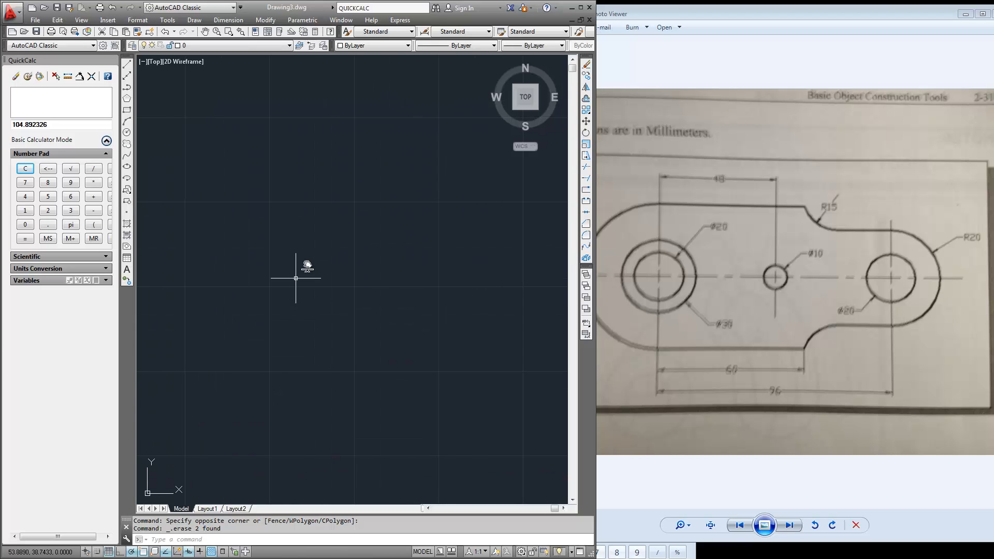
{"action": "scroll", "coordinate": [307, 276], "scroll_direction": "down", "scroll_amount": 2}
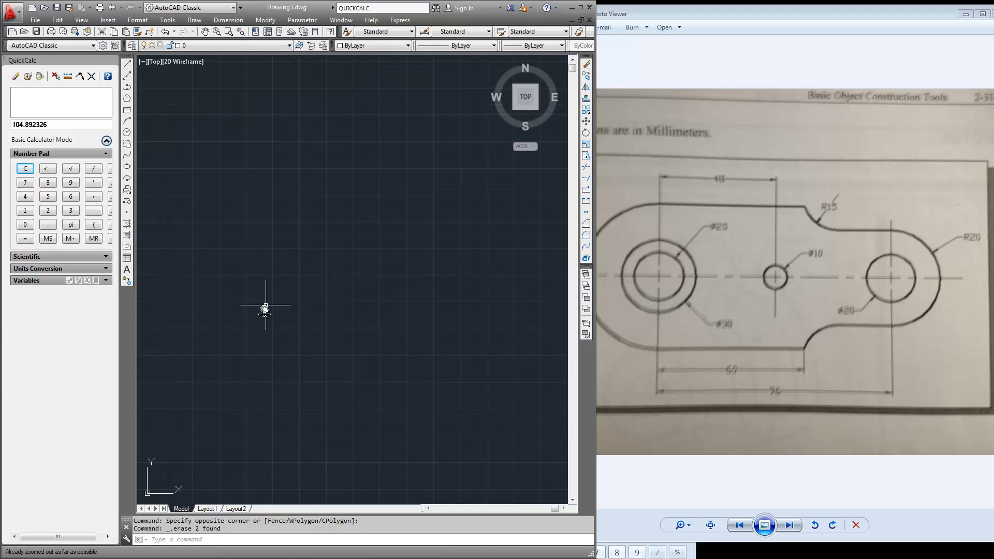
{"action": "scroll", "coordinate": [363, 195], "scroll_direction": "up", "scroll_amount": 3}
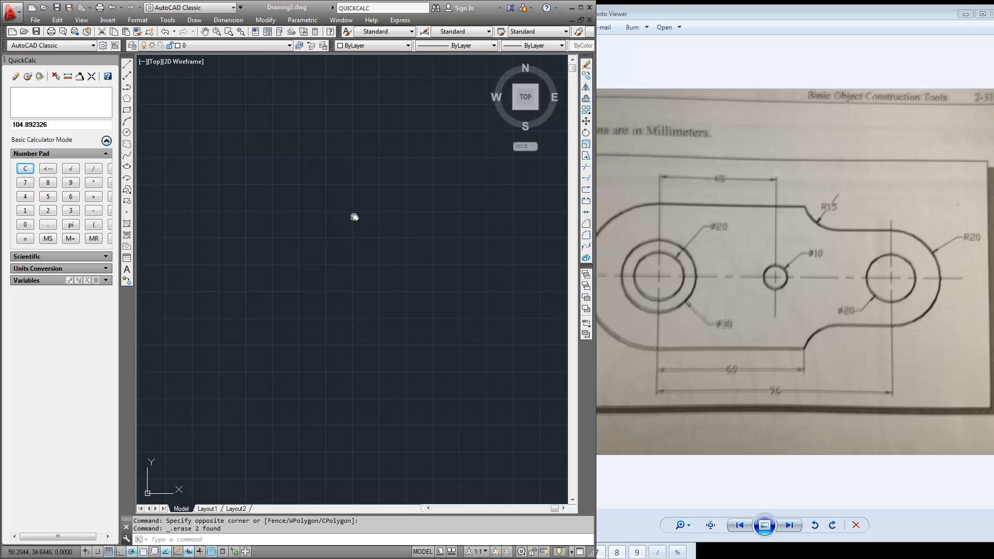
{"action": "middle_click_drag", "start_coordinate": [355, 217], "coordinate": [158, 151]}
{"action": "left_click", "coordinate": [191, 21]}
{"action": "mouse_move", "coordinate": [215, 169]}
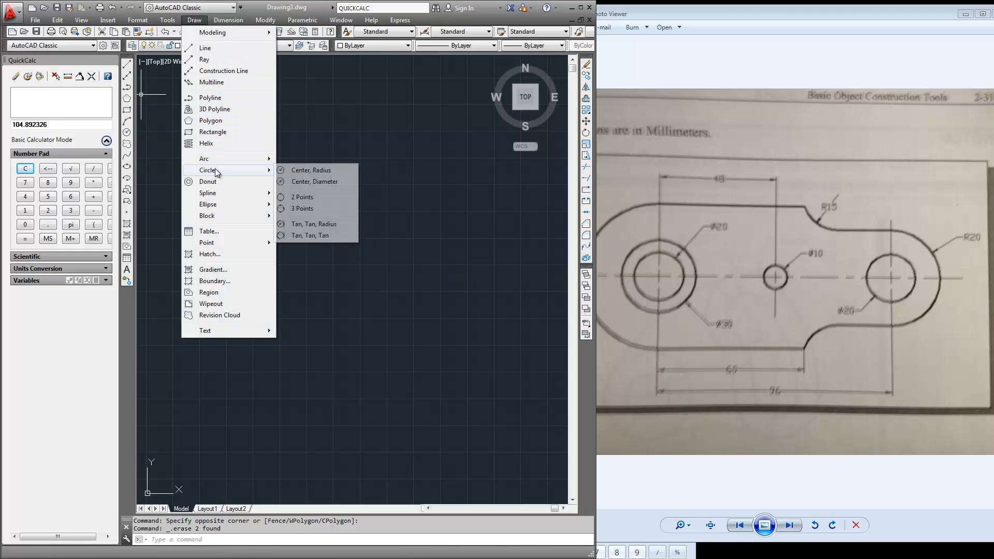
{"action": "left_click", "coordinate": [312, 182]}
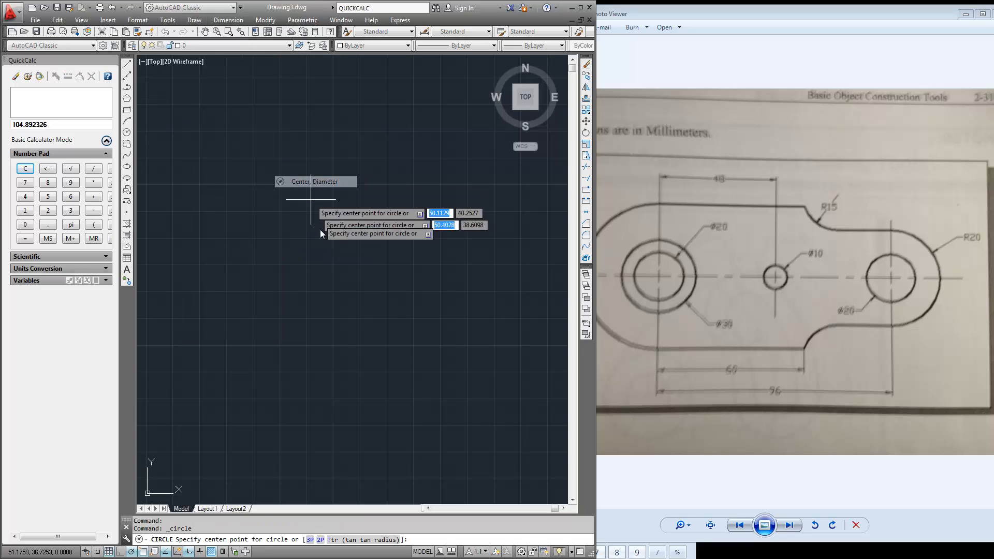
{"action": "left_click", "coordinate": [99, 552]}
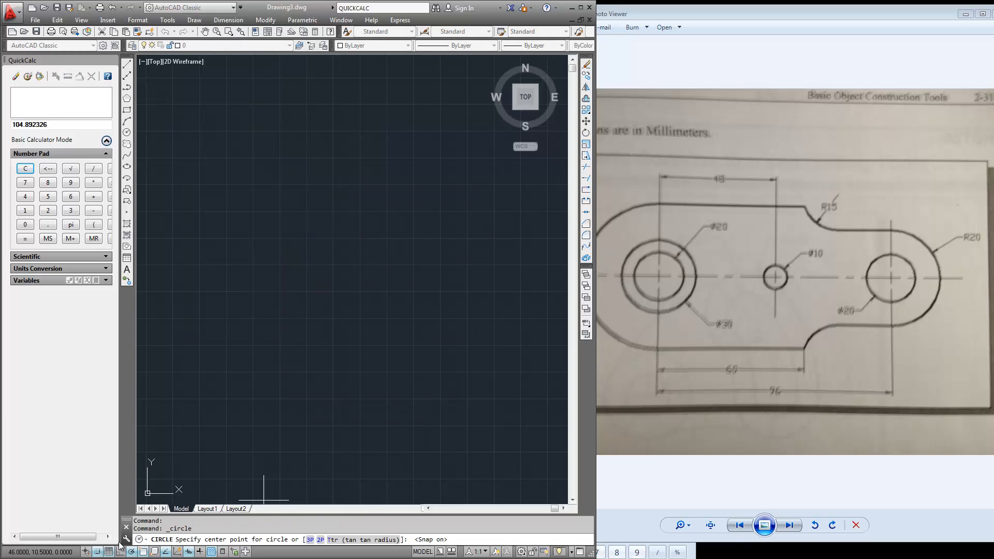
{"action": "left_click", "coordinate": [302, 277]}
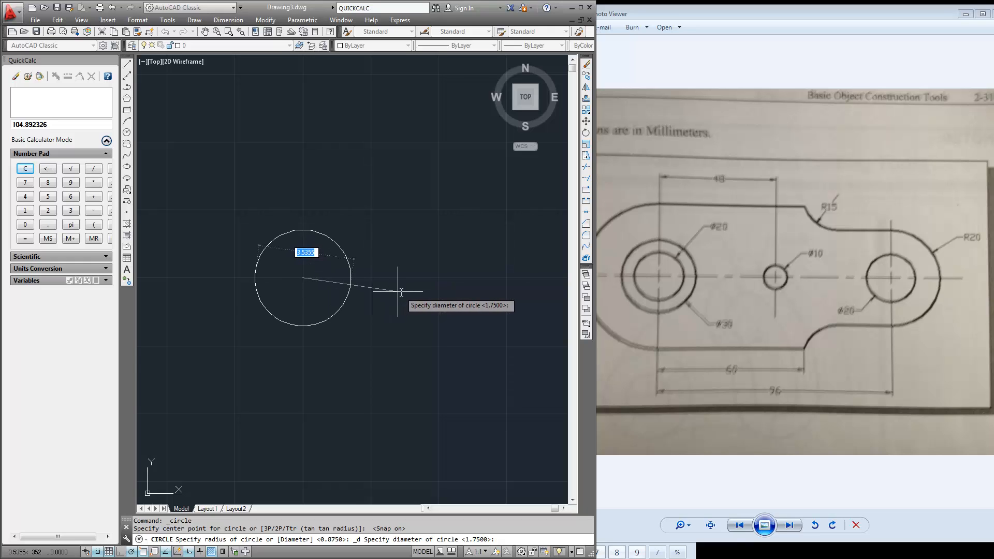
{"action": "type", "text": "20"}
{"action": "key", "text": "Return"}
{"action": "scroll", "coordinate": [394, 284], "scroll_direction": "down", "scroll_amount": 3}
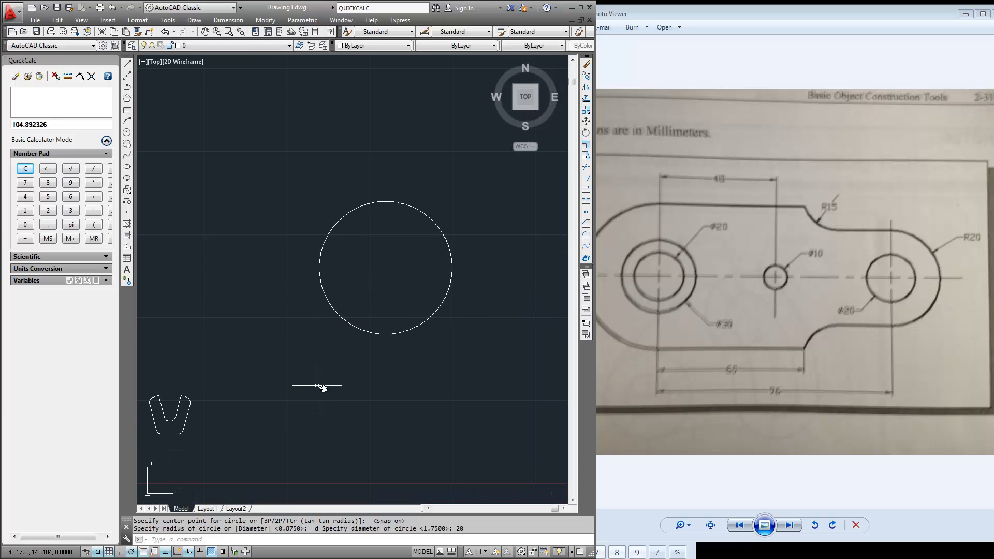
Step: With grid snap off and the Center object snap enabled, draw a circle of diameter 30 concentric with the diameter 20 circle
{"action": "right_click", "coordinate": [252, 248]}
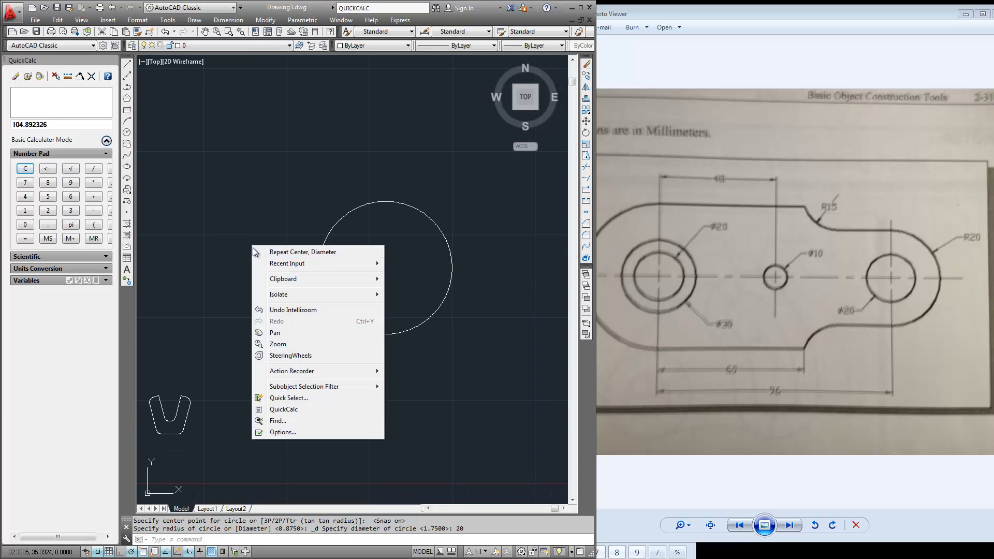
{"action": "left_click", "coordinate": [294, 252]}
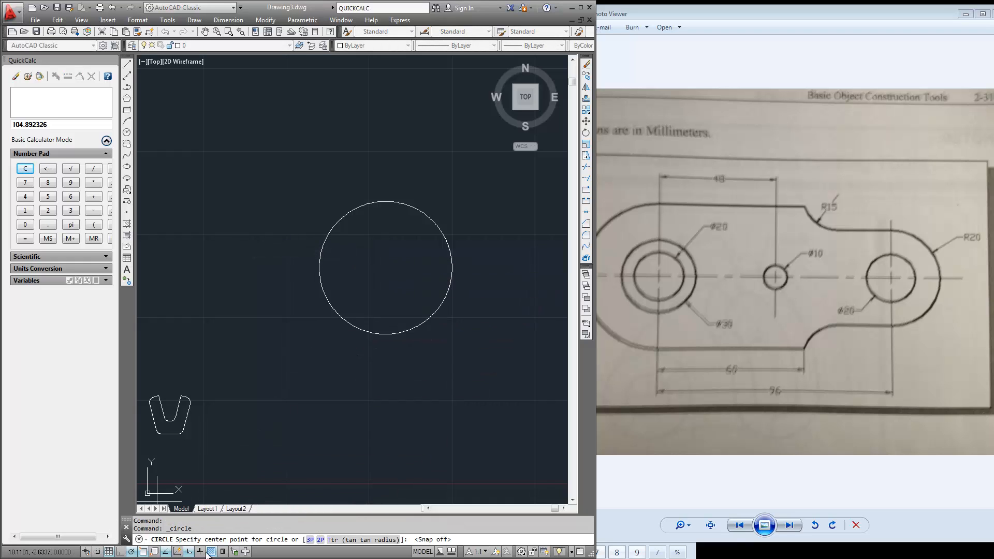
{"action": "right_click", "coordinate": [167, 552]}
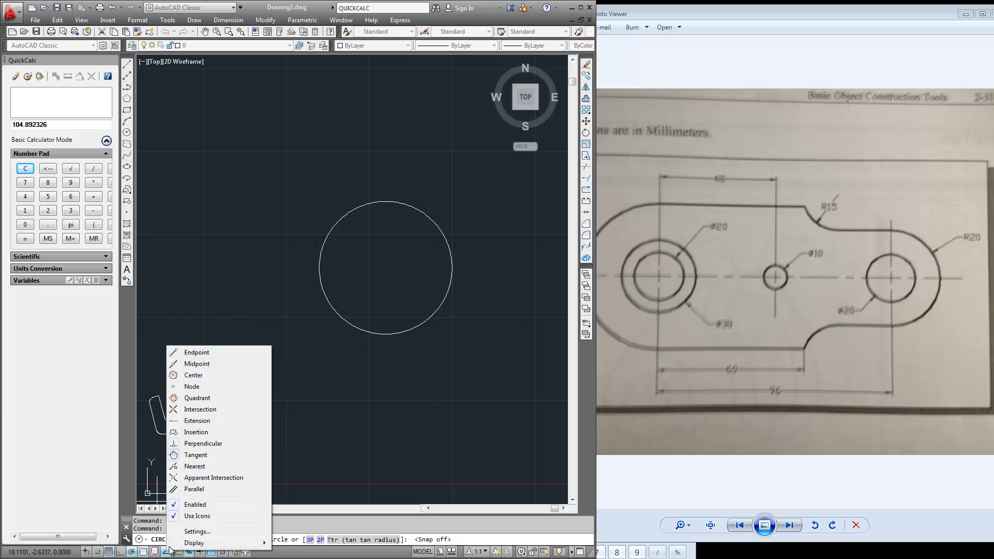
{"action": "left_click", "coordinate": [196, 375]}
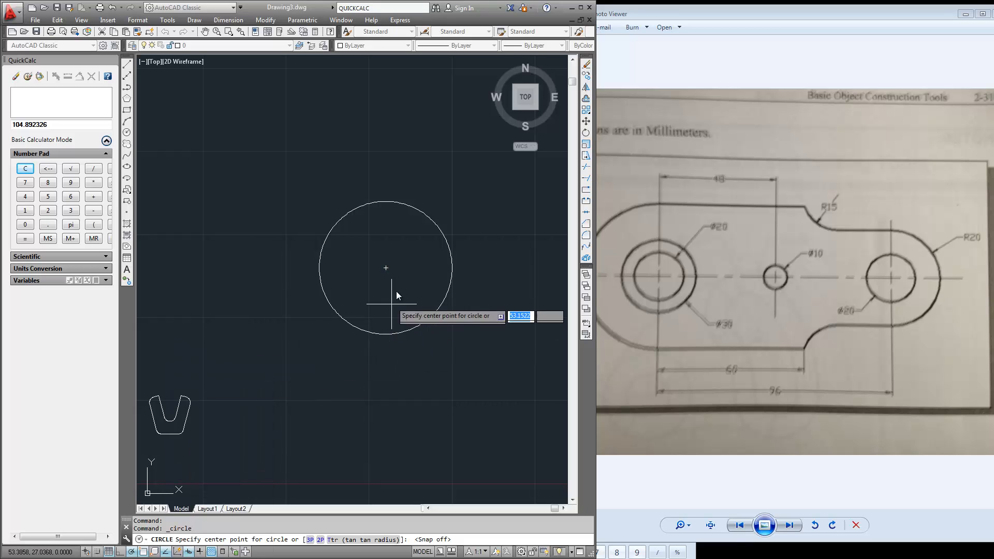
{"action": "right_click", "coordinate": [132, 551]}
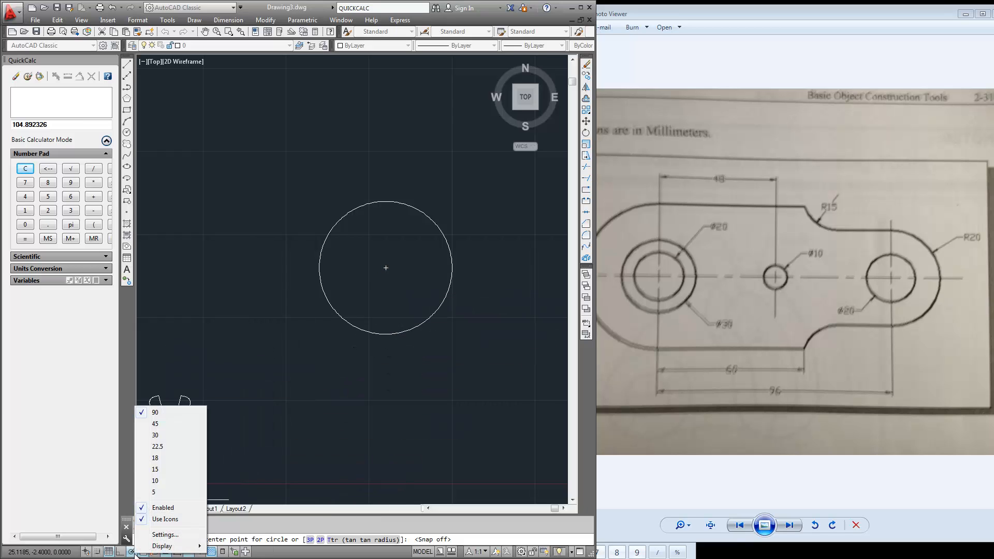
{"action": "left_click", "coordinate": [268, 555]}
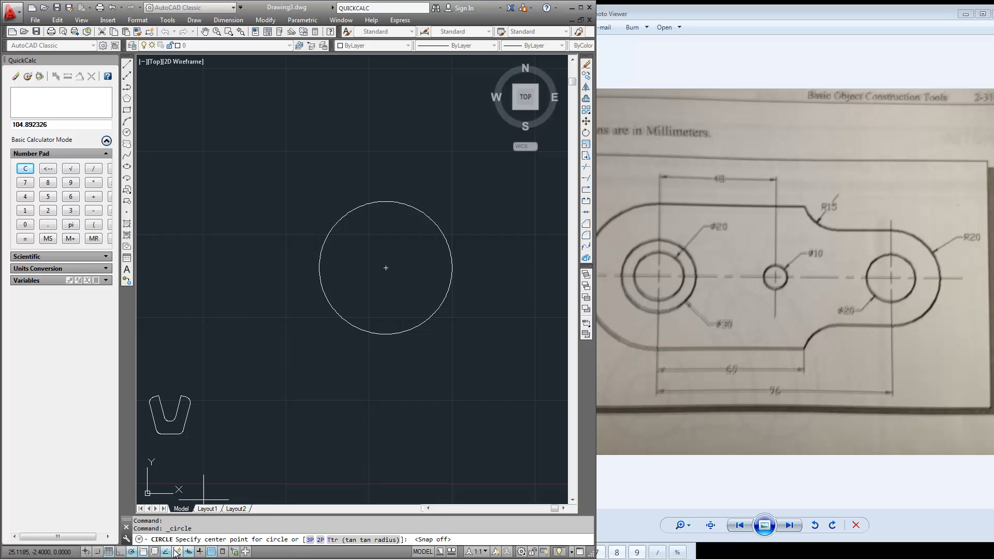
{"action": "right_click", "coordinate": [169, 552]}
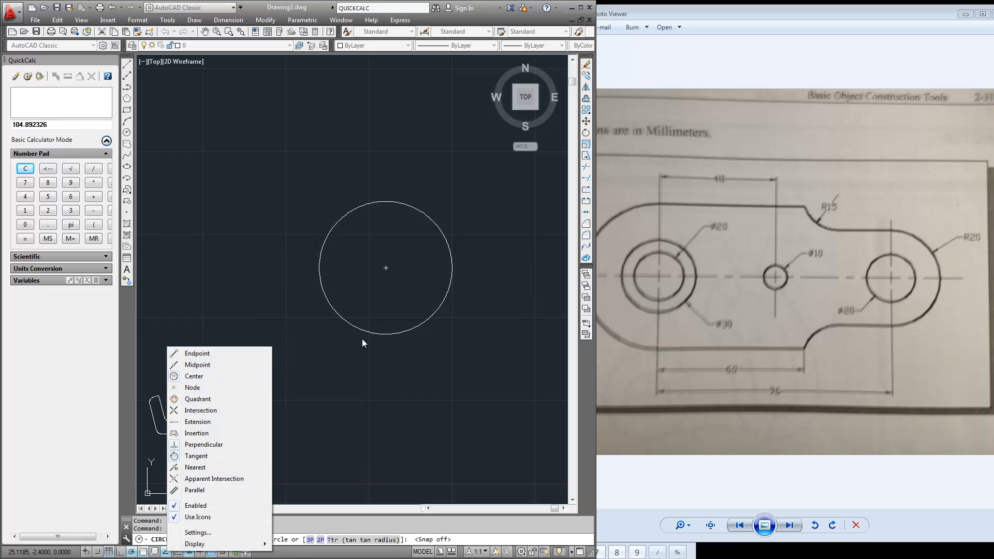
{"action": "left_click", "coordinate": [379, 336]}
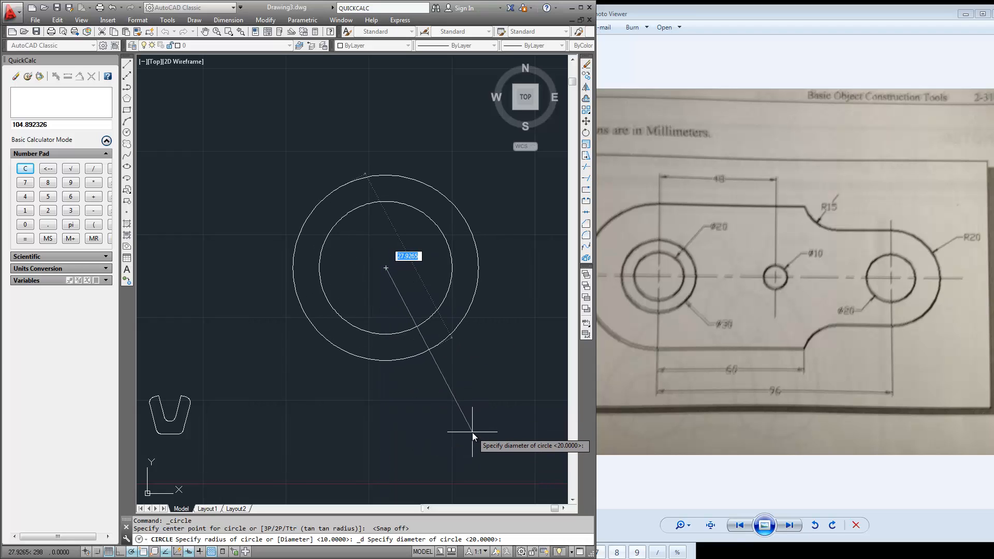
{"action": "type", "text": "30"}
{"action": "key", "text": "Return"}
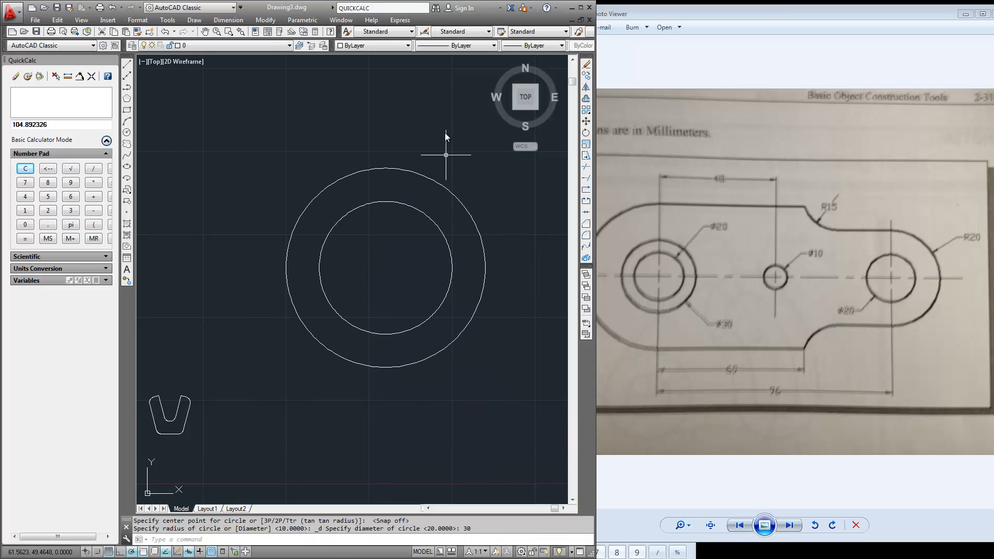
Step: Draw a horizontal line 48 long from the centre of the concentric circles toward the right
{"action": "mouse_move", "coordinate": [445, 134]}
{"action": "middle_mouse_down"}
{"action": "mouse_move", "coordinate": [412, 127]}
{"action": "mouse_move", "coordinate": [300, 160]}
{"action": "middle_mouse_up"}
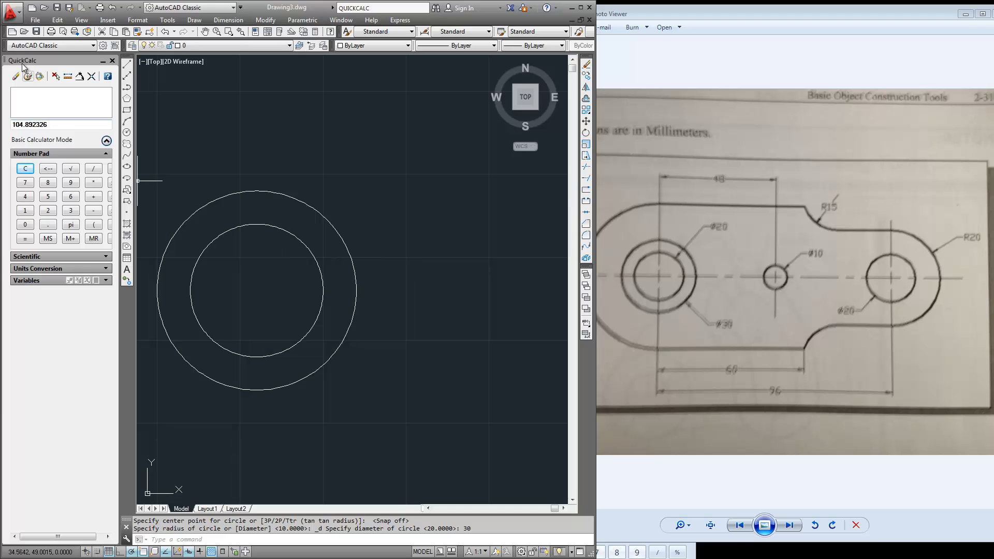
{"action": "left_click", "coordinate": [127, 65]}
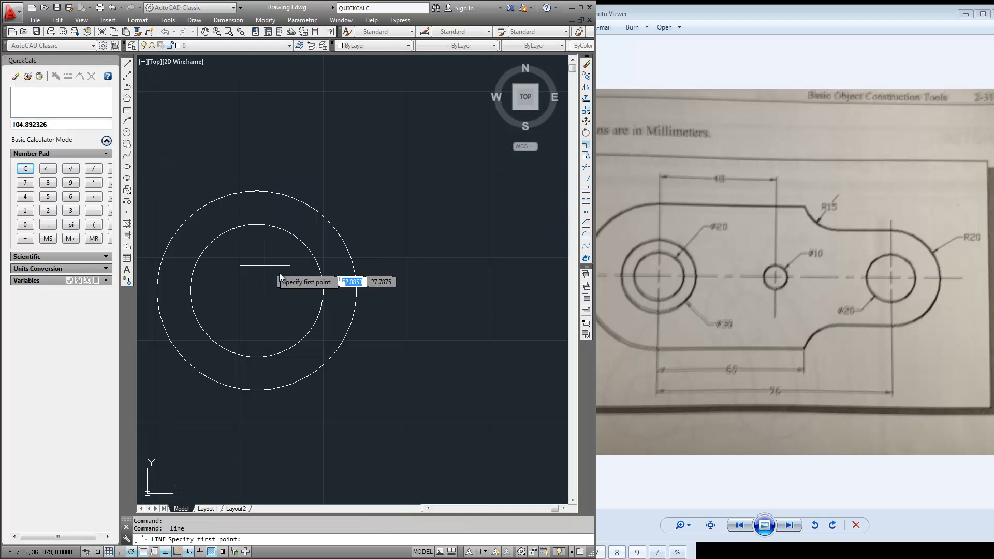
{"action": "left_click", "coordinate": [324, 299]}
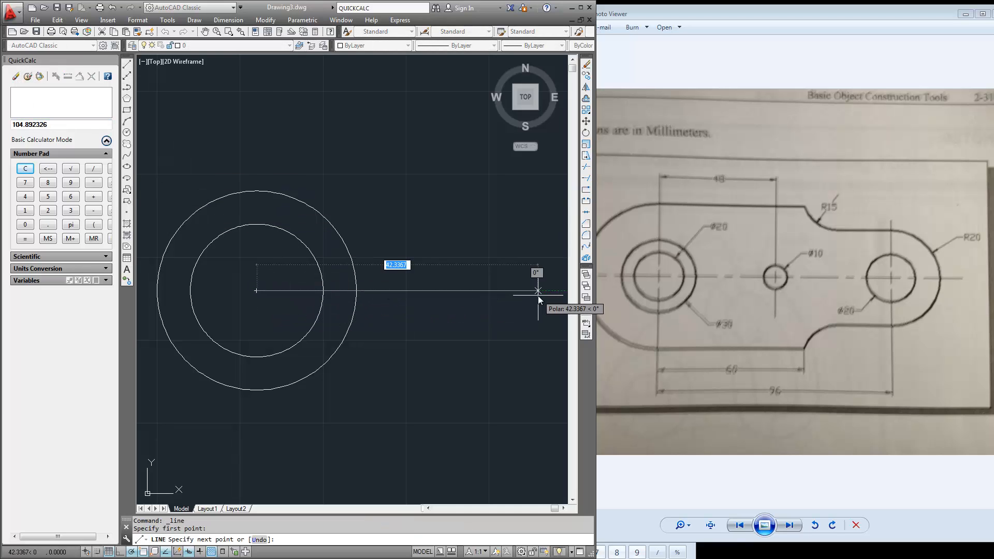
{"action": "middle_click_drag", "start_coordinate": [538, 296], "coordinate": [485, 292]}
{"action": "type", "text": "48"}
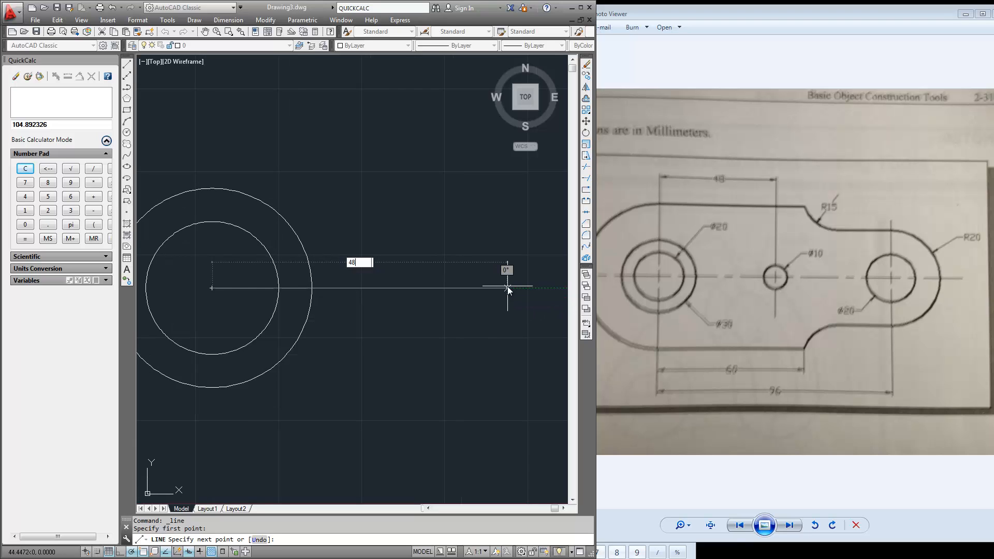
{"action": "key", "text": "Return"}
{"action": "middle_click_drag", "start_coordinate": [516, 353], "coordinate": [446, 357]}
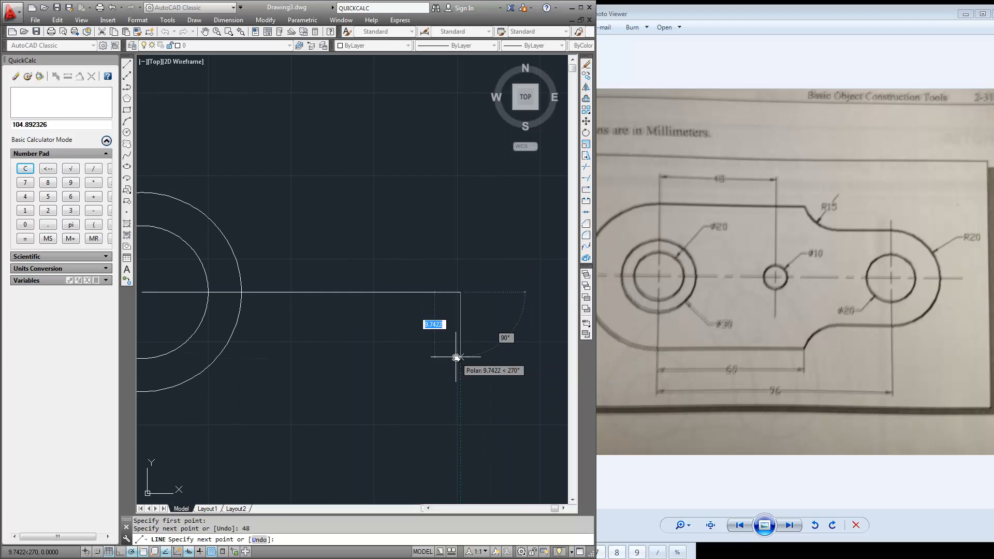
{"action": "key", "text": "Return"}
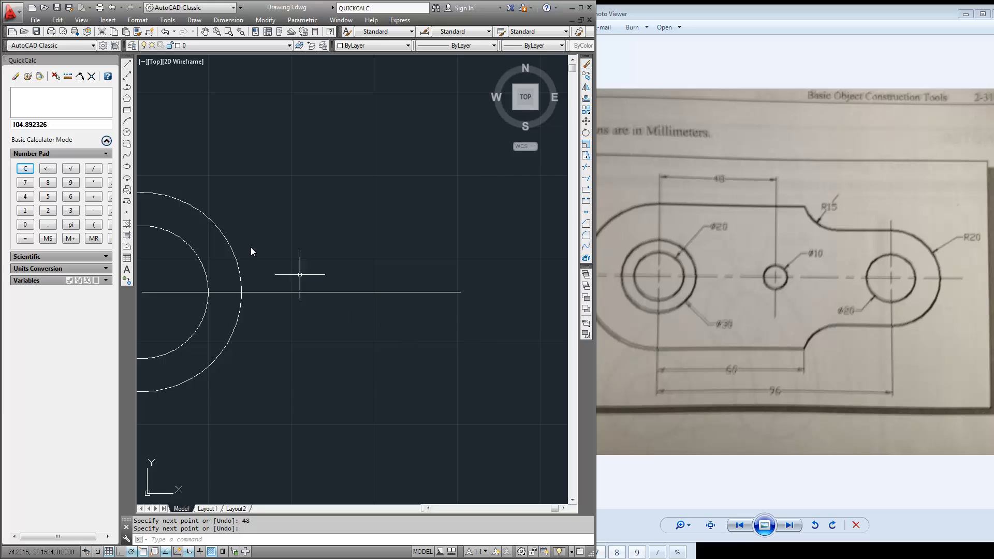
Step: Turn off the Center object snap and toggle the Tangent and Midpoint snaps, keeping object snap tracking on
{"action": "right_click", "coordinate": [326, 224]}
{"action": "mouse_move", "coordinate": [361, 240]}
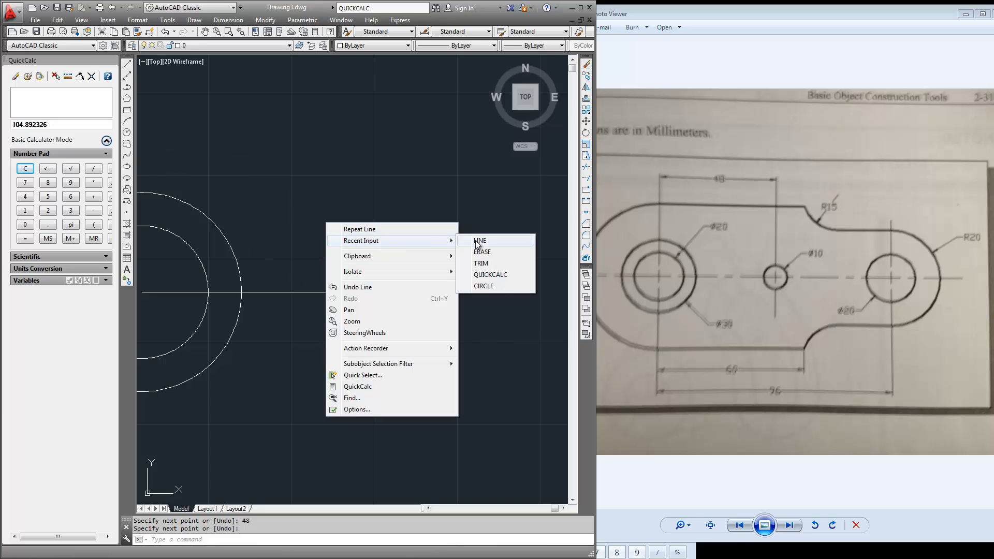
{"action": "left_click", "coordinate": [482, 286]}
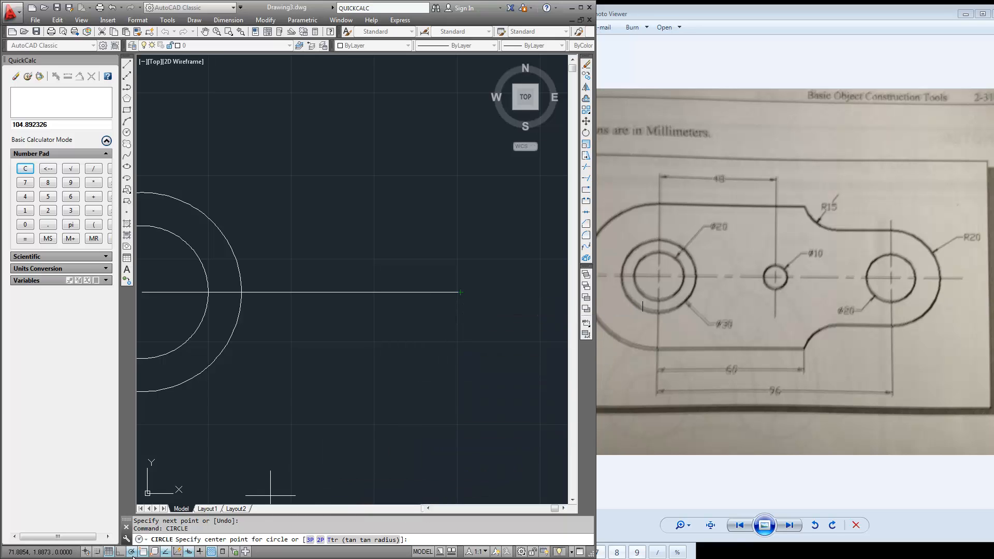
{"action": "right_click", "coordinate": [166, 552]}
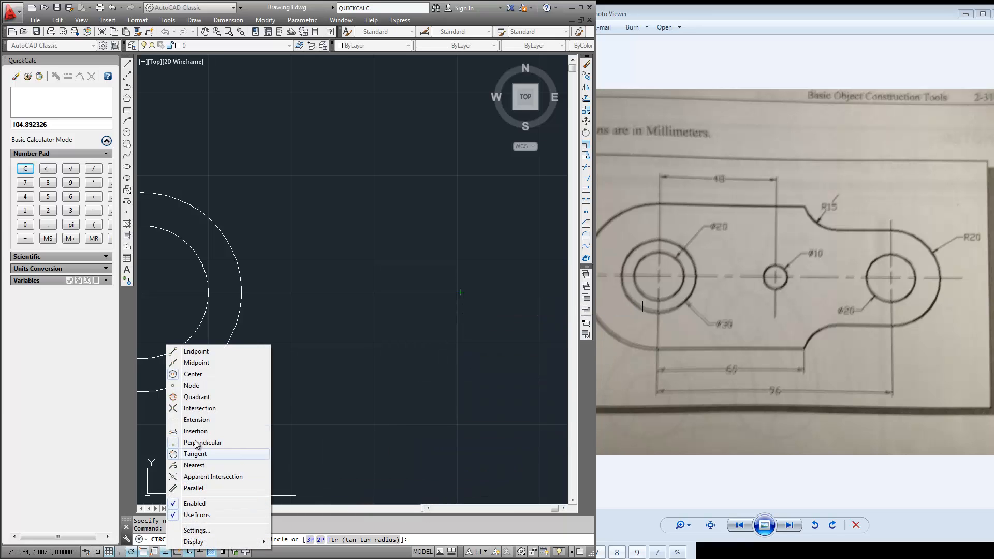
{"action": "left_click", "coordinate": [193, 373]}
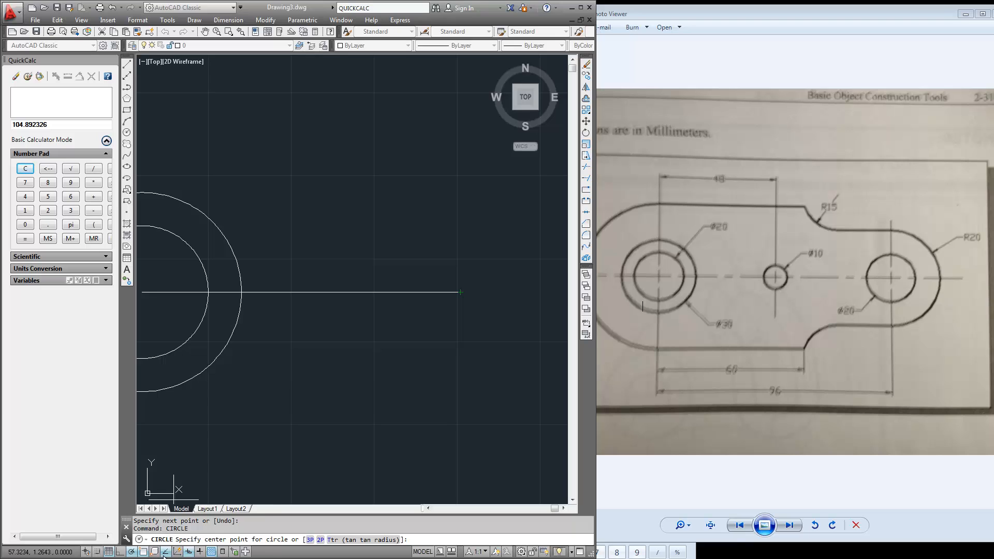
{"action": "right_click", "coordinate": [165, 554]}
{"action": "left_click", "coordinate": [195, 449]}
{"action": "right_click", "coordinate": [165, 553]}
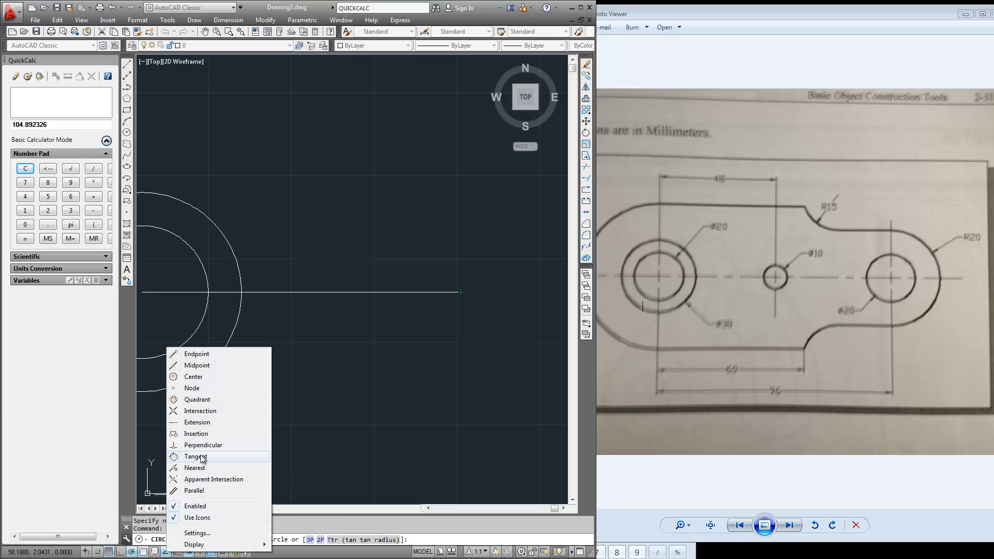
{"action": "left_click", "coordinate": [202, 456]}
{"action": "left_click", "coordinate": [166, 553]}
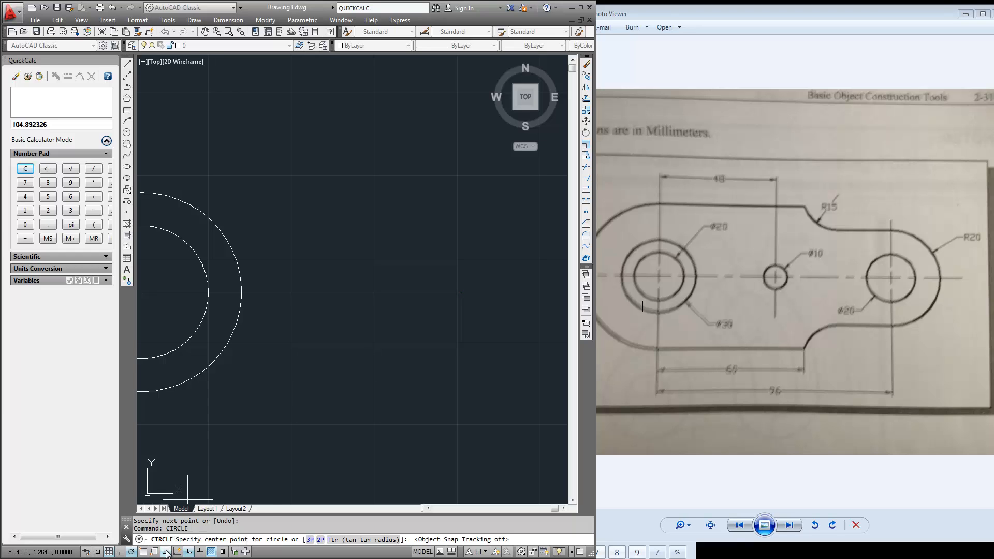
{"action": "right_click", "coordinate": [165, 553]}
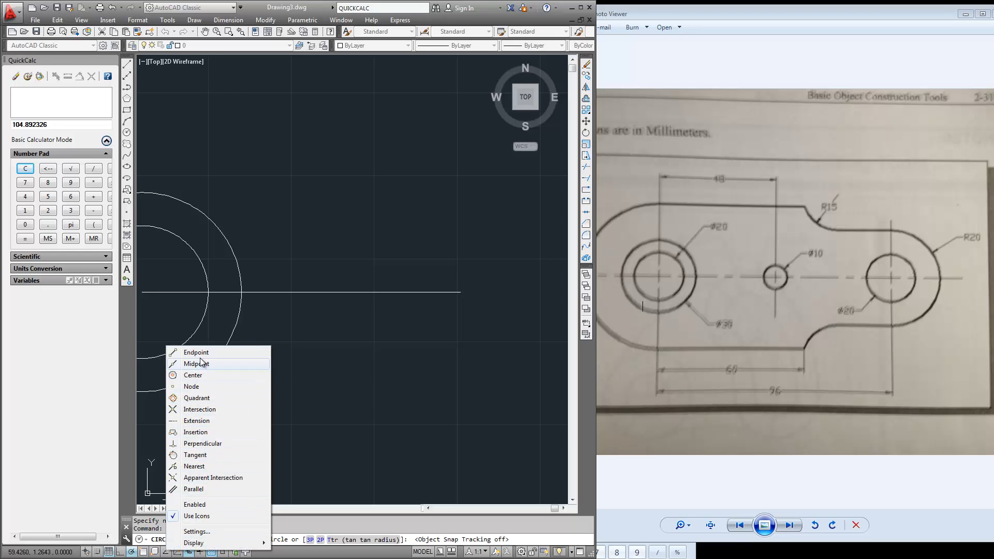
{"action": "left_click", "coordinate": [201, 362]}
{"action": "left_click", "coordinate": [165, 552]}
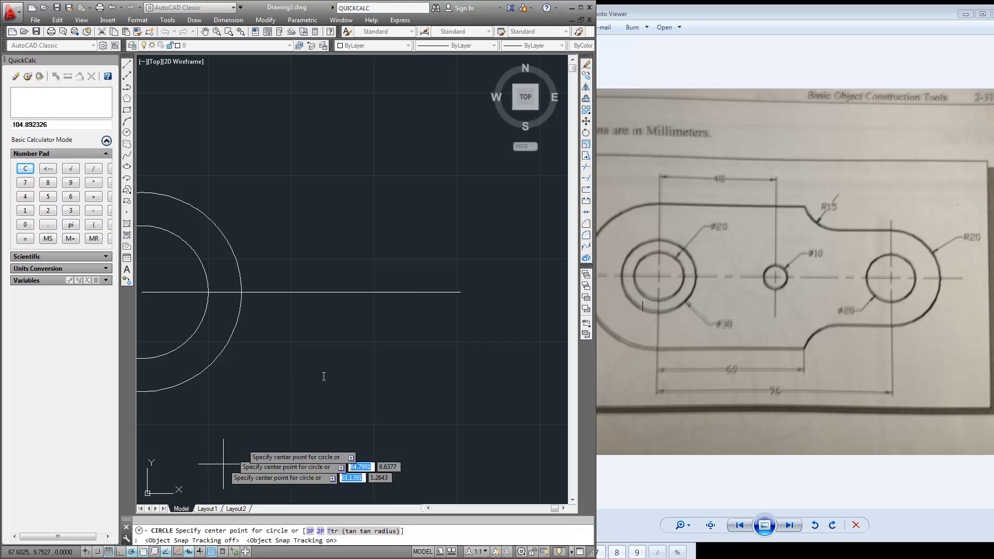
Step: Draw a circle of diameter 10 by centre and diameter at the right end of the 48 line
{"action": "left_click", "coordinate": [460, 292]}
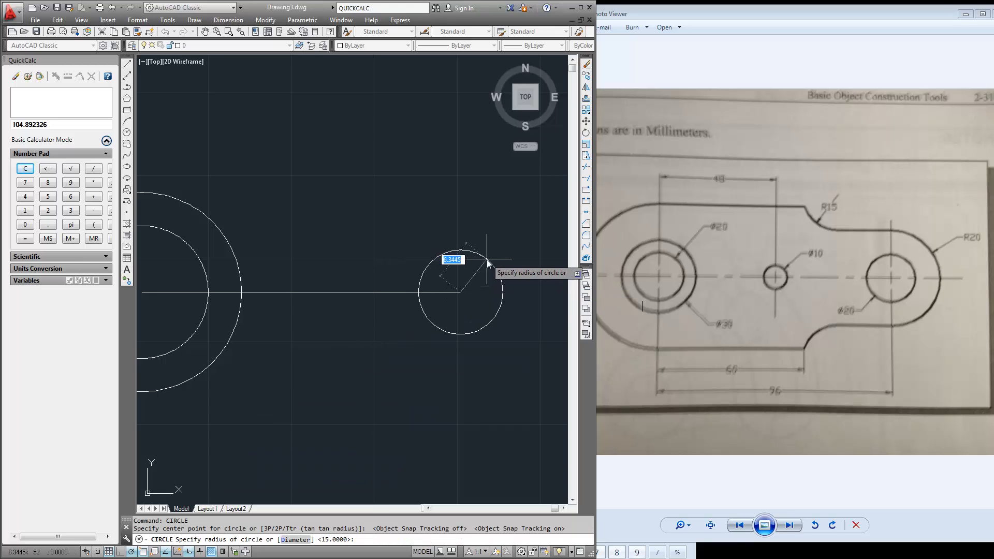
{"action": "key", "text": "Escape"}
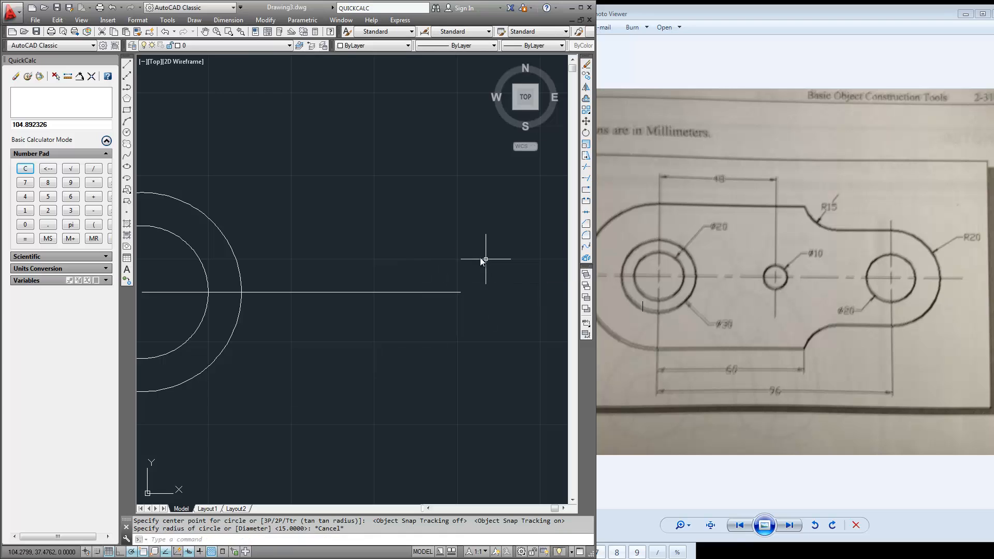
{"action": "left_click", "coordinate": [194, 20]}
{"action": "mouse_move", "coordinate": [216, 171]}
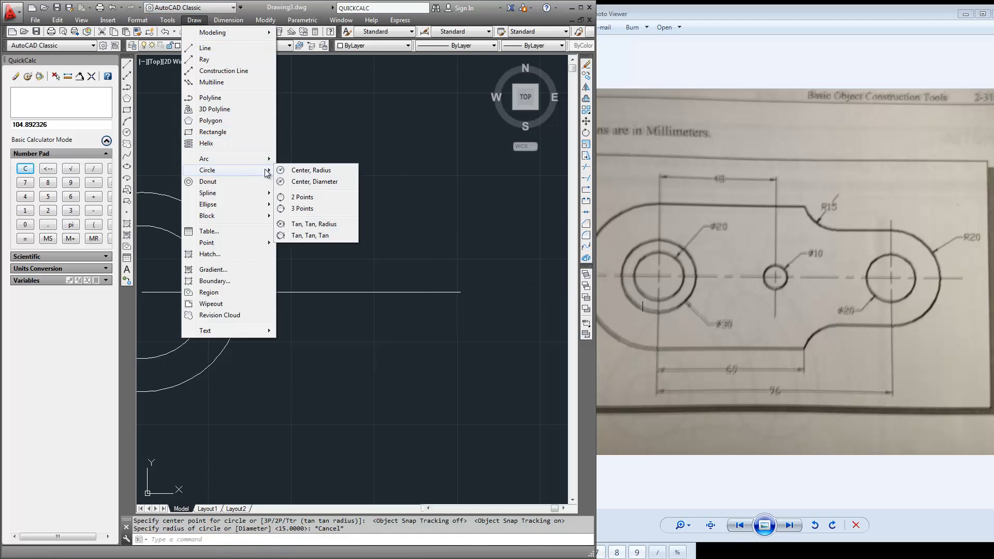
{"action": "left_click", "coordinate": [299, 182]}
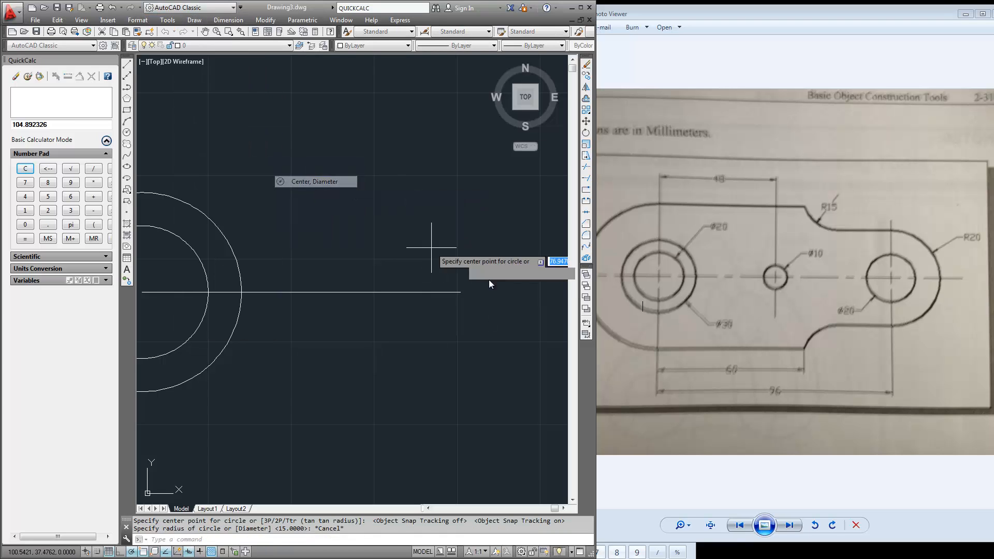
{"action": "left_click", "coordinate": [460, 292]}
{"action": "type", "text": "10"}
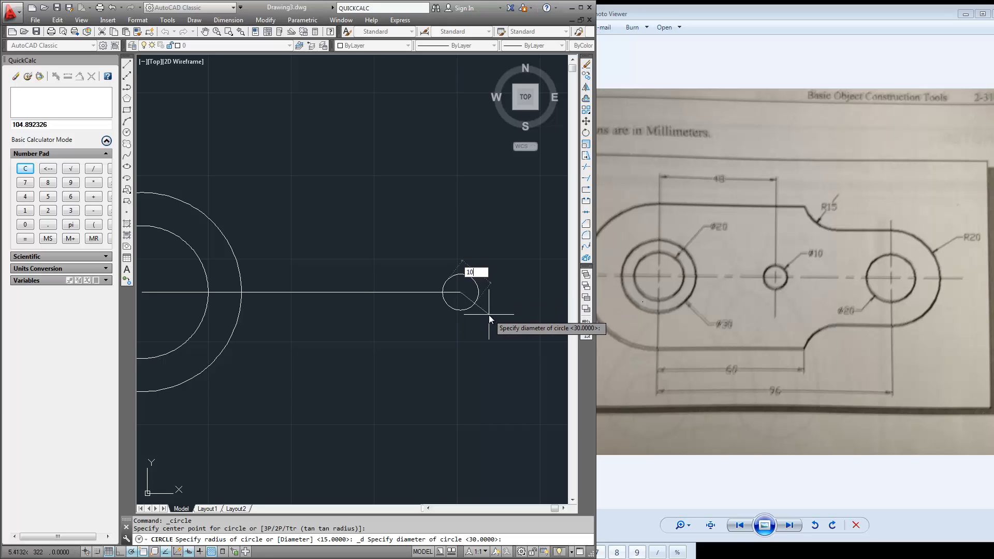
{"action": "key", "text": "Return"}
Step: Draw a horizontal line 96 long from the centre of the concentric circles through the diameter 10 circle
{"action": "mouse_move", "coordinate": [337, 369]}
{"action": "middle_mouse_down"}
{"action": "mouse_move", "coordinate": [385, 312]}
{"action": "mouse_move", "coordinate": [544, 362]}
{"action": "middle_mouse_up"}
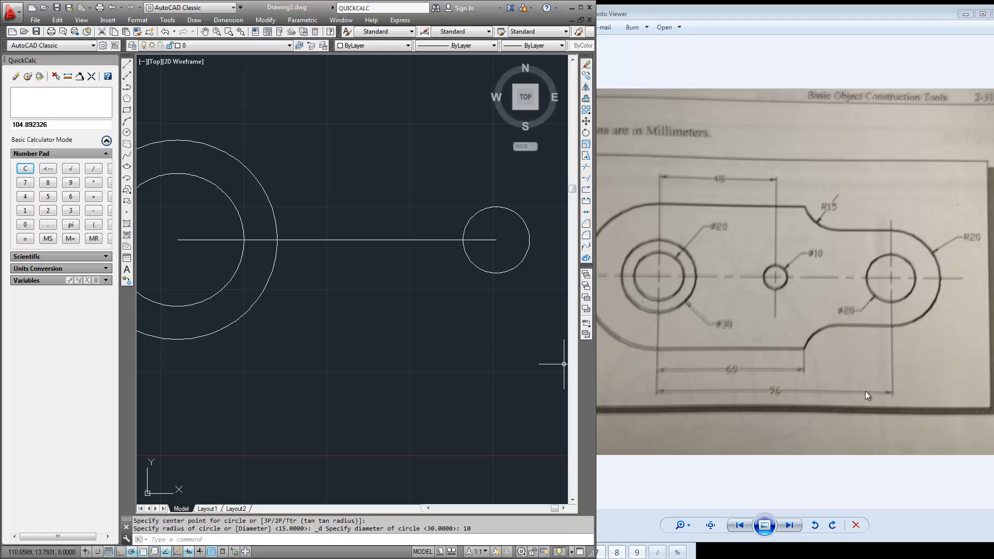
{"action": "left_click", "coordinate": [318, 309]}
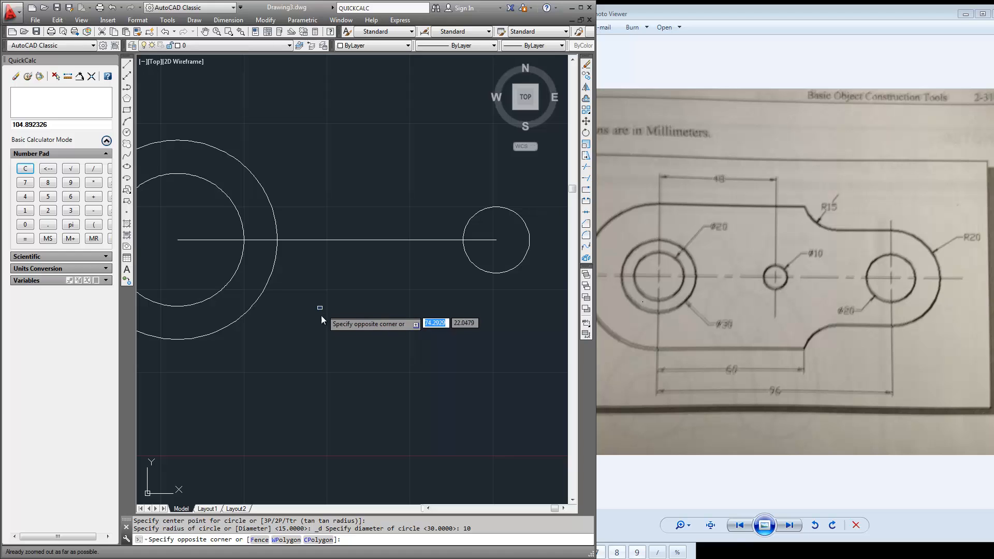
{"action": "middle_click_drag", "start_coordinate": [320, 315], "coordinate": [352, 307]}
{"action": "left_click", "coordinate": [360, 326]}
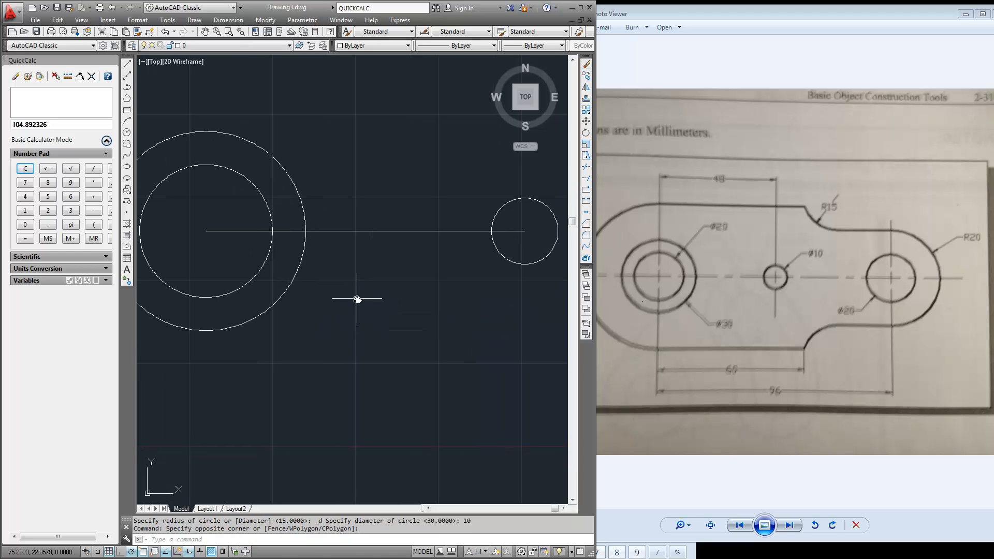
{"action": "scroll", "coordinate": [357, 298], "scroll_direction": "down", "scroll_amount": 2}
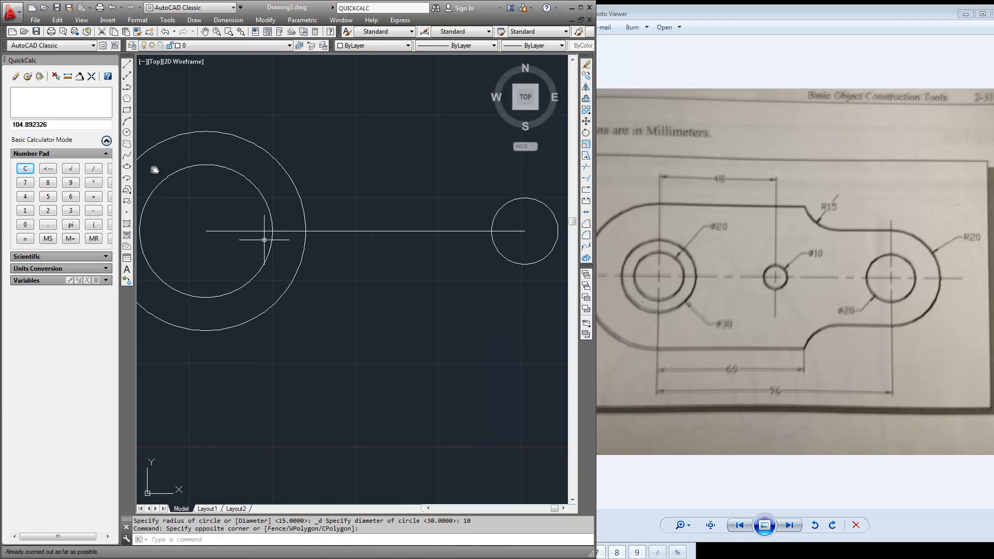
{"action": "left_click", "coordinate": [127, 67]}
{"action": "mouse_move", "coordinate": [371, 316]}
{"action": "middle_mouse_down"}
{"action": "mouse_move", "coordinate": [373, 300]}
{"action": "mouse_move", "coordinate": [364, 342]}
{"action": "middle_mouse_up"}
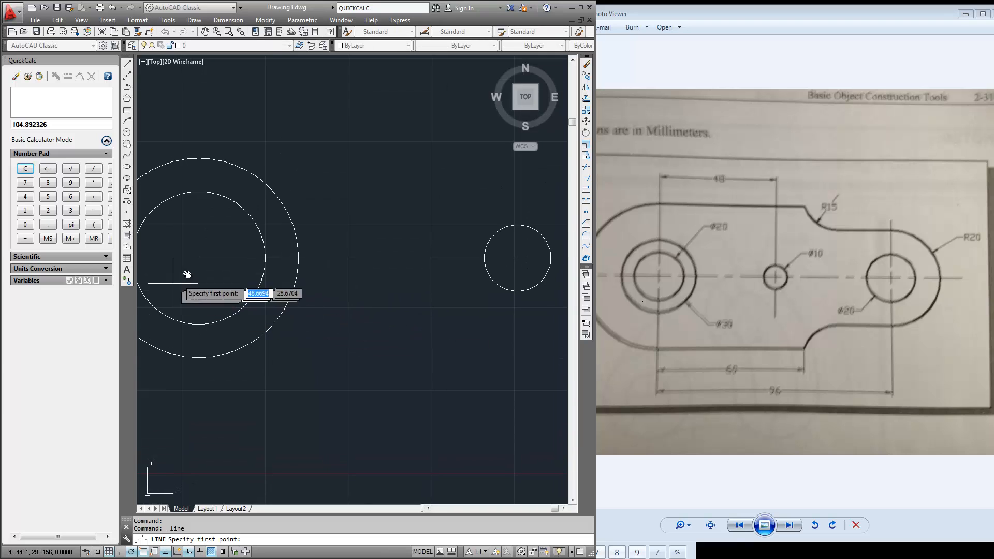
{"action": "left_click", "coordinate": [199, 258]}
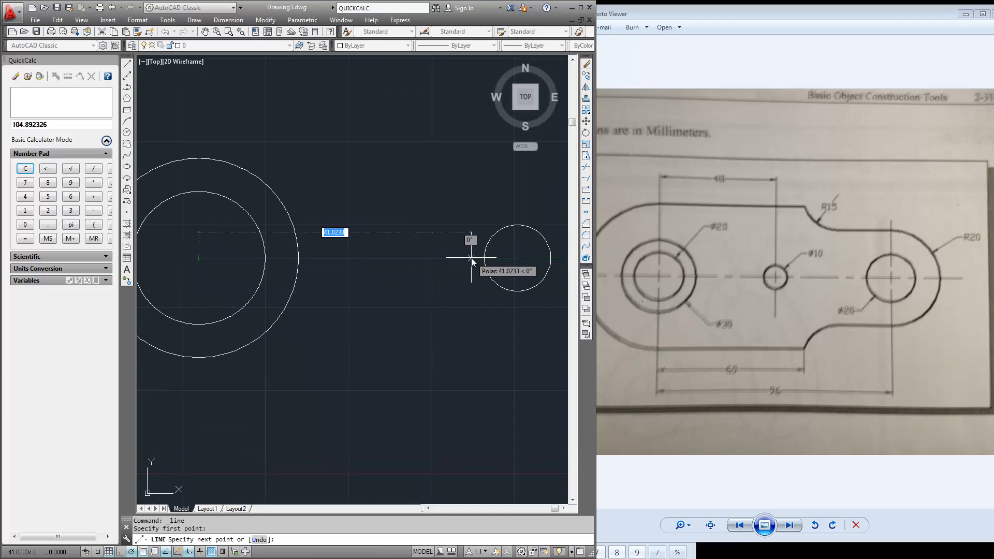
{"action": "type", "text": "96"}
{"action": "key", "text": "Return"}
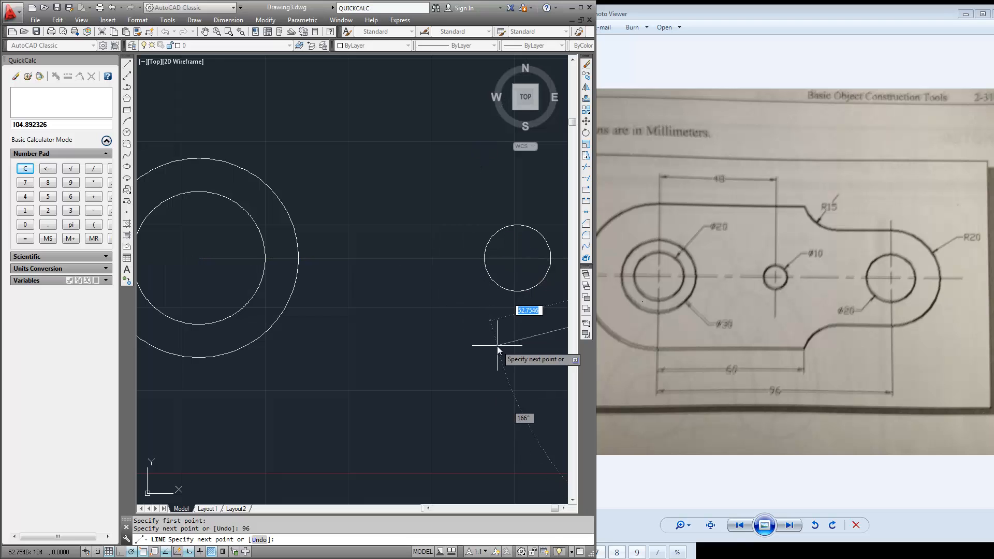
{"action": "scroll", "coordinate": [497, 345], "scroll_direction": "down", "scroll_amount": 1}
{"action": "mouse_move", "coordinate": [493, 328]}
{"action": "middle_mouse_down"}
{"action": "mouse_move", "coordinate": [235, 374]}
{"action": "mouse_move", "coordinate": [324, 376]}
{"action": "middle_mouse_up"}
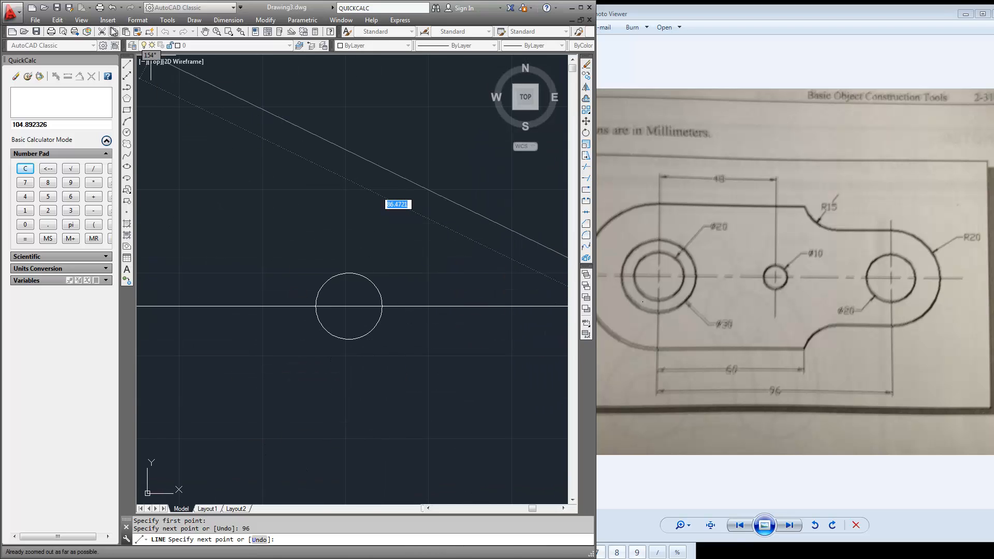
{"action": "left_click", "coordinate": [81, 20]}
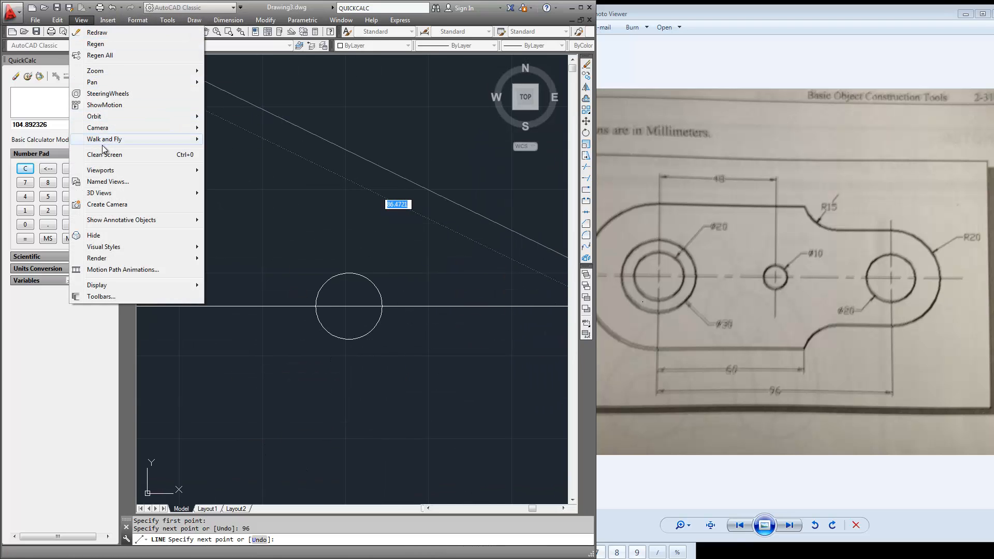
{"action": "mouse_move", "coordinate": [106, 71]}
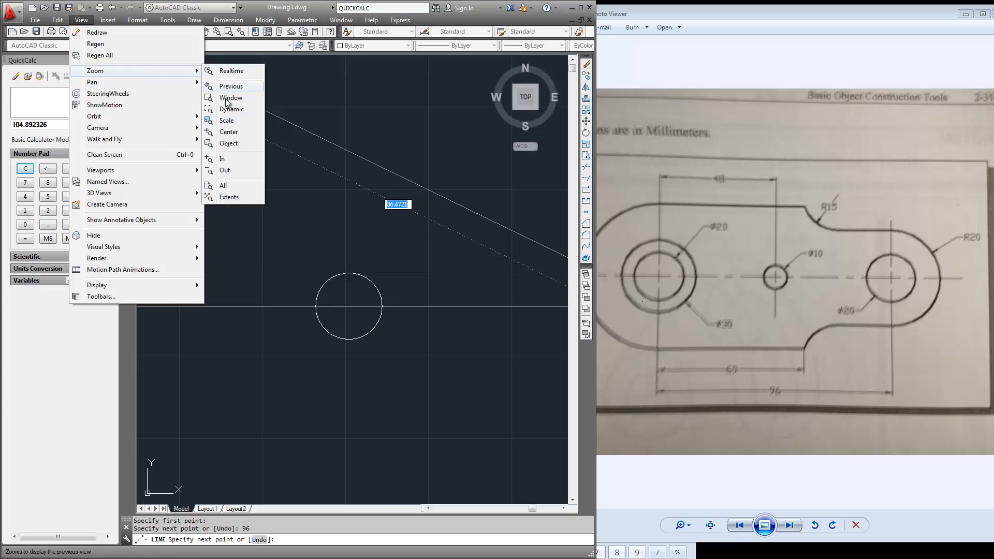
{"action": "left_click", "coordinate": [228, 169]}
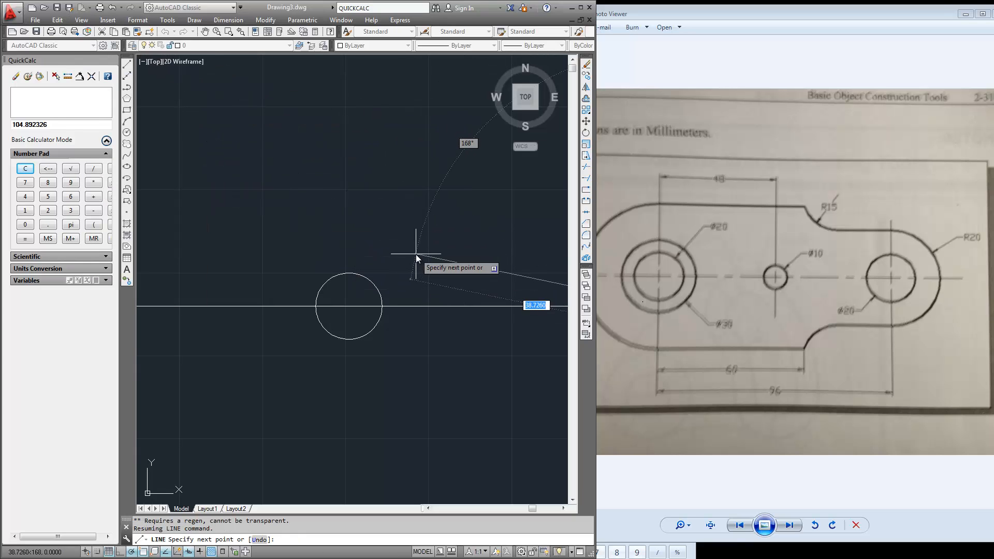
{"action": "key", "text": "Return"}
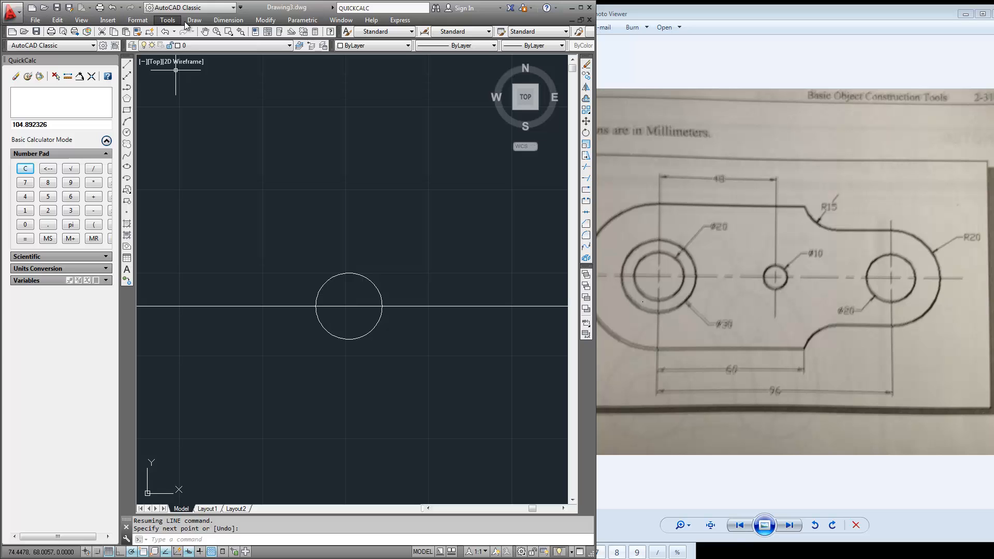
Step: Draw a circle of diameter 20 by centre and diameter at the right end of the 96 line
{"action": "left_click", "coordinate": [83, 20]}
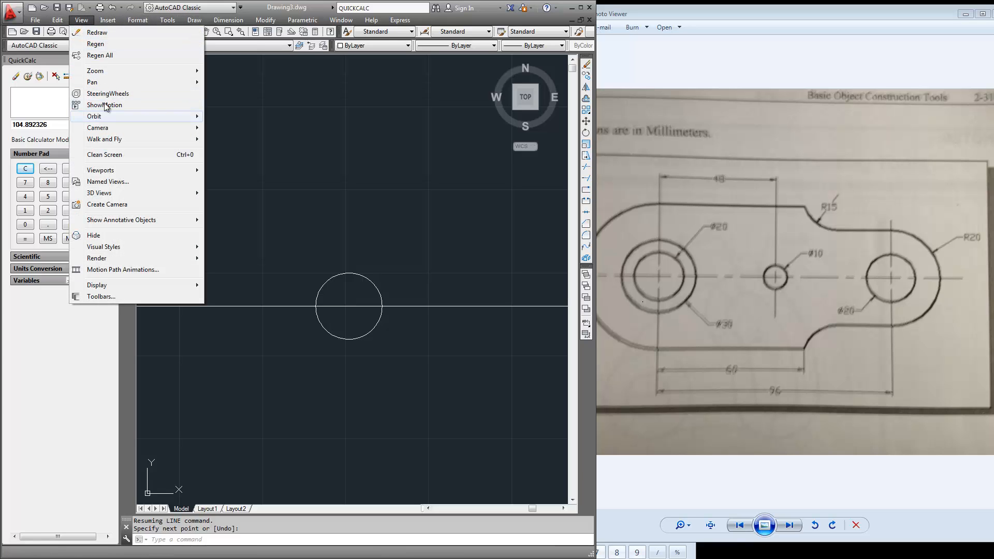
{"action": "mouse_move", "coordinate": [106, 71]}
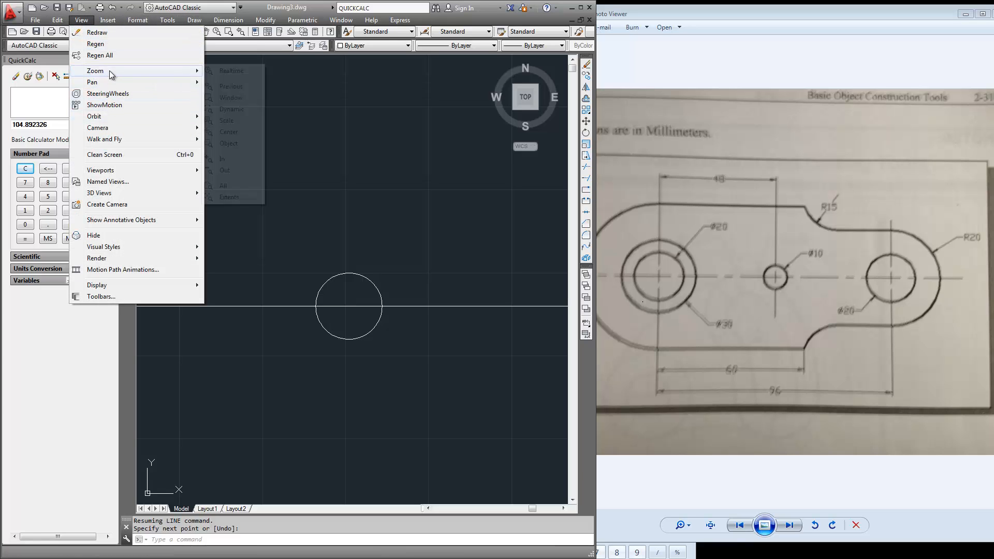
{"action": "left_click", "coordinate": [229, 170]}
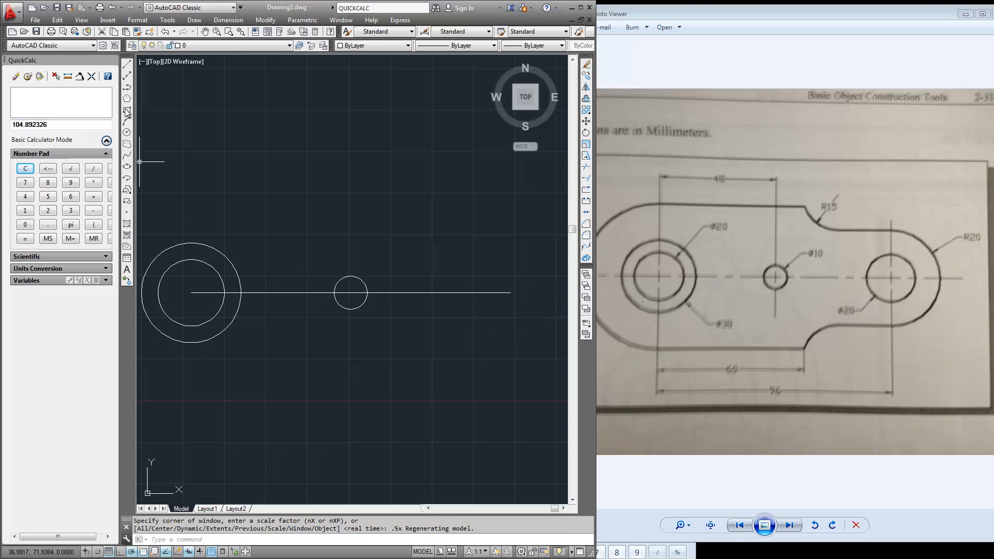
{"action": "left_click", "coordinate": [193, 20]}
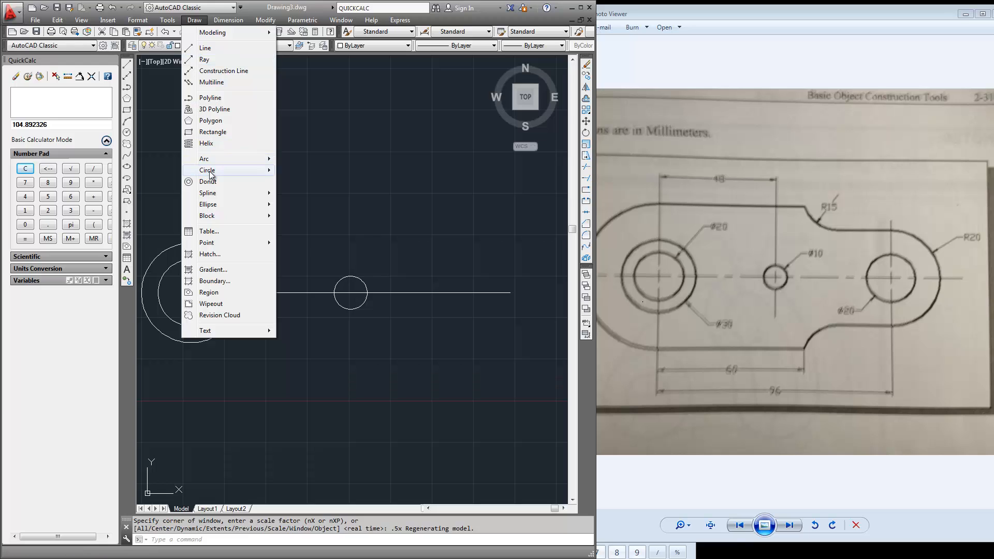
{"action": "mouse_move", "coordinate": [269, 170]}
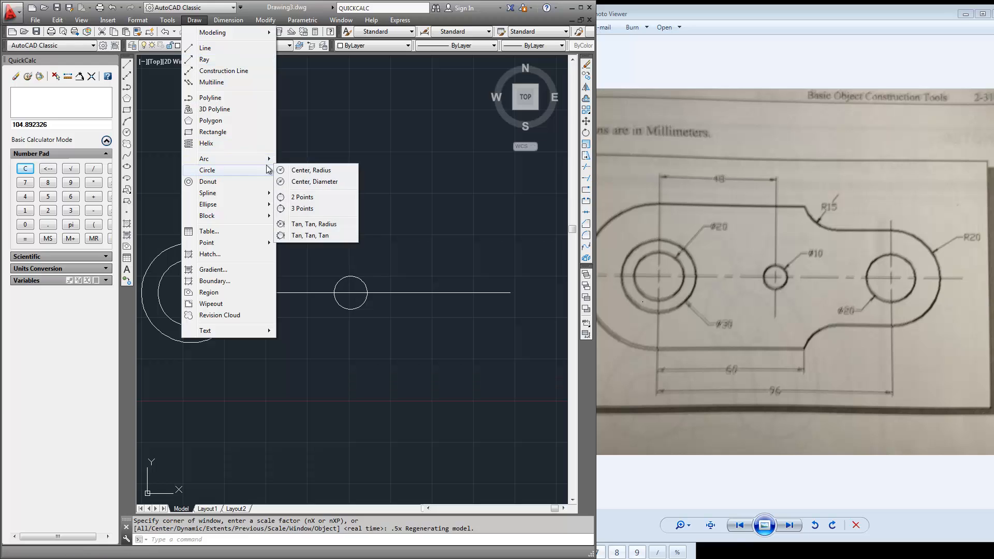
{"action": "left_click", "coordinate": [326, 182]}
{"action": "left_click", "coordinate": [512, 293]}
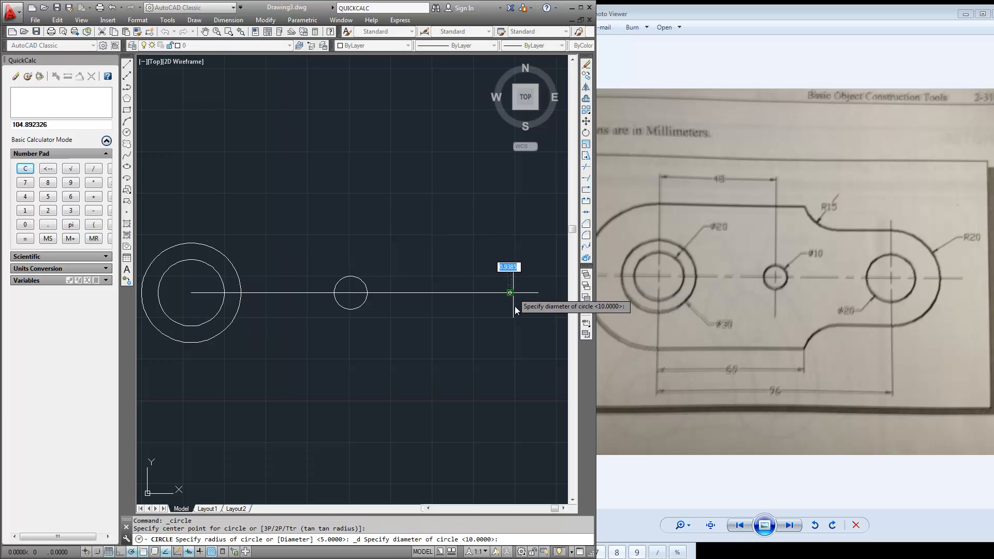
{"action": "type", "text": "20"}
{"action": "key", "text": "Return"}
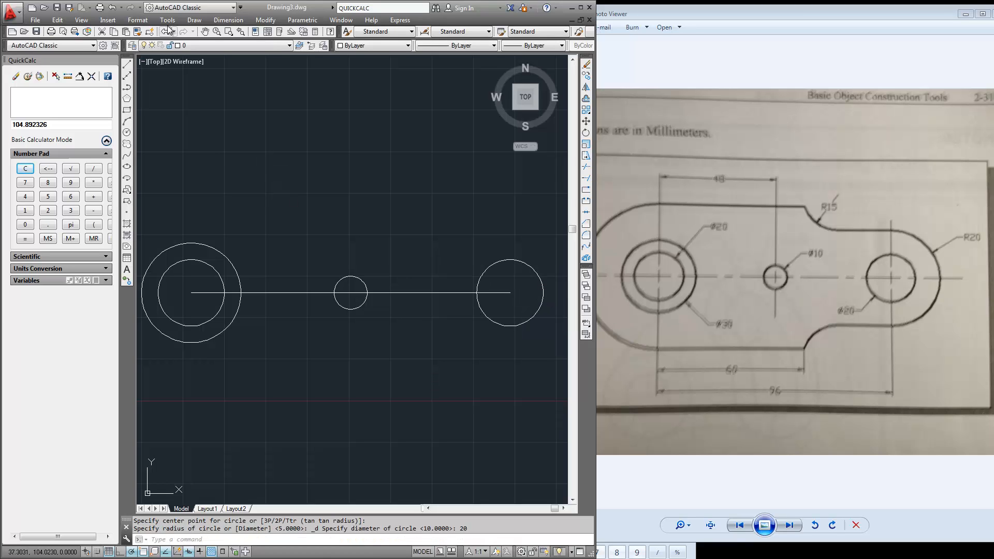
Step: Draw a circle of diameter 40 concentric with the diameter 20 circle at the right end of the 96 line
{"action": "left_click", "coordinate": [194, 20]}
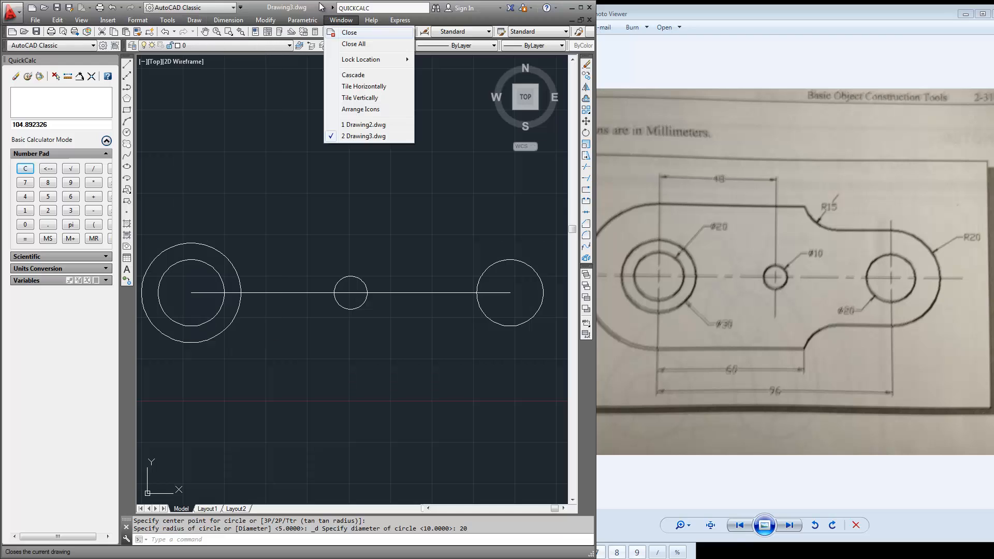
{"action": "left_click", "coordinate": [493, 16]}
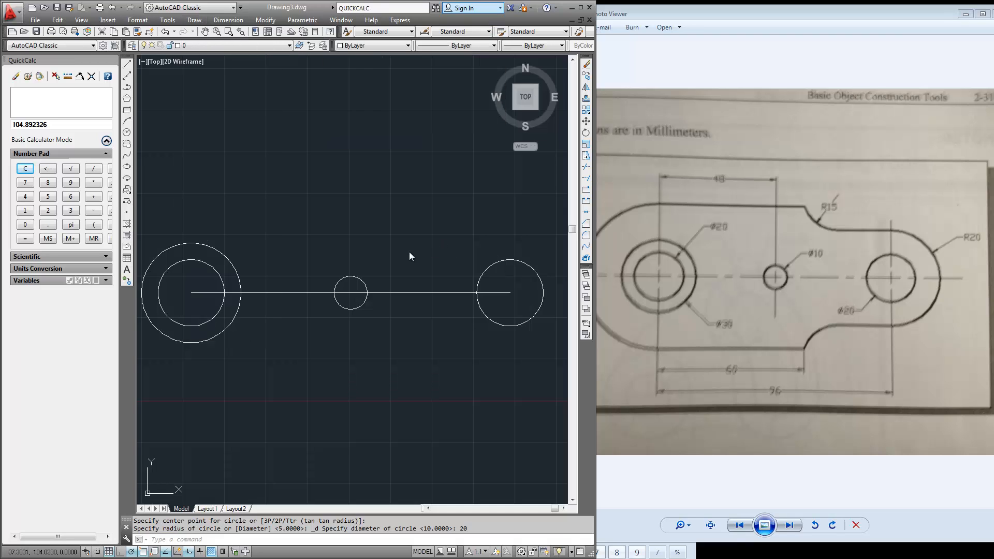
{"action": "right_click", "coordinate": [417, 286]}
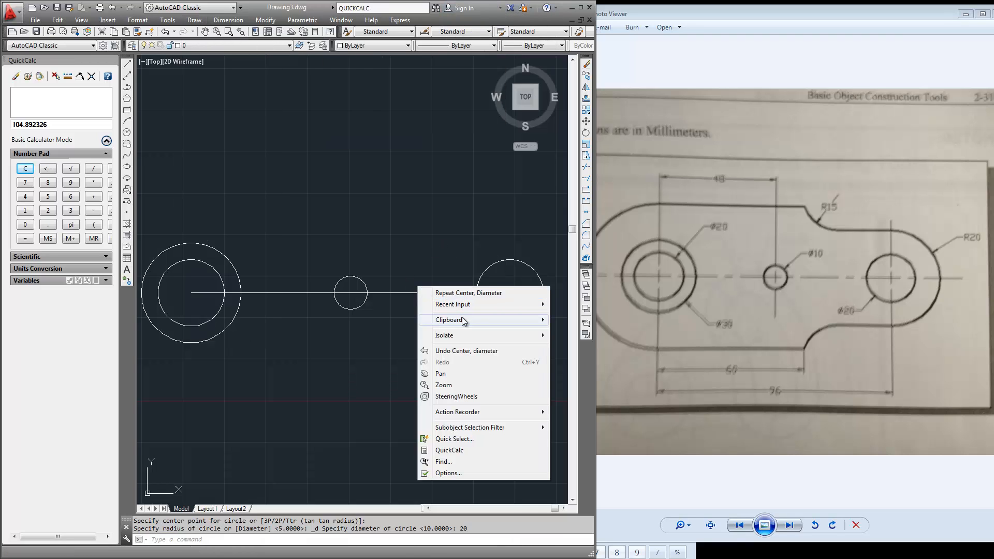
{"action": "left_click", "coordinate": [468, 293]}
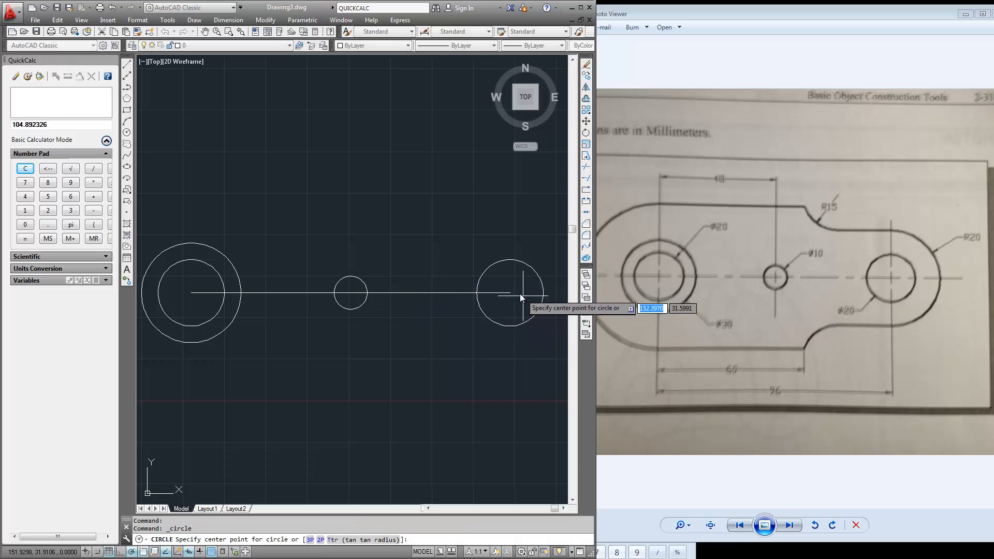
{"action": "left_click", "coordinate": [520, 296]}
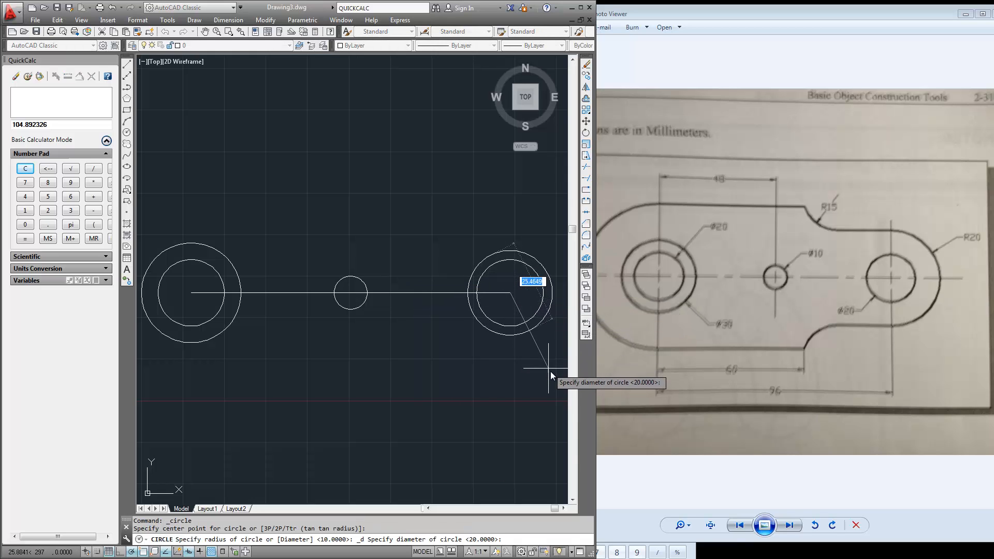
{"action": "type", "text": "40"}
{"action": "key", "text": "Return"}
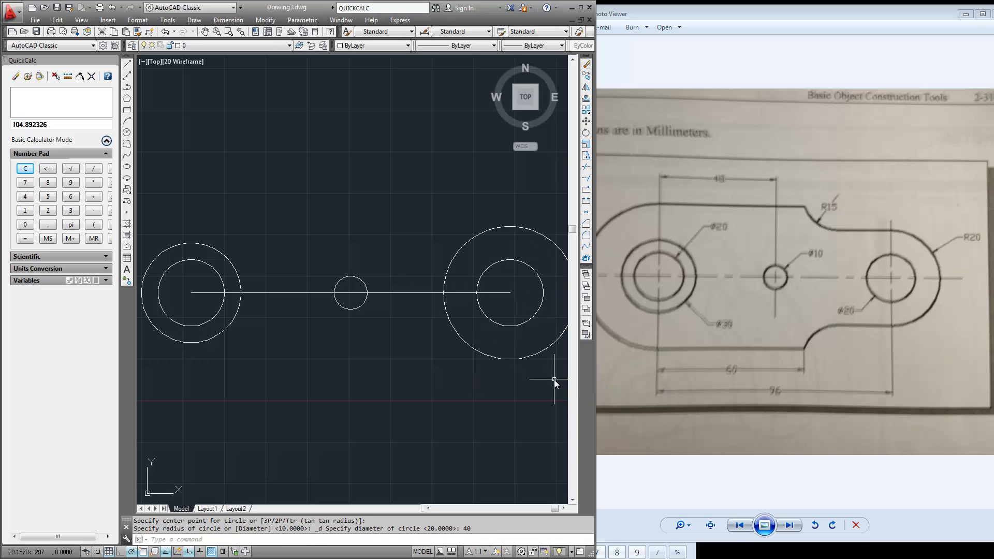
Step: Check the left outline radius in the reference photo and draw a circle of diameter 60 around the left concentric circles
{"action": "middle_click_drag", "start_coordinate": [355, 252], "coordinate": [419, 224]}
{"action": "mouse_move", "coordinate": [389, 324]}
{"action": "middle_mouse_down"}
{"action": "mouse_move", "coordinate": [399, 284]}
{"action": "mouse_move", "coordinate": [476, 262]}
{"action": "middle_mouse_up"}
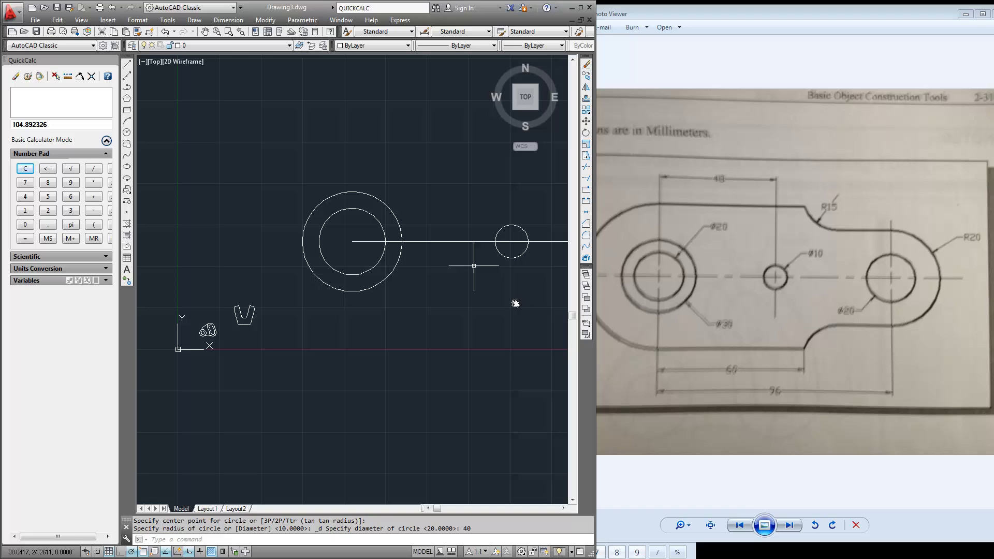
{"action": "left_click", "coordinate": [722, 10]}
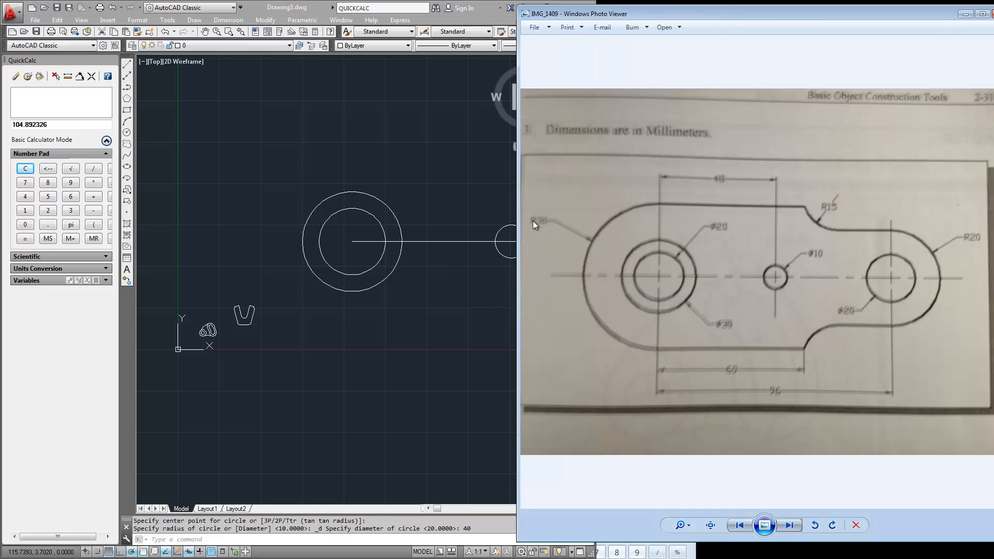
{"action": "left_click", "coordinate": [365, 179]}
{"action": "right_click", "coordinate": [272, 164]}
{"action": "left_click", "coordinate": [316, 172]}
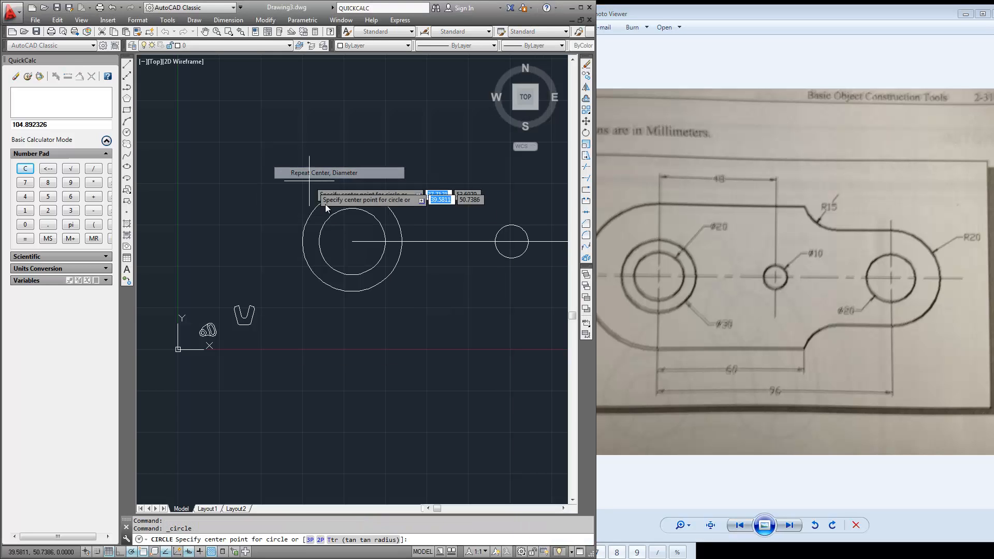
{"action": "left_click", "coordinate": [349, 240]}
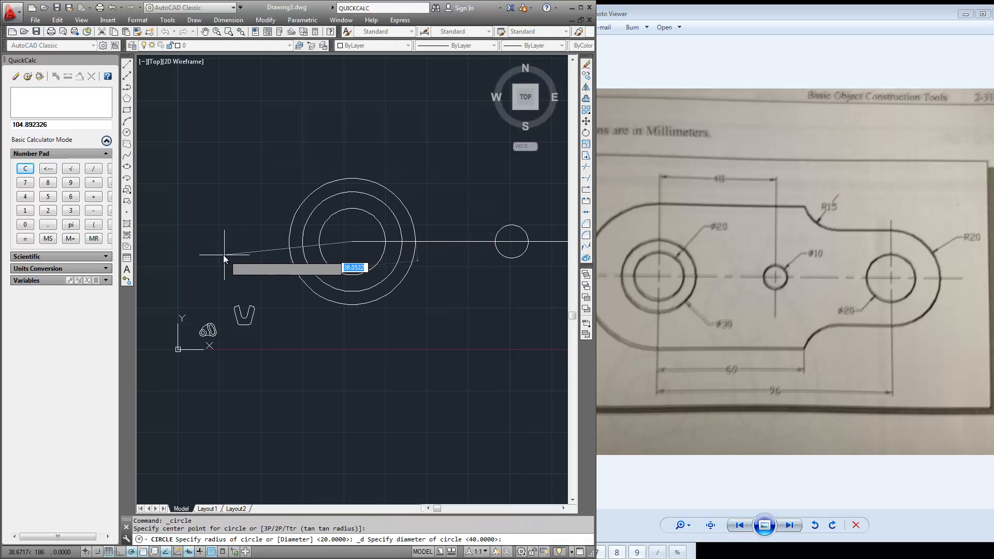
{"action": "type", "text": "60"}
{"action": "key", "text": "Return"}
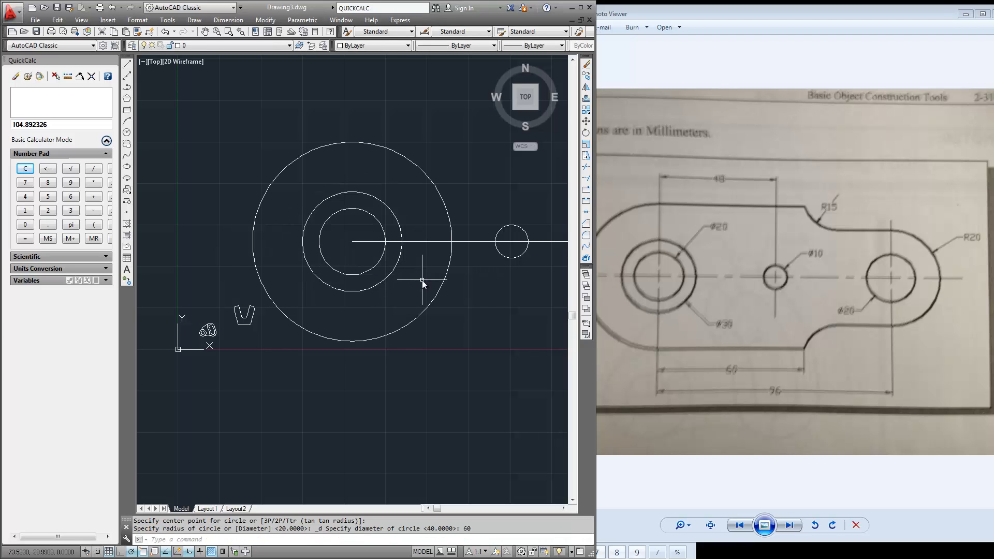
Step: Start a line and set the running object snaps to use Quadrant instead of Endpoint
{"action": "mouse_move", "coordinate": [551, 315]}
{"action": "middle_mouse_down"}
{"action": "mouse_move", "coordinate": [370, 367]}
{"action": "mouse_move", "coordinate": [401, 319]}
{"action": "middle_mouse_up"}
{"action": "scroll", "coordinate": [370, 367], "scroll_direction": "down", "scroll_amount": 2}
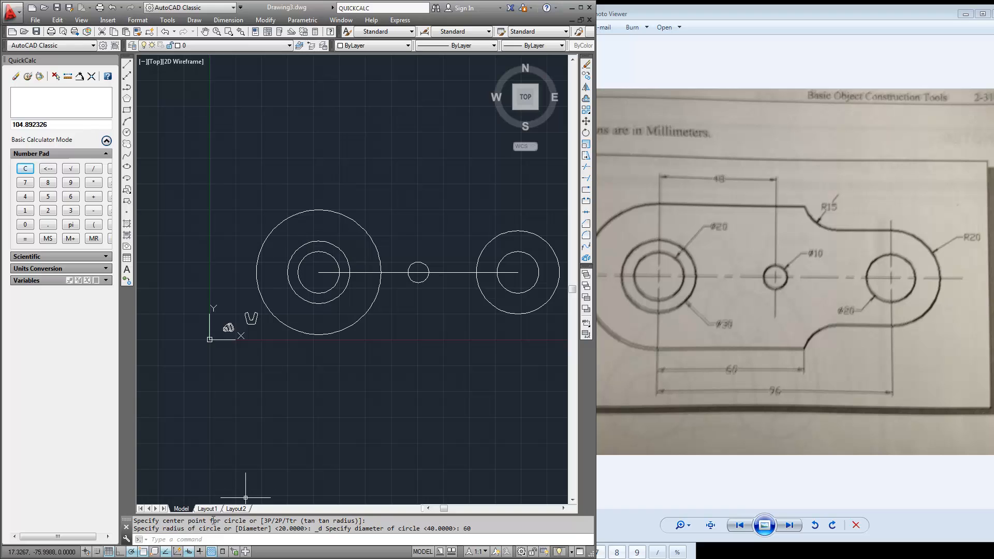
{"action": "left_click", "coordinate": [125, 65]}
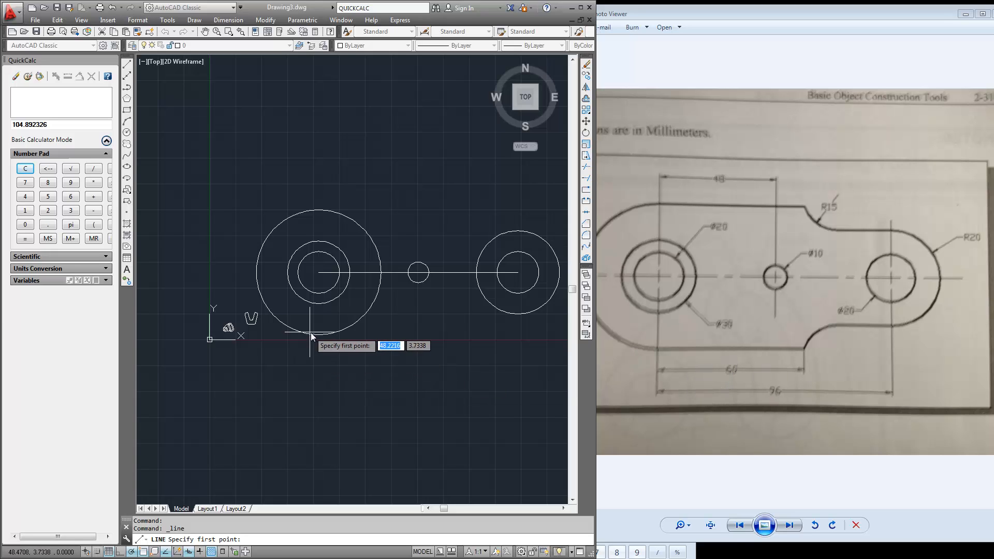
{"action": "right_click", "coordinate": [173, 552]}
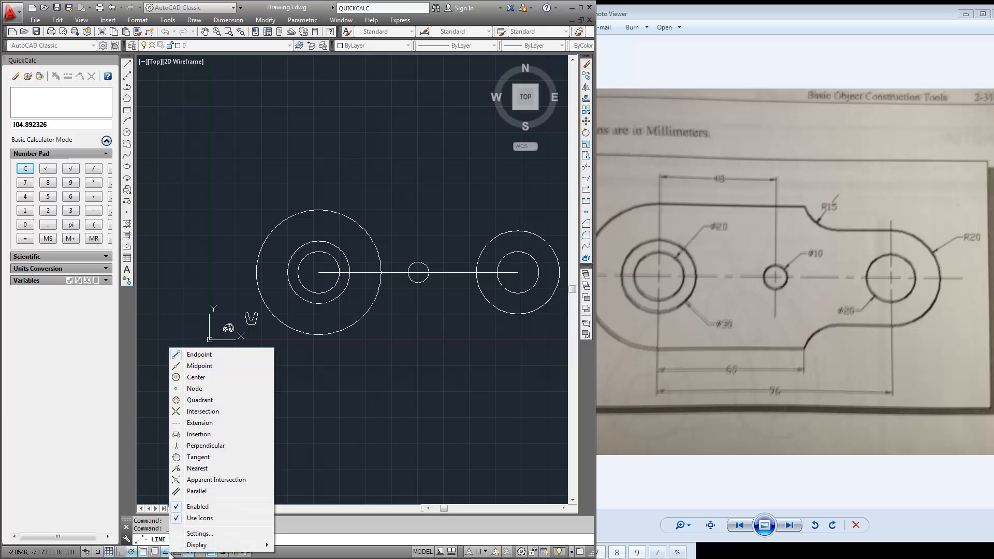
{"action": "left_click", "coordinate": [211, 355]}
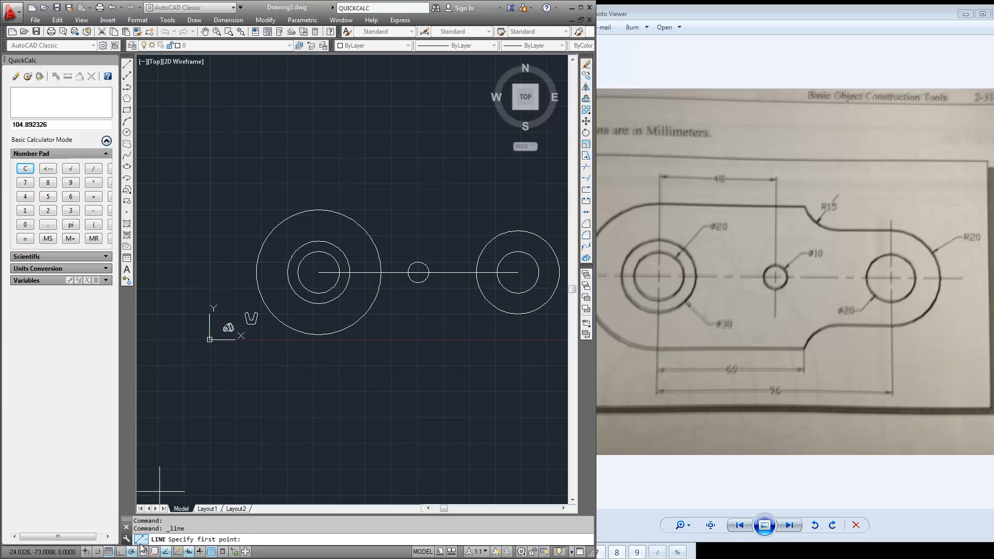
{"action": "right_click", "coordinate": [165, 553]}
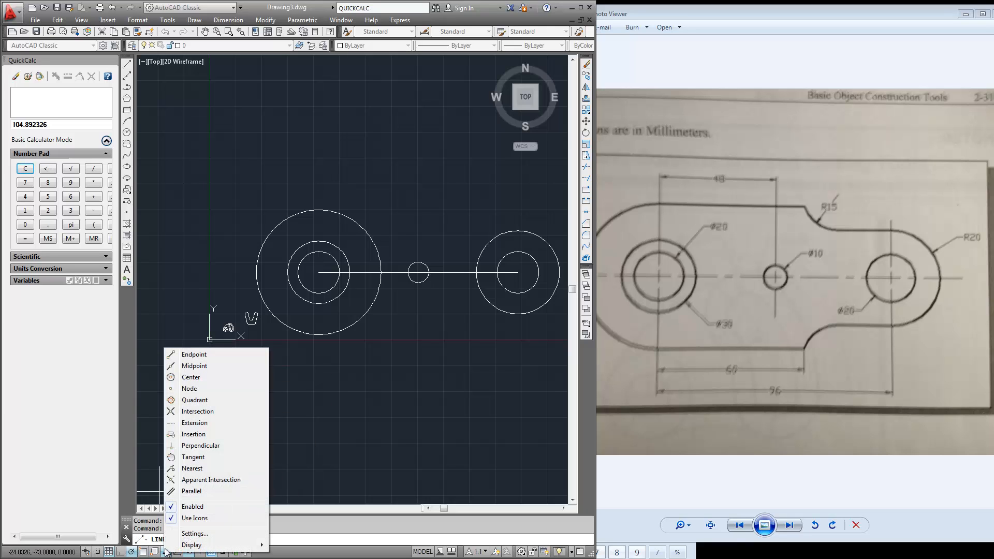
{"action": "left_click", "coordinate": [207, 409]}
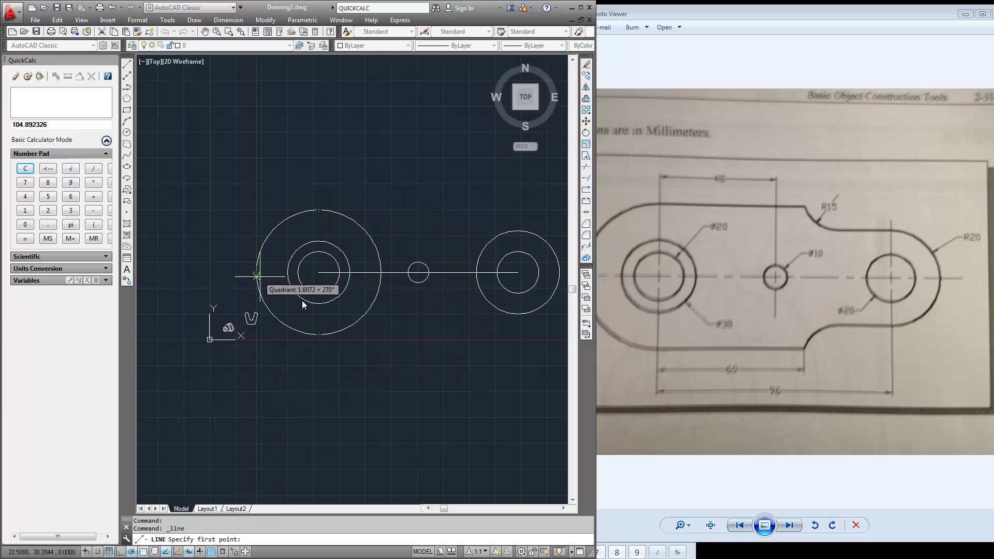
Step: Draw a horizontal line 60 long toward the right from the bottom quadrant of the diameter 60 circle
{"action": "left_click", "coordinate": [318, 334]}
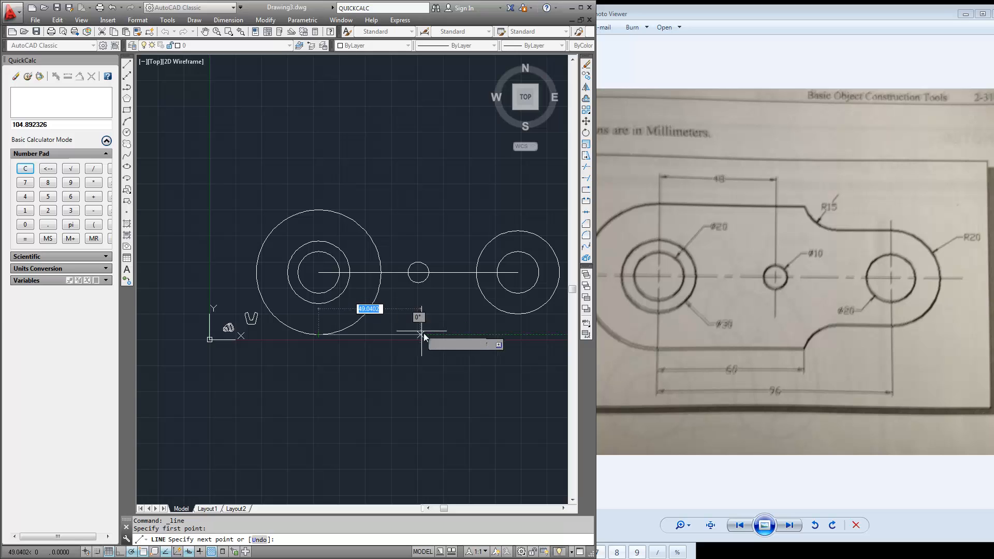
{"action": "type", "text": "60"}
{"action": "key", "text": "Return"}
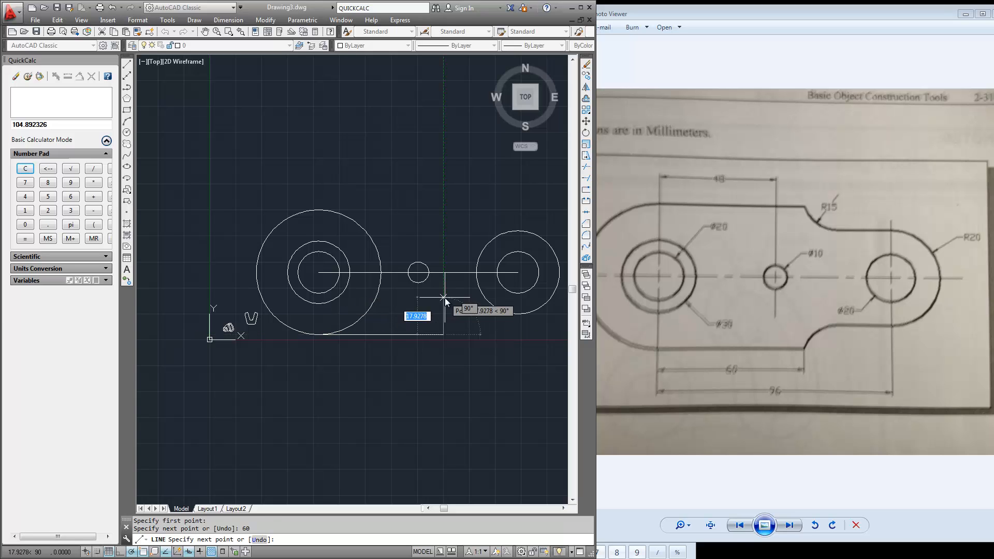
{"action": "key", "text": "Return"}
Step: Draw a horizontal line 60 long toward the right from the top quadrant of the diameter 60 circle
{"action": "right_click", "coordinate": [352, 213]}
{"action": "left_click", "coordinate": [390, 217]}
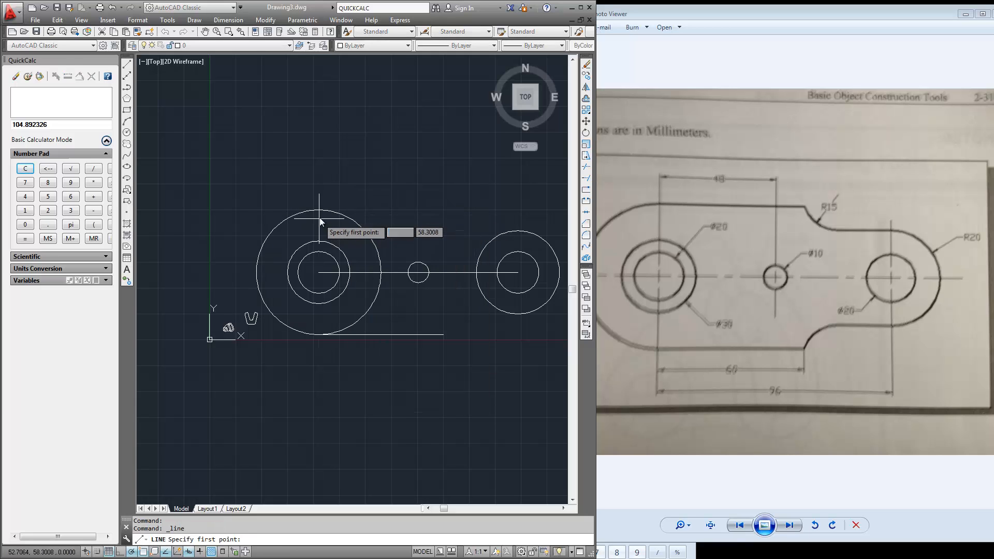
{"action": "left_click", "coordinate": [319, 210]}
{"action": "type", "text": "60"}
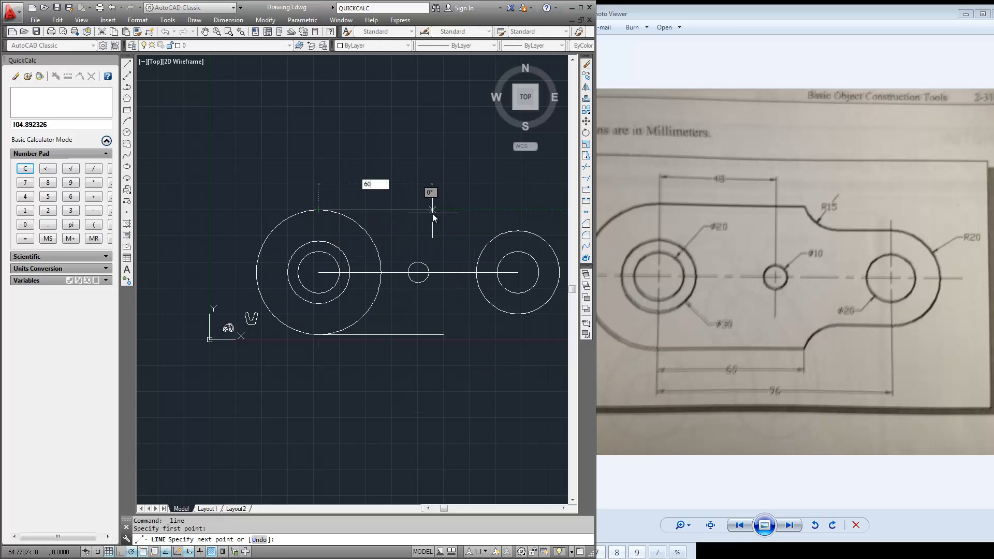
{"action": "key", "text": "Return"}
{"action": "key", "text": "Return"}
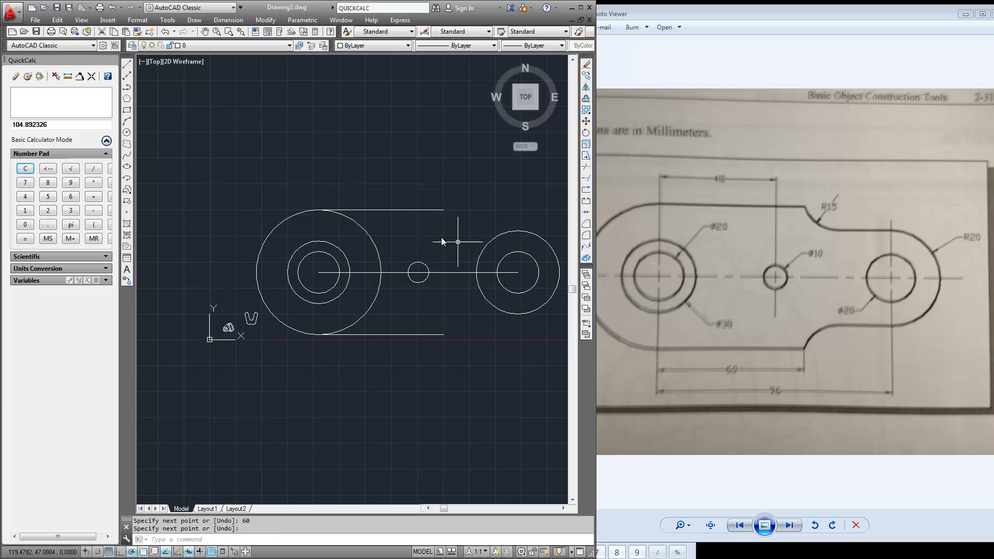
Step: Turn on the Endpoint object snap and draw a vertical line joining the right ends of the two 60 lines
{"action": "left_click", "coordinate": [128, 64]}
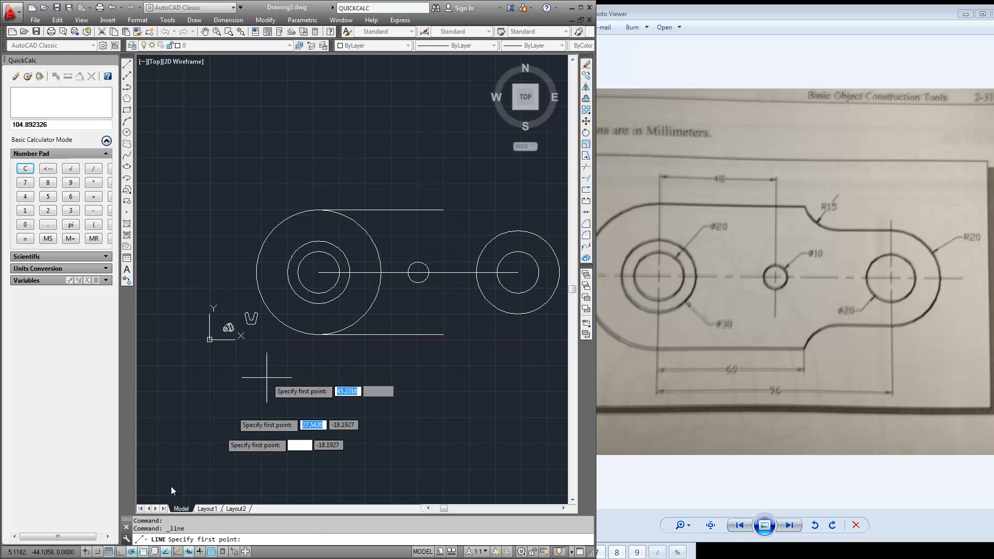
{"action": "right_click", "coordinate": [165, 551]}
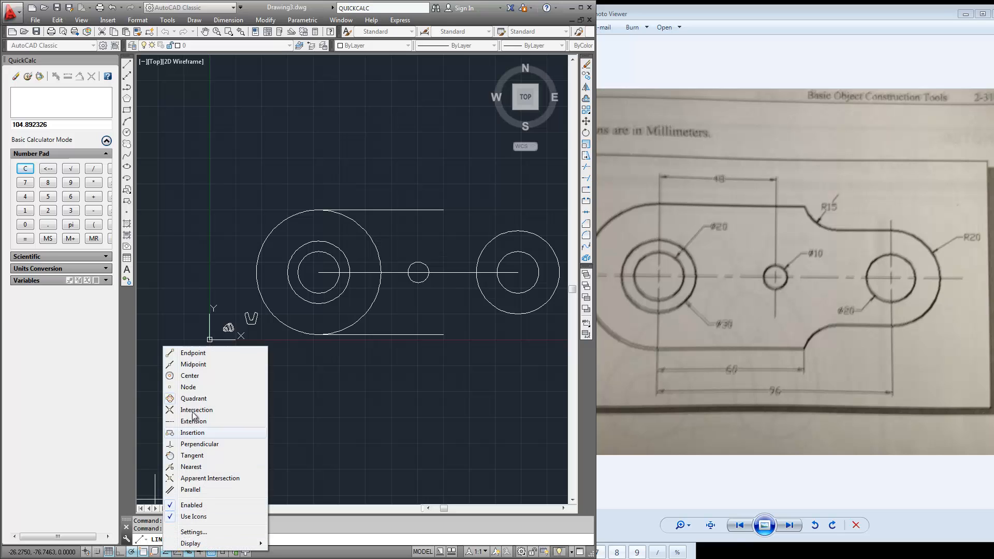
{"action": "left_click", "coordinate": [192, 354]}
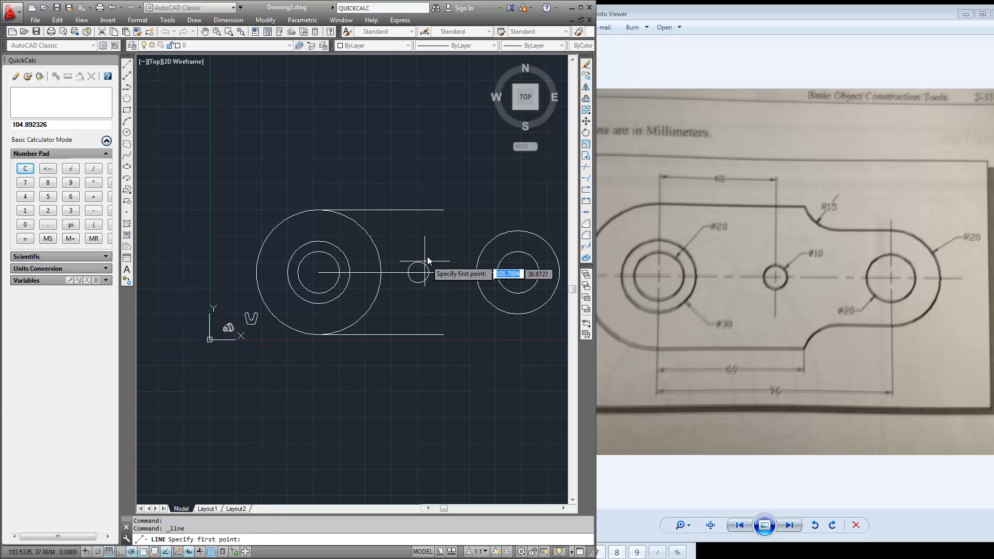
{"action": "left_click", "coordinate": [444, 209]}
{"action": "left_click", "coordinate": [444, 334]}
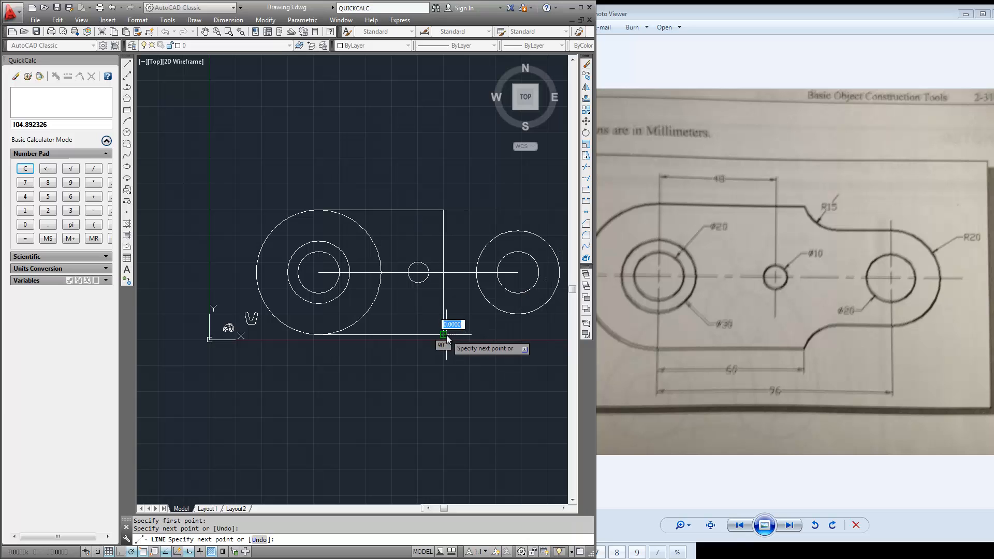
{"action": "key", "text": "Return"}
Step: Draw a horizontal line from the top quadrant of the diameter 40 circle toward the left, ending past the vertical line
{"action": "middle_click_drag", "start_coordinate": [468, 333], "coordinate": [389, 354]}
{"action": "right_click", "coordinate": [351, 195]}
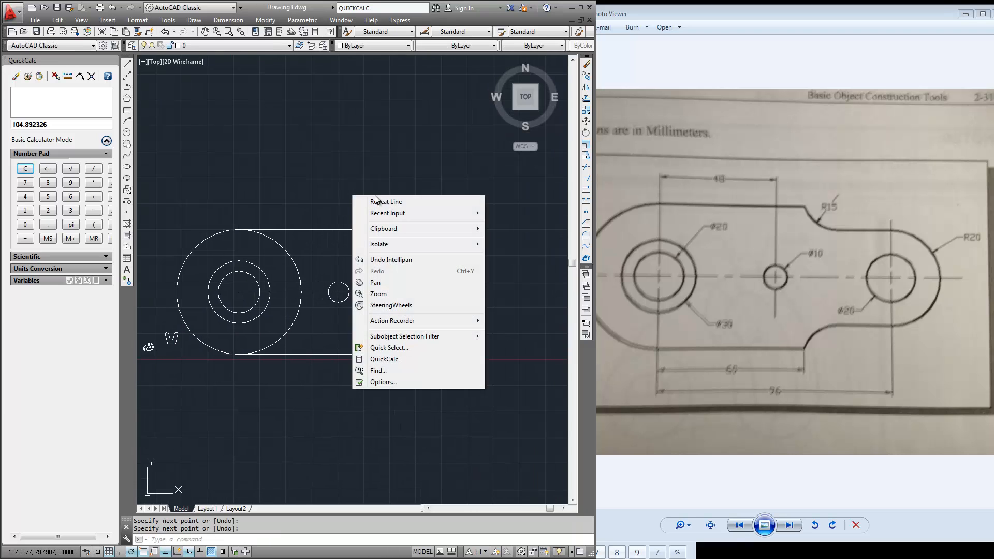
{"action": "left_click", "coordinate": [370, 200]}
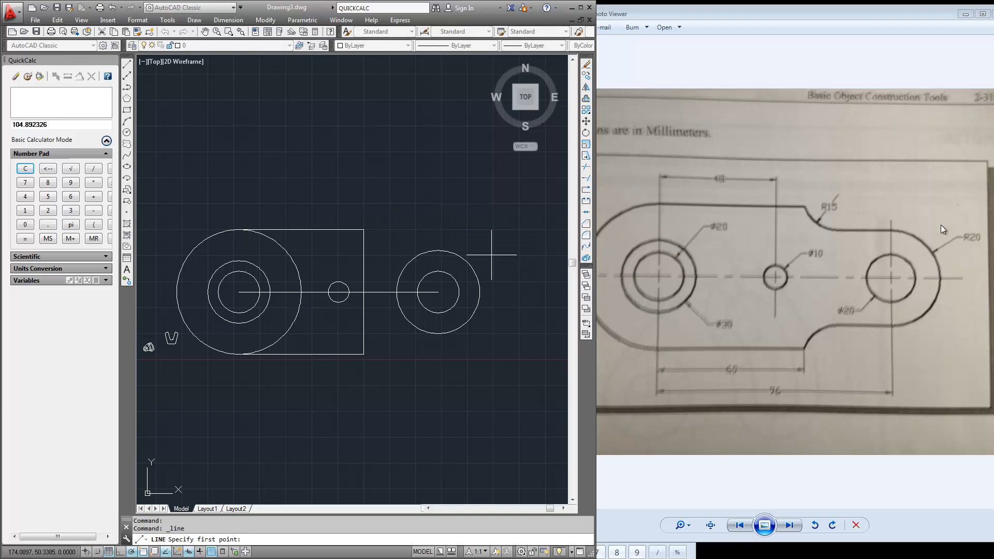
{"action": "left_click", "coordinate": [438, 251]}
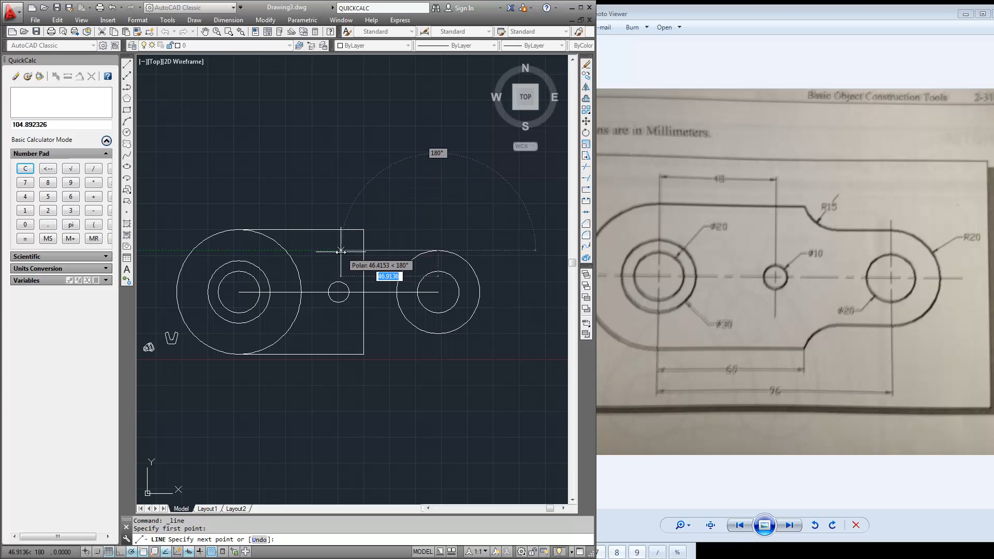
{"action": "left_click", "coordinate": [346, 251]}
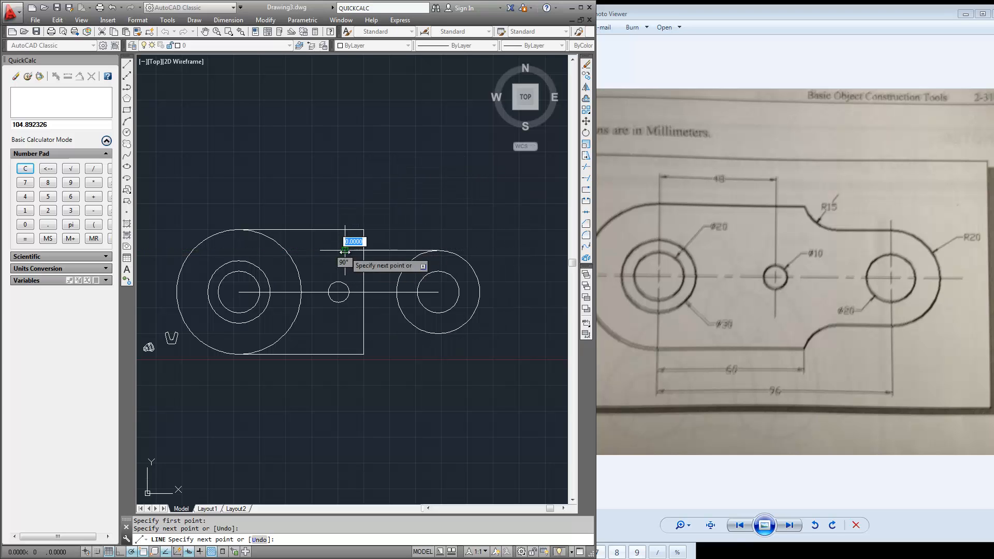
{"action": "key", "text": "Return"}
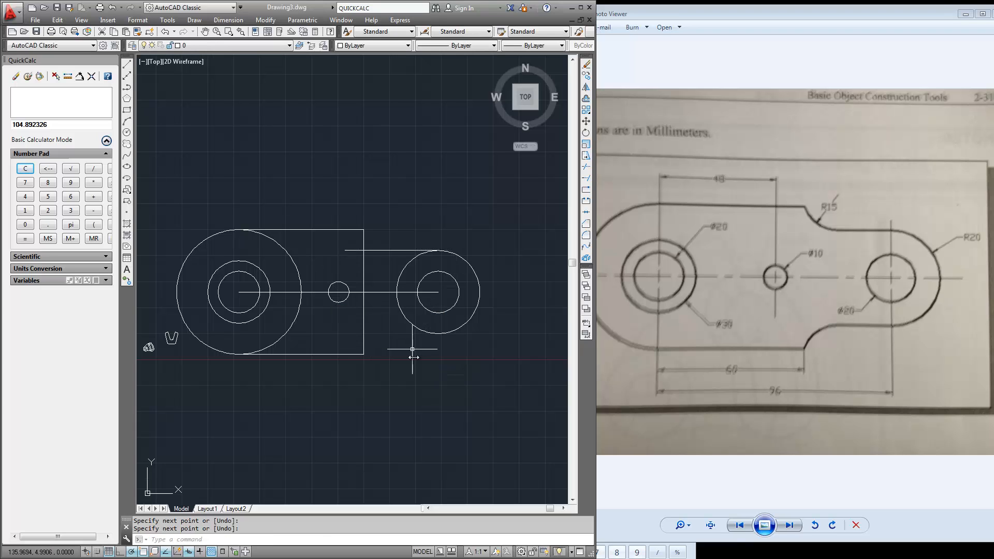
Step: Draw a horizontal line from the bottom quadrant of the diameter 40 circle toward the left, ending past the vertical line
{"action": "right_click", "coordinate": [419, 379]}
{"action": "left_click", "coordinate": [456, 191]}
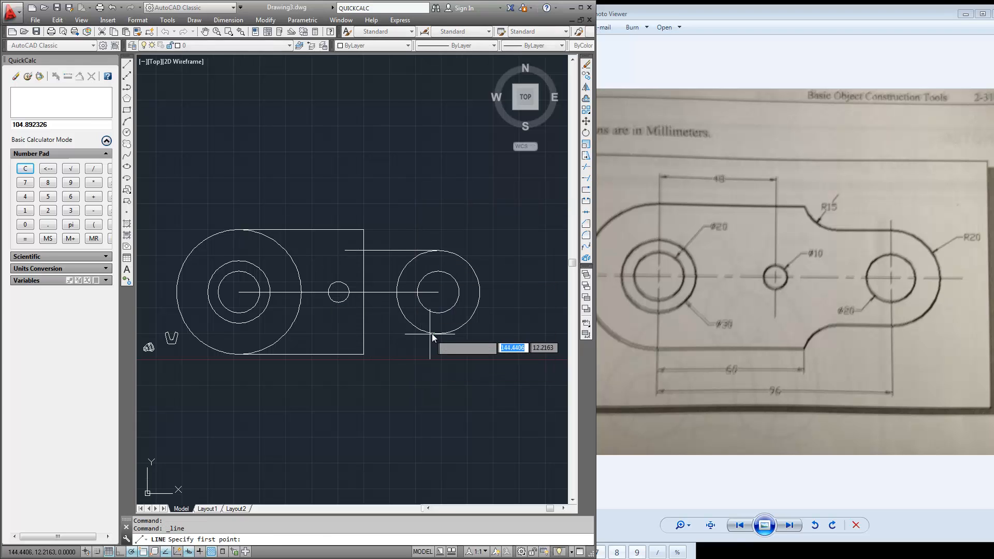
{"action": "left_click", "coordinate": [439, 333]}
{"action": "left_click", "coordinate": [342, 334]}
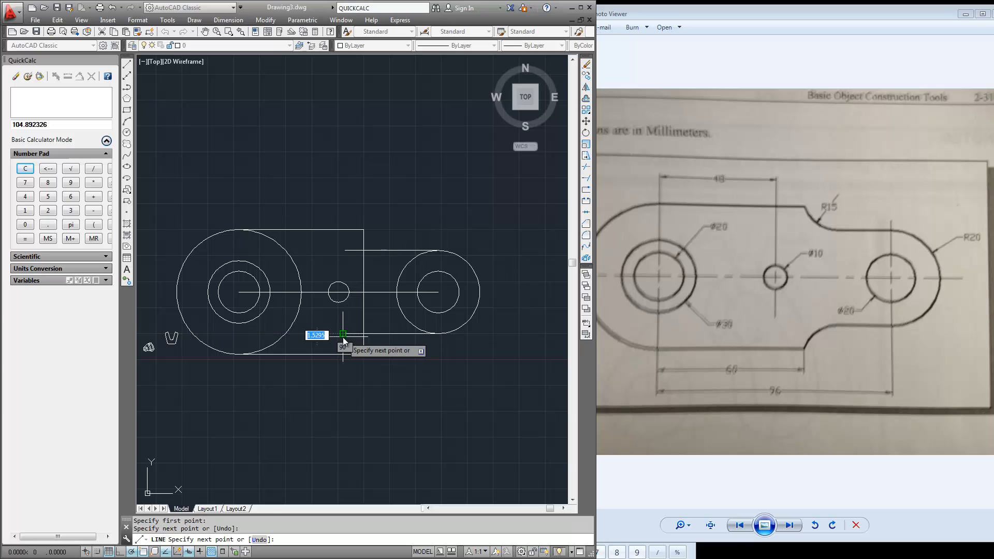
{"action": "key", "text": "Return"}
Step: Draw a Tan, Tan, Radius circle of radius 15 tangent to the vertical line and the upper line from the diameter 40 circle
{"action": "middle_click_drag", "start_coordinate": [339, 395], "coordinate": [382, 370]}
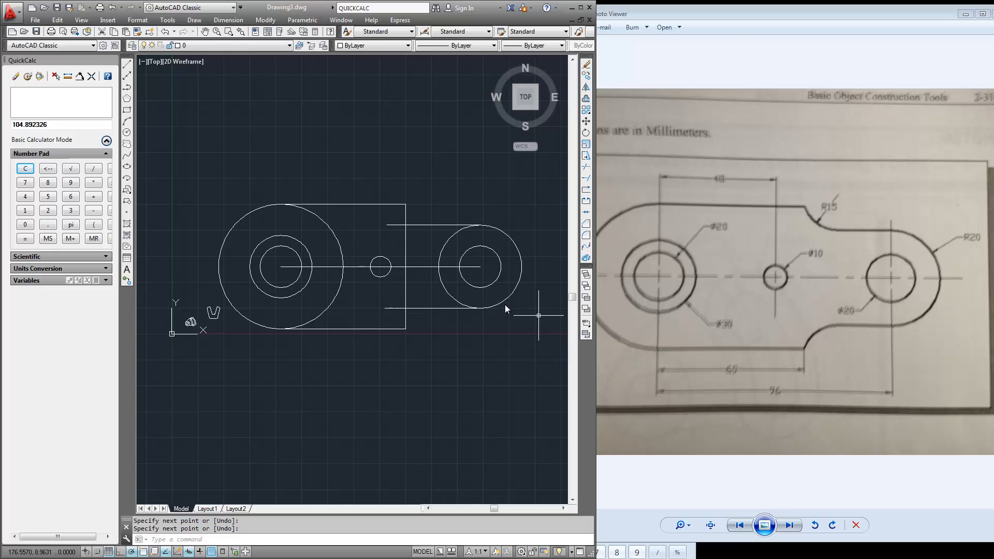
{"action": "left_click", "coordinate": [194, 19]}
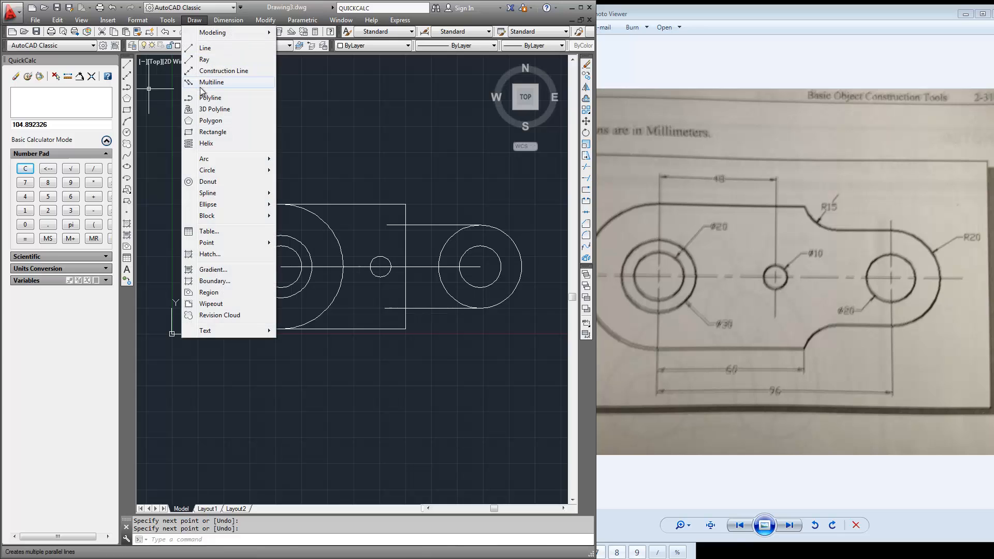
{"action": "mouse_move", "coordinate": [209, 170]}
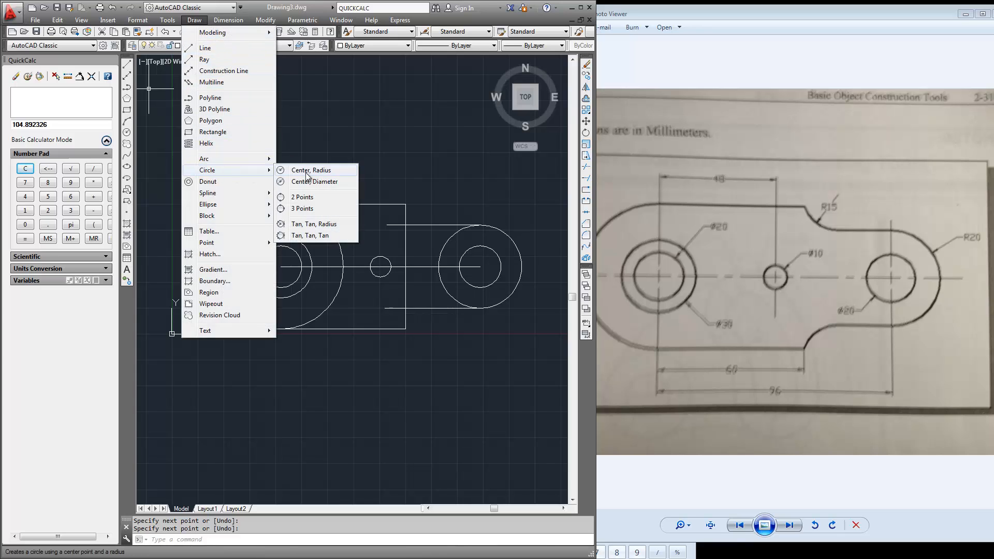
{"action": "left_click", "coordinate": [303, 228]}
{"action": "scroll", "coordinate": [457, 222], "scroll_direction": "up", "scroll_amount": 4}
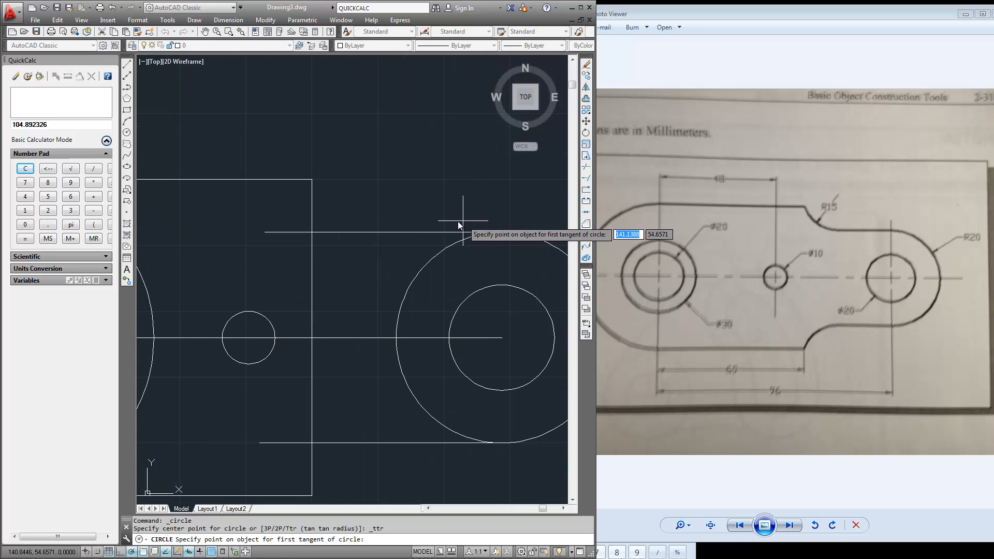
{"action": "left_click", "coordinate": [312, 200]}
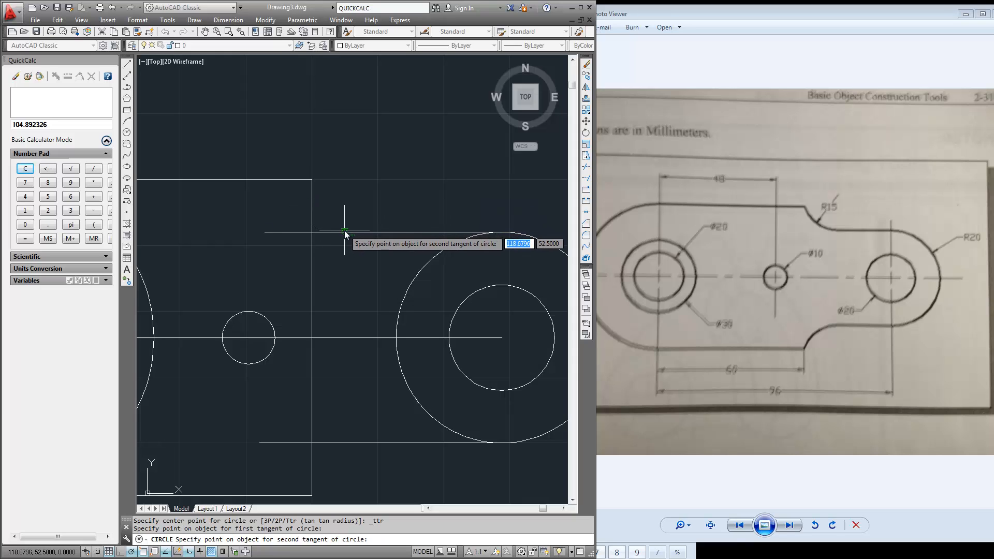
{"action": "left_click", "coordinate": [343, 231]}
{"action": "type", "text": "15"}
{"action": "key", "text": "Return"}
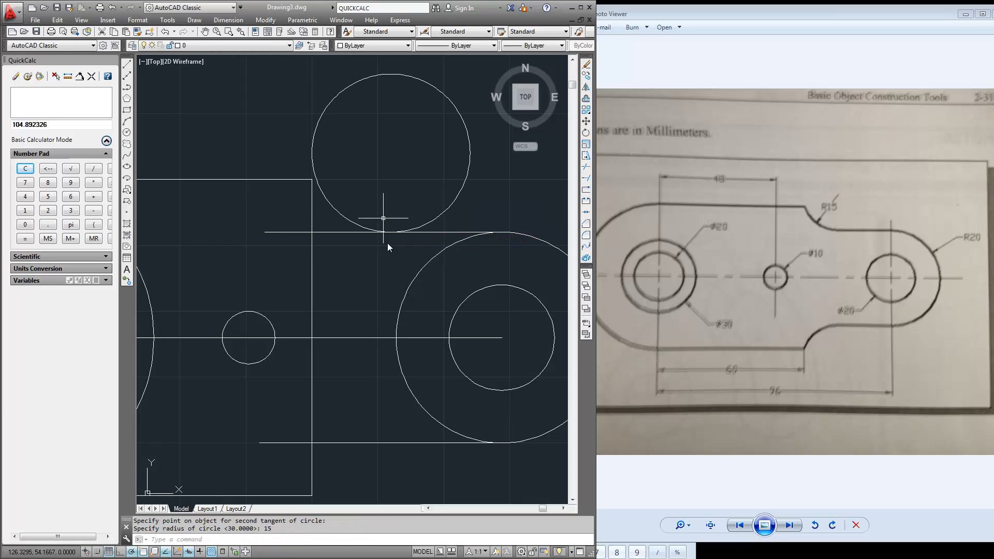
Step: Inspect the upper radius 15 circle, then enlarge the reference in Windows Photo Viewer to examine how the R15 arc meets the plate's upper edge
{"action": "scroll", "coordinate": [365, 190], "scroll_direction": "up", "scroll_amount": 3}
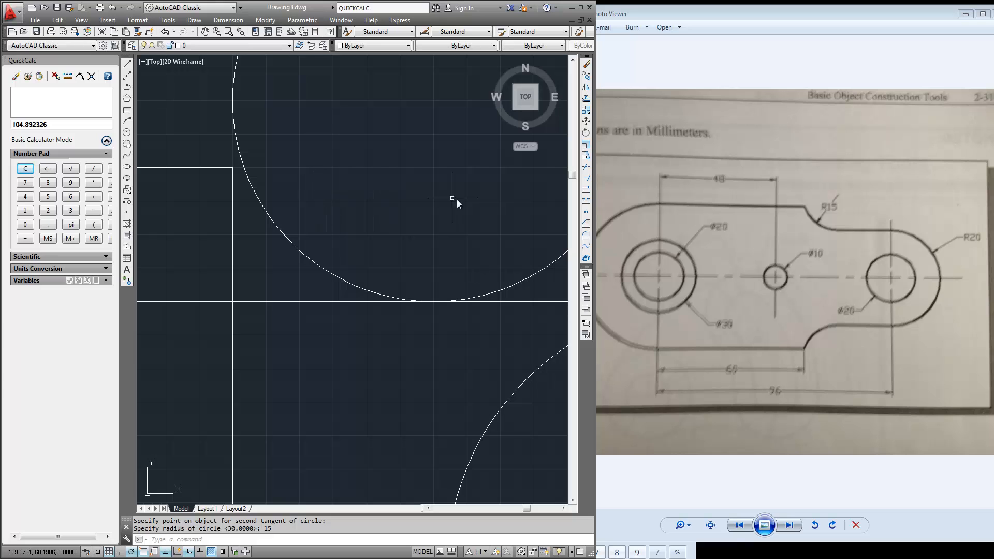
{"action": "scroll", "coordinate": [279, 207], "scroll_direction": "up", "scroll_amount": 3}
{"action": "scroll", "coordinate": [291, 228], "scroll_direction": "down", "scroll_amount": 4}
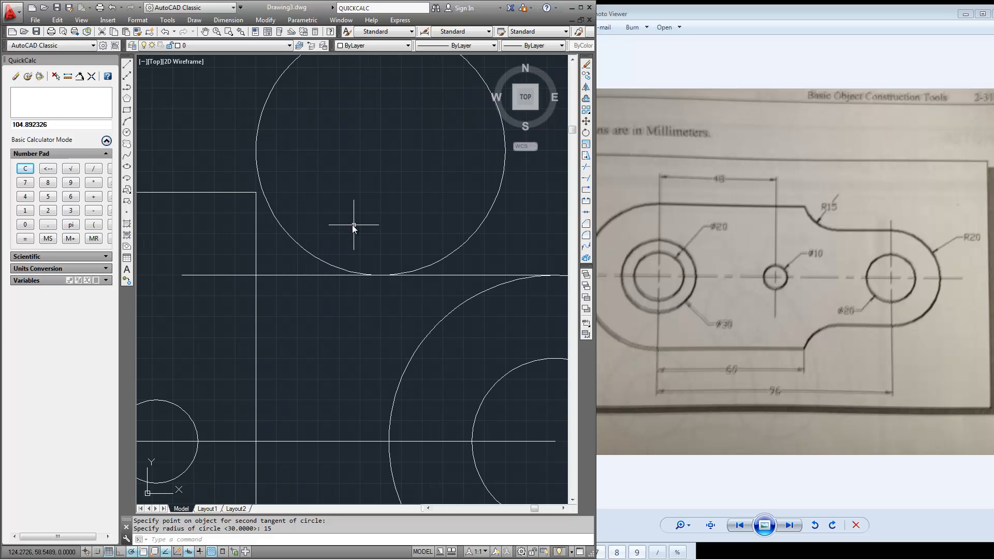
{"action": "scroll", "coordinate": [352, 224], "scroll_direction": "down", "scroll_amount": 5}
{"action": "scroll", "coordinate": [350, 229], "scroll_direction": "up", "scroll_amount": 5}
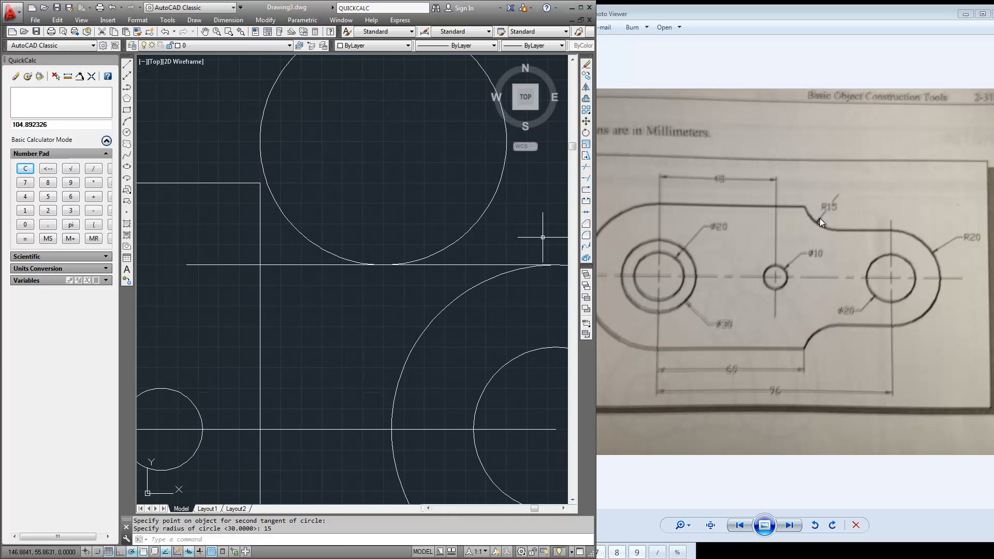
{"action": "left_click_drag", "start_coordinate": [809, 11], "coordinate": [510, 2]}
{"action": "scroll", "coordinate": [594, 180], "scroll_direction": "up", "scroll_amount": 1}
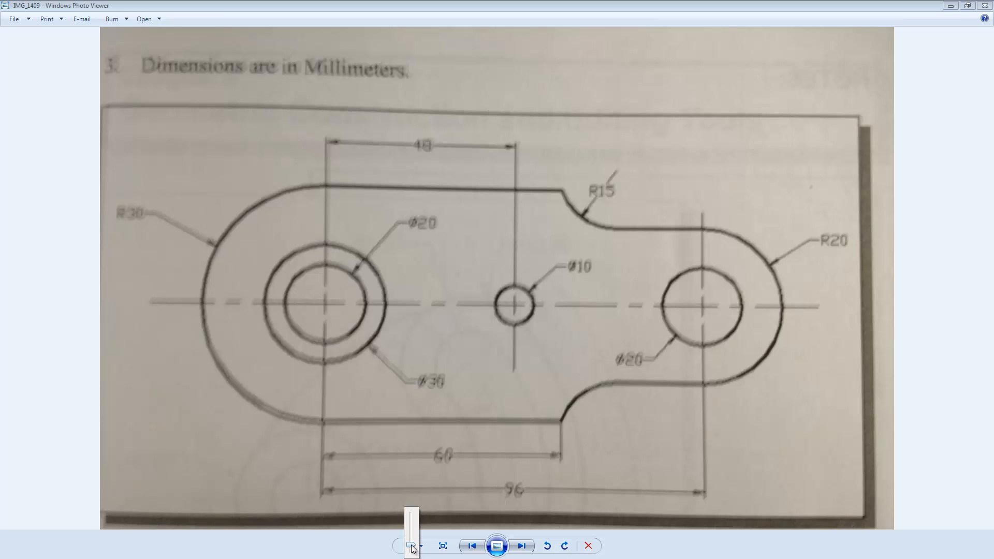
{"action": "mouse_move", "coordinate": [412, 547]}
{"action": "left_mouse_down"}
{"action": "mouse_move", "coordinate": [409, 513]}
{"action": "mouse_move", "coordinate": [409, 539]}
{"action": "left_mouse_up"}
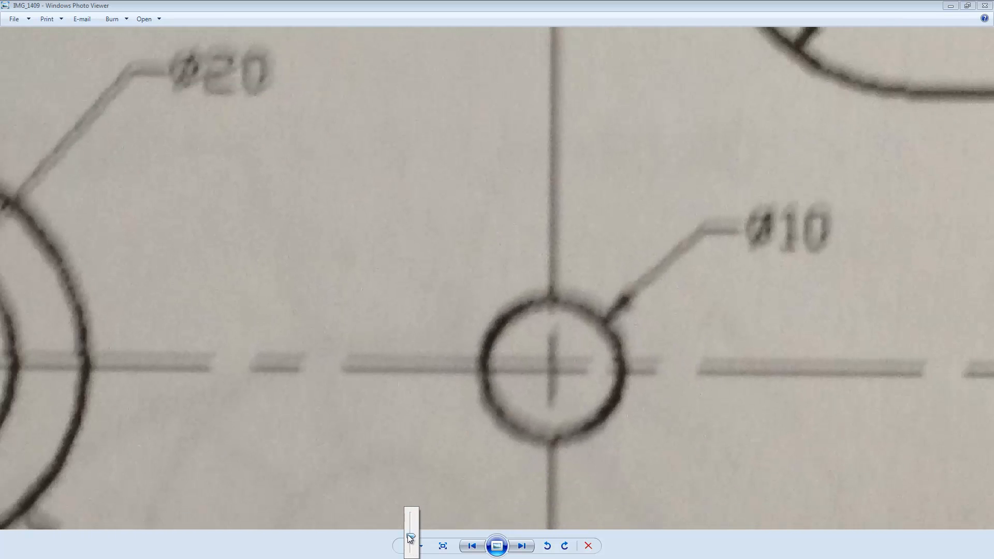
{"action": "left_click_drag", "start_coordinate": [512, 237], "coordinate": [402, 348]}
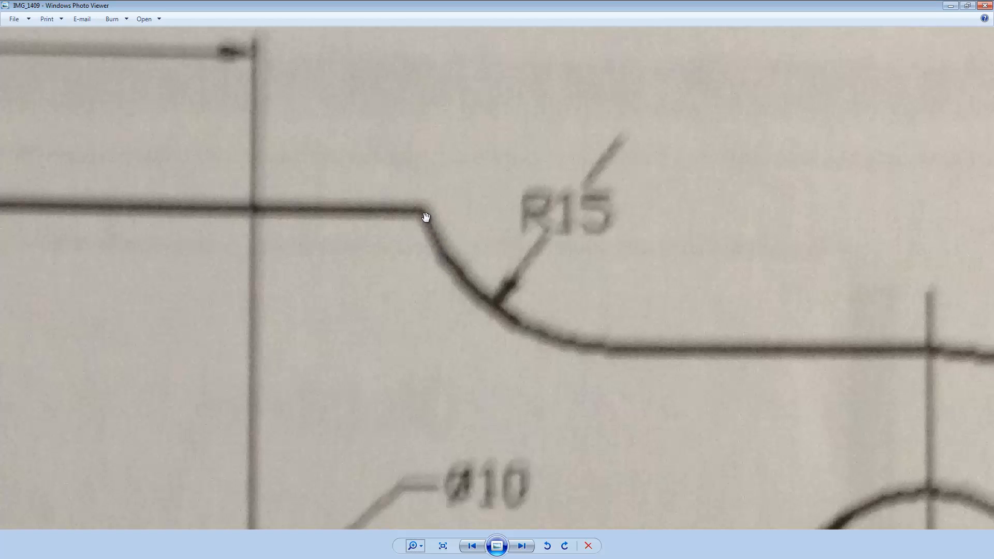
{"action": "left_click", "coordinate": [950, 6]}
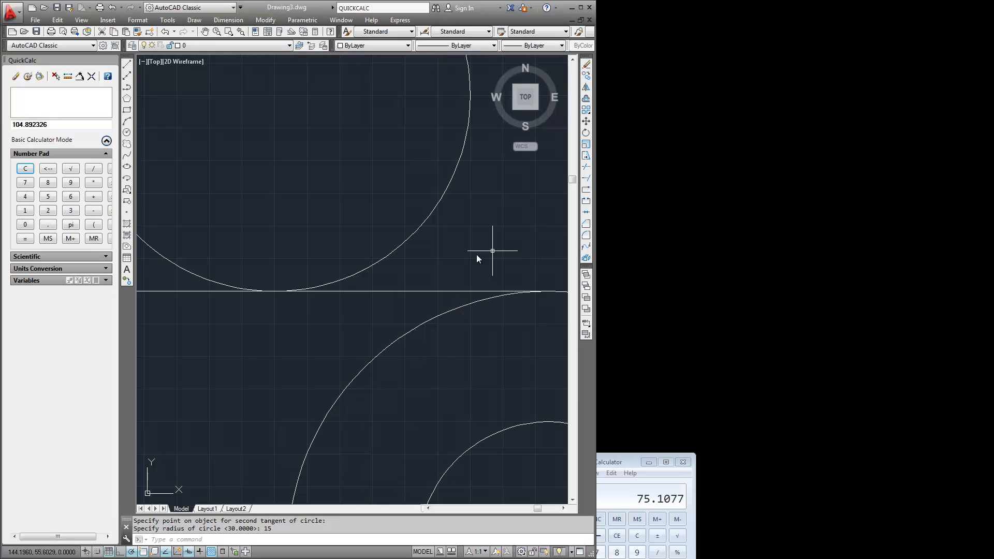
Step: Start a line in AutoCAD and turn on the Tangent object snap while turning off Quadrant
{"action": "middle_click_drag", "start_coordinate": [261, 288], "coordinate": [495, 350]}
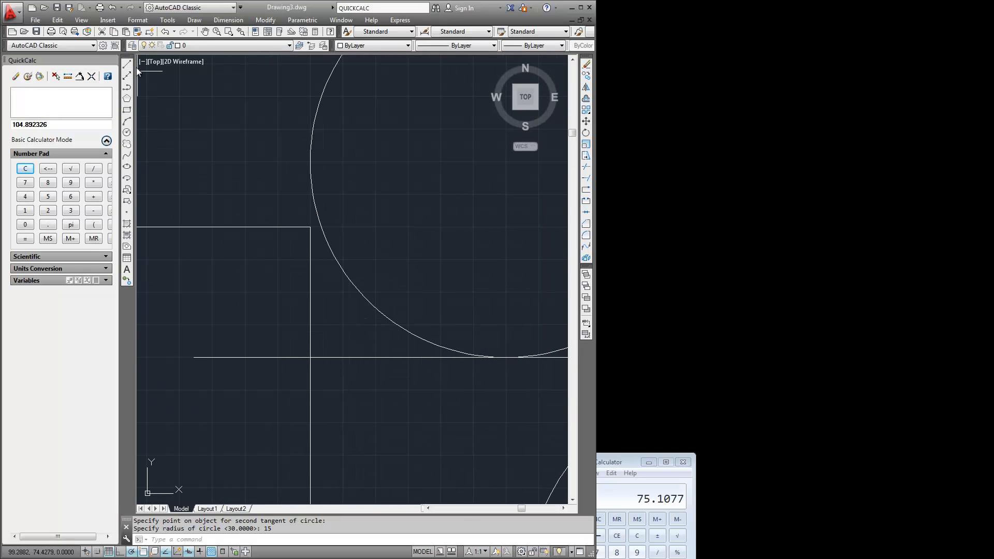
{"action": "left_click", "coordinate": [127, 64]}
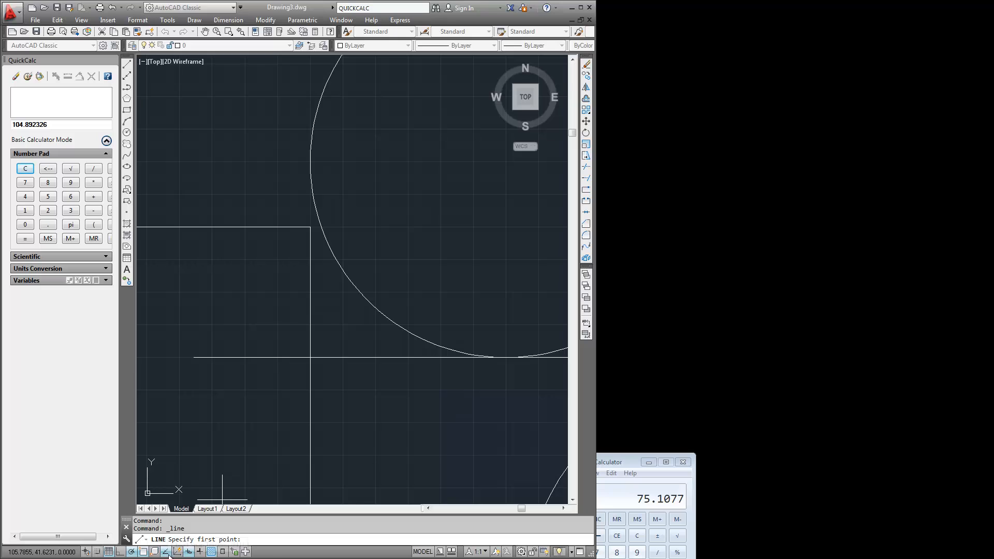
{"action": "right_click", "coordinate": [166, 551]}
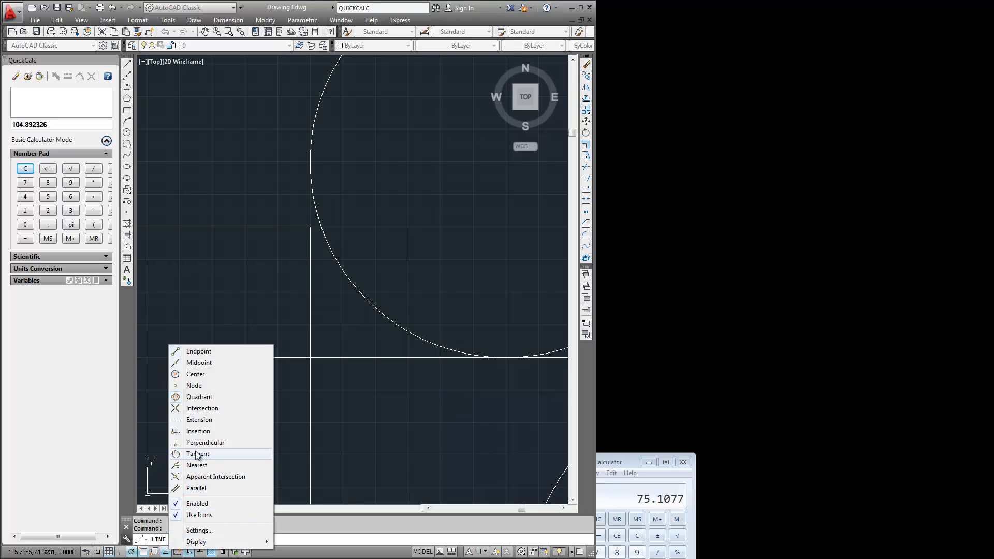
{"action": "left_click", "coordinate": [198, 453]}
{"action": "right_click", "coordinate": [167, 552]}
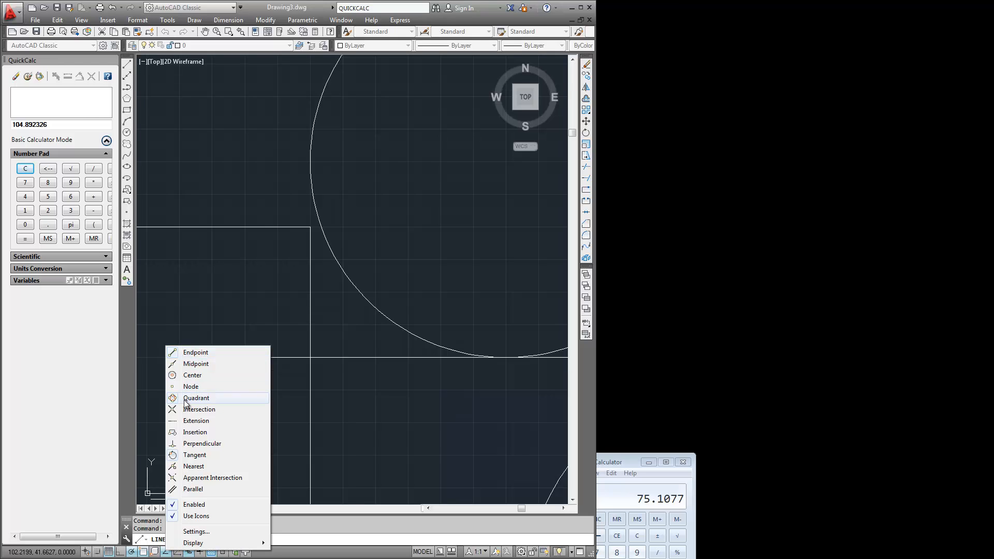
{"action": "left_click", "coordinate": [192, 398]}
{"action": "right_click", "coordinate": [166, 553]}
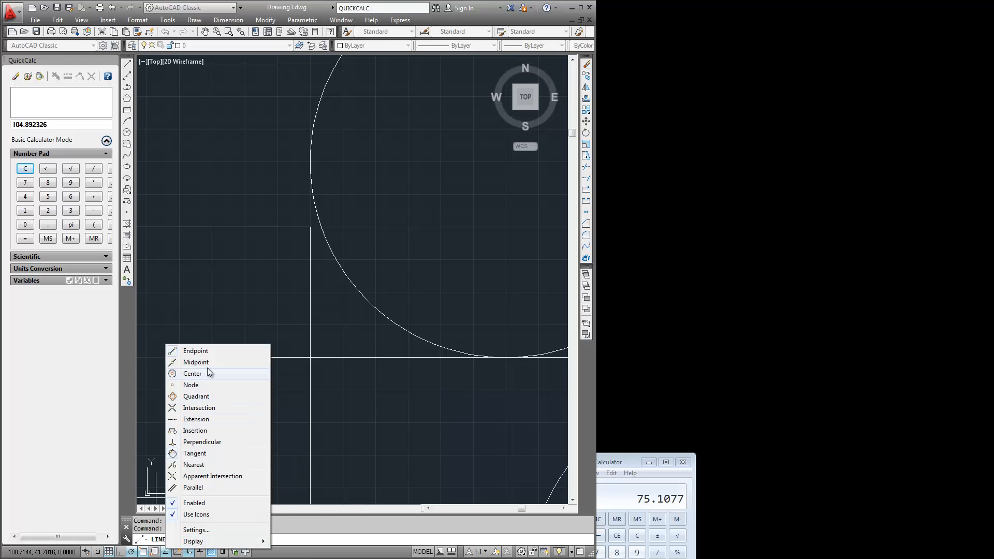
{"action": "left_click", "coordinate": [316, 549]}
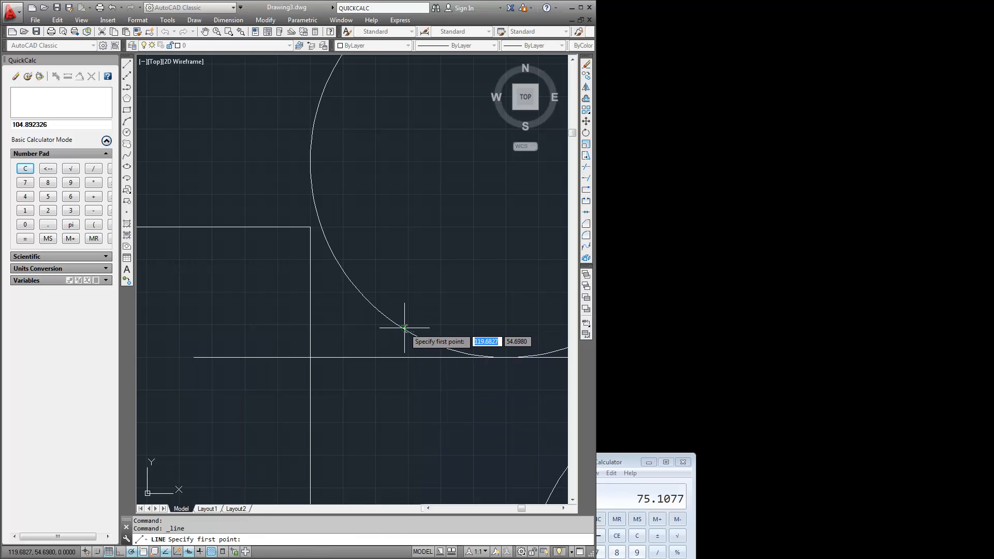
Step: Draw a short line from the upper end of the vertical line tangent to the upper radius 15 circle
{"action": "left_click", "coordinate": [311, 228]}
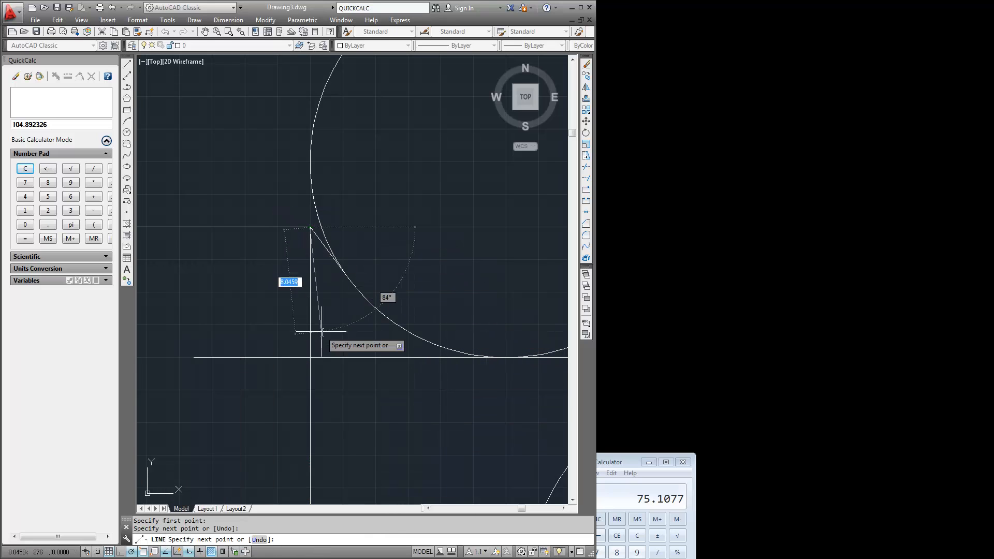
{"action": "key", "text": "Escape"}
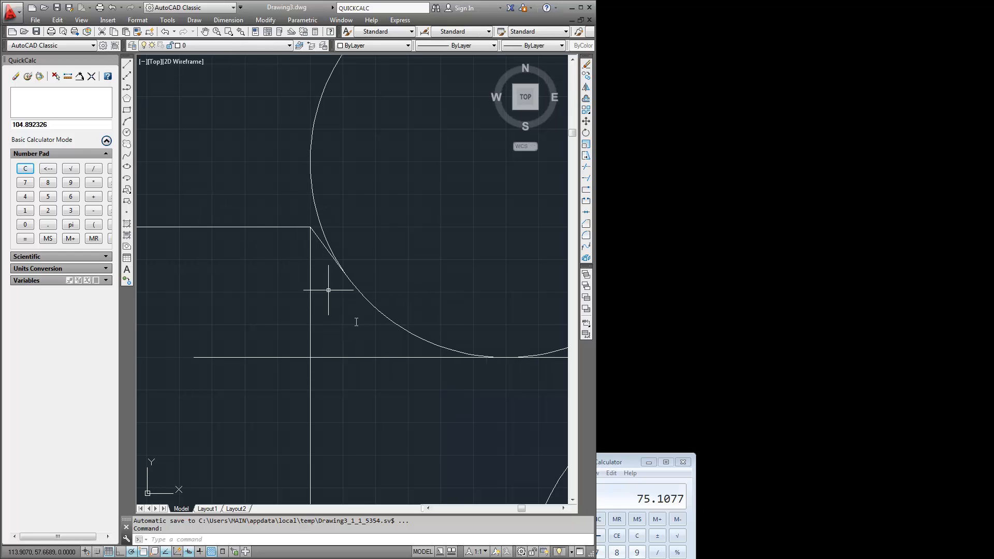
Step: Draw a Tan, Tan, Radius circle of radius 15 tangent to the vertical line and the lower line from the diameter 40 circle
{"action": "scroll", "coordinate": [351, 327], "scroll_direction": "down", "scroll_amount": 4}
{"action": "middle_click_drag", "start_coordinate": [366, 376], "coordinate": [283, 128]}
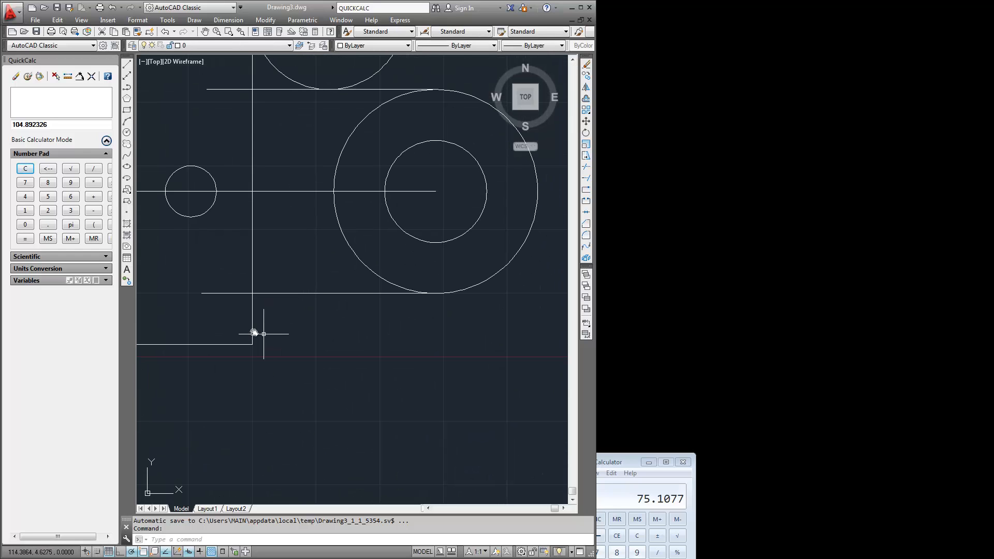
{"action": "right_click", "coordinate": [228, 247]}
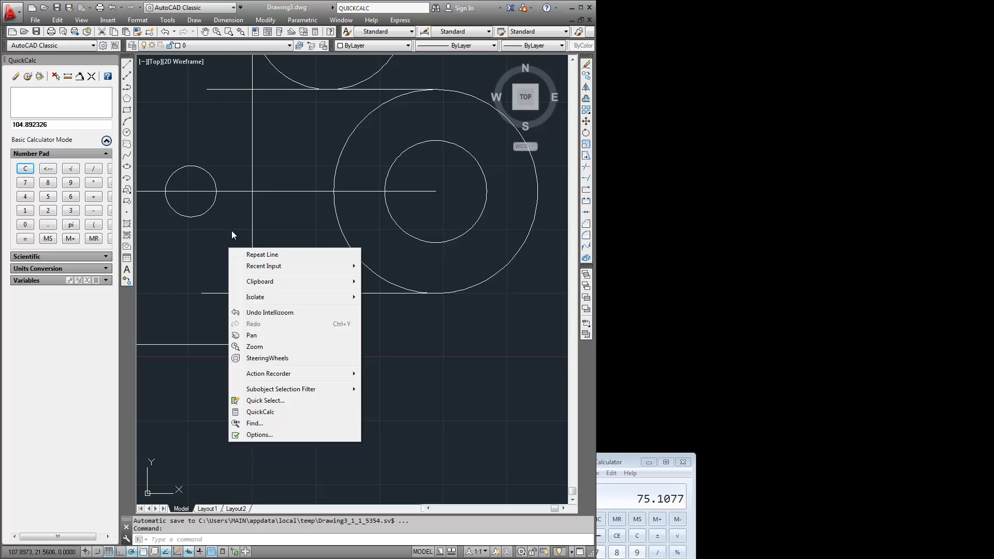
{"action": "left_click", "coordinate": [196, 18]}
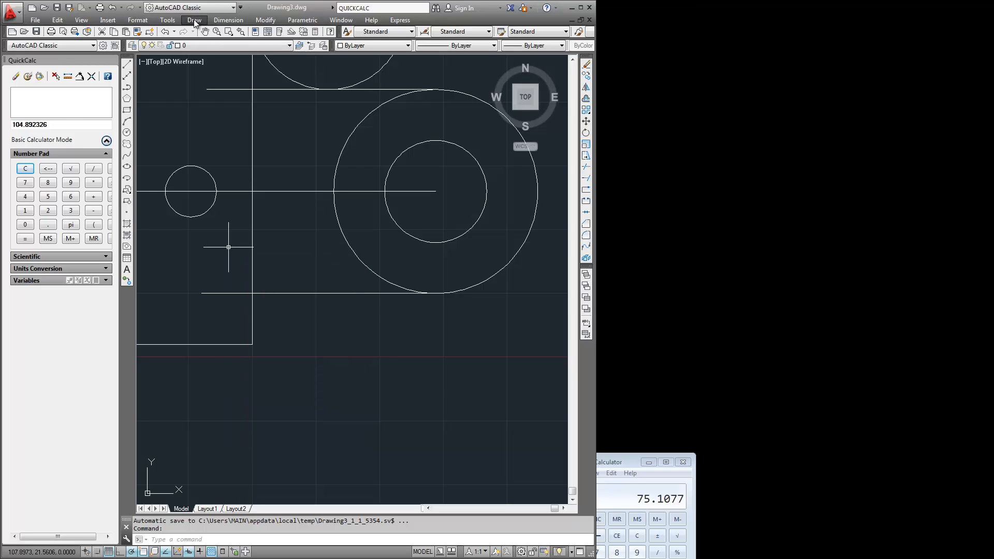
{"action": "left_click", "coordinate": [197, 20]}
{"action": "mouse_move", "coordinate": [219, 172]}
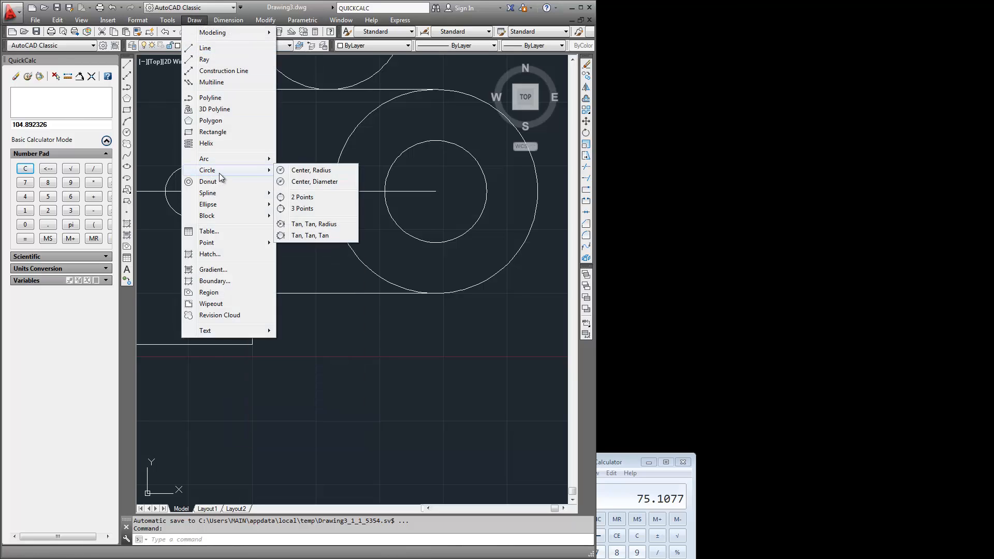
{"action": "left_click", "coordinate": [313, 224]}
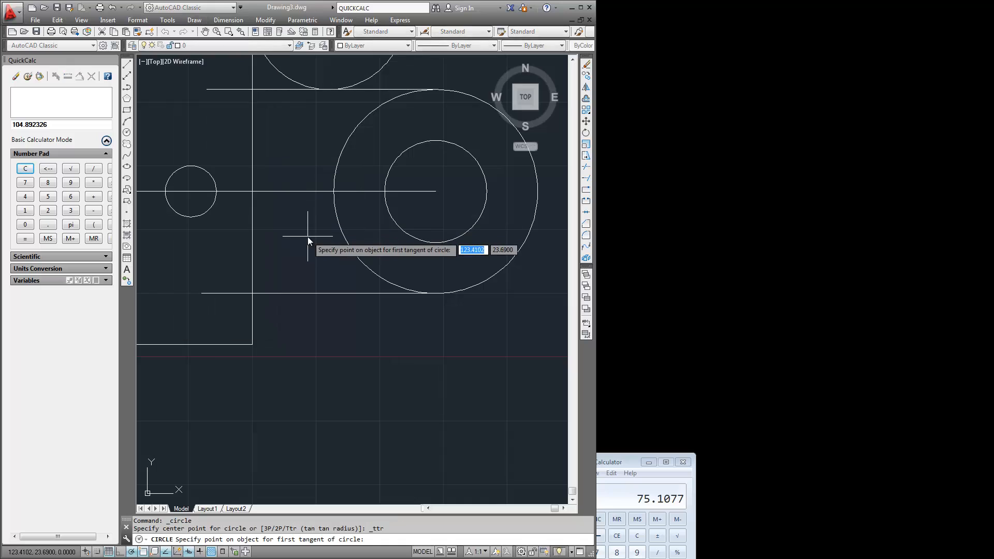
{"action": "left_click", "coordinate": [254, 321]}
{"action": "left_click", "coordinate": [286, 294]}
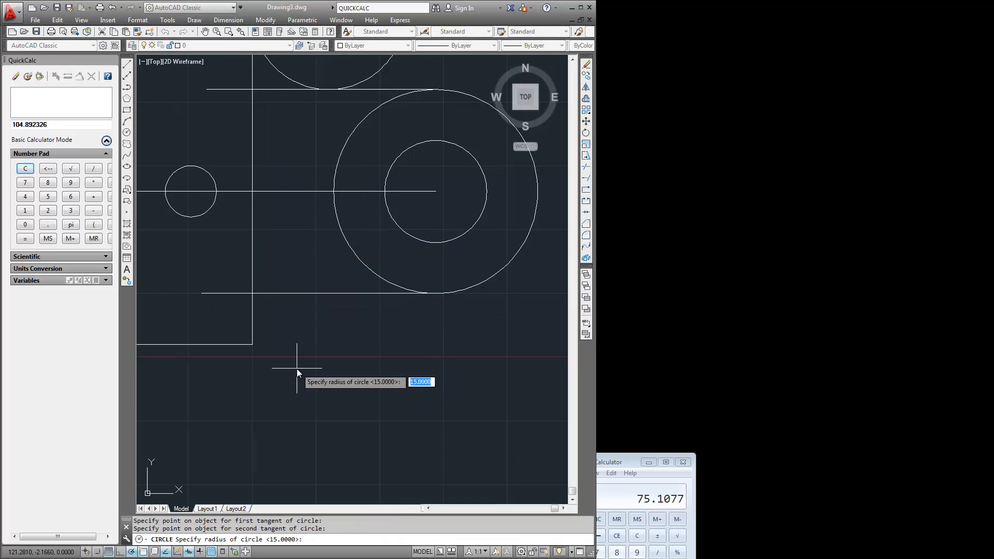
{"action": "key", "text": "Return"}
{"action": "scroll", "coordinate": [279, 352], "scroll_direction": "up", "scroll_amount": 4}
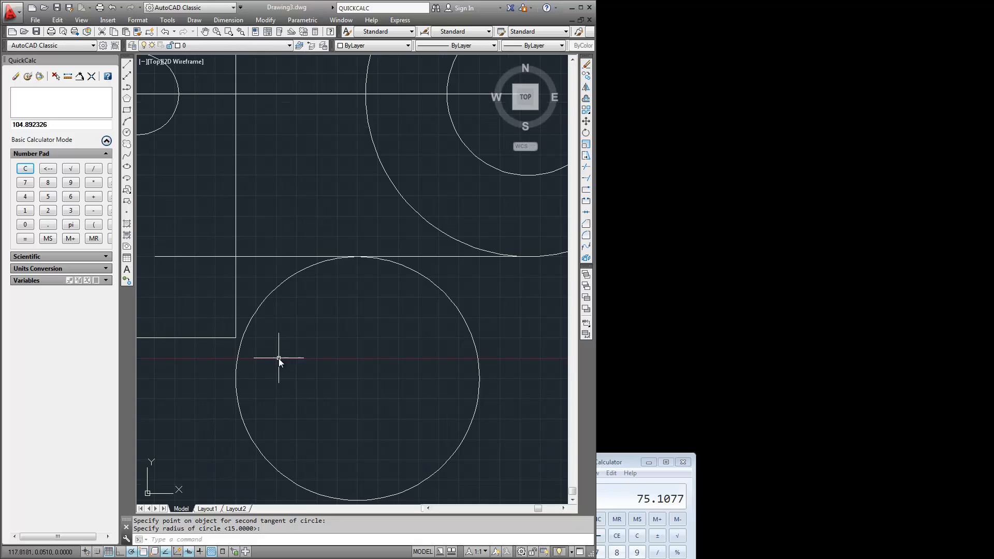
Step: Draw a short line tangent to the lower radius 15 circle, ending at the lower end of the vertical line
{"action": "left_click", "coordinate": [127, 65]}
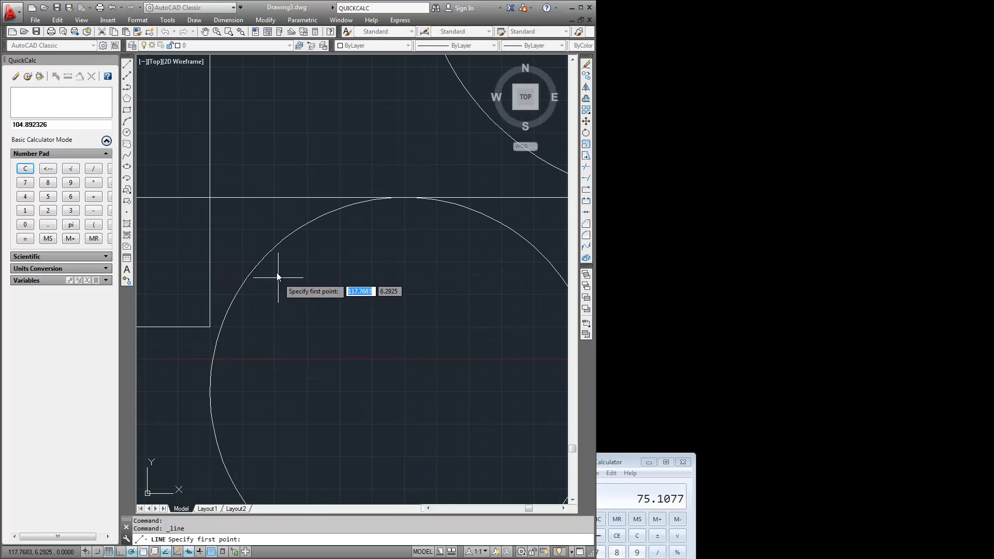
{"action": "left_click", "coordinate": [269, 254]}
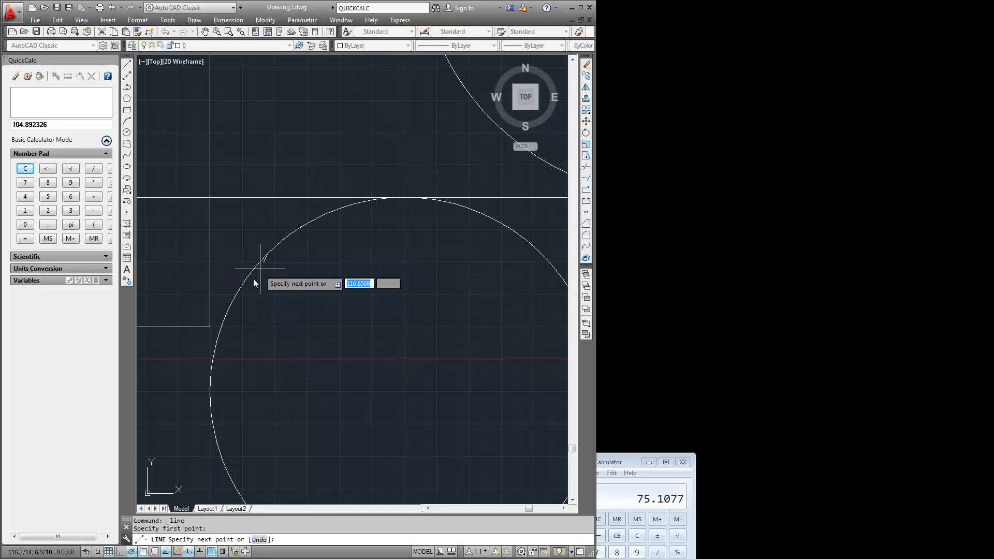
{"action": "left_click", "coordinate": [209, 327]}
{"action": "key", "text": "Return"}
Step: With all geometry as cutting edges, trim the diameter 60 circle's inner half and the centre line between the large hole and the small middle hole
{"action": "scroll", "coordinate": [287, 343], "scroll_direction": "down", "scroll_amount": 4}
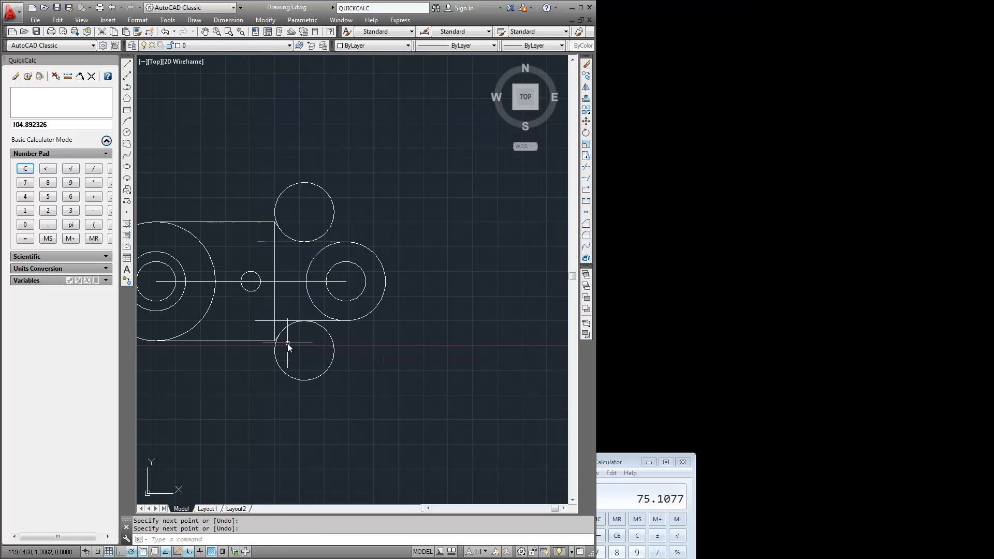
{"action": "middle_click_drag", "start_coordinate": [311, 335], "coordinate": [433, 285]}
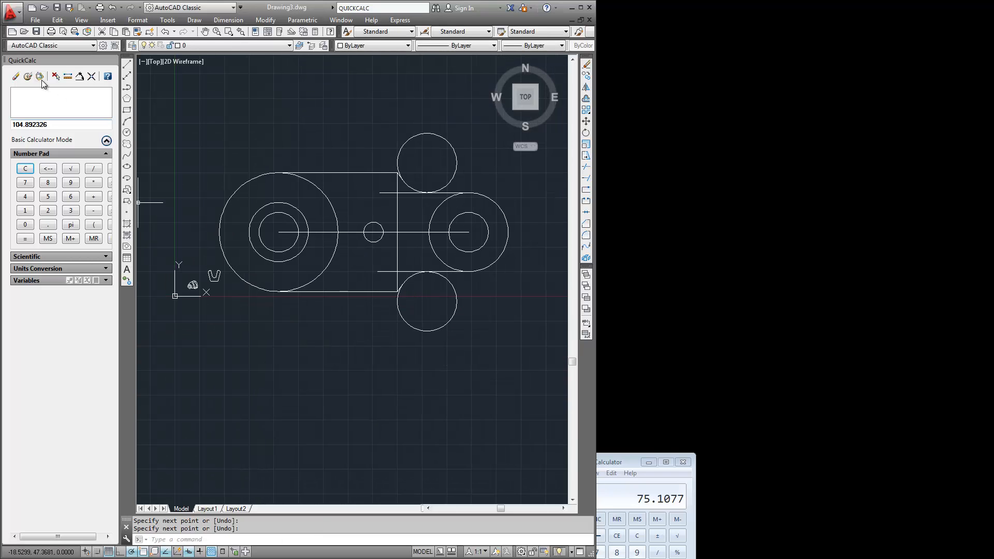
{"action": "type", "text": "T"}
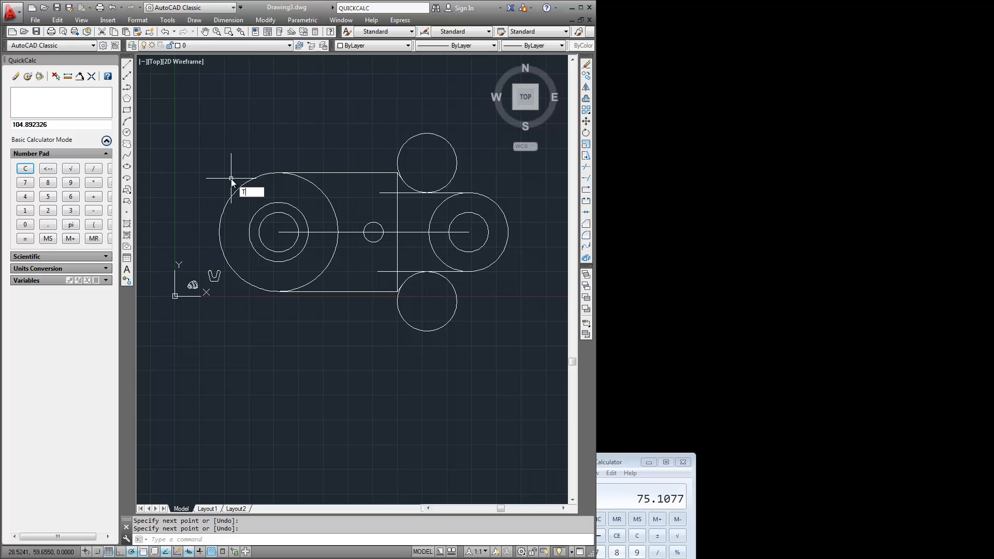
{"action": "type", "text": "R"}
{"action": "key", "text": "Return"}
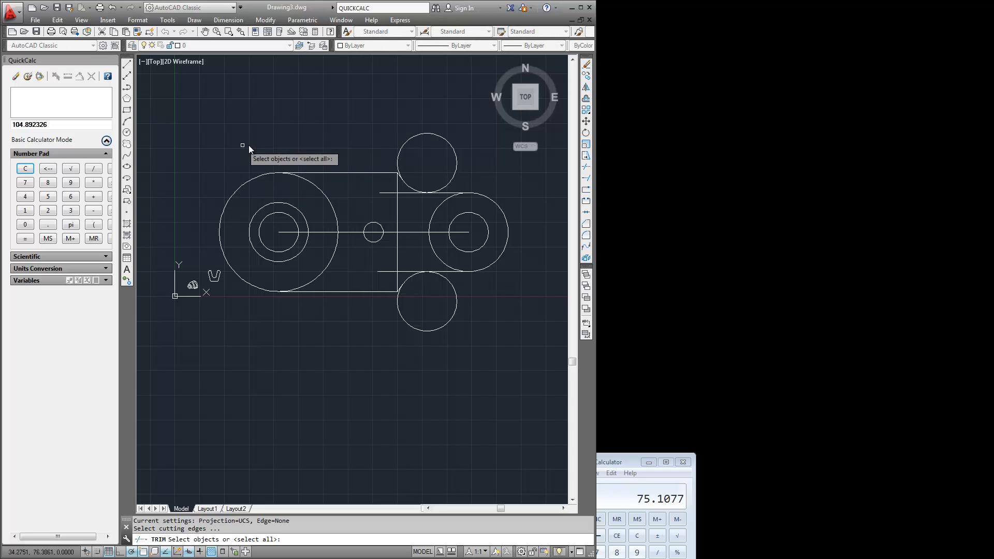
{"action": "left_click", "coordinate": [551, 186]}
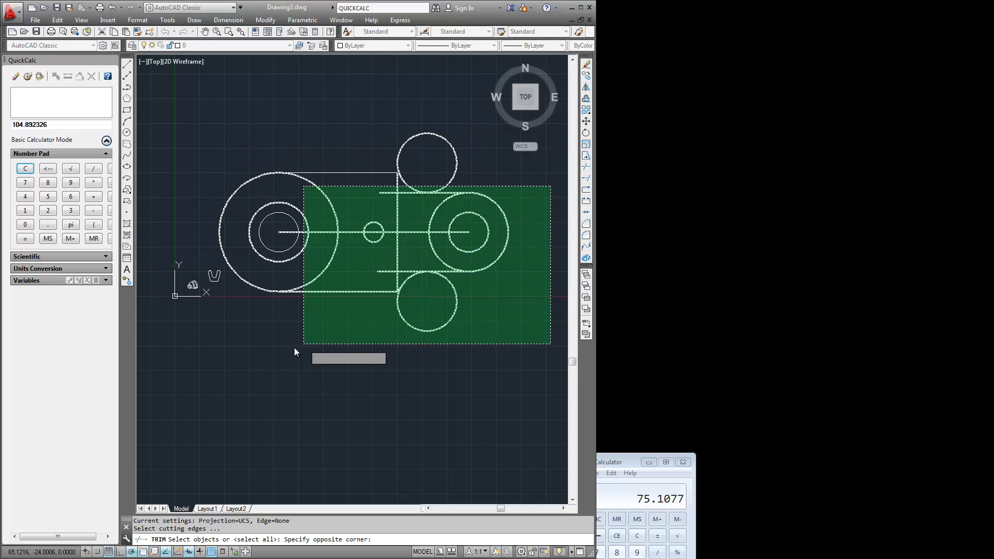
{"action": "left_click", "coordinate": [241, 368]}
{"action": "left_click", "coordinate": [346, 179]}
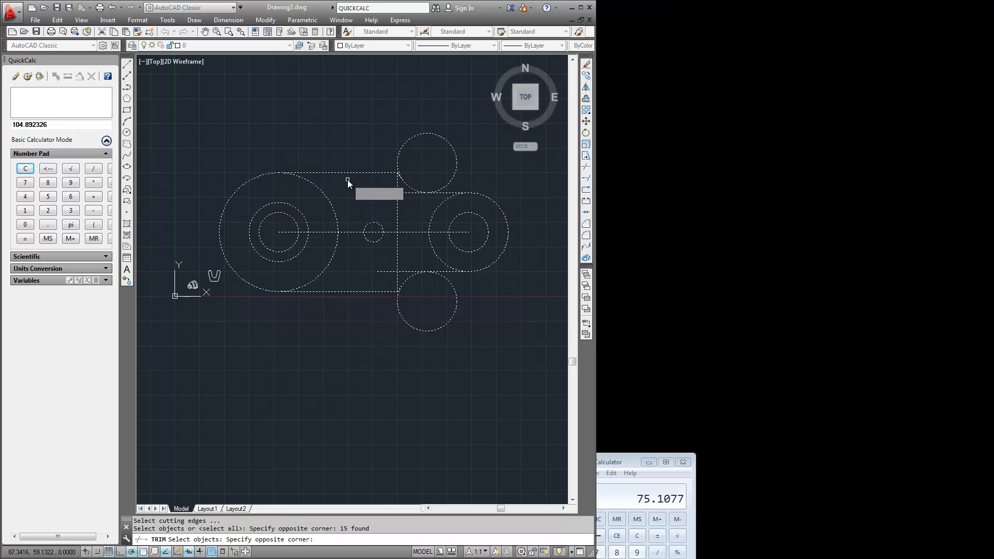
{"action": "left_click", "coordinate": [353, 210]}
{"action": "key", "text": "Return"}
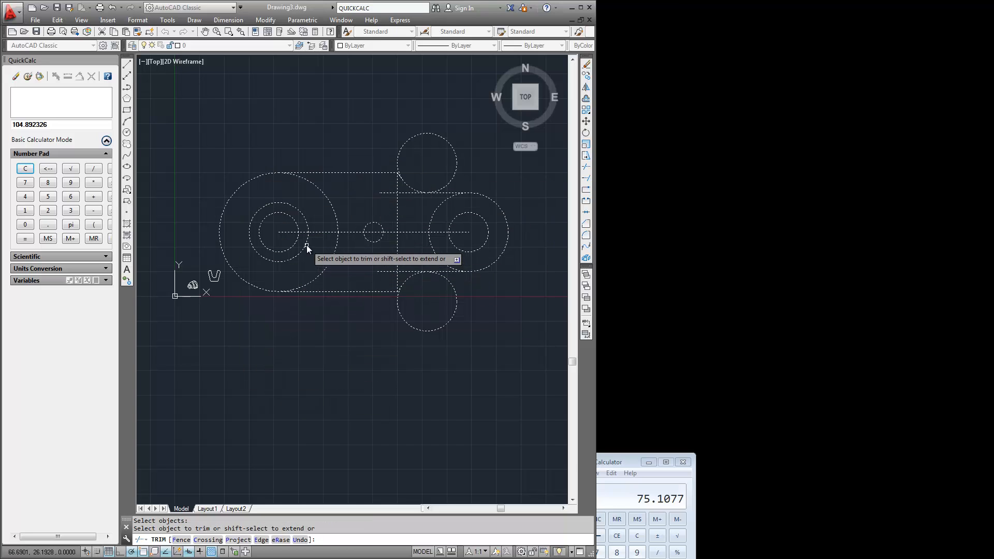
{"action": "scroll", "coordinate": [307, 244], "scroll_direction": "up", "scroll_amount": 2}
{"action": "left_click", "coordinate": [365, 183]}
{"action": "left_click", "coordinate": [334, 242]}
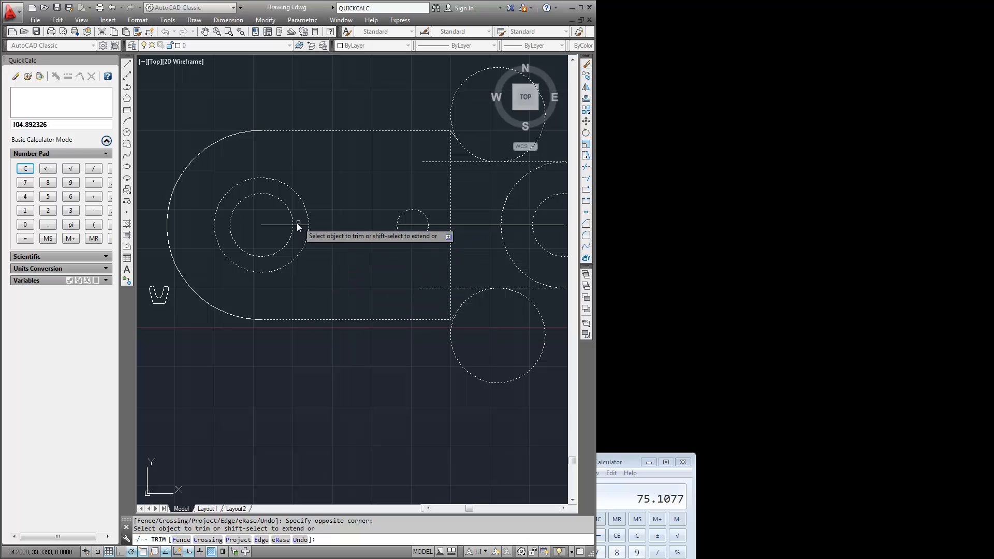
Step: Trim the vertical line above the lower tangent line and the upper tangent line's segment between the vertical line and the upper radius 15 circle
{"action": "middle_click_drag", "start_coordinate": [333, 184], "coordinate": [198, 223]}
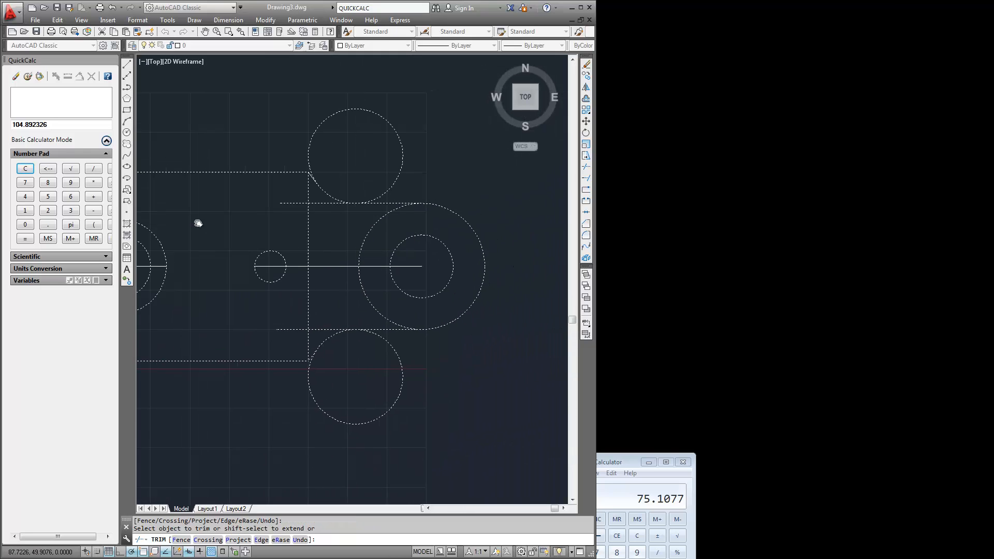
{"action": "scroll", "coordinate": [292, 136], "scroll_direction": "up", "scroll_amount": 4}
{"action": "left_click", "coordinate": [299, 166]}
{"action": "left_click", "coordinate": [266, 195]}
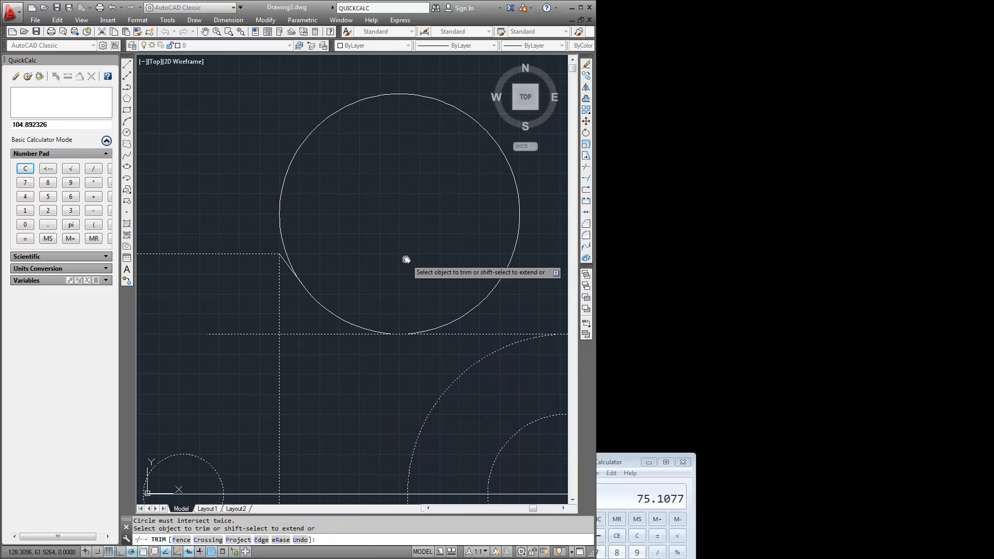
{"action": "middle_click_drag", "start_coordinate": [406, 259], "coordinate": [339, 216]}
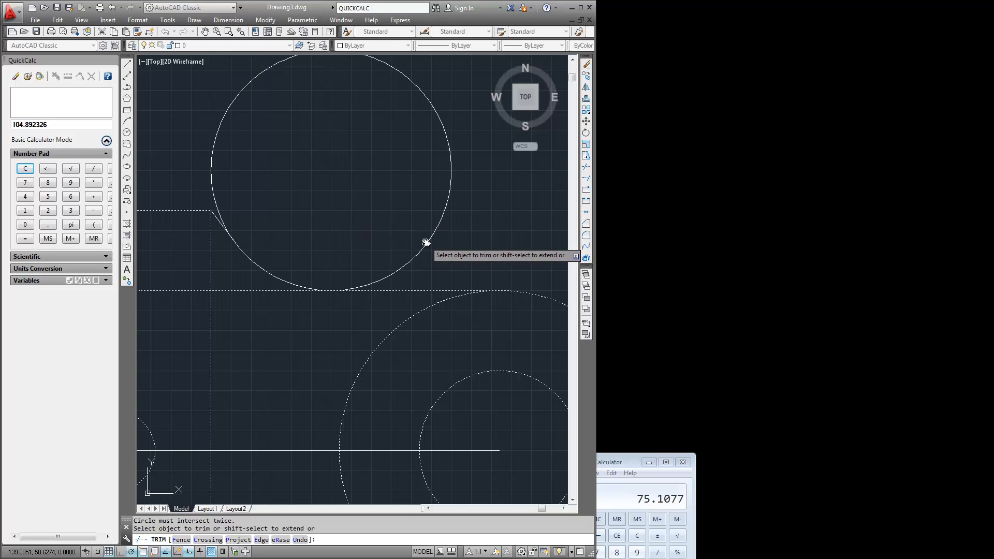
{"action": "left_click", "coordinate": [480, 234]}
{"action": "left_click", "coordinate": [391, 277]}
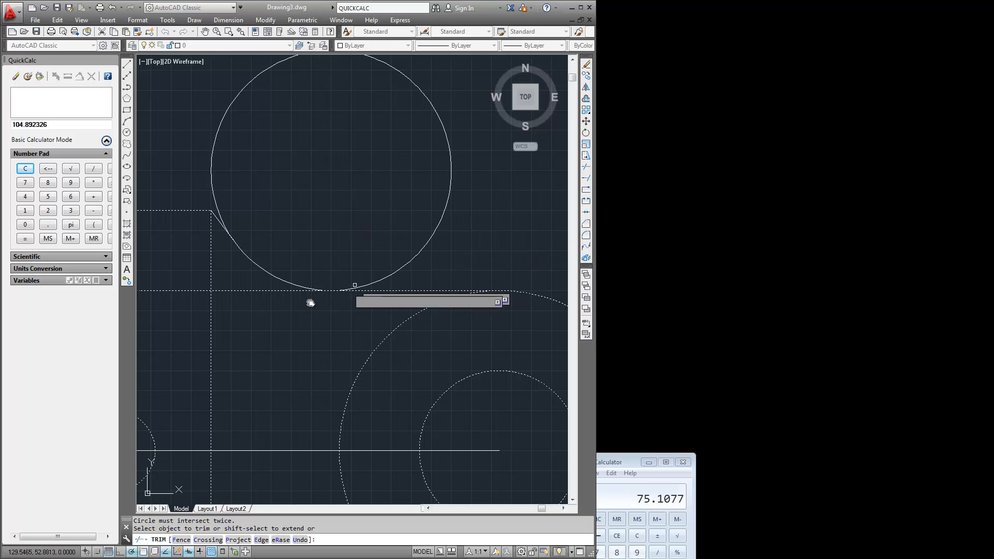
{"action": "left_click", "coordinate": [244, 281]}
{"action": "left_click", "coordinate": [195, 313]}
Step: Trim the lower radius 15 circle to its transition arc and remove the lower tangent line's excess beyond that arc
{"action": "middle_click_drag", "start_coordinate": [241, 350], "coordinate": [260, 119]}
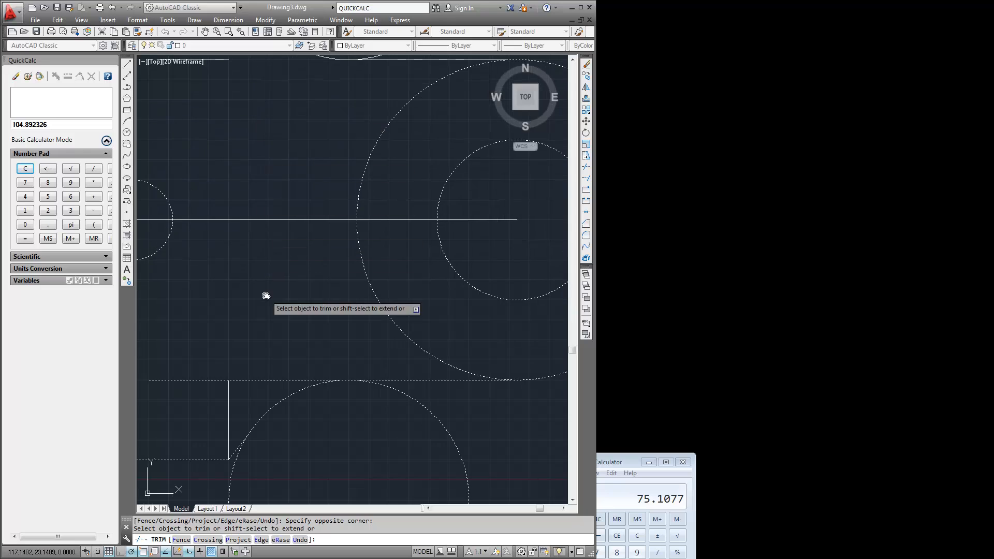
{"action": "middle_click_drag", "start_coordinate": [265, 296], "coordinate": [295, 202]}
{"action": "left_click", "coordinate": [273, 267]}
{"action": "left_click", "coordinate": [245, 298]}
{"action": "middle_click_drag", "start_coordinate": [346, 318], "coordinate": [317, 250]}
{"action": "left_click", "coordinate": [461, 246]}
Step: Trim the diameter 40 circle's inner half and the centre line between the small middle hole and the hole in the narrow end
{"action": "middle_click_drag", "start_coordinate": [410, 295], "coordinate": [300, 399]}
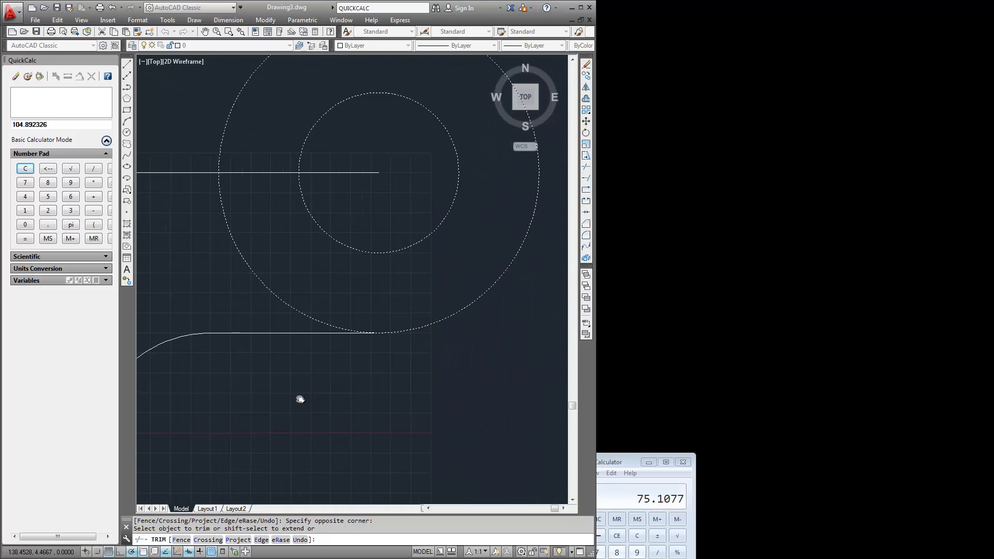
{"action": "middle_click_drag", "start_coordinate": [231, 251], "coordinate": [305, 355]}
{"action": "left_click", "coordinate": [288, 214]}
{"action": "left_click", "coordinate": [245, 289]}
Step: Try to trim the outer portion of the upper radius 15 circle, then end the Trim command
{"action": "scroll", "coordinate": [251, 242], "scroll_direction": "down", "scroll_amount": 3}
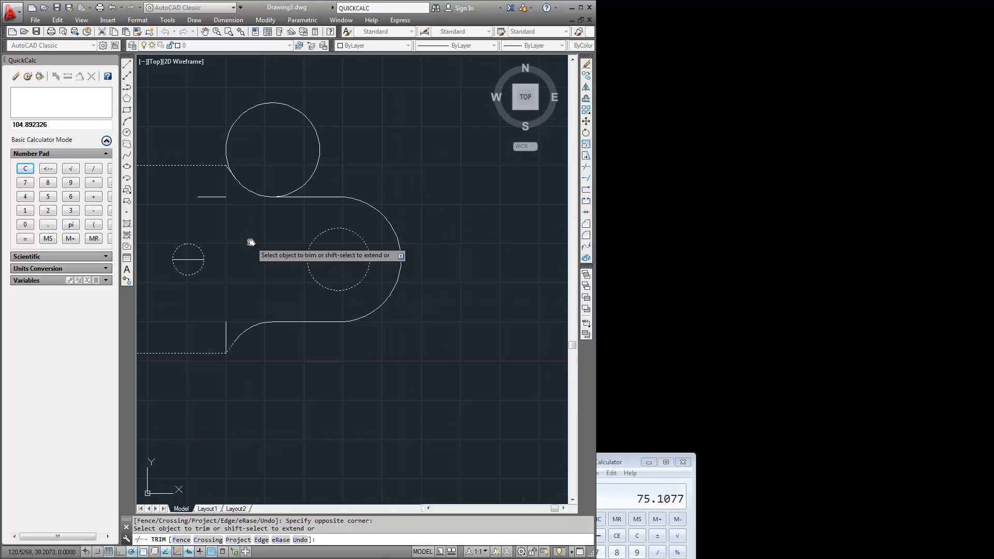
{"action": "mouse_move", "coordinate": [251, 243]}
{"action": "middle_mouse_down"}
{"action": "mouse_move", "coordinate": [483, 248]}
{"action": "mouse_move", "coordinate": [346, 350]}
{"action": "middle_mouse_up"}
{"action": "scroll", "coordinate": [341, 295], "scroll_direction": "up", "scroll_amount": 4}
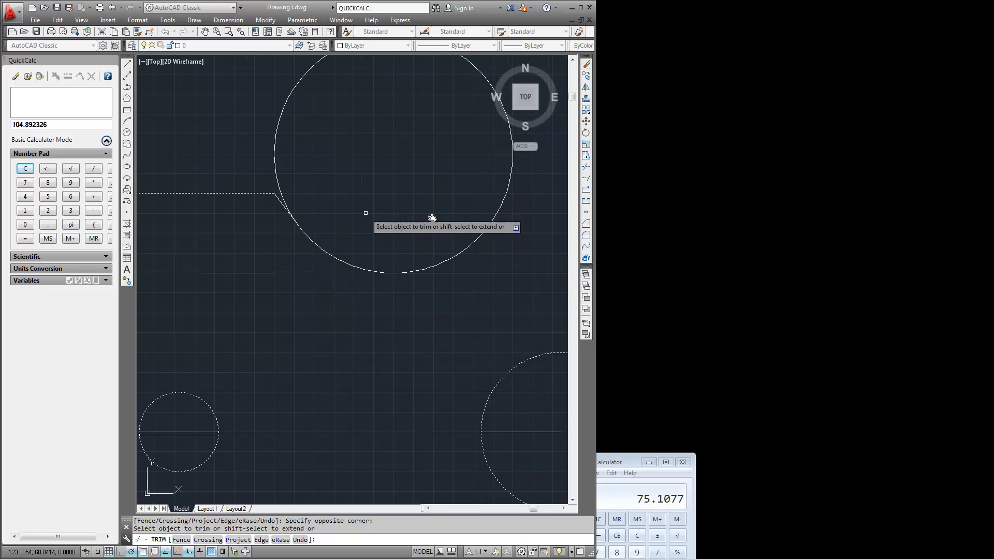
{"action": "left_click", "coordinate": [477, 242]}
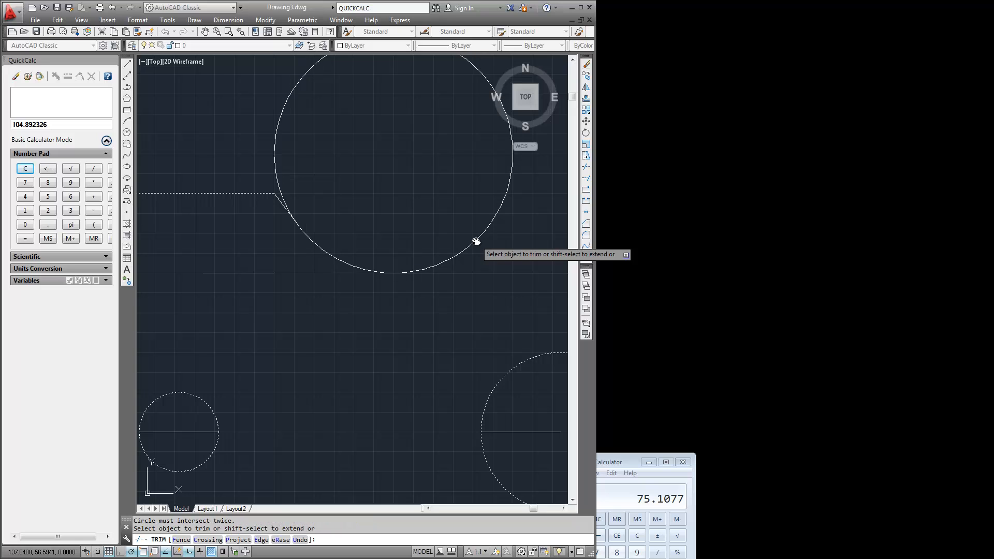
{"action": "key", "text": "Return"}
Step: Repeat Trim with the upper radius 15 circle and its adjoining lines as cutting edges, and reduce the circle to its transition arc
{"action": "right_click", "coordinate": [389, 357]}
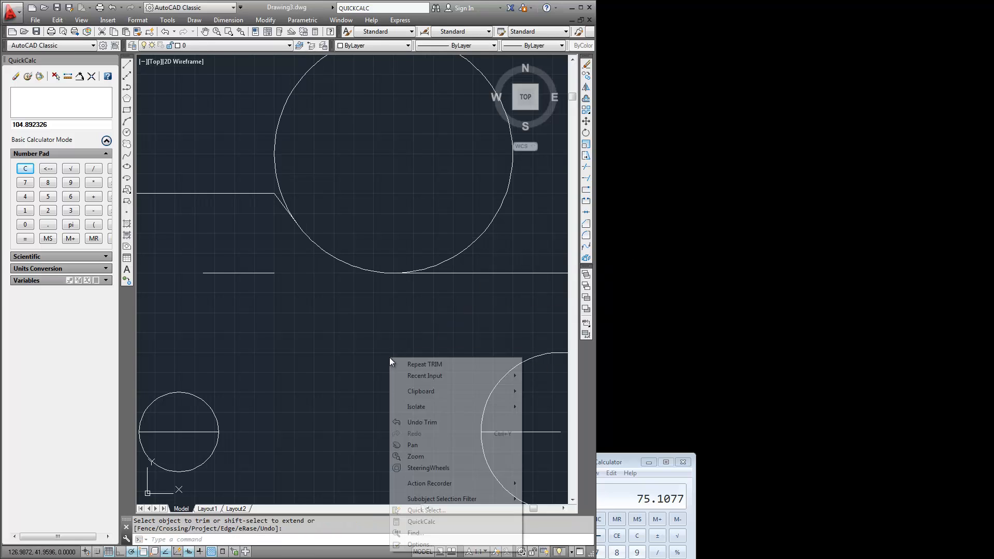
{"action": "left_click", "coordinate": [426, 364]}
{"action": "scroll", "coordinate": [377, 330], "scroll_direction": "down", "scroll_amount": 2}
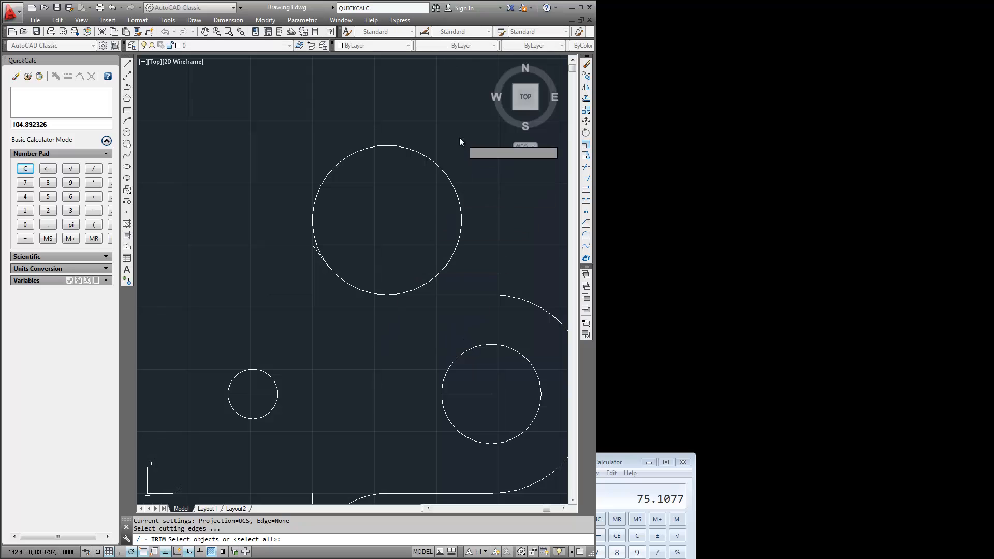
{"action": "left_click", "coordinate": [465, 119]}
{"action": "left_click", "coordinate": [299, 331]}
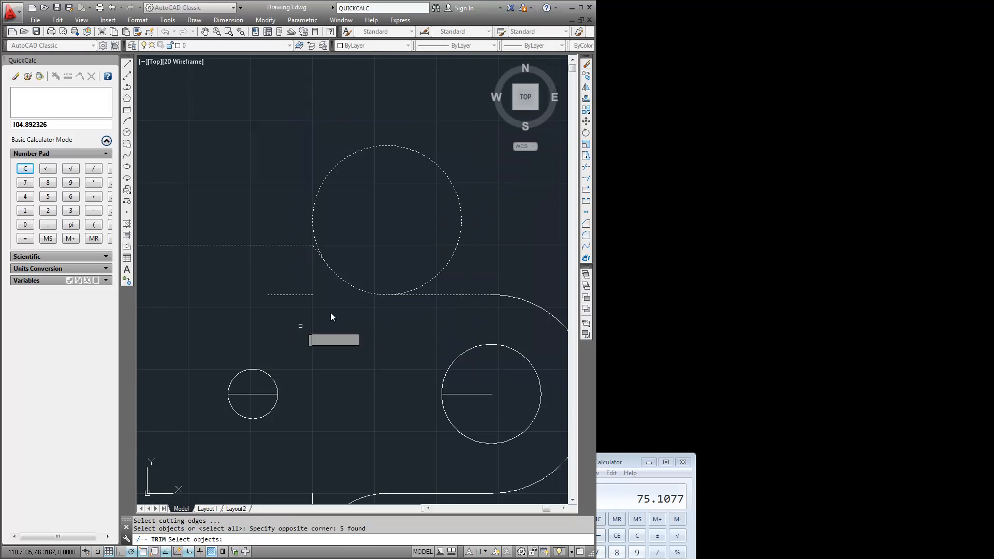
{"action": "scroll", "coordinate": [390, 265], "scroll_direction": "up", "scroll_amount": 3}
{"action": "key", "text": "Return"}
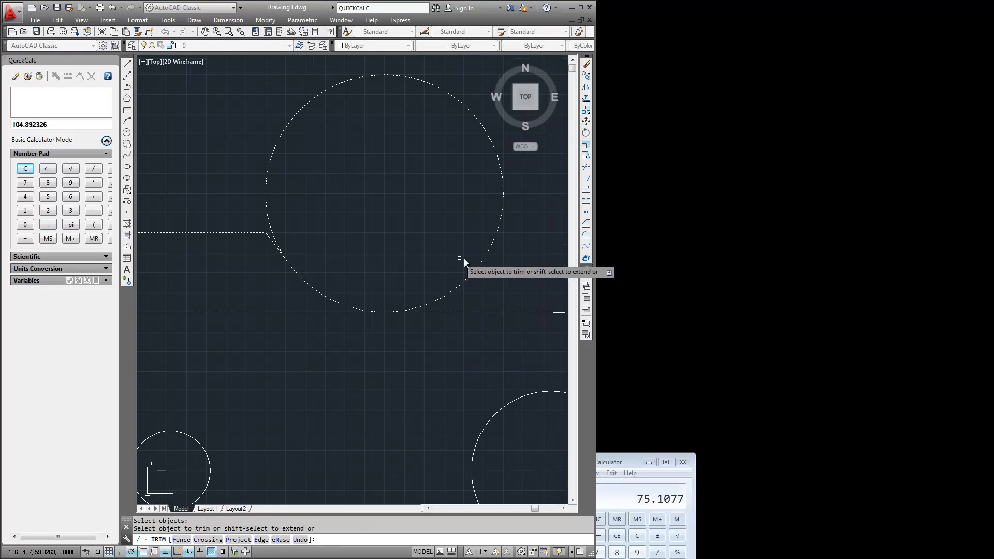
{"action": "left_click", "coordinate": [473, 267]}
{"action": "middle_click_drag", "start_coordinate": [344, 344], "coordinate": [377, 304]}
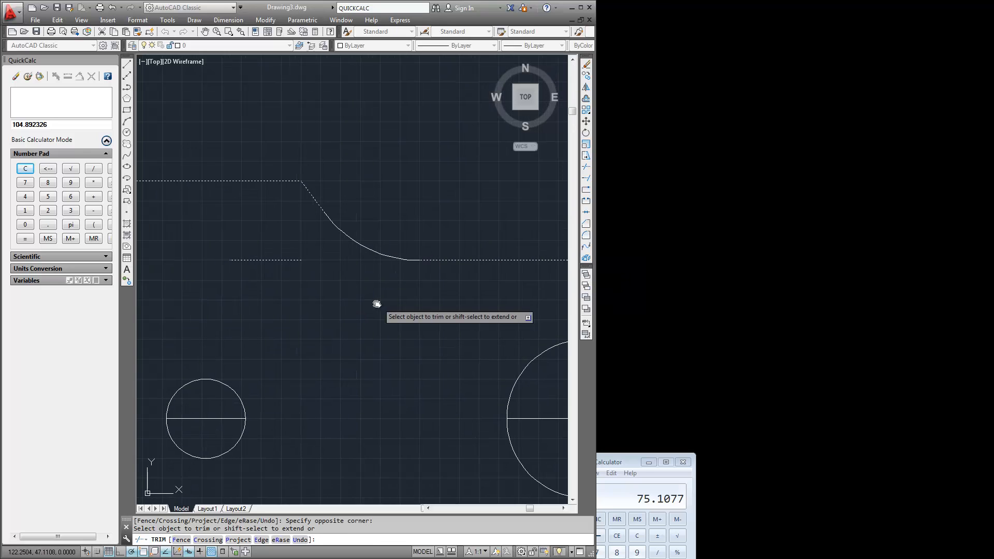
{"action": "scroll", "coordinate": [378, 304], "scroll_direction": "down", "scroll_amount": 2}
{"action": "middle_click_drag", "start_coordinate": [355, 362], "coordinate": [383, 287]}
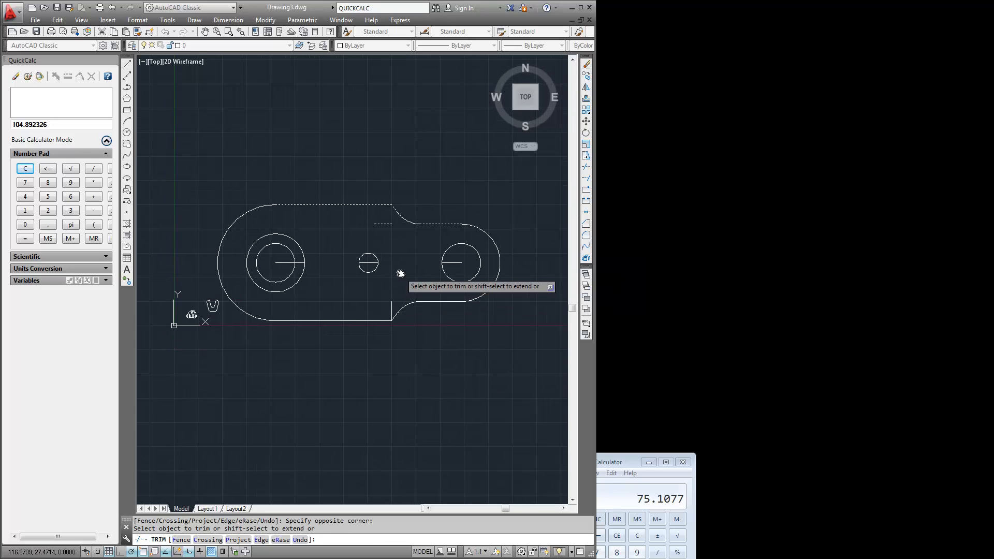
{"action": "key", "text": "Return"}
Step: Delete the upper horizontal stub, the lower vertical stub and leftover centre-line pieces inside the holes
{"action": "scroll", "coordinate": [400, 272], "scroll_direction": "up", "scroll_amount": 4}
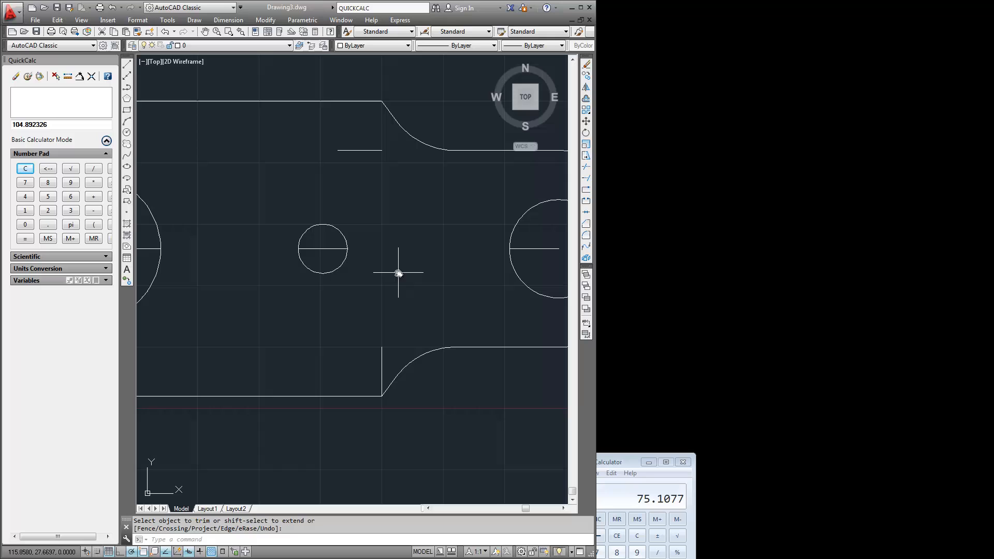
{"action": "left_click", "coordinate": [325, 249]}
{"action": "left_click", "coordinate": [368, 150]}
{"action": "left_click", "coordinate": [342, 171]}
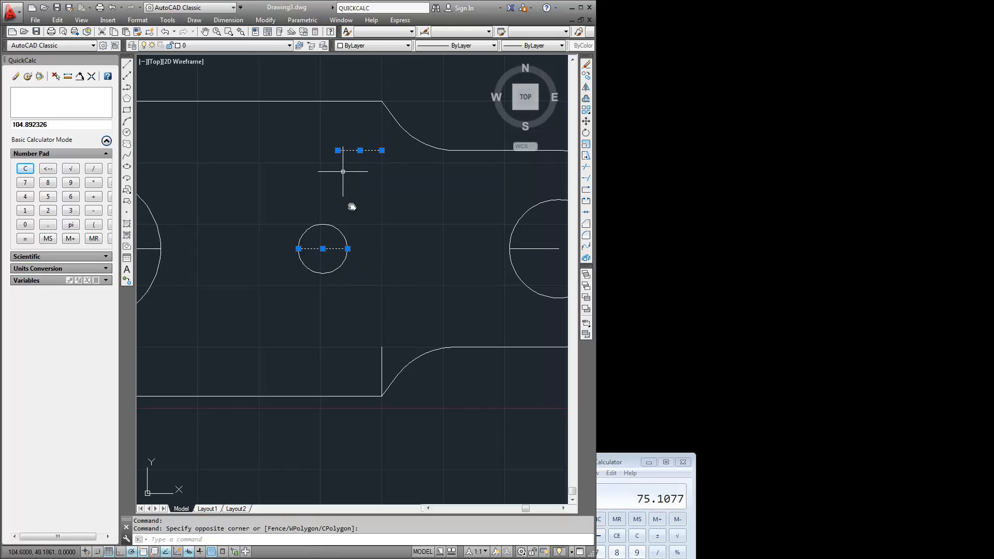
{"action": "left_click", "coordinate": [382, 360]}
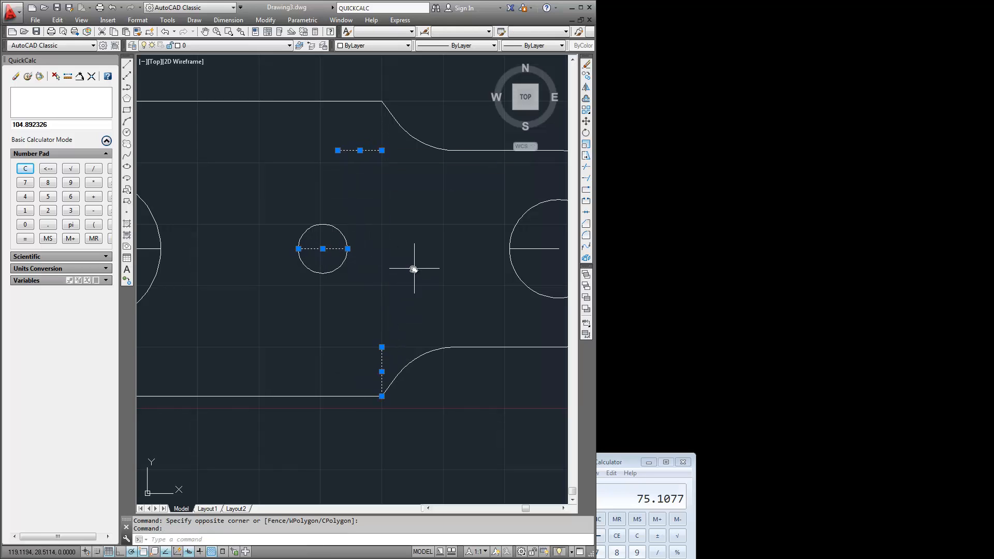
{"action": "middle_click_drag", "start_coordinate": [413, 268], "coordinate": [521, 264]}
{"action": "left_click", "coordinate": [455, 282]}
{"action": "left_click", "coordinate": [444, 302]}
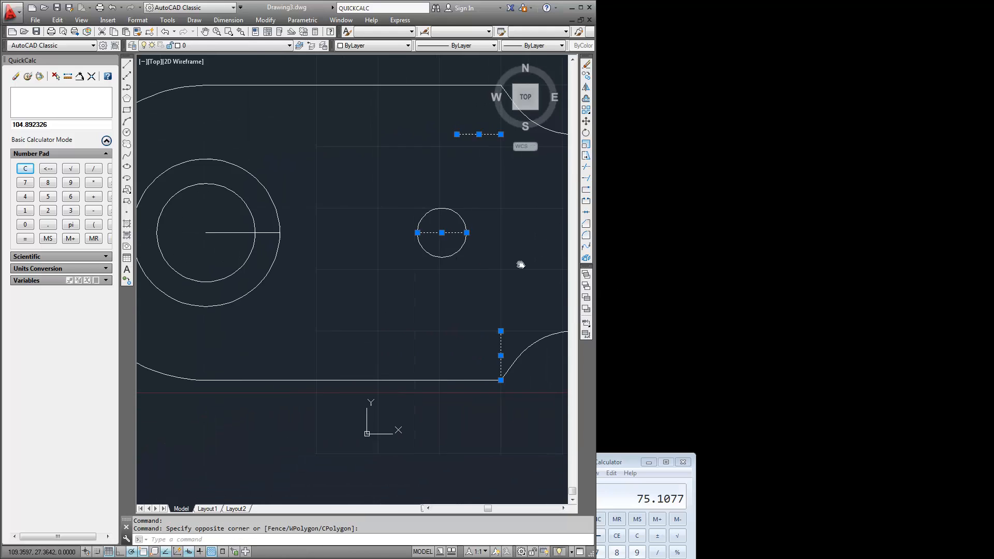
{"action": "left_click", "coordinate": [310, 251]}
{"action": "left_click", "coordinate": [352, 252]}
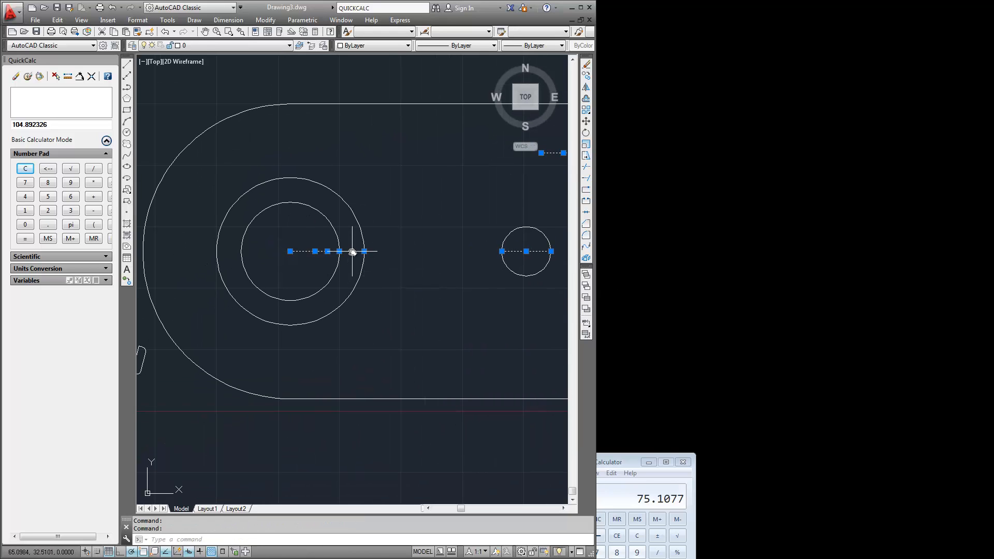
{"action": "key", "text": "Delete"}
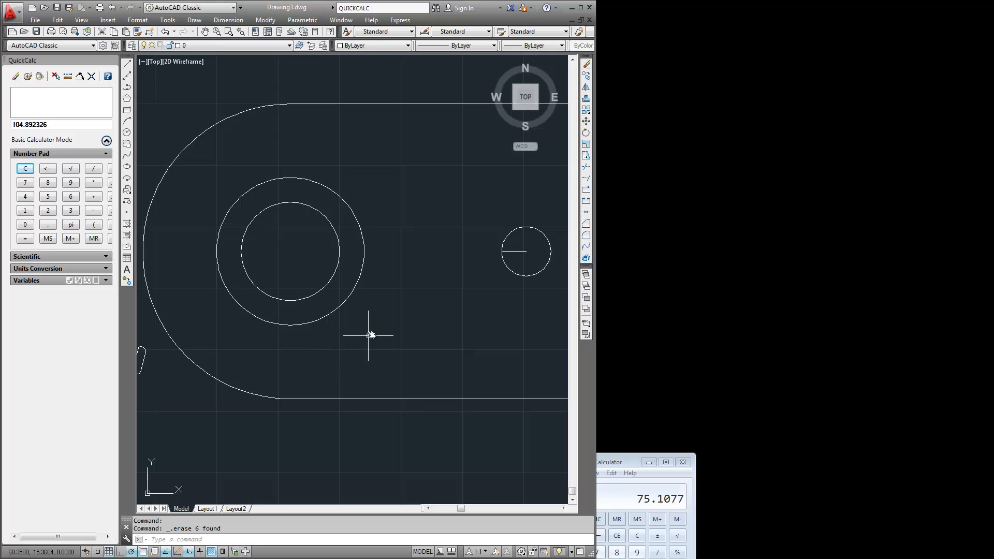
Step: Delete the remaining centre-line piece inside the small middle hole
{"action": "scroll", "coordinate": [395, 309], "scroll_direction": "down", "scroll_amount": 5}
{"action": "scroll", "coordinate": [427, 291], "scroll_direction": "up", "scroll_amount": 5}
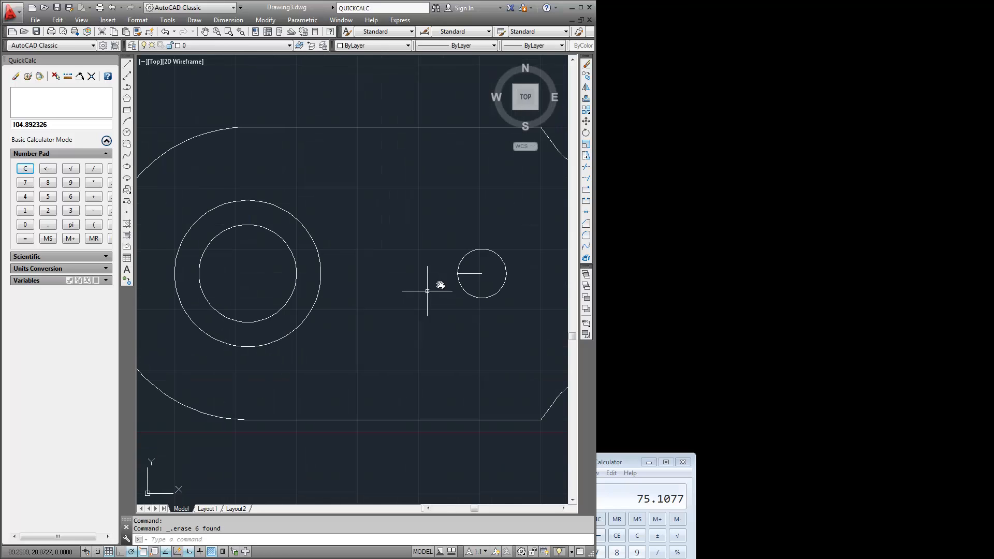
{"action": "left_click", "coordinate": [474, 274]}
{"action": "key", "text": "Delete"}
{"action": "scroll", "coordinate": [496, 341], "scroll_direction": "down", "scroll_amount": 5}
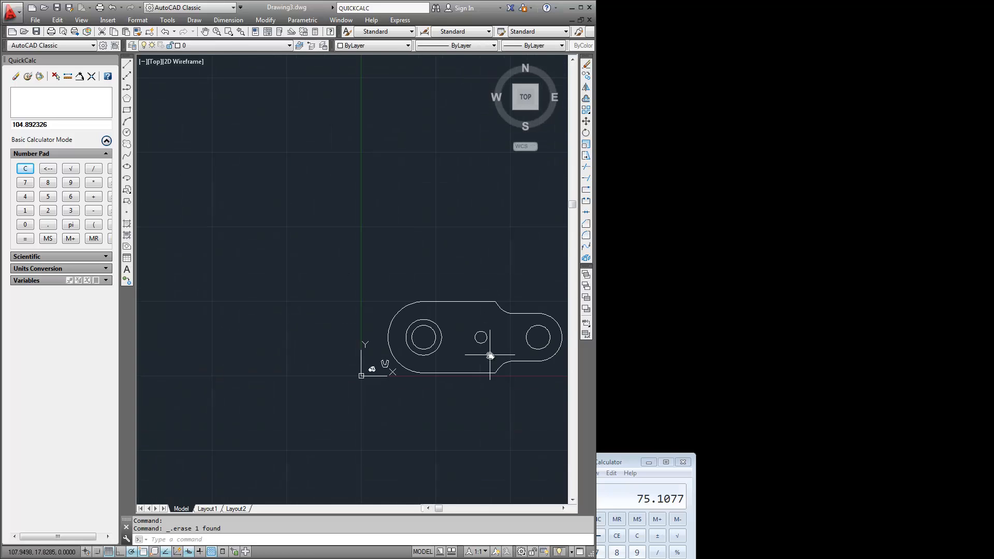
{"action": "mouse_move", "coordinate": [490, 355]}
{"action": "middle_mouse_down"}
{"action": "mouse_move", "coordinate": [378, 272]}
{"action": "mouse_move", "coordinate": [395, 328]}
{"action": "middle_mouse_up"}
{"action": "scroll", "coordinate": [383, 290], "scroll_direction": "up", "scroll_amount": 5}
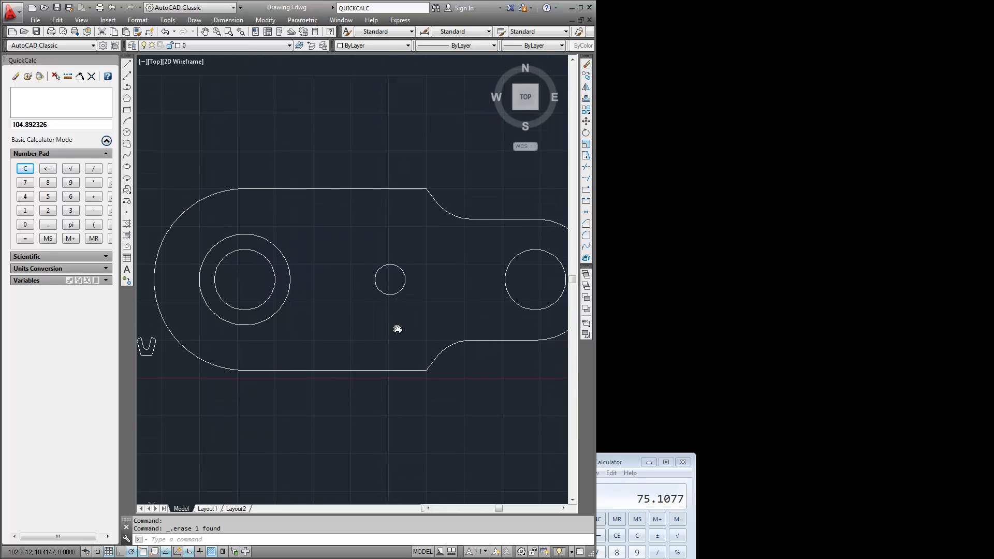
{"action": "scroll", "coordinate": [395, 334], "scroll_direction": "down", "scroll_amount": 5}
{"action": "scroll", "coordinate": [412, 360], "scroll_direction": "up", "scroll_amount": 5}
{"action": "scroll", "coordinate": [412, 360], "scroll_direction": "down", "scroll_amount": 5}
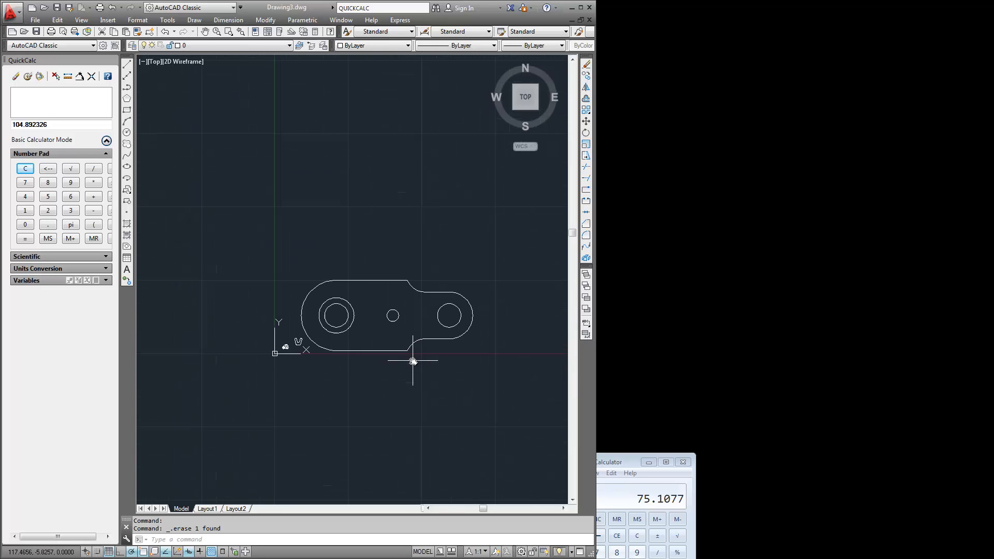
{"action": "scroll", "coordinate": [178, 377], "scroll_direction": "up", "scroll_amount": 10}
{"action": "scroll", "coordinate": [136, 411], "scroll_direction": "down", "scroll_amount": 2}
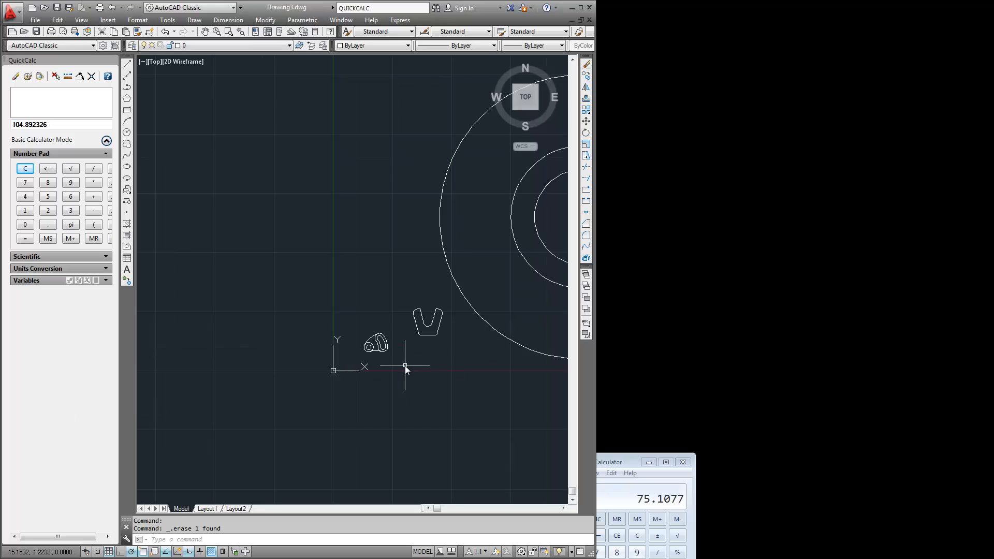
{"action": "middle_click_drag", "start_coordinate": [400, 366], "coordinate": [333, 375]}
{"action": "scroll", "coordinate": [327, 367], "scroll_direction": "up", "scroll_amount": 4}
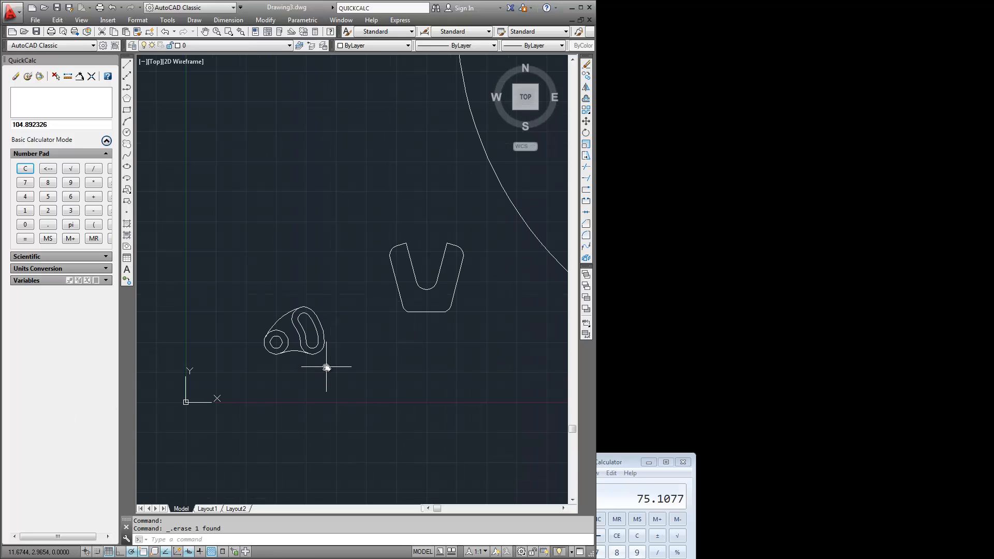
Step: Turn off object snap tracking
{"action": "left_click", "coordinate": [166, 551]}
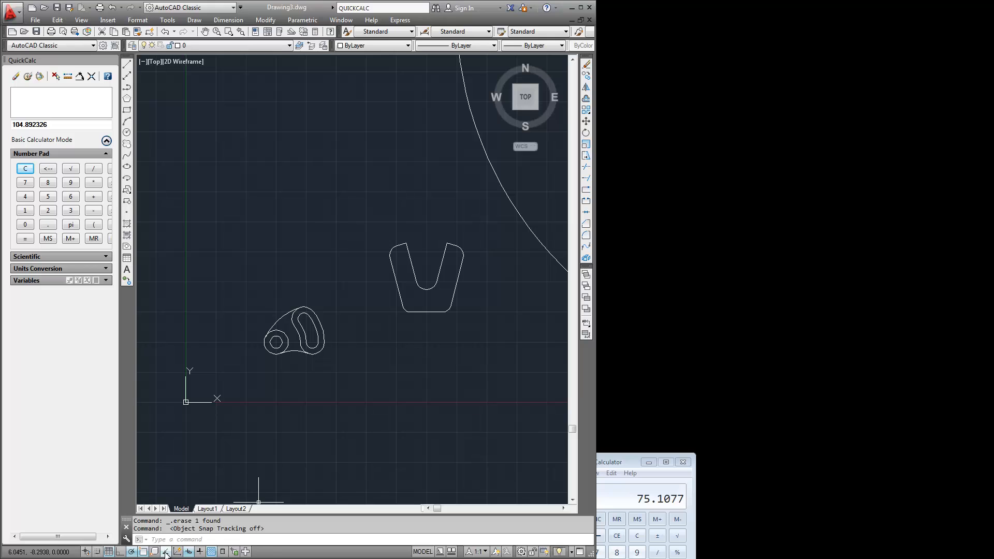
{"action": "right_click", "coordinate": [167, 553]}
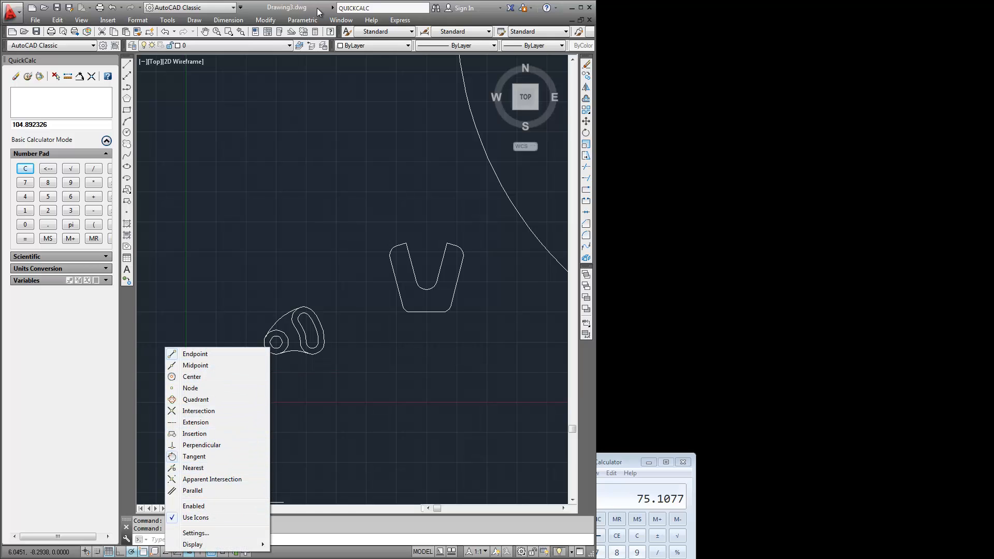
{"action": "key", "text": "F11"}
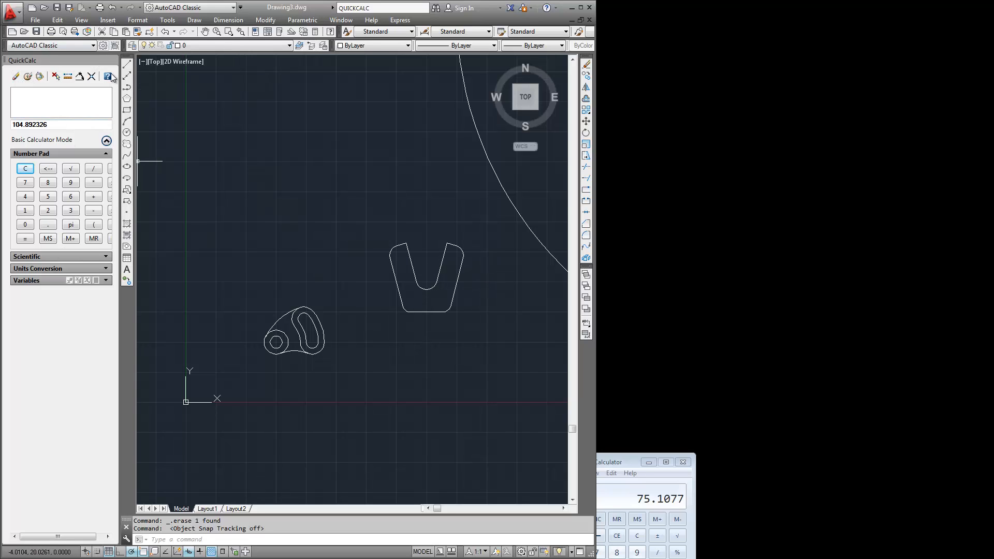
{"action": "scroll", "coordinate": [437, 221], "scroll_direction": "down", "scroll_amount": 3}
{"action": "middle_click_drag", "start_coordinate": [451, 216], "coordinate": [166, 321]}
{"action": "scroll", "coordinate": [259, 303], "scroll_direction": "down", "scroll_amount": 4}
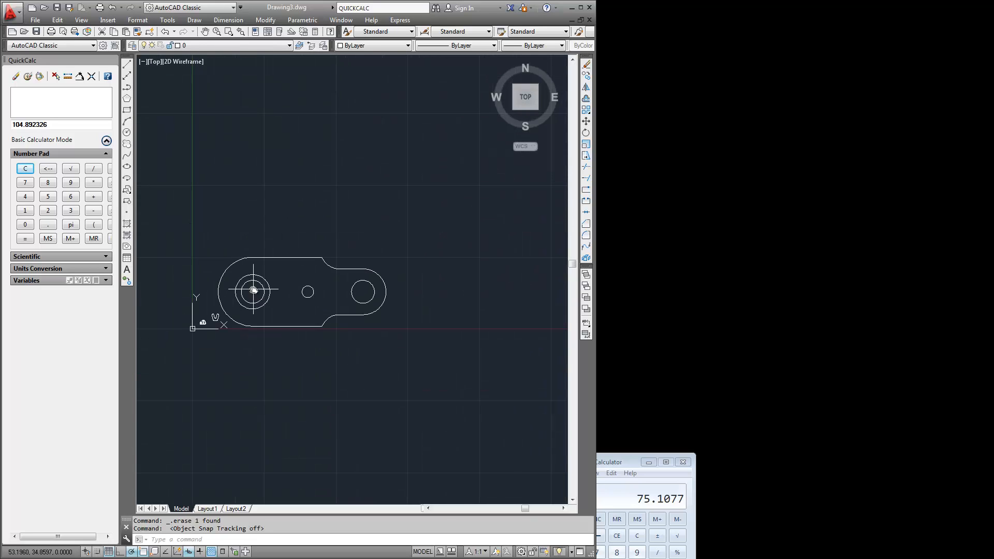